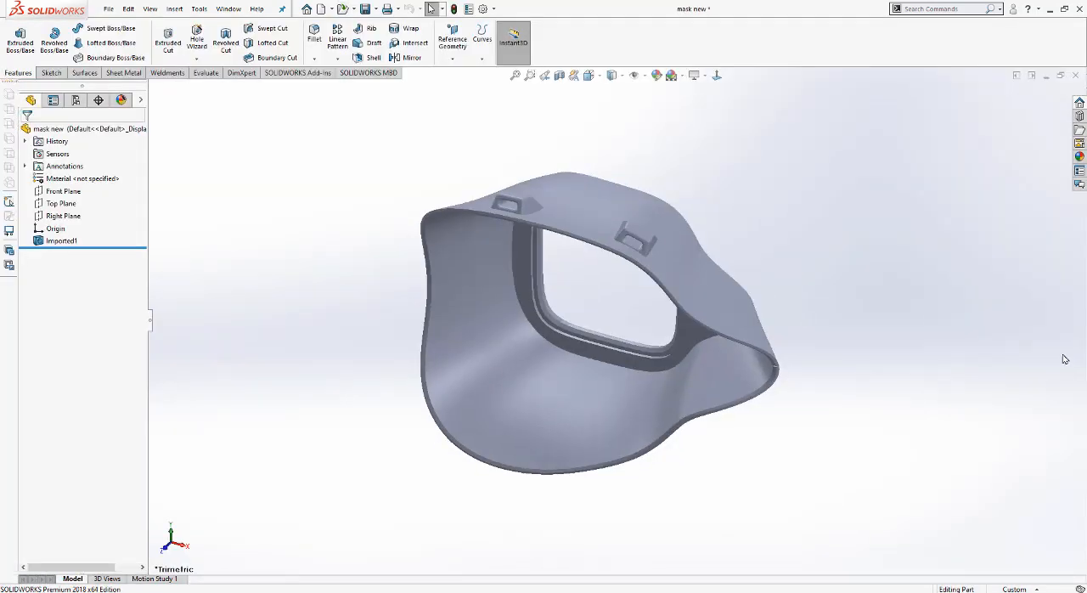
Step: Display the imported mask shaded with its mesh edges visible
{"action": "left_click", "coordinate": [613, 78]}
{"action": "left_click", "coordinate": [610, 93]}
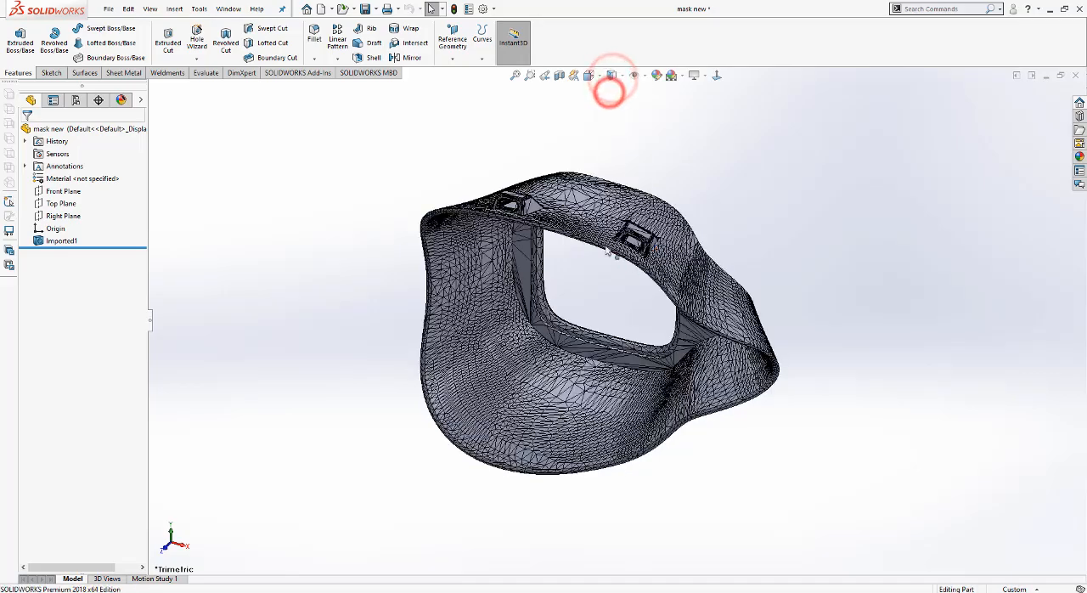
Step: Create a reference plane on the flat outer face of one strap clip, through a corner vertex and the face's opposite long edge
{"action": "scroll", "coordinate": [609, 247], "scroll_direction": "down", "scroll_amount": 5}
{"action": "middle_click_drag", "start_coordinate": [783, 321], "coordinate": [444, 272]}
{"action": "scroll", "coordinate": [507, 310], "scroll_direction": "down", "scroll_amount": 10}
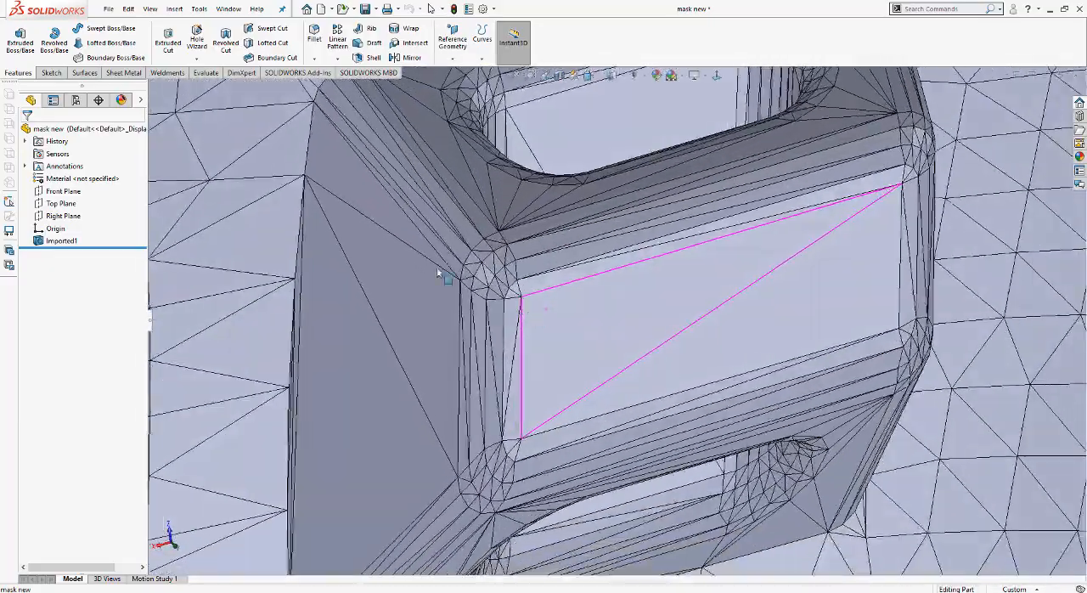
{"action": "left_click", "coordinate": [455, 41]}
{"action": "left_click", "coordinate": [480, 73]}
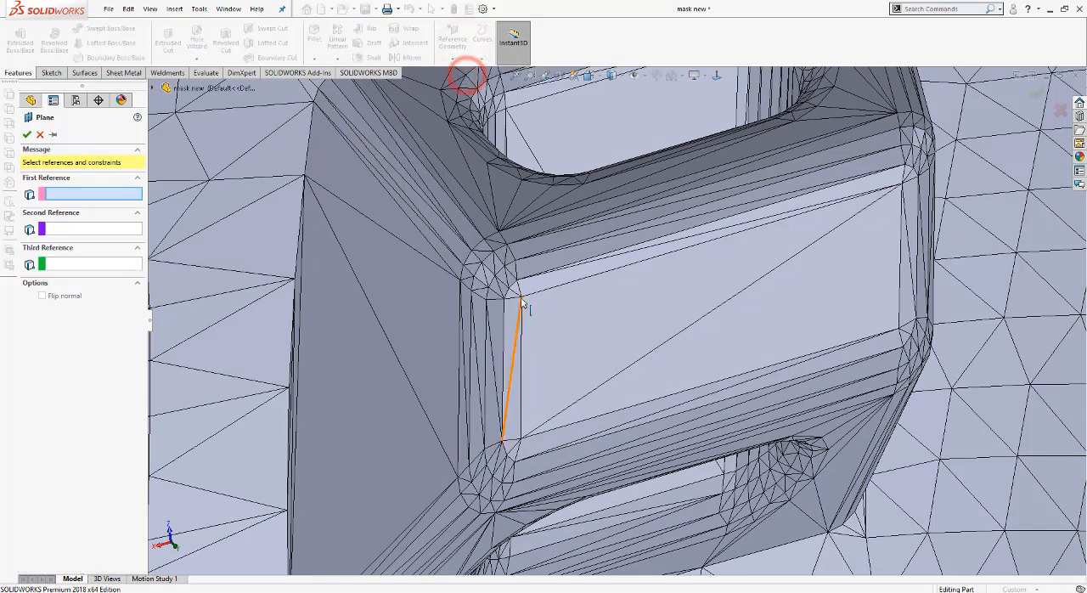
{"action": "left_click", "coordinate": [520, 295]}
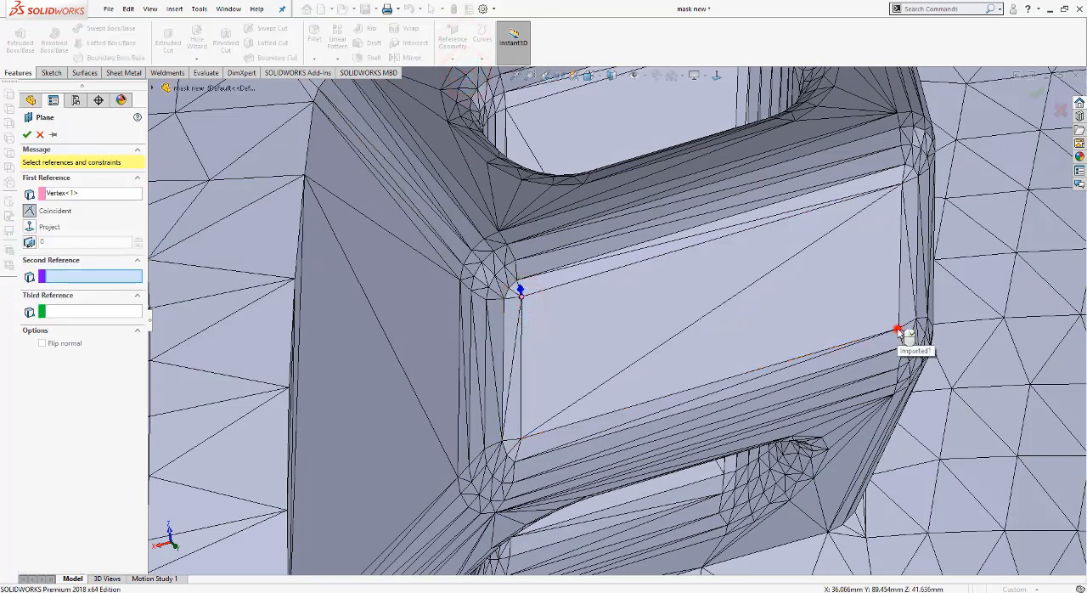
{"action": "left_click", "coordinate": [899, 330]}
{"action": "left_click", "coordinate": [102, 274]}
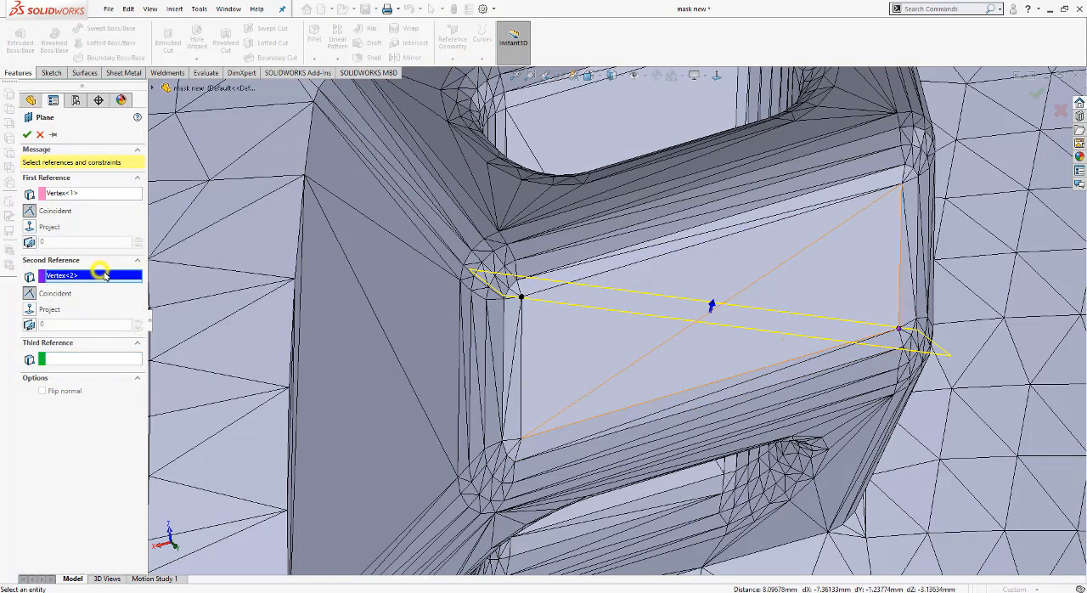
{"action": "right_click", "coordinate": [102, 274]}
{"action": "left_click", "coordinate": [134, 282]}
{"action": "left_click", "coordinate": [827, 350]}
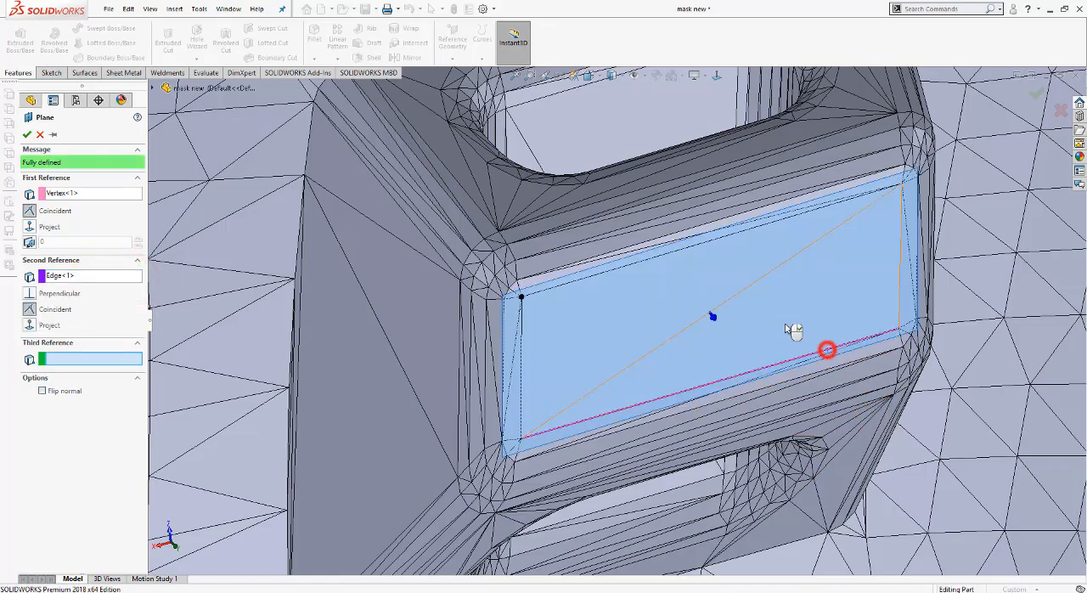
{"action": "left_click", "coordinate": [29, 136]}
Step: Set up a second reference plane offset 3 mm from the clip face plane, with the offset flipped toward the mask body
{"action": "scroll", "coordinate": [631, 352], "scroll_direction": "up", "scroll_amount": 4}
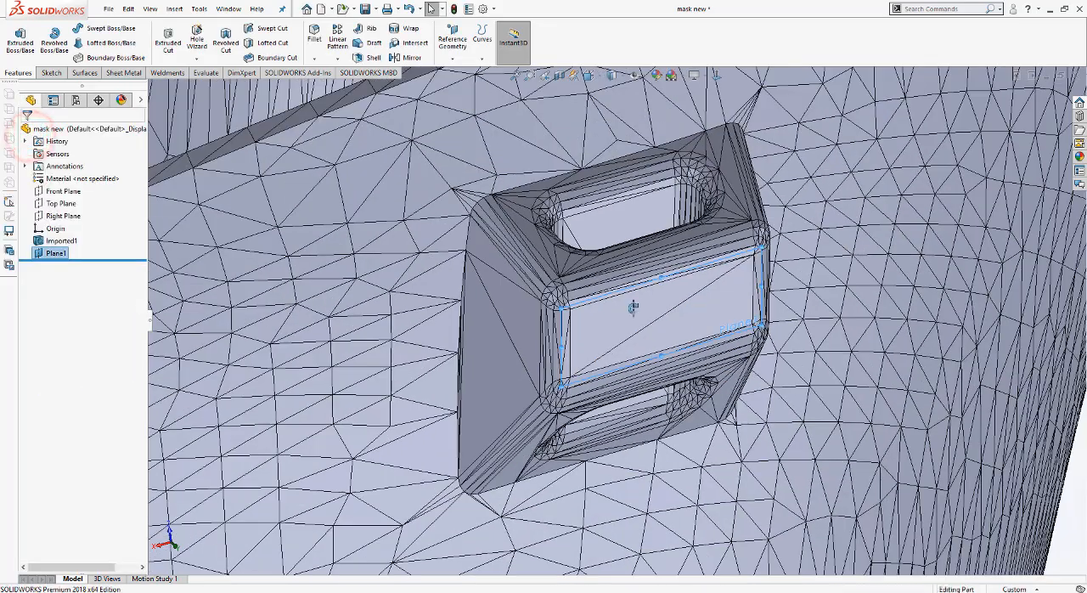
{"action": "scroll", "coordinate": [633, 307], "scroll_direction": "up", "scroll_amount": 3}
{"action": "left_click", "coordinate": [452, 38]}
{"action": "left_click", "coordinate": [463, 73]}
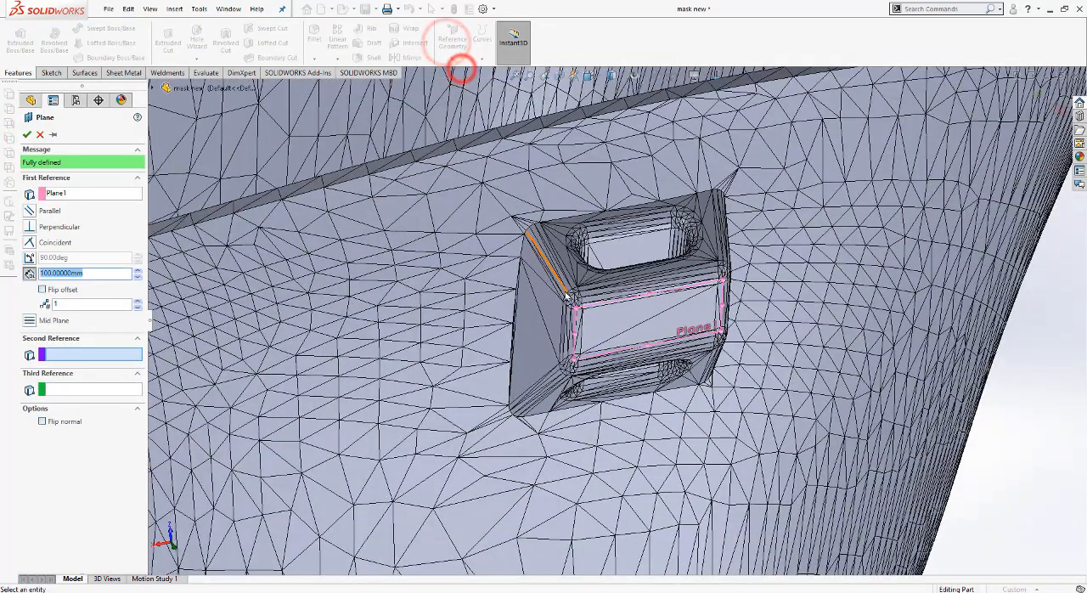
{"action": "middle_click_drag", "start_coordinate": [566, 295], "coordinate": [650, 376]}
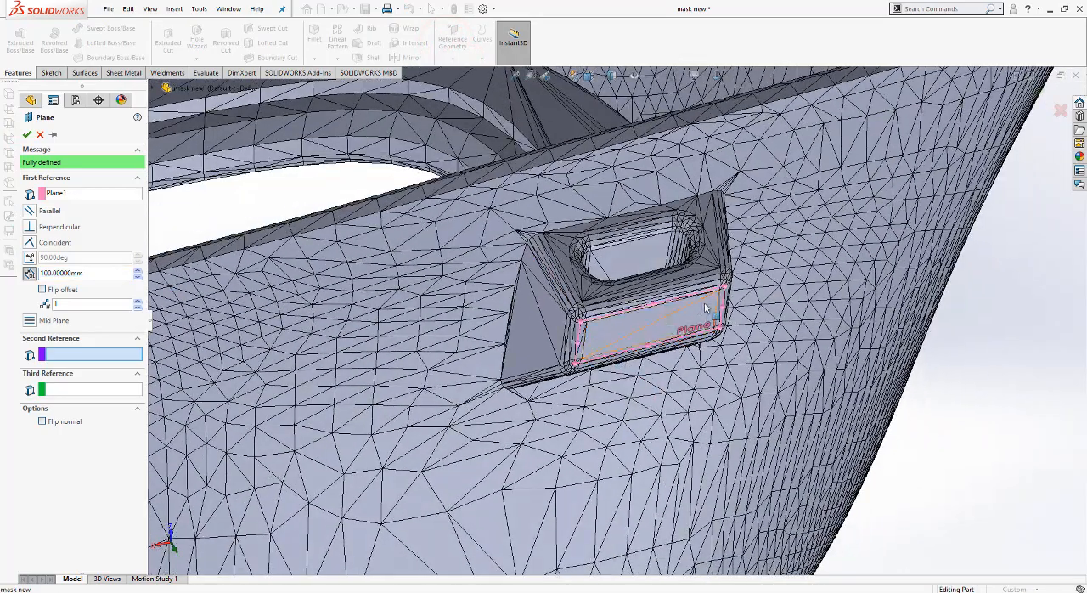
{"action": "scroll", "coordinate": [383, 287], "scroll_direction": "up", "scroll_amount": 5}
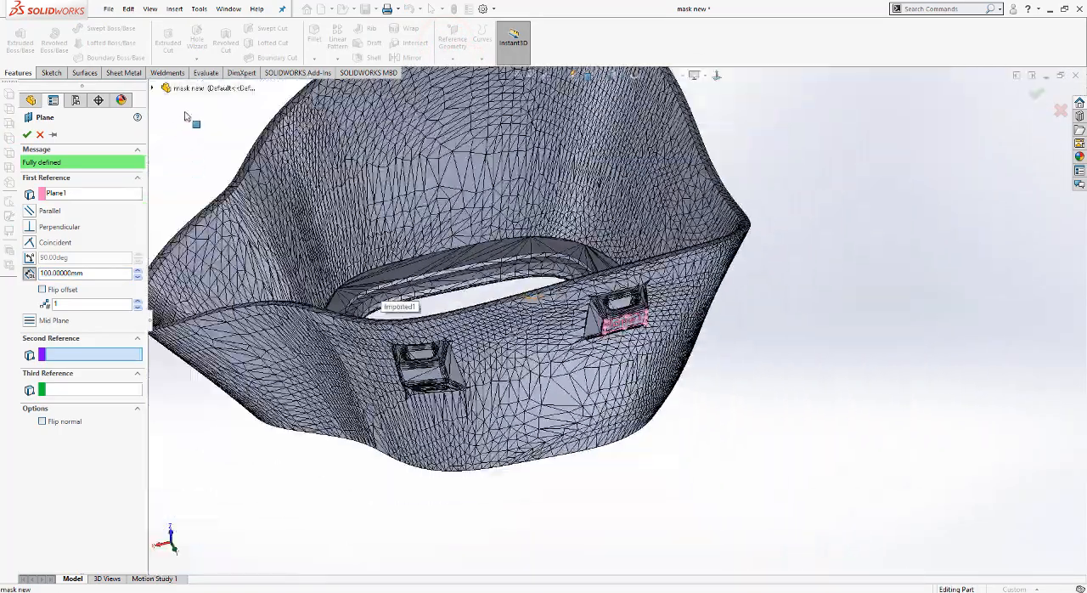
{"action": "scroll", "coordinate": [185, 116], "scroll_direction": "up", "scroll_amount": 4}
{"action": "left_click_drag", "start_coordinate": [103, 272], "coordinate": [2, 279]}
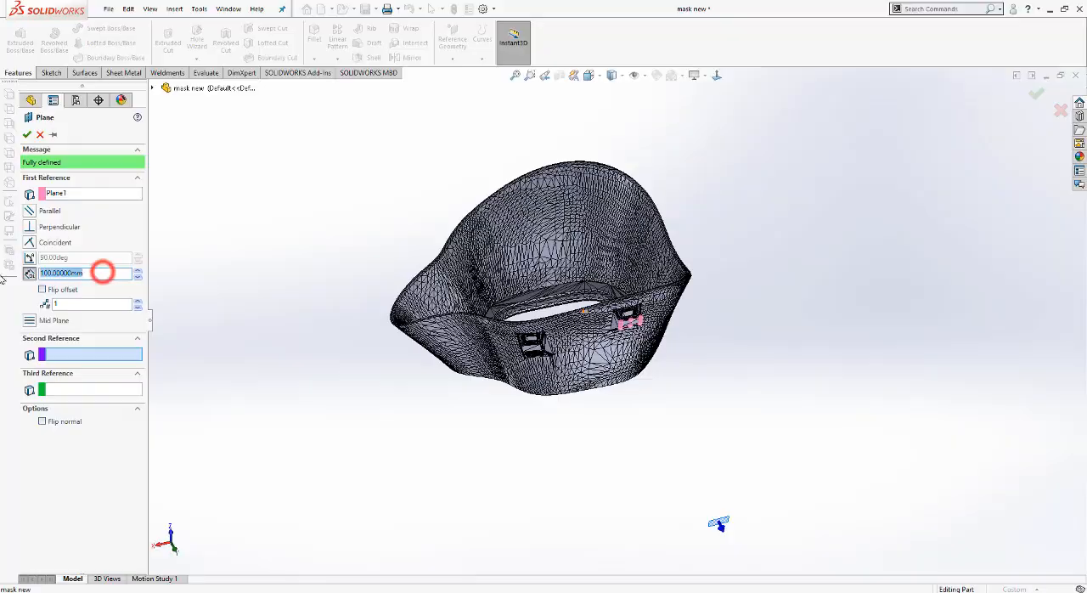
{"action": "type", "text": "3"}
{"action": "key", "text": "Return"}
{"action": "scroll", "coordinate": [742, 277], "scroll_direction": "down", "scroll_amount": 5}
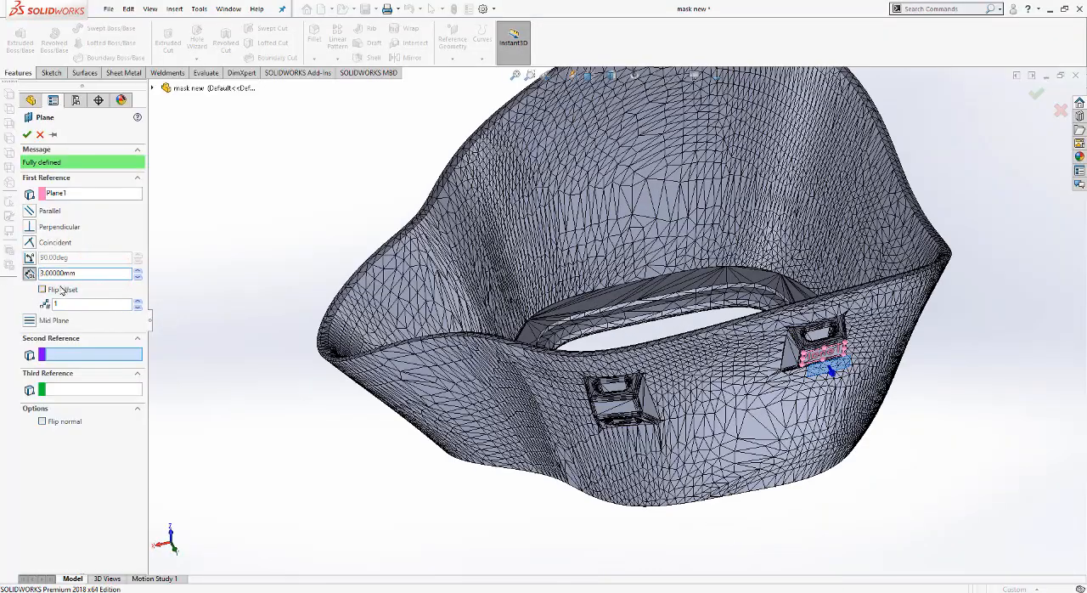
{"action": "left_click", "coordinate": [43, 289]}
{"action": "scroll", "coordinate": [906, 323], "scroll_direction": "down", "scroll_amount": 5}
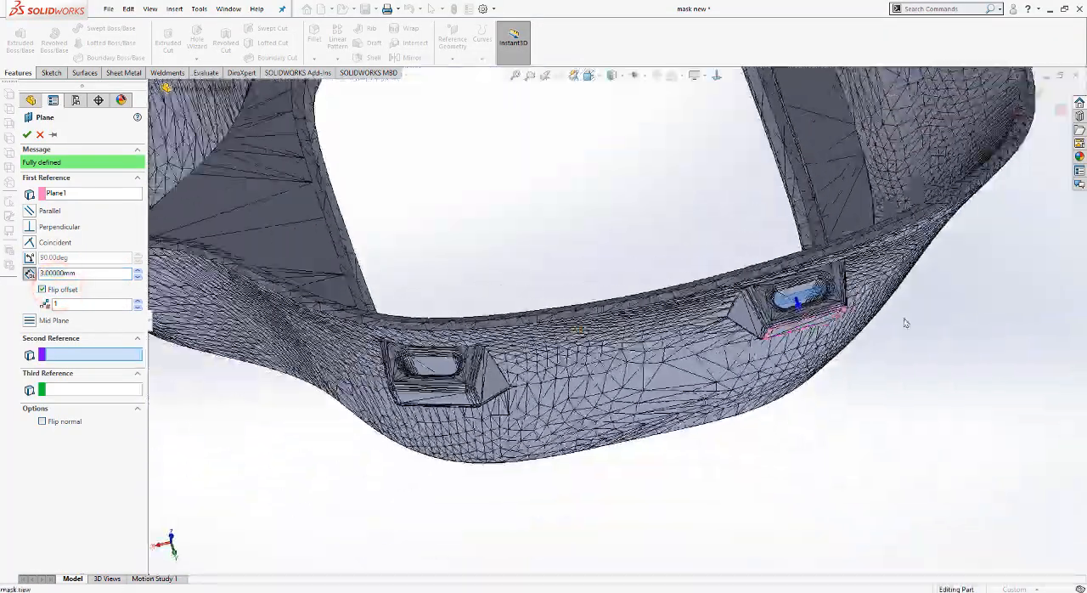
{"action": "scroll", "coordinate": [764, 297], "scroll_direction": "down", "scroll_amount": 8}
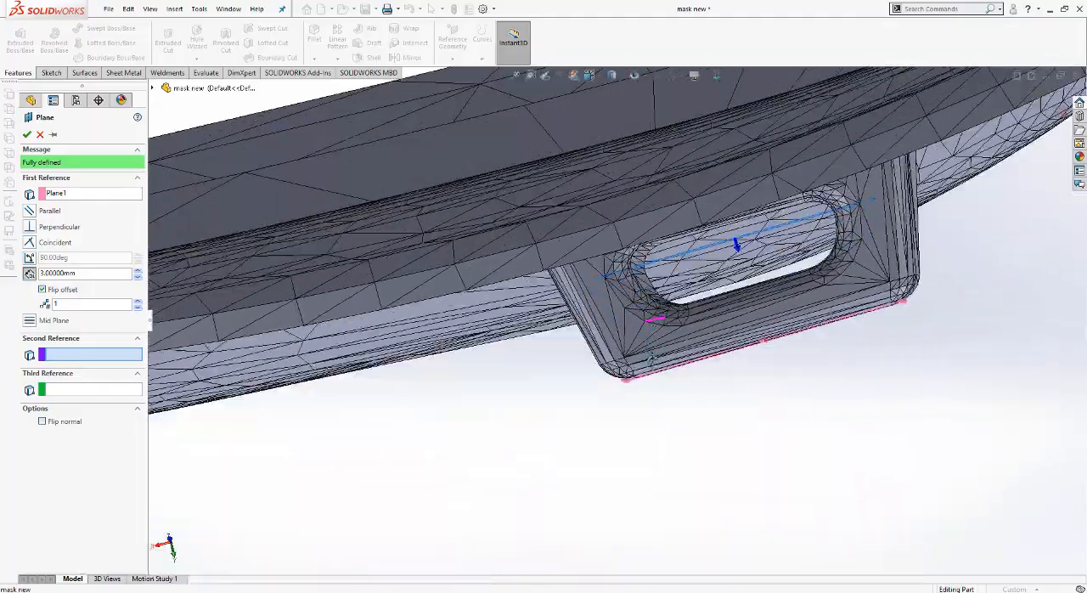
{"action": "mouse_move", "coordinate": [651, 359]}
{"action": "middle_mouse_down"}
{"action": "mouse_move", "coordinate": [654, 319]}
{"action": "mouse_move", "coordinate": [654, 357]}
{"action": "middle_mouse_up"}
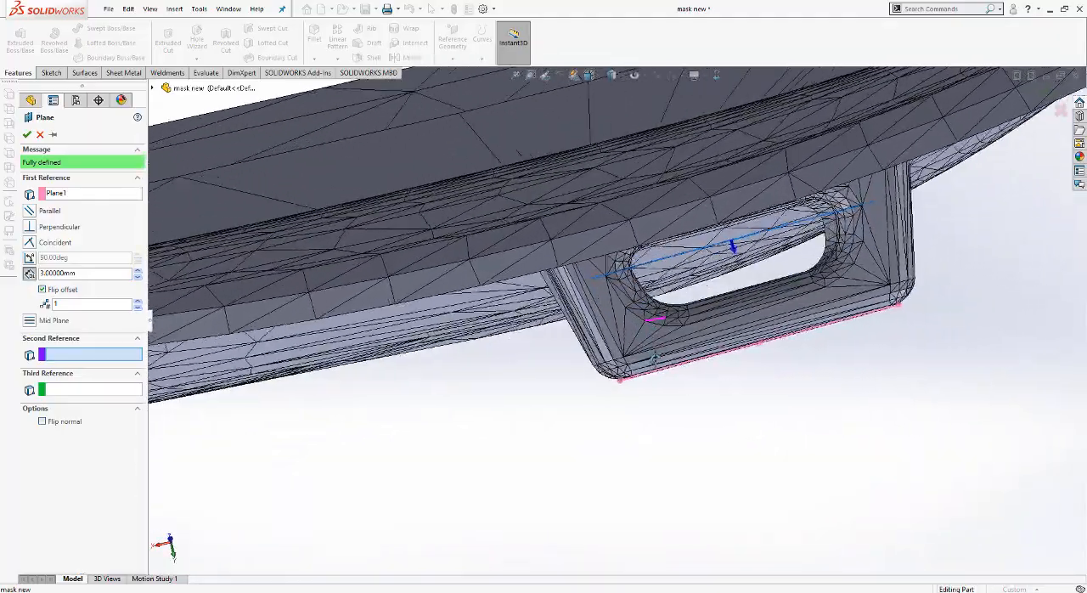
Step: Try a 2 mm offset, set the new plane's offset to 2.5 mm, and create the plane
{"action": "left_click_drag", "start_coordinate": [86, 275], "coordinate": [9, 279]}
{"action": "type", "text": "2"}
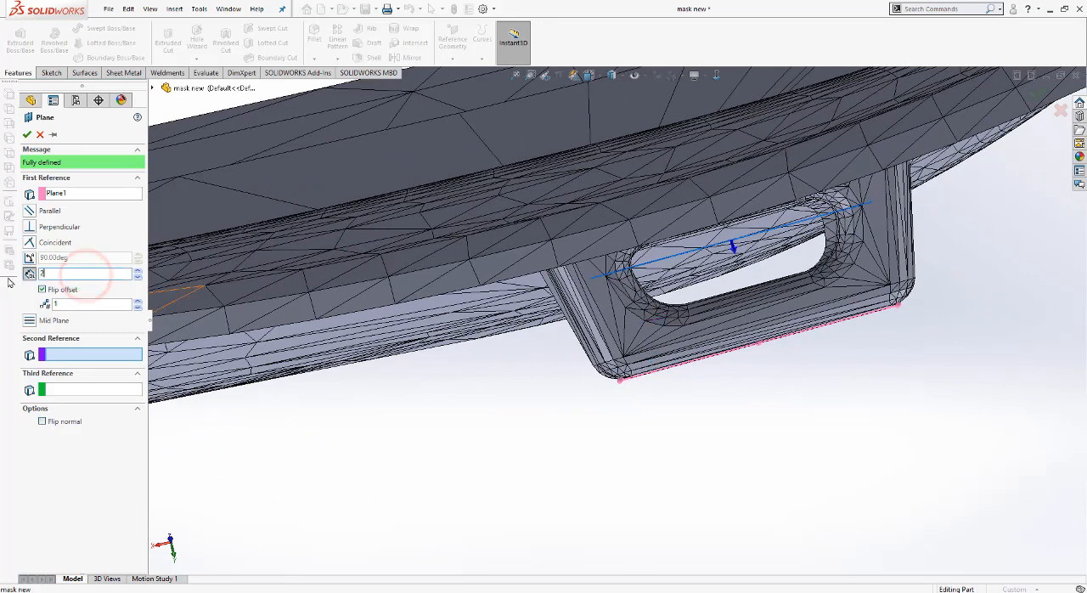
{"action": "key", "text": "Return"}
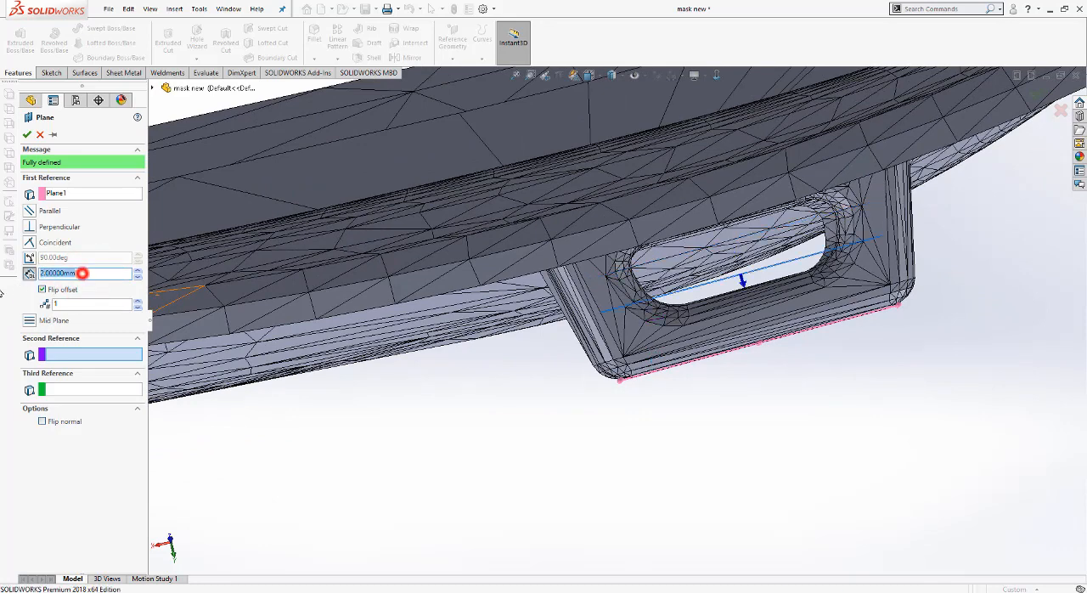
{"action": "type", "text": "2.5"}
{"action": "key", "text": "Return"}
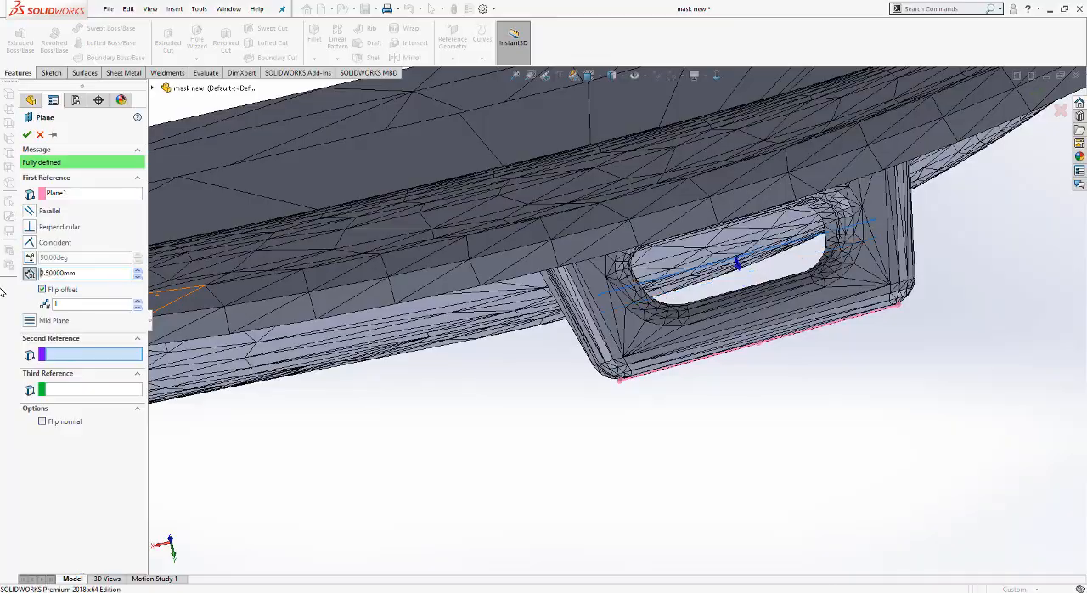
{"action": "key", "text": "Return"}
Step: Resize the offset plane's borders so that it spans the width of the strap clip
{"action": "scroll", "coordinate": [502, 355], "scroll_direction": "up", "scroll_amount": 2}
{"action": "middle_click_drag", "start_coordinate": [567, 350], "coordinate": [557, 253]}
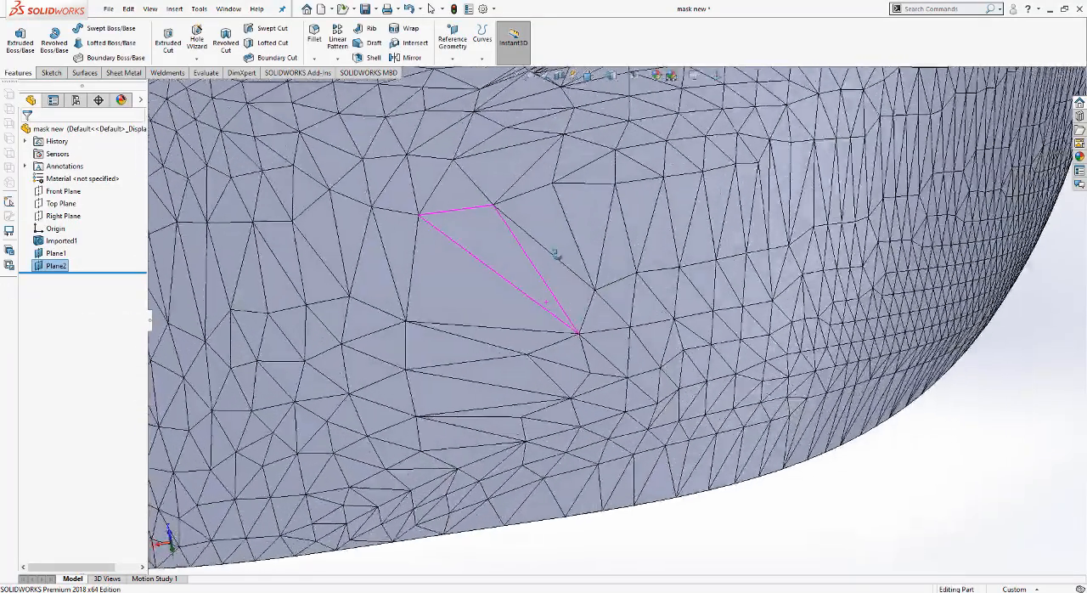
{"action": "scroll", "coordinate": [557, 254], "scroll_direction": "up", "scroll_amount": 5}
{"action": "scroll", "coordinate": [557, 254], "scroll_direction": "down", "scroll_amount": 6}
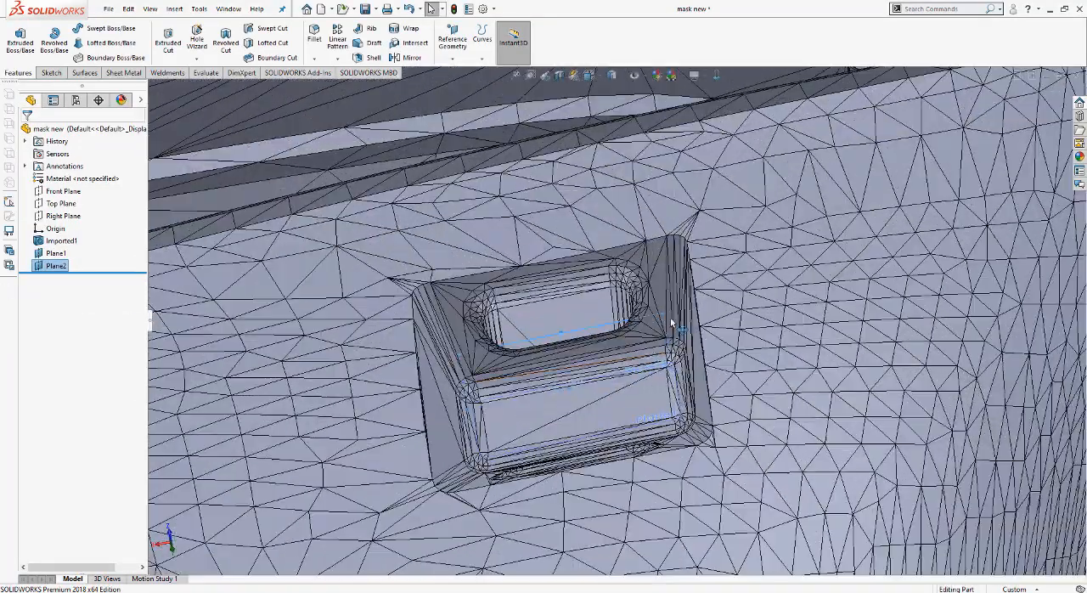
{"action": "scroll", "coordinate": [671, 323], "scroll_direction": "up", "scroll_amount": 1}
{"action": "left_click", "coordinate": [656, 316]}
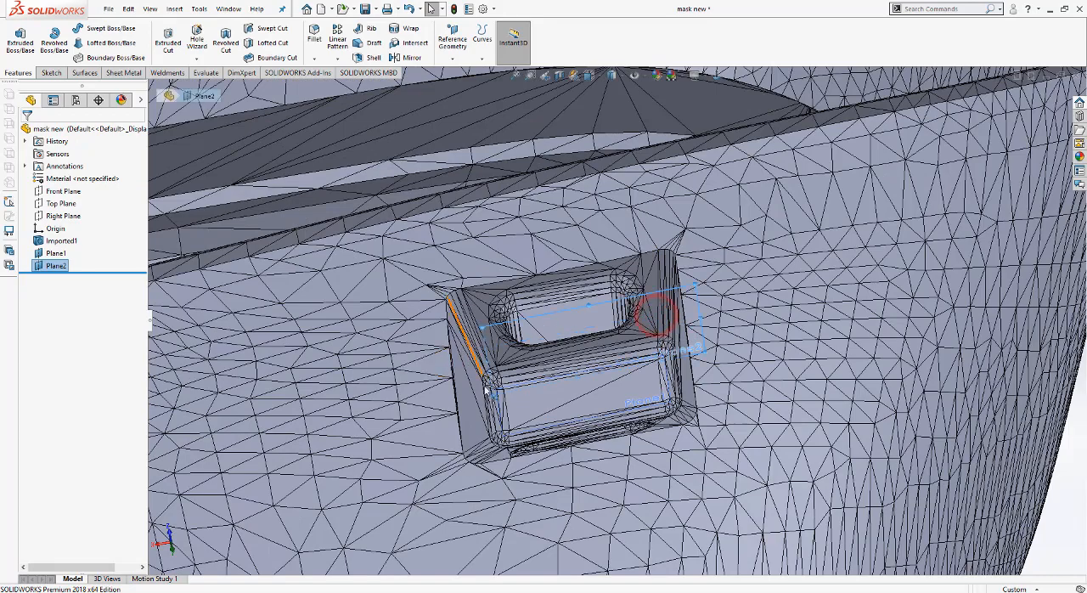
{"action": "left_click_drag", "start_coordinate": [490, 393], "coordinate": [459, 474]}
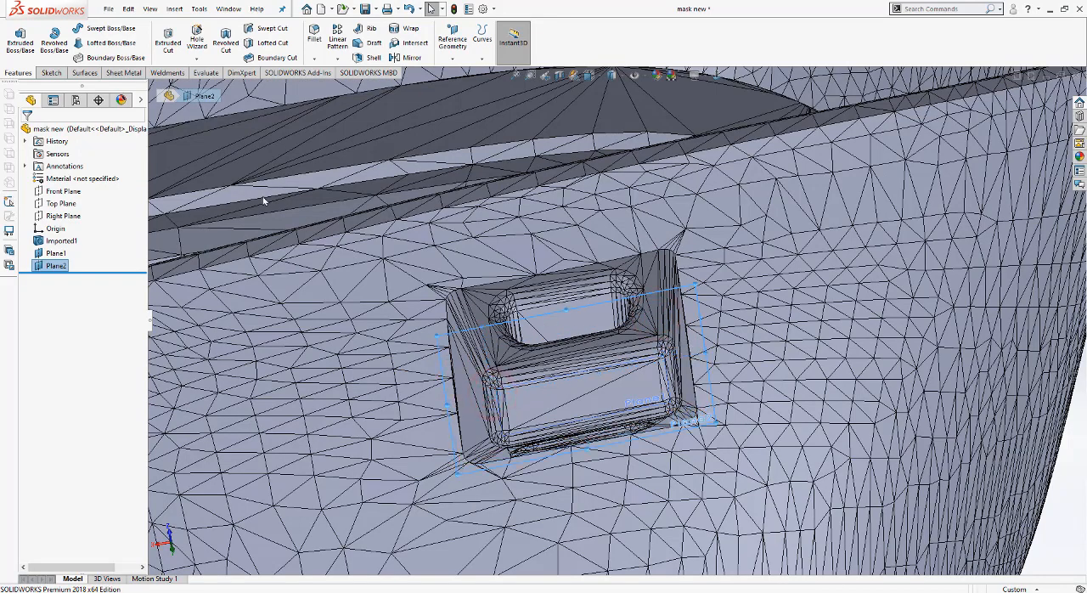
Step: Start a sketch on the offset plane, view it face-on, and draw a corner rectangle about 11.9 by 10.4 mm around the clip
{"action": "left_click", "coordinate": [51, 72]}
{"action": "left_click", "coordinate": [15, 38]}
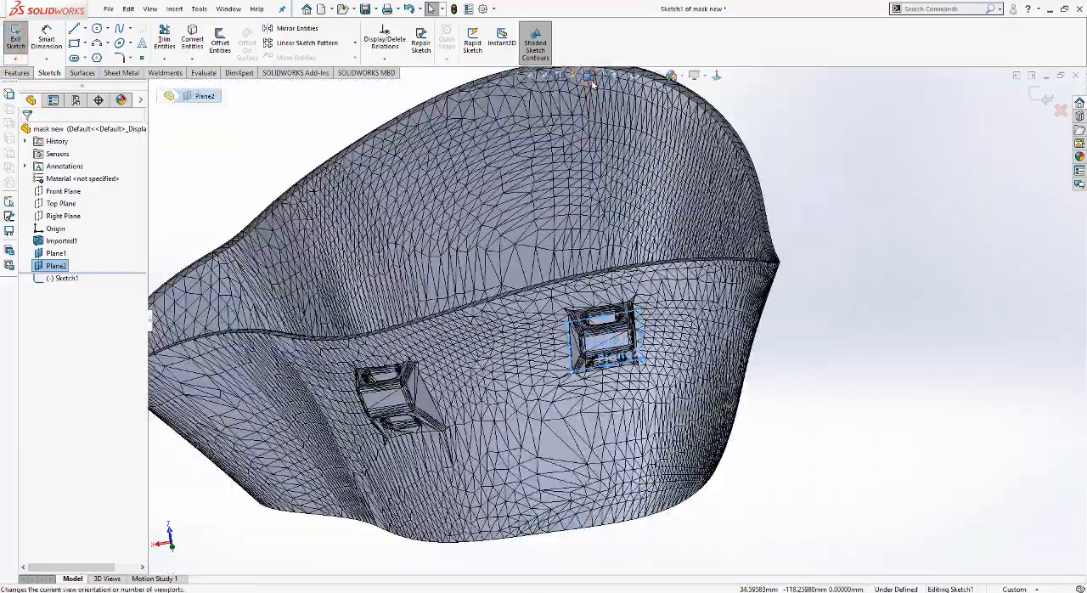
{"action": "left_click", "coordinate": [590, 75]}
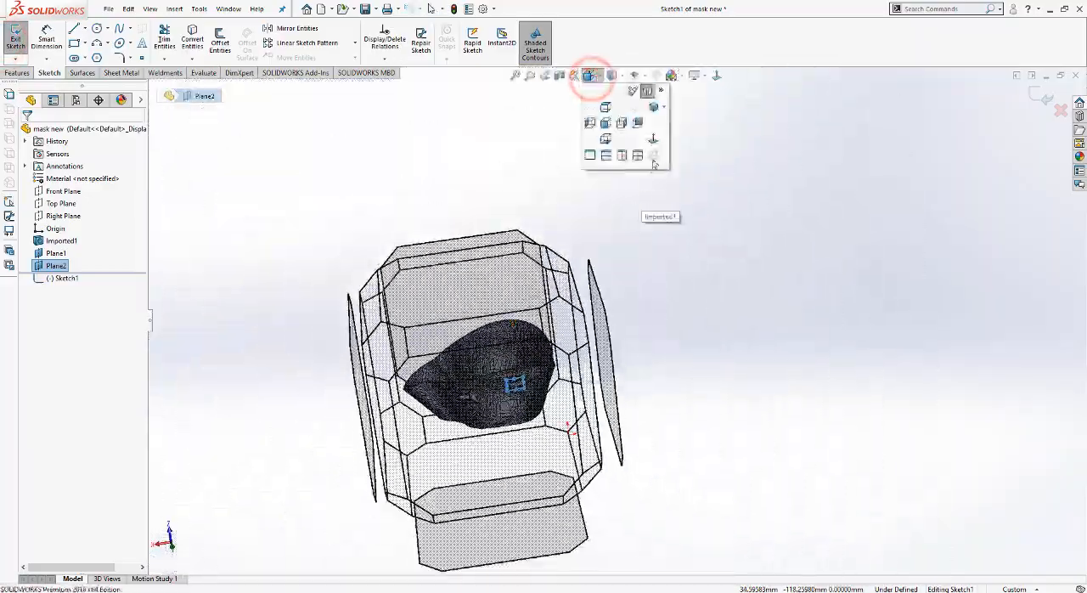
{"action": "left_click", "coordinate": [653, 142]}
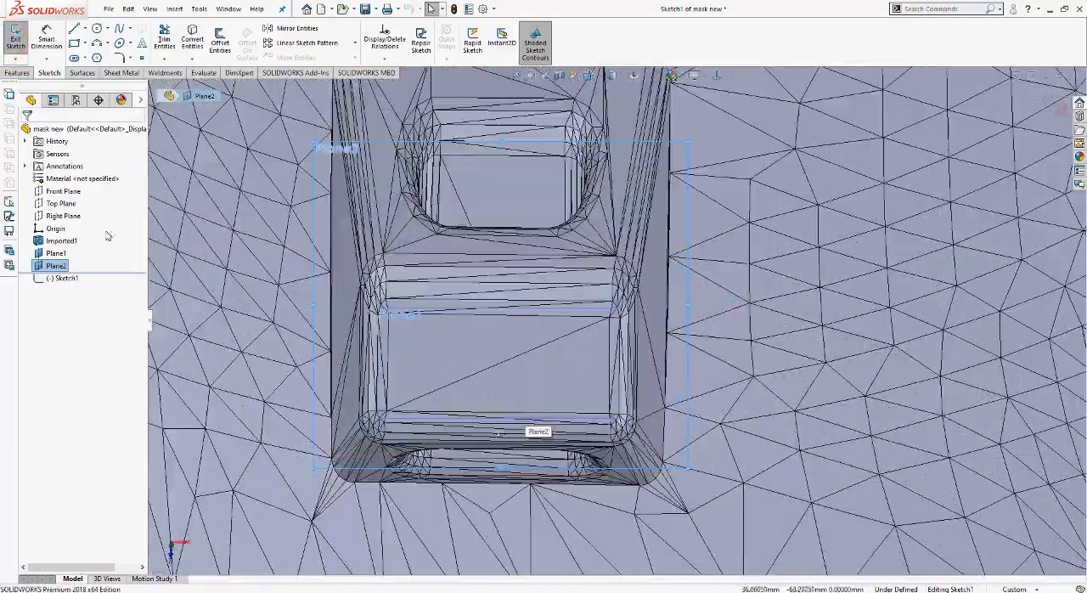
{"action": "left_click", "coordinate": [75, 43]}
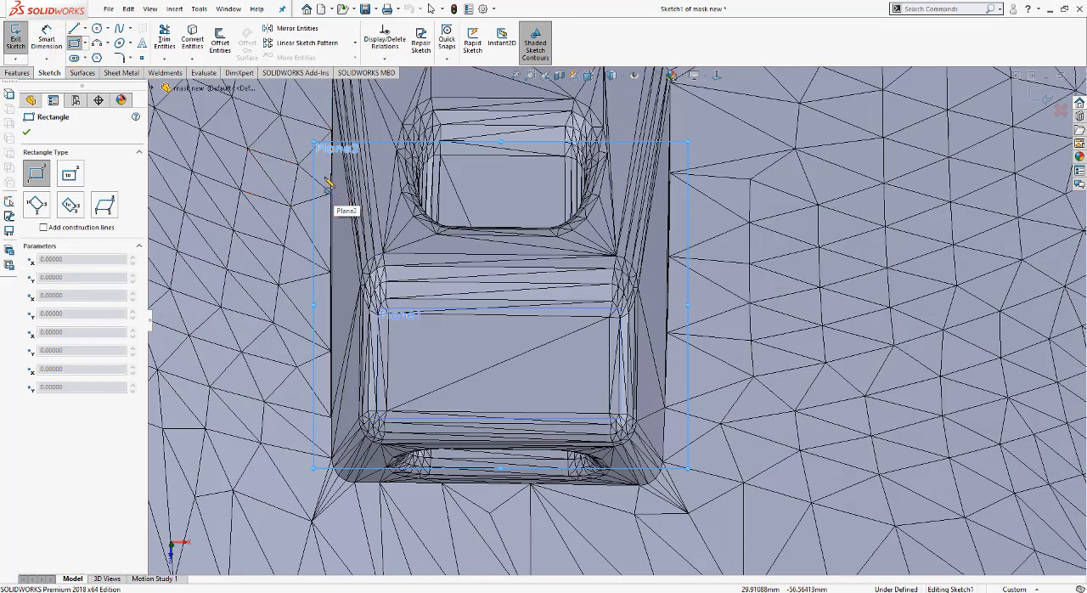
{"action": "left_click", "coordinate": [324, 177]}
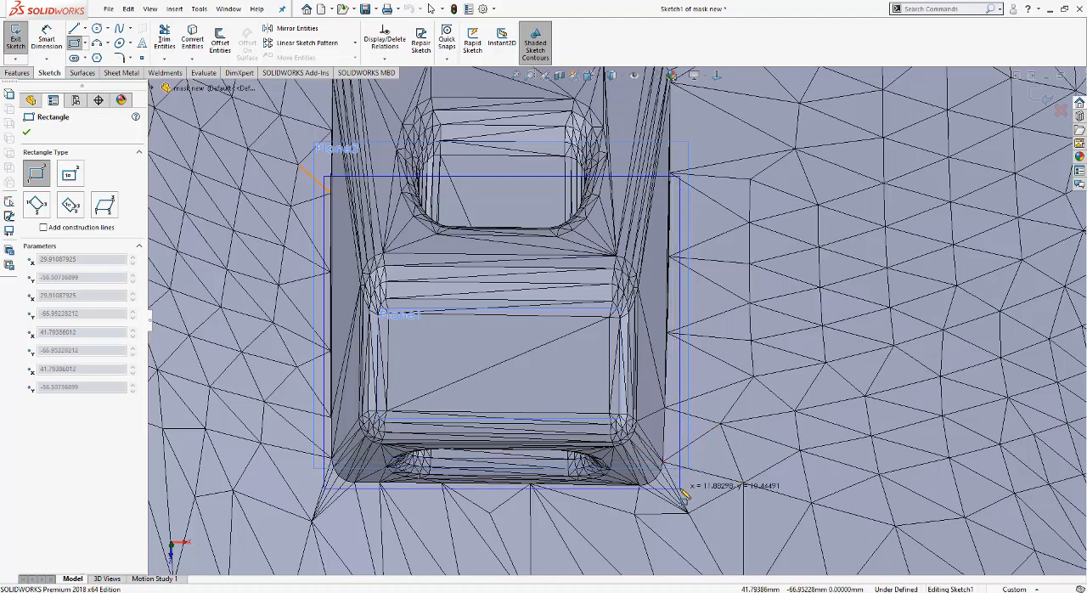
{"action": "left_click", "coordinate": [679, 487]}
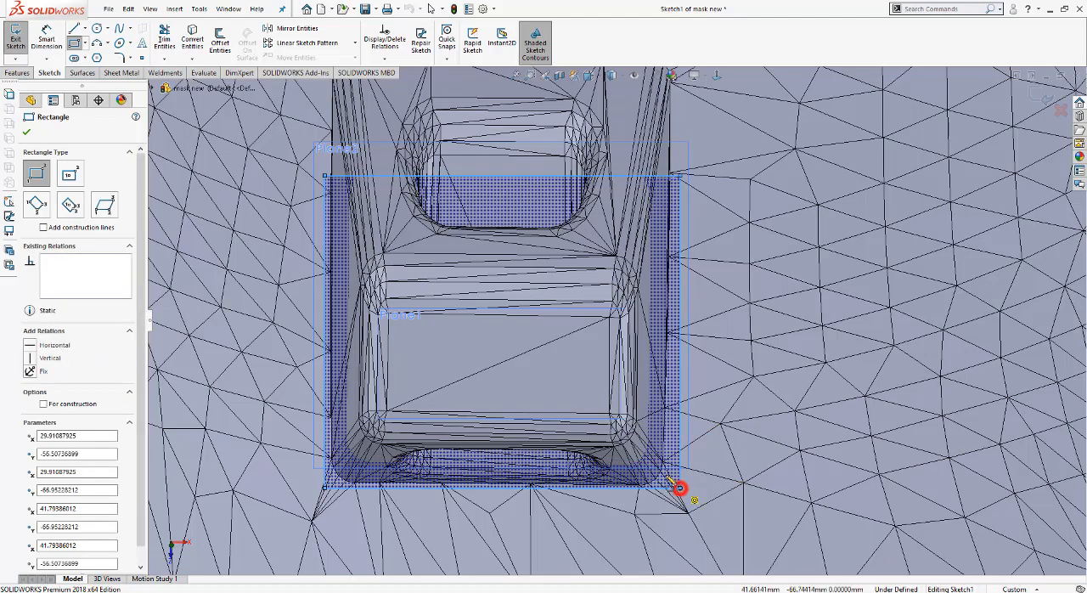
Step: Make a blind extruded cut 0.1 mm deep from the rectangle through the strap clip
{"action": "left_click", "coordinate": [24, 74]}
{"action": "left_click", "coordinate": [168, 41]}
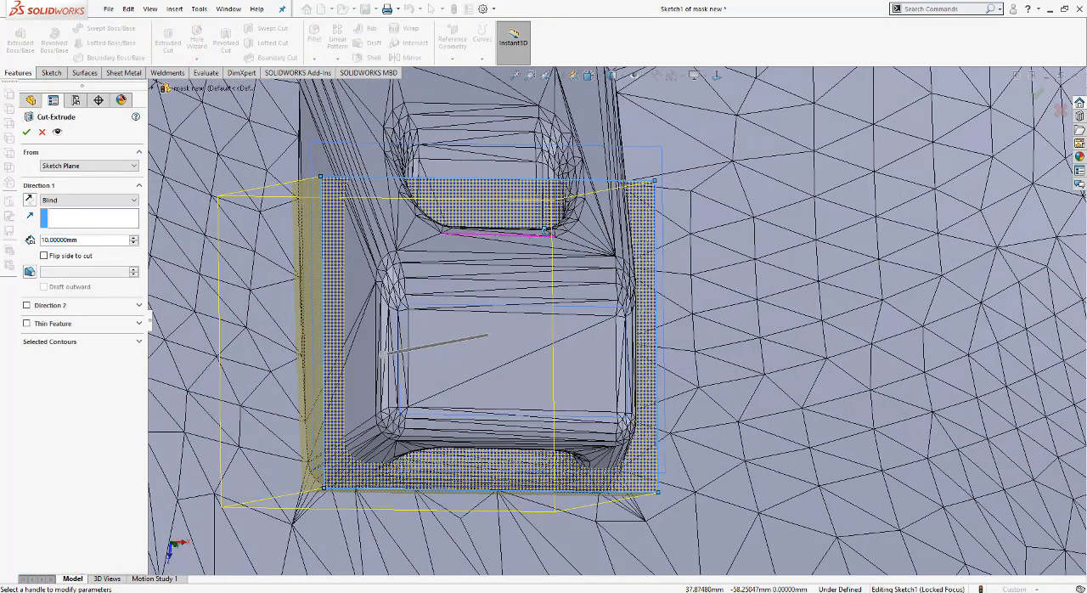
{"action": "left_click", "coordinate": [113, 243]}
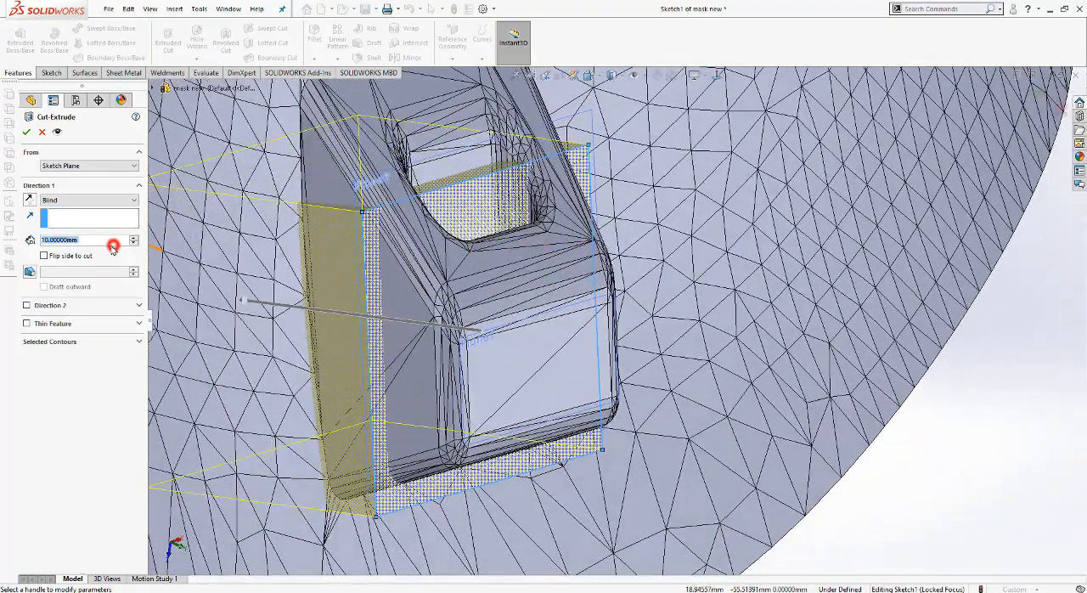
{"action": "type", "text": "0.1"}
{"action": "key", "text": "Return"}
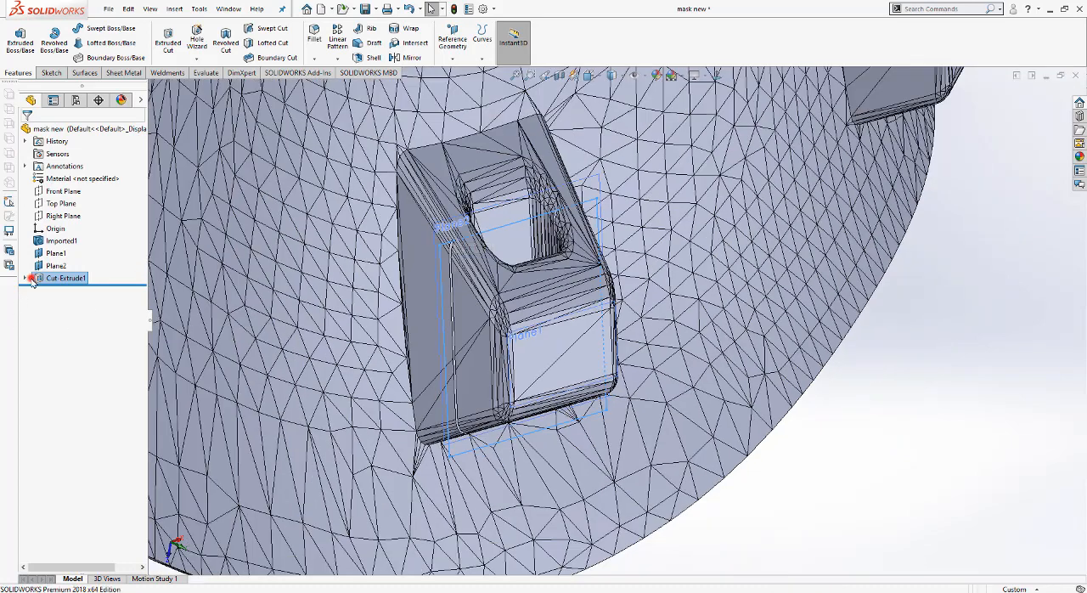
Step: Edit the cut's sketch, shift the rectangle's upper edge farther up the strap clip, and rebuild the cut
{"action": "left_click", "coordinate": [31, 280]}
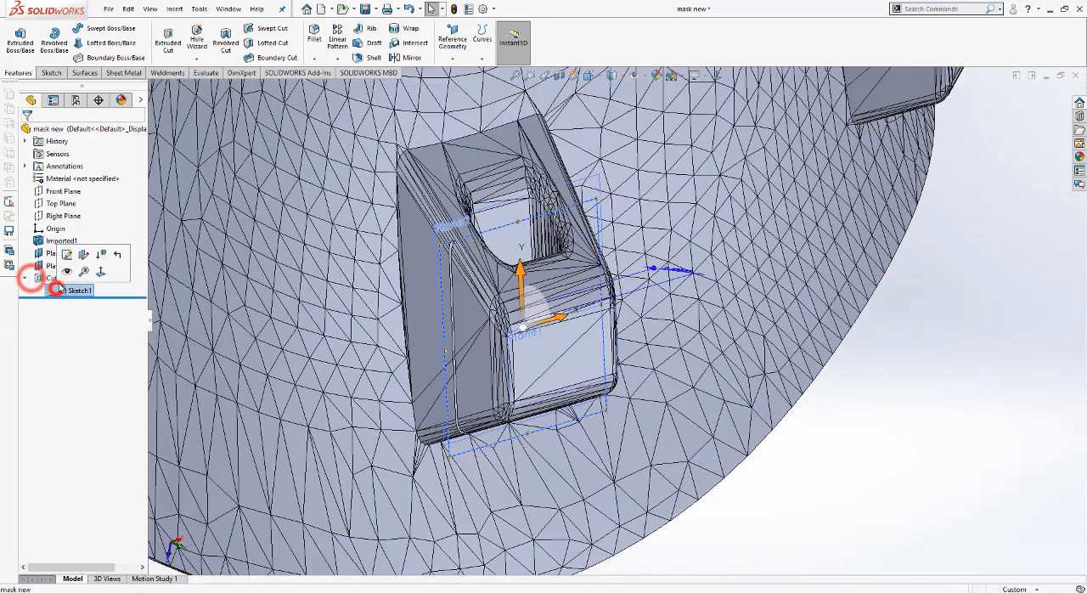
{"action": "left_click", "coordinate": [68, 252]}
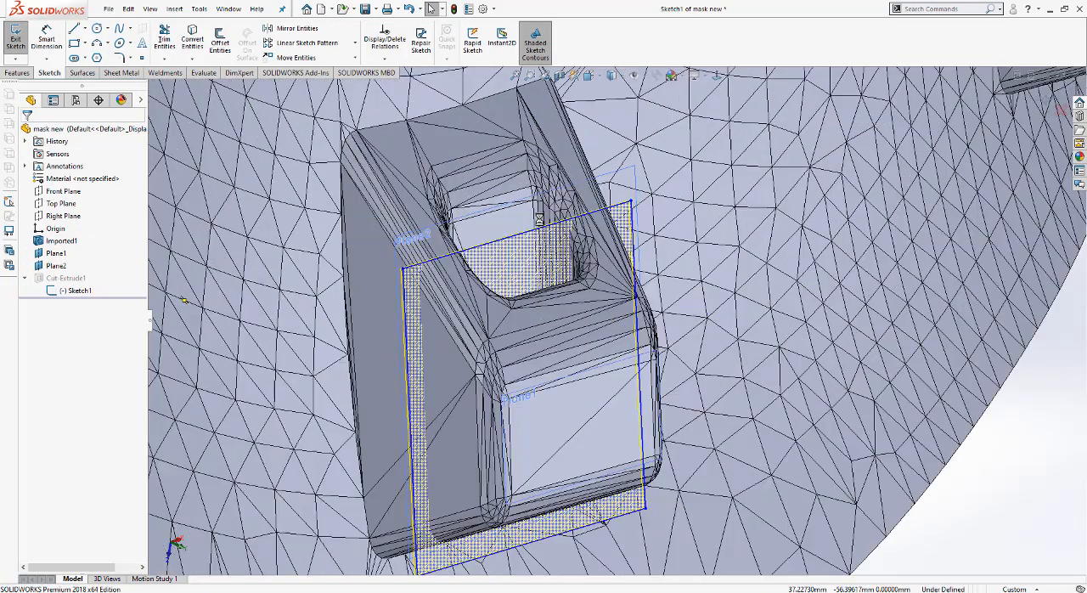
{"action": "left_click", "coordinate": [528, 231]}
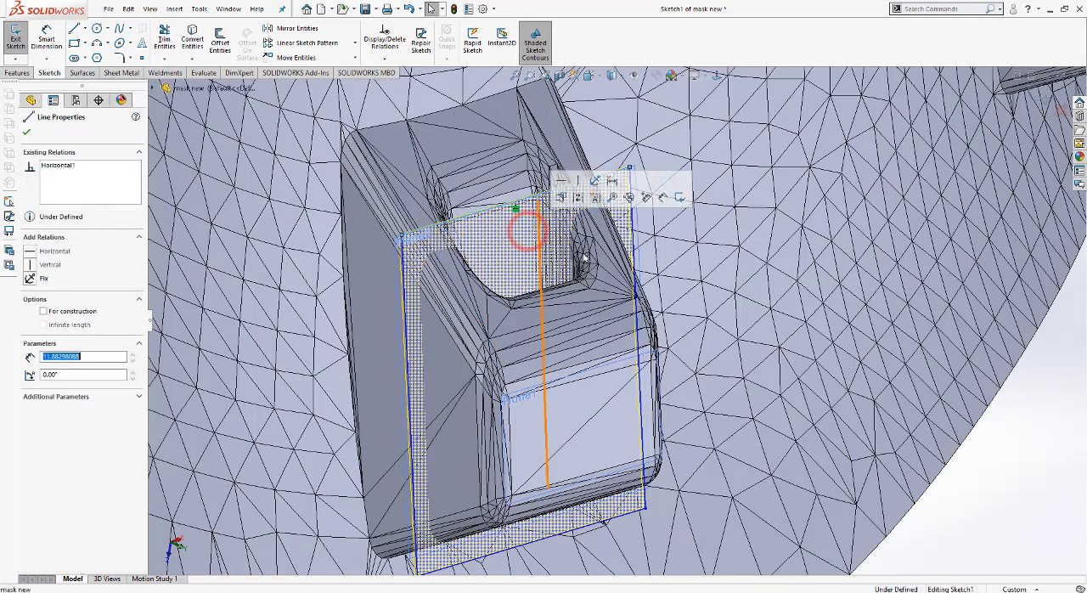
{"action": "scroll", "coordinate": [759, 284], "scroll_direction": "up", "scroll_amount": 2}
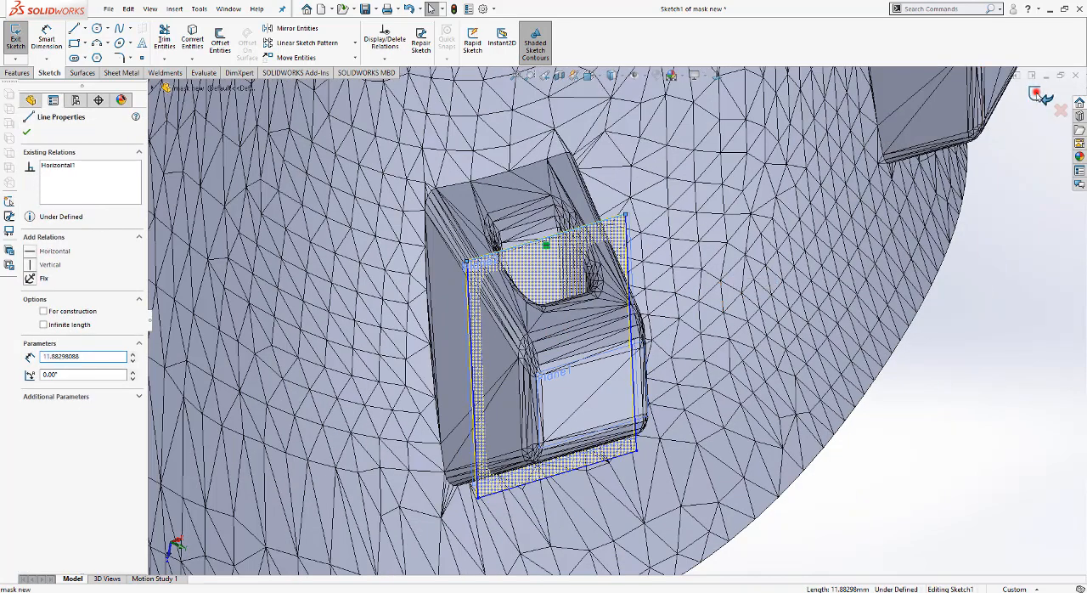
{"action": "left_click", "coordinate": [1044, 97]}
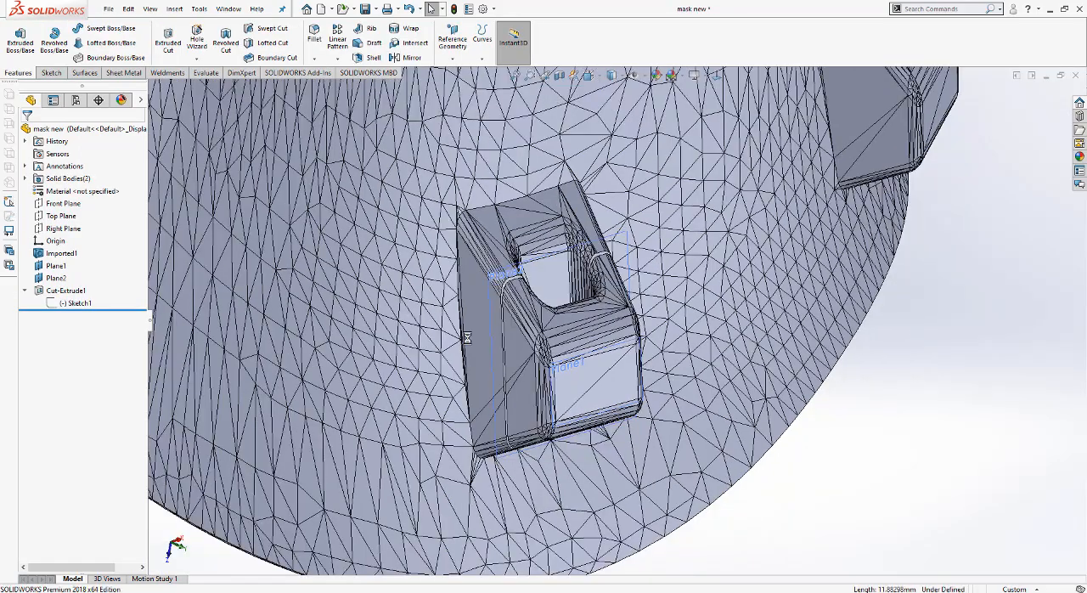
{"action": "scroll", "coordinate": [524, 332], "scroll_direction": "down", "scroll_amount": 2}
{"action": "middle_click_drag", "start_coordinate": [524, 332], "coordinate": [510, 404]}
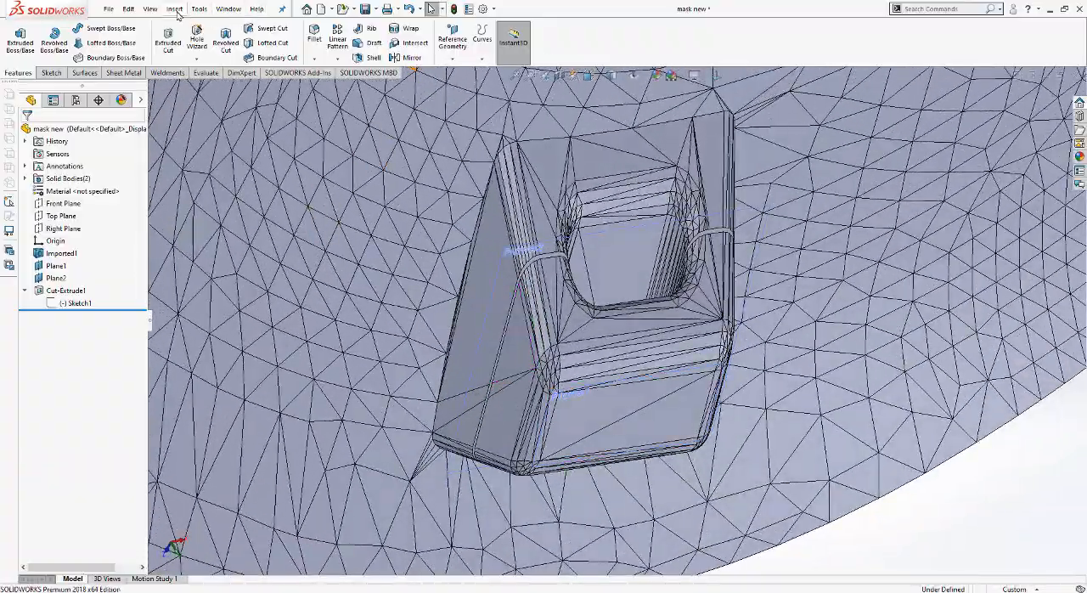
{"action": "left_click", "coordinate": [174, 10]}
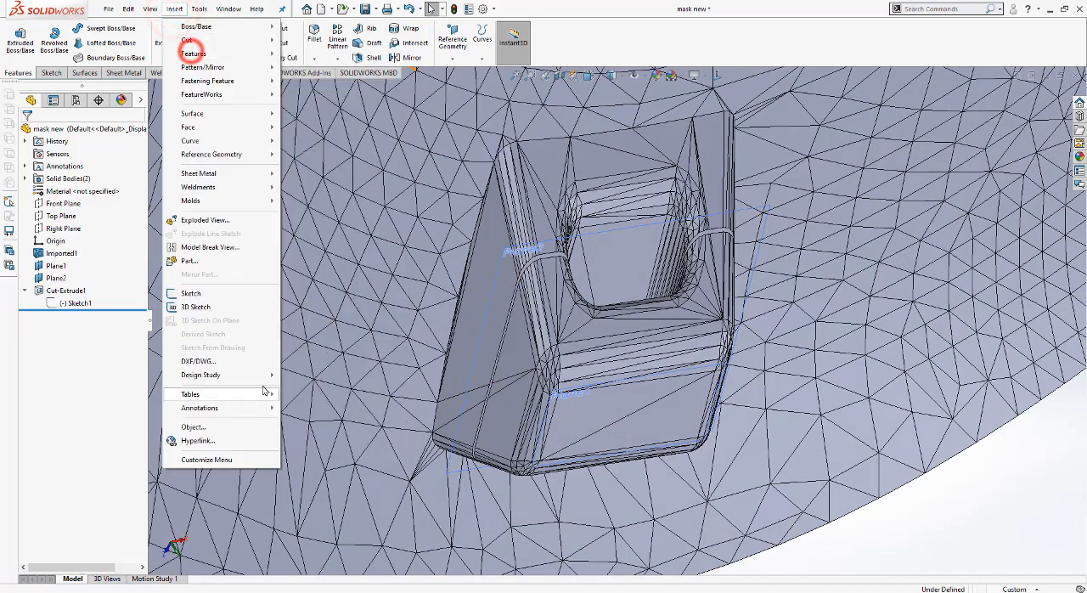
{"action": "mouse_move", "coordinate": [255, 53]}
{"action": "left_click", "coordinate": [335, 369]}
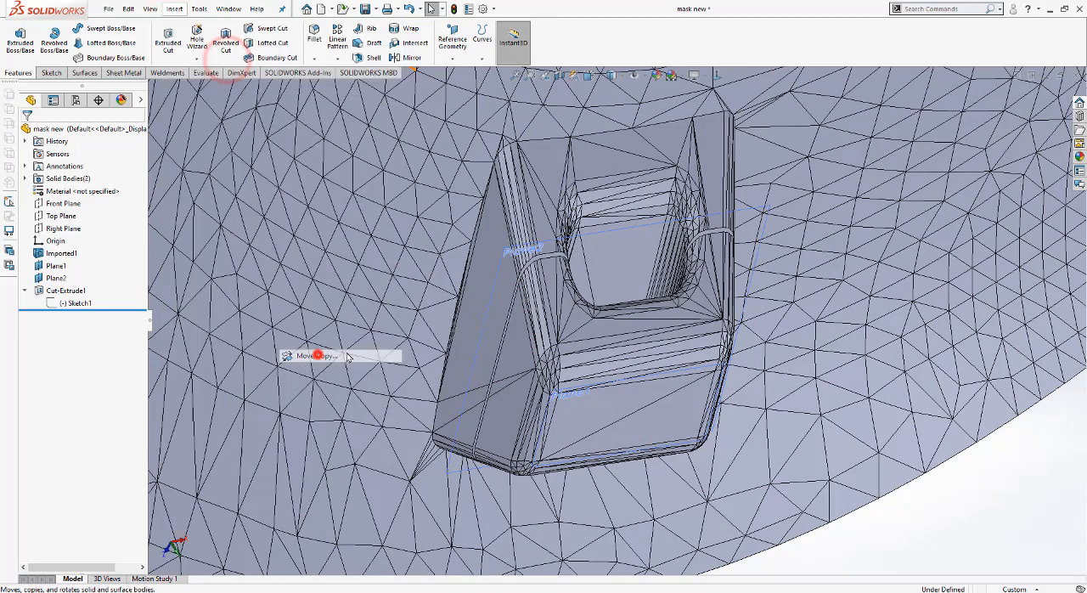
{"action": "left_click", "coordinate": [634, 340]}
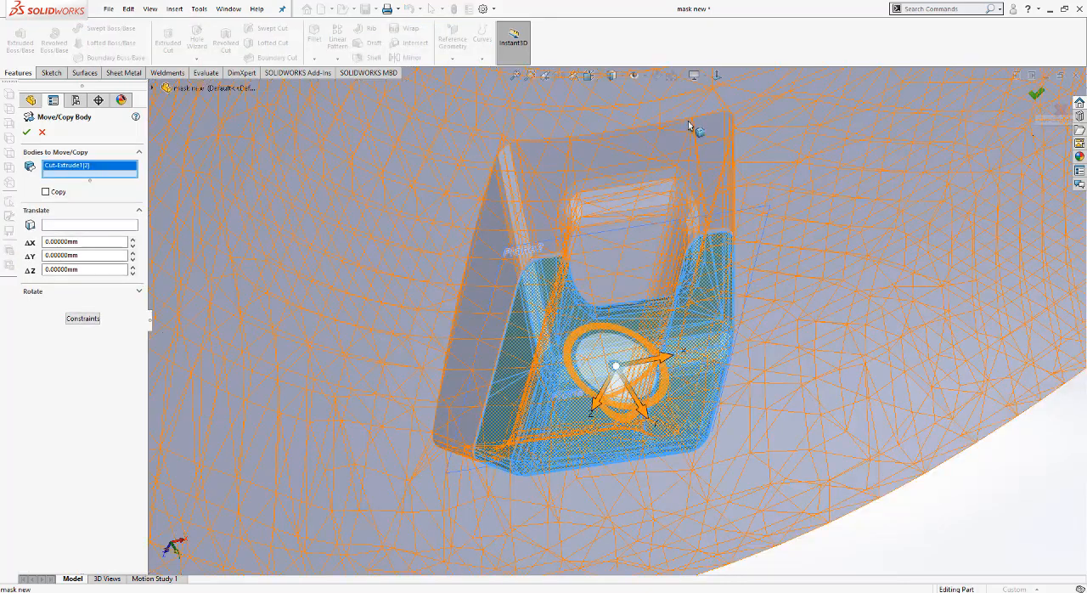
{"action": "scroll", "coordinate": [695, 129], "scroll_direction": "up", "scroll_amount": 3}
{"action": "middle_click_drag", "start_coordinate": [656, 347], "coordinate": [727, 344]}
{"action": "left_click", "coordinate": [589, 75]}
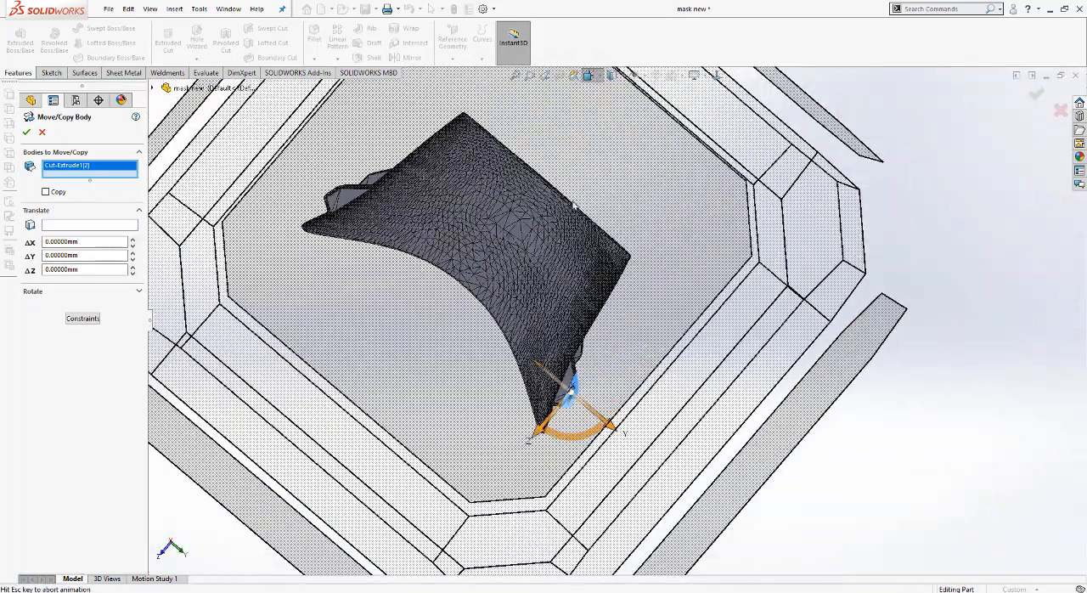
{"action": "left_click", "coordinate": [536, 361]}
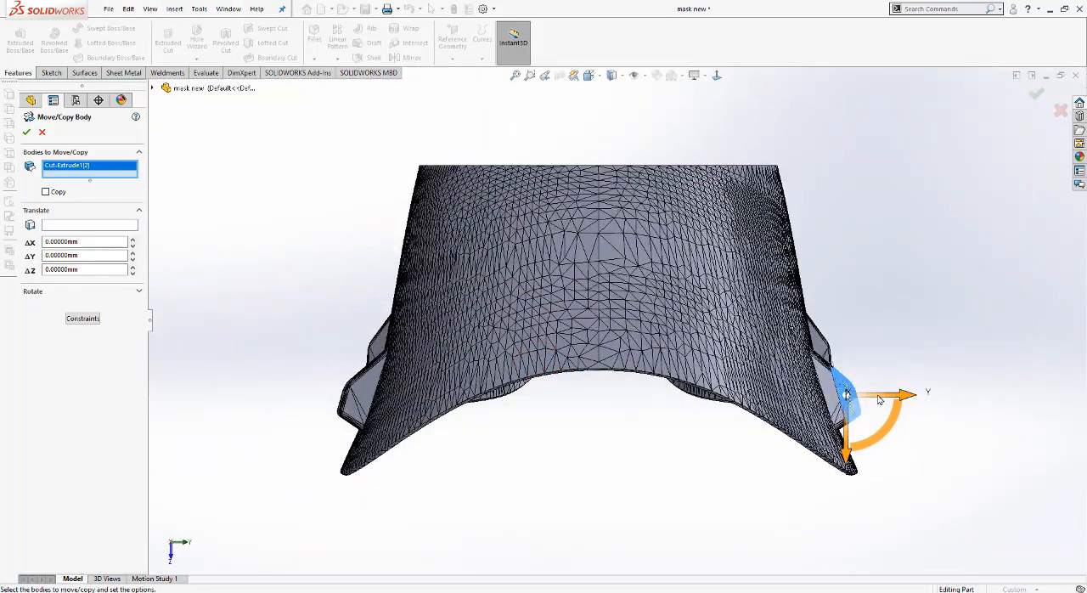
{"action": "scroll", "coordinate": [879, 399], "scroll_direction": "down", "scroll_amount": 10}
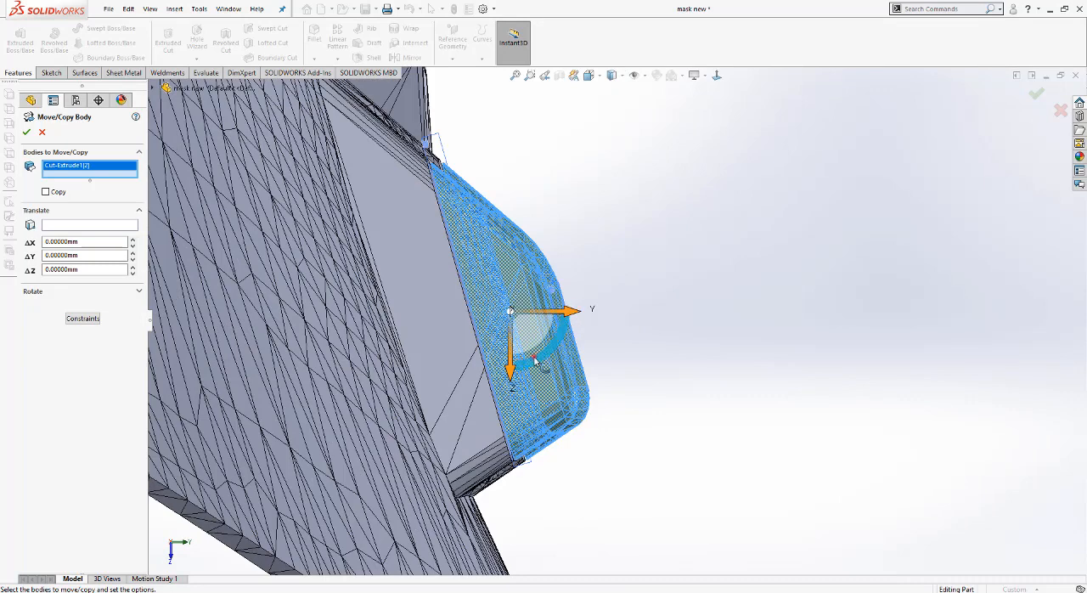
{"action": "left_click_drag", "start_coordinate": [535, 362], "coordinate": [536, 360]}
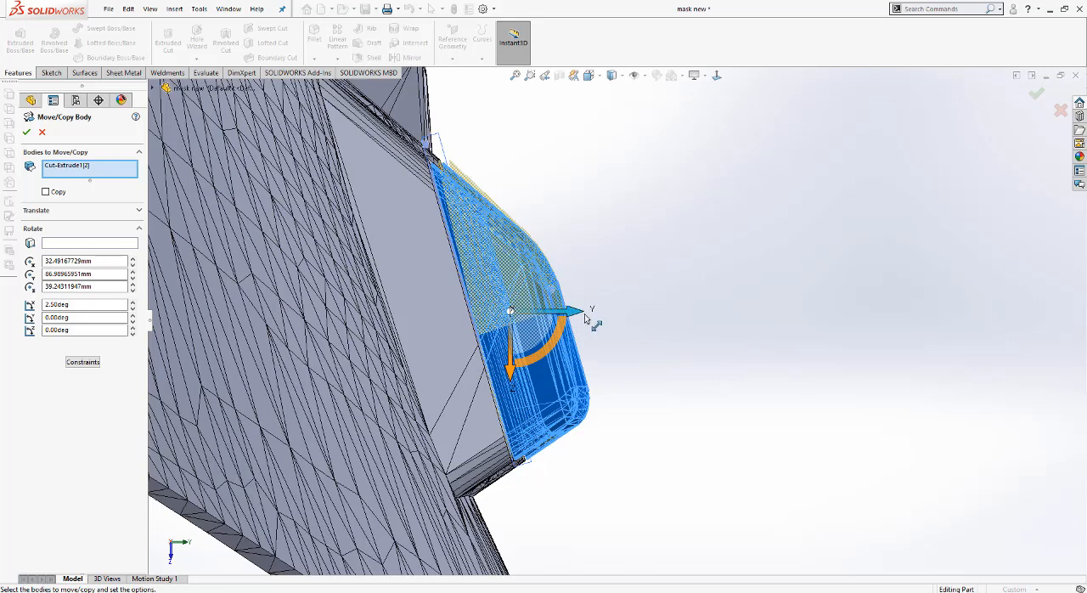
{"action": "key", "text": "Escape"}
Step: Move the cut-off outer piece of the strap clip 2 mm along Y with Move/Copy Body
{"action": "left_click", "coordinate": [175, 8]}
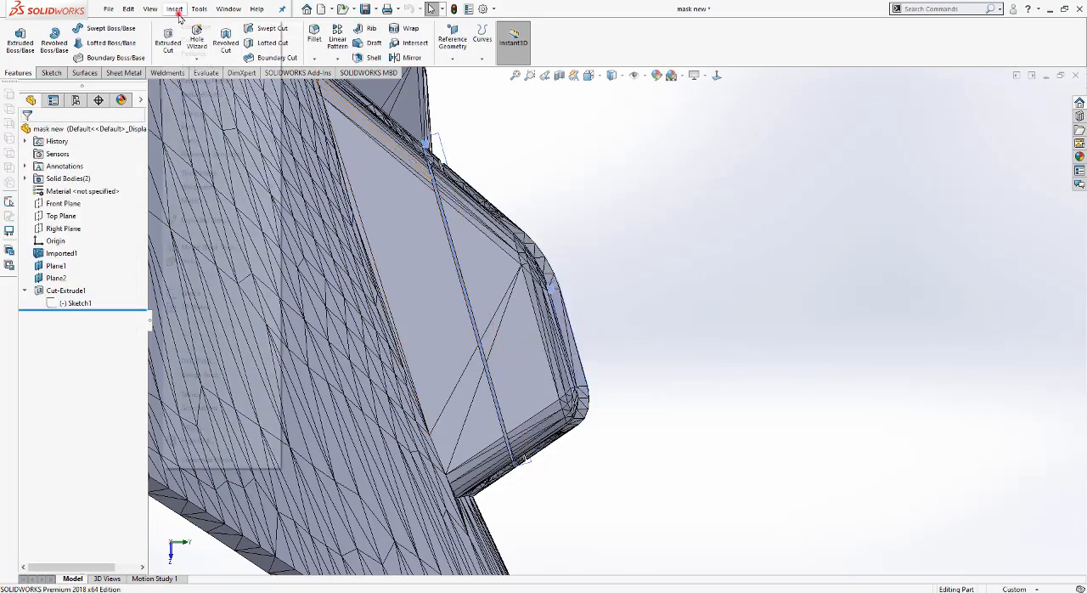
{"action": "mouse_move", "coordinate": [195, 52]}
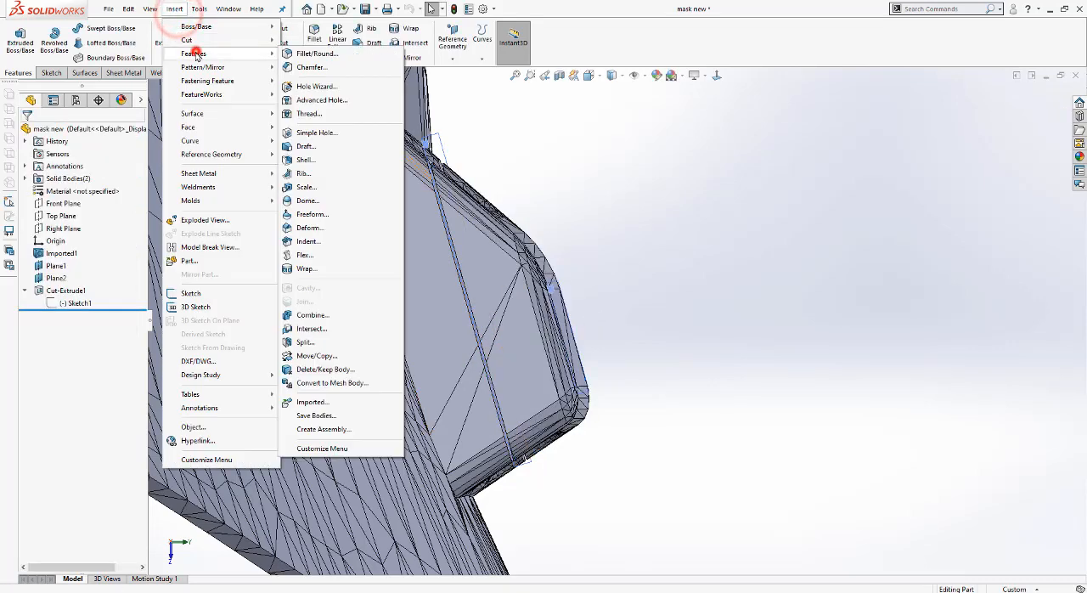
{"action": "left_click", "coordinate": [321, 360]}
{"action": "left_click", "coordinate": [541, 356]}
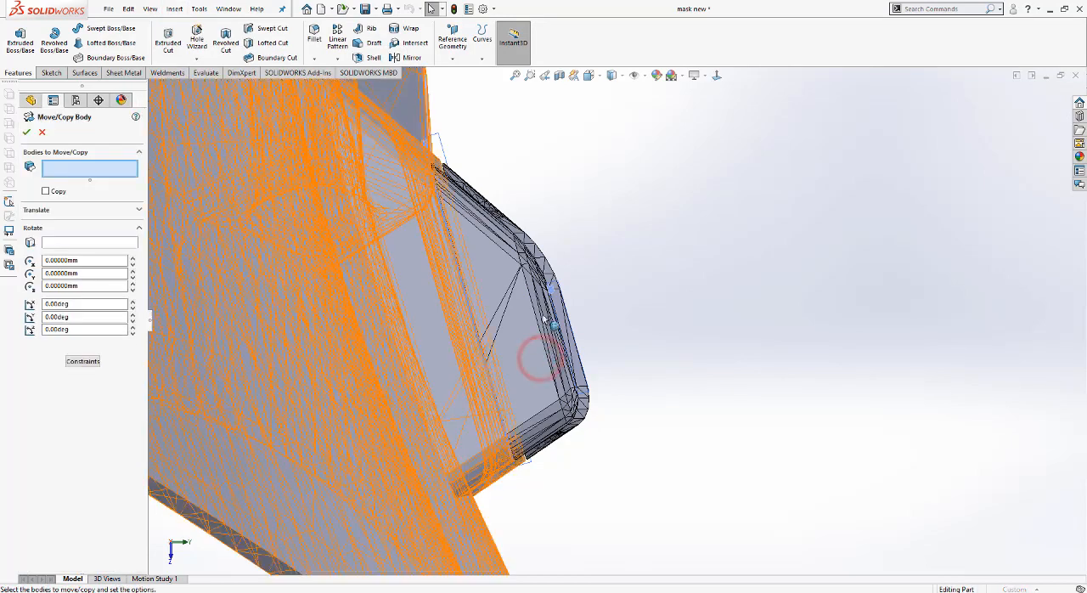
{"action": "left_click_drag", "start_coordinate": [573, 313], "coordinate": [596, 319]}
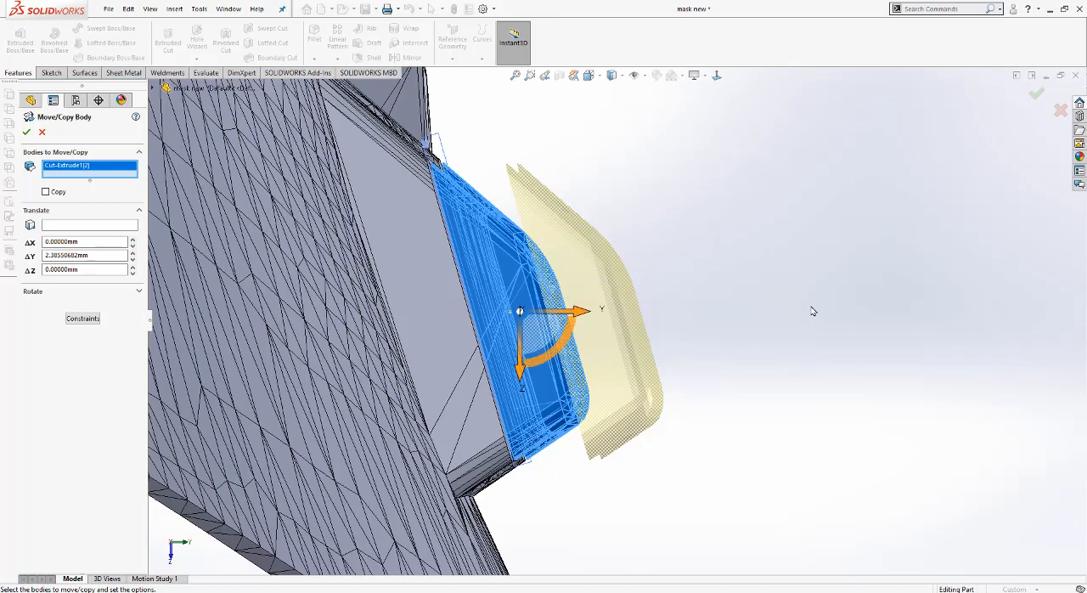
{"action": "double_click", "coordinate": [93, 255]}
{"action": "type", "text": "2.00000mm"}
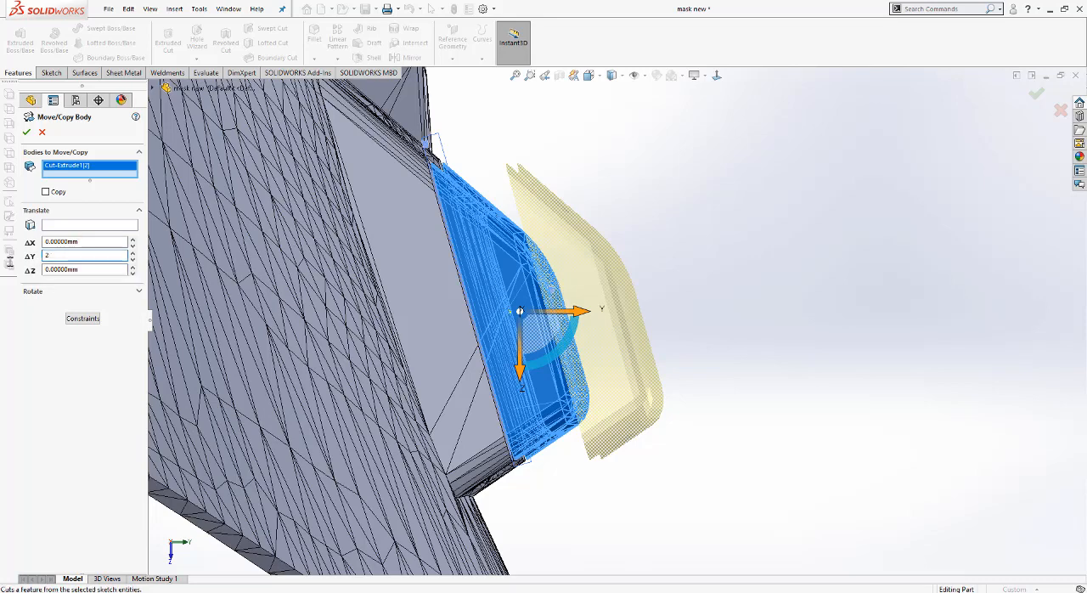
{"action": "left_click", "coordinate": [27, 133]}
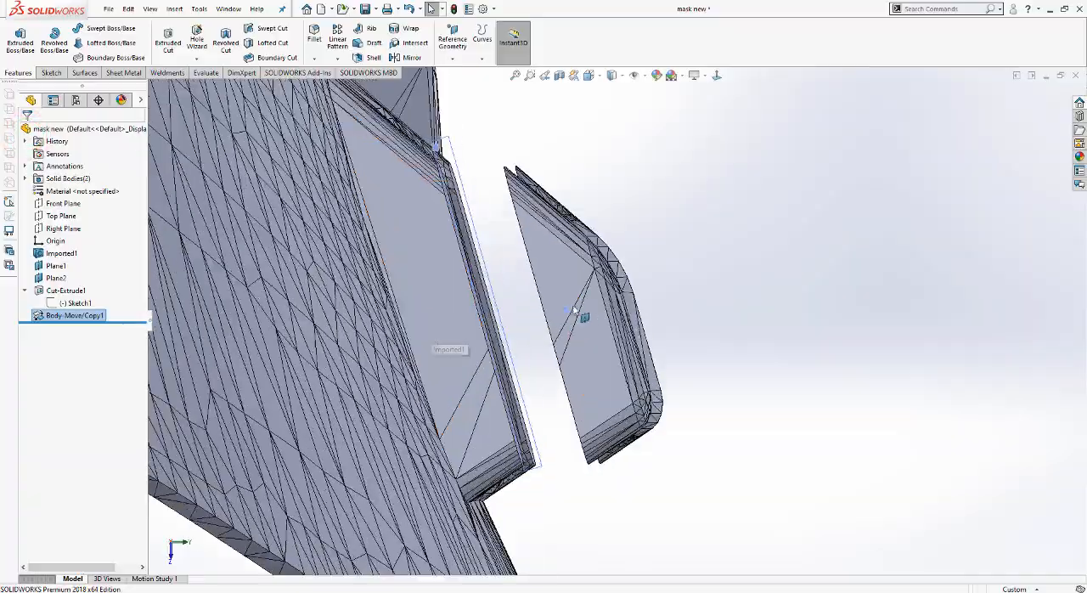
Step: Start a sketch on the cut face of the clip's base and convert the outlines of both cut faces
{"action": "middle_click_drag", "start_coordinate": [576, 313], "coordinate": [541, 477]}
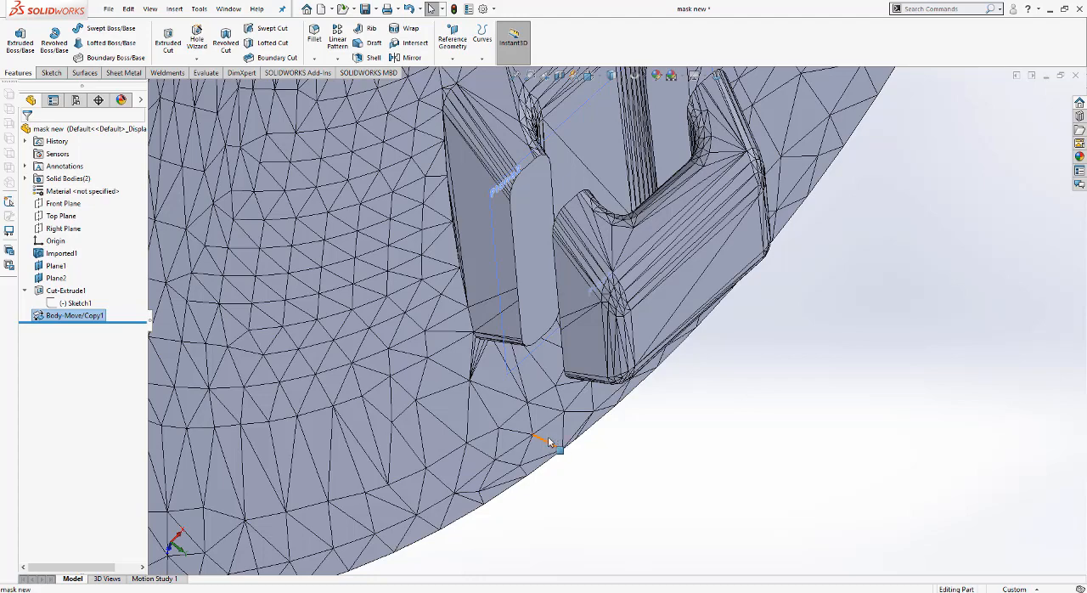
{"action": "scroll", "coordinate": [598, 374], "scroll_direction": "up", "scroll_amount": 3}
{"action": "scroll", "coordinate": [633, 240], "scroll_direction": "down", "scroll_amount": 2}
{"action": "left_click", "coordinate": [515, 267]}
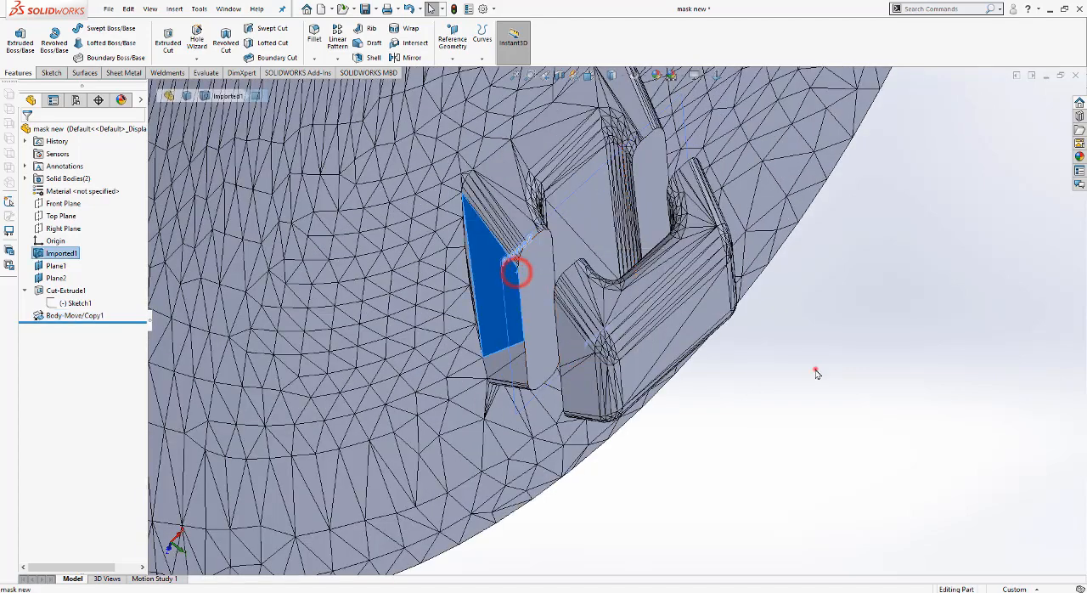
{"action": "left_click", "coordinate": [816, 368]}
{"action": "left_click", "coordinate": [533, 268]}
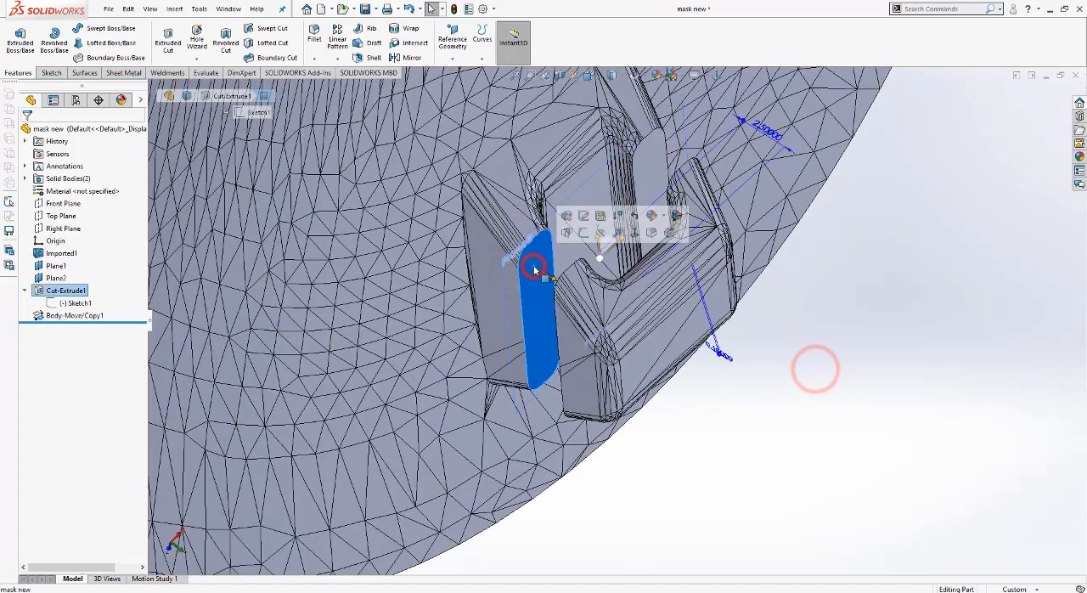
{"action": "left_click", "coordinate": [51, 73]}
{"action": "left_click", "coordinate": [15, 41]}
{"action": "left_click", "coordinate": [651, 176]}
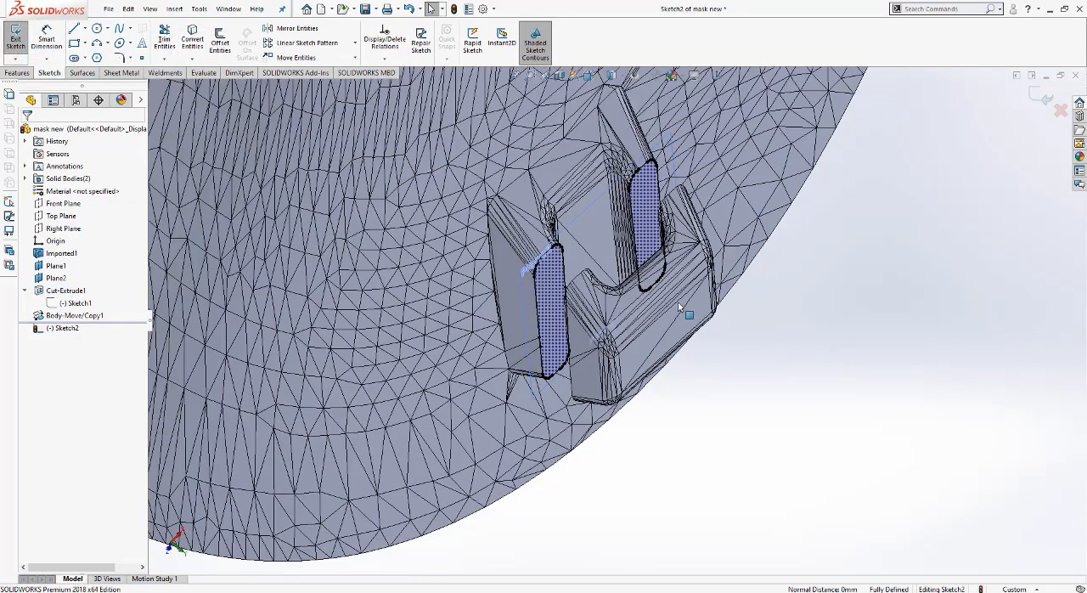
Step: Try to extrude the converted profiles up to the surface of the moved clip piece
{"action": "left_click", "coordinate": [17, 73]}
{"action": "left_click", "coordinate": [21, 41]}
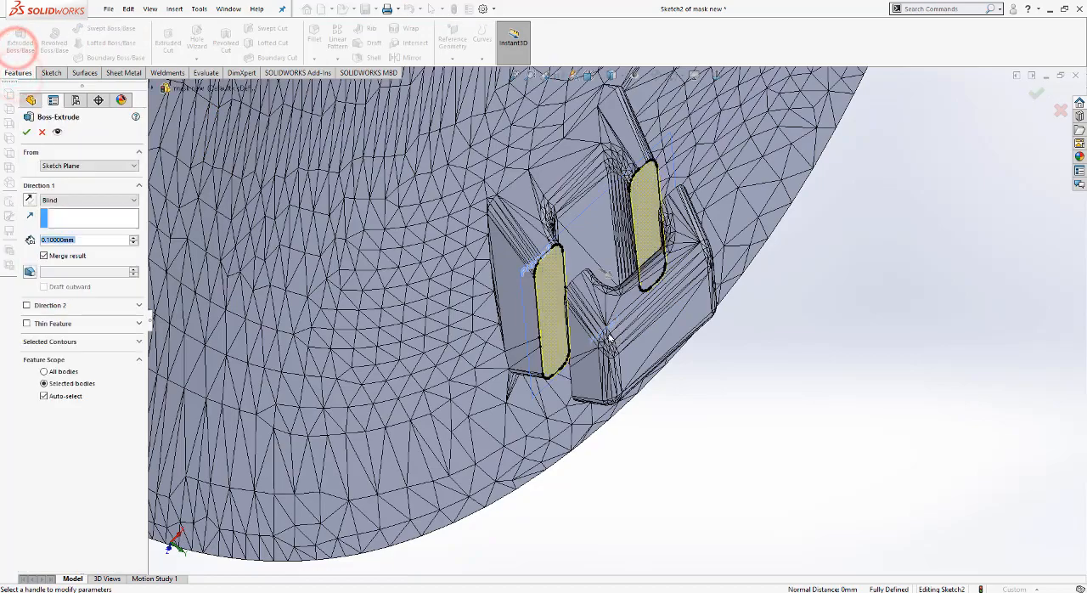
{"action": "left_click", "coordinate": [60, 200]}
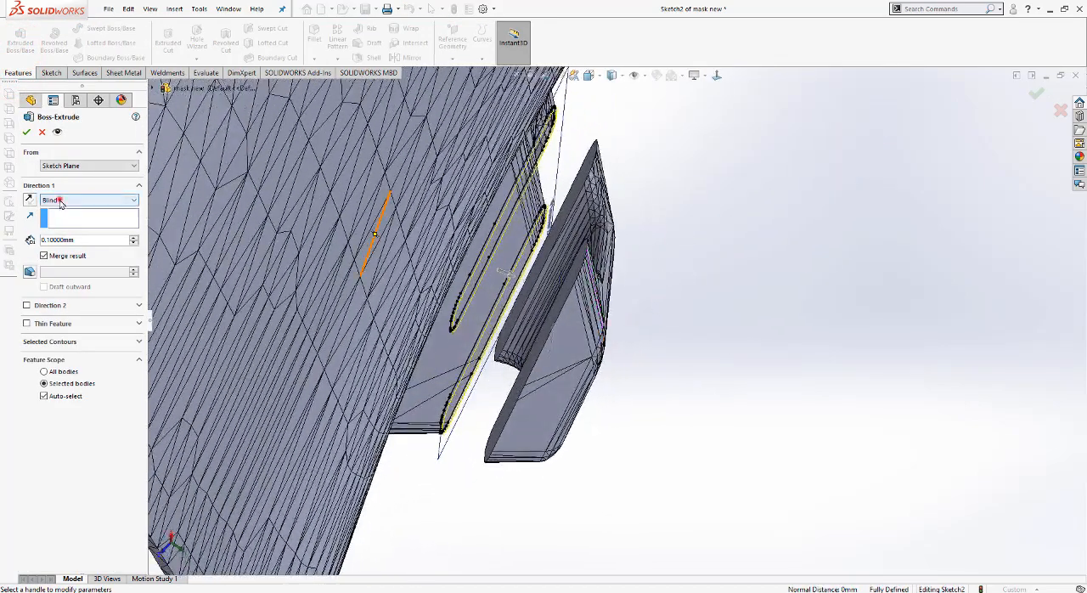
{"action": "left_click", "coordinate": [82, 241]}
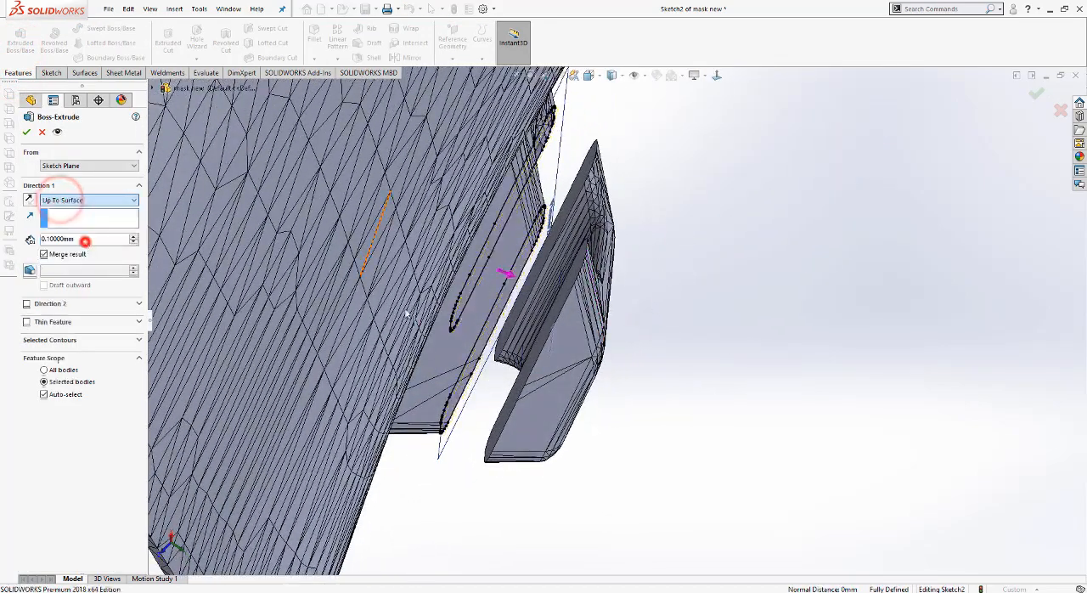
{"action": "left_click", "coordinate": [564, 295]}
{"action": "mouse_move", "coordinate": [706, 344]}
{"action": "middle_mouse_down"}
{"action": "mouse_move", "coordinate": [685, 303]}
{"action": "mouse_move", "coordinate": [701, 339]}
{"action": "middle_mouse_up"}
{"action": "key", "text": "Escape"}
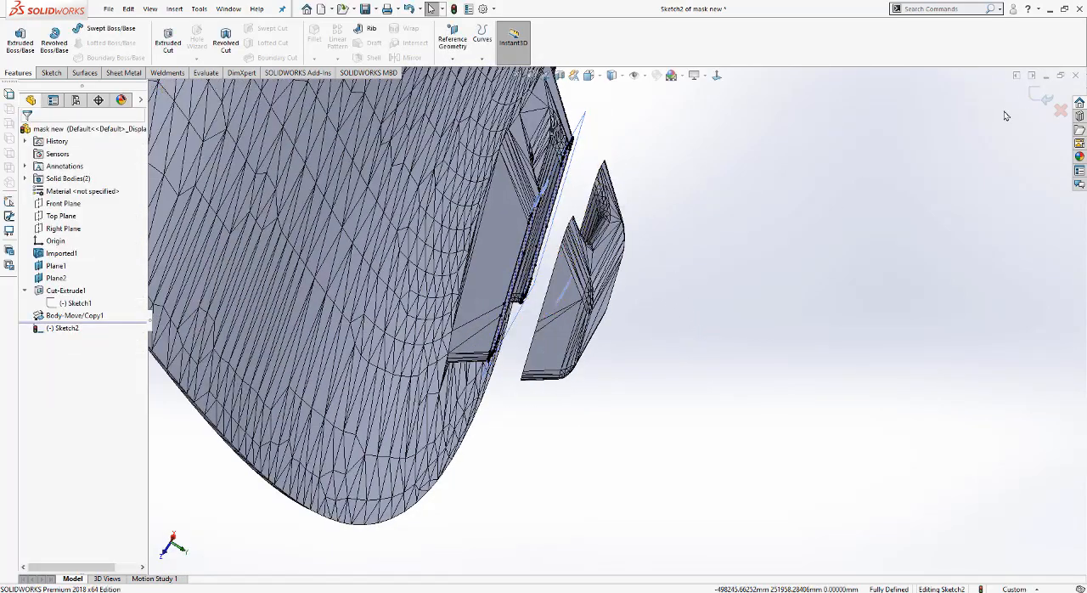
Step: Close the base sketch and convert the outlines of both cut faces on the moved clip piece into a separate sketch
{"action": "left_click", "coordinate": [1041, 98]}
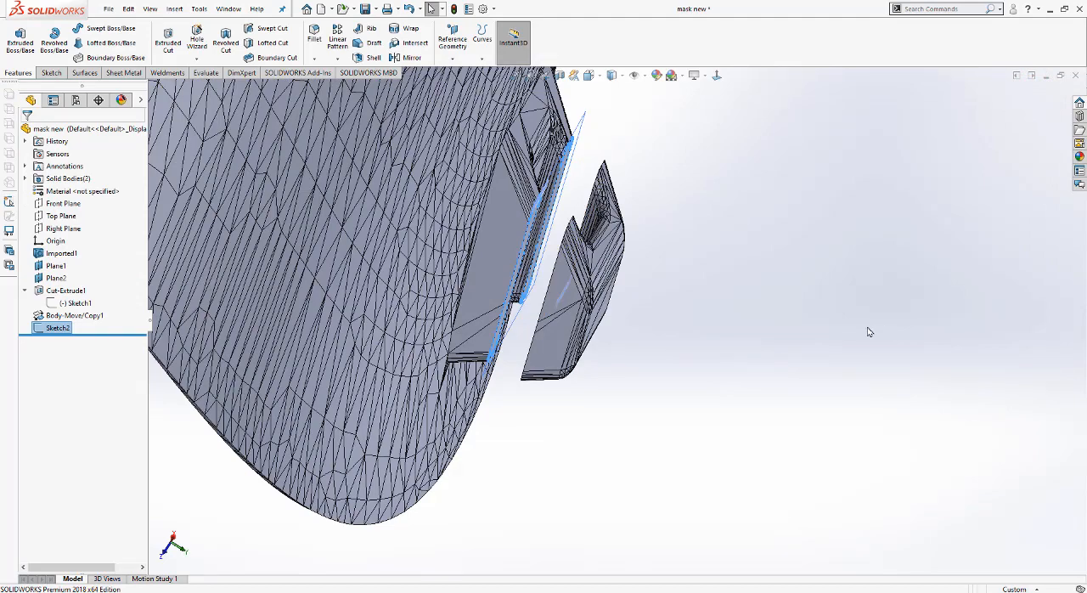
{"action": "middle_click_drag", "start_coordinate": [709, 266], "coordinate": [688, 327]}
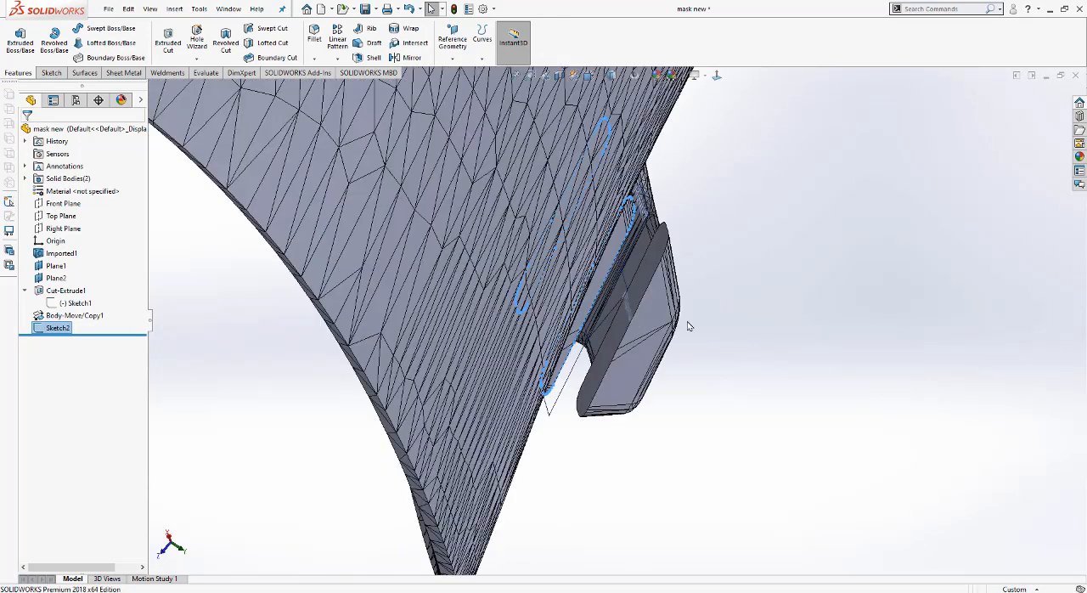
{"action": "left_click", "coordinate": [635, 299]}
{"action": "left_click", "coordinate": [49, 73]}
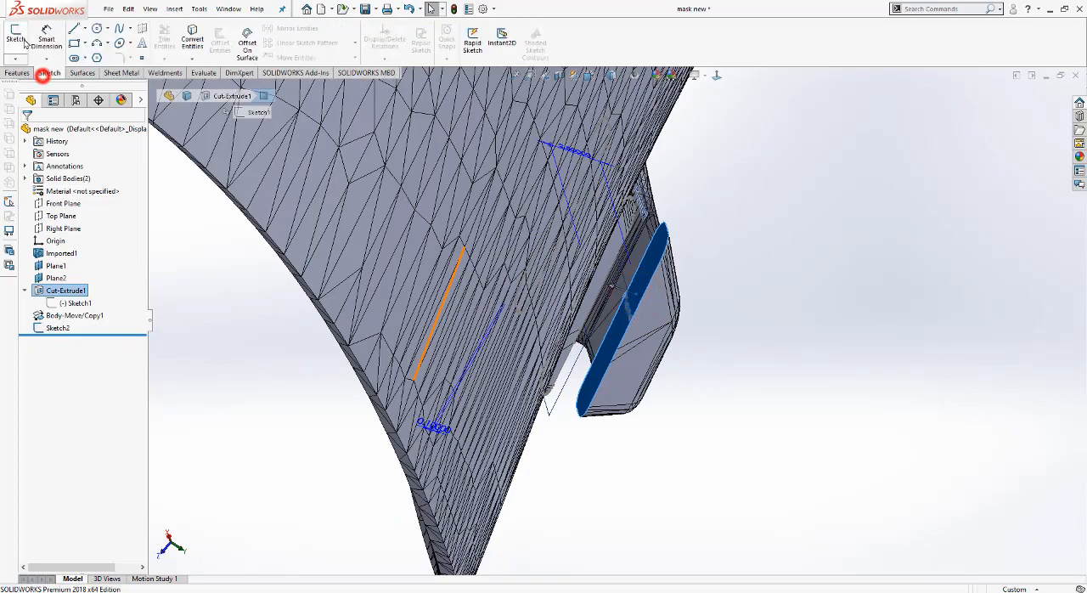
{"action": "left_click", "coordinate": [17, 38]}
{"action": "mouse_move", "coordinate": [685, 264]}
{"action": "middle_mouse_down"}
{"action": "mouse_move", "coordinate": [635, 231]}
{"action": "mouse_move", "coordinate": [682, 221]}
{"action": "mouse_move", "coordinate": [635, 161]}
{"action": "middle_mouse_up"}
{"action": "left_click", "coordinate": [611, 136]}
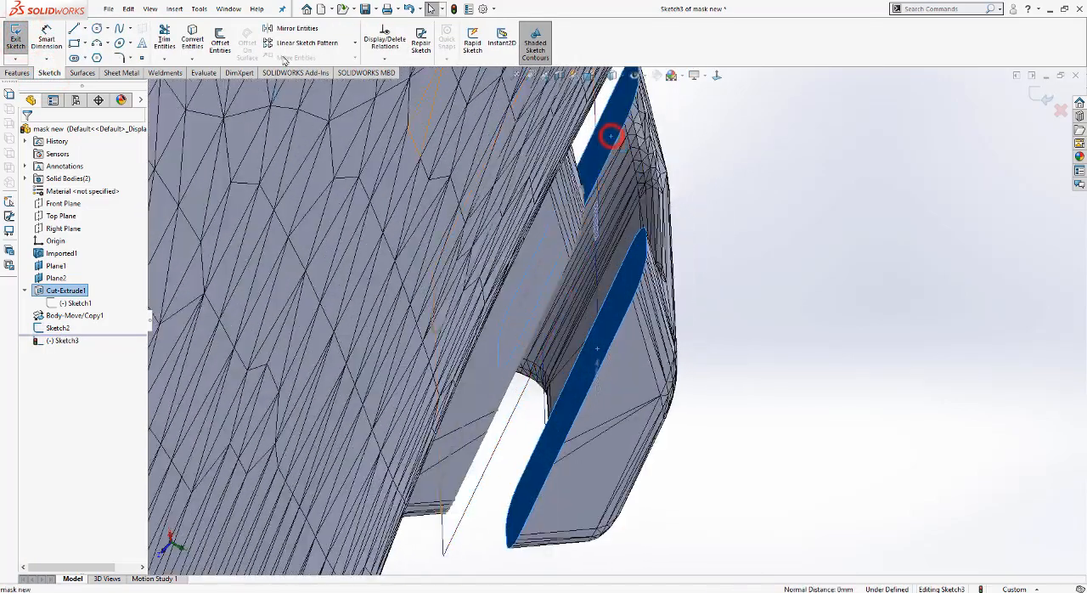
{"action": "left_click", "coordinate": [192, 43]}
{"action": "left_click", "coordinate": [1045, 93]}
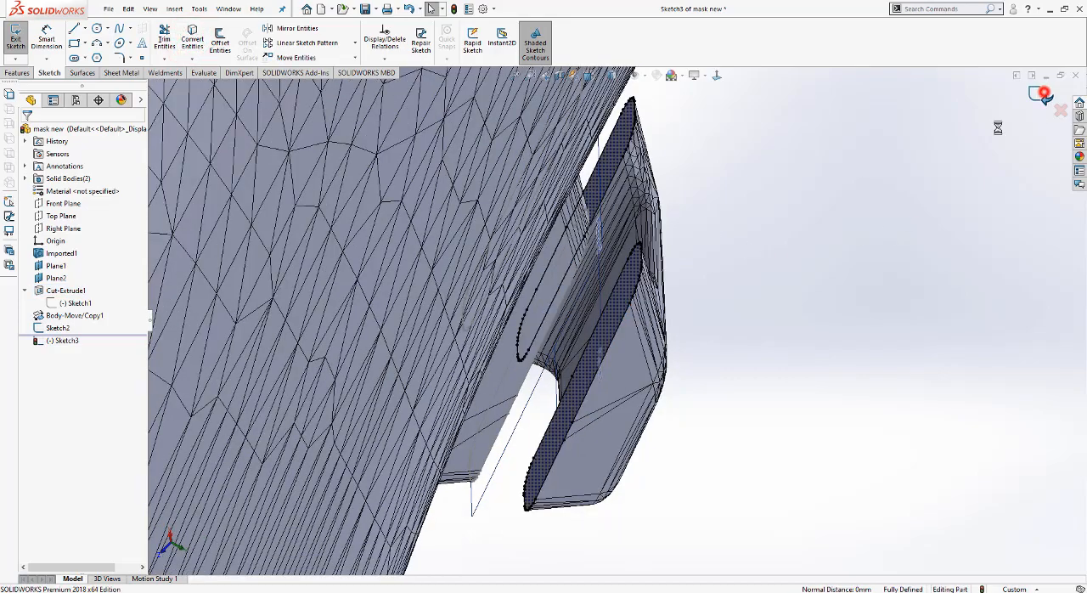
Step: Try to loft a solid between the base sketch and the sketch on the moved clip piece
{"action": "mouse_move", "coordinate": [849, 274]}
{"action": "middle_mouse_down"}
{"action": "mouse_move", "coordinate": [808, 275]}
{"action": "mouse_move", "coordinate": [608, 220]}
{"action": "middle_mouse_up"}
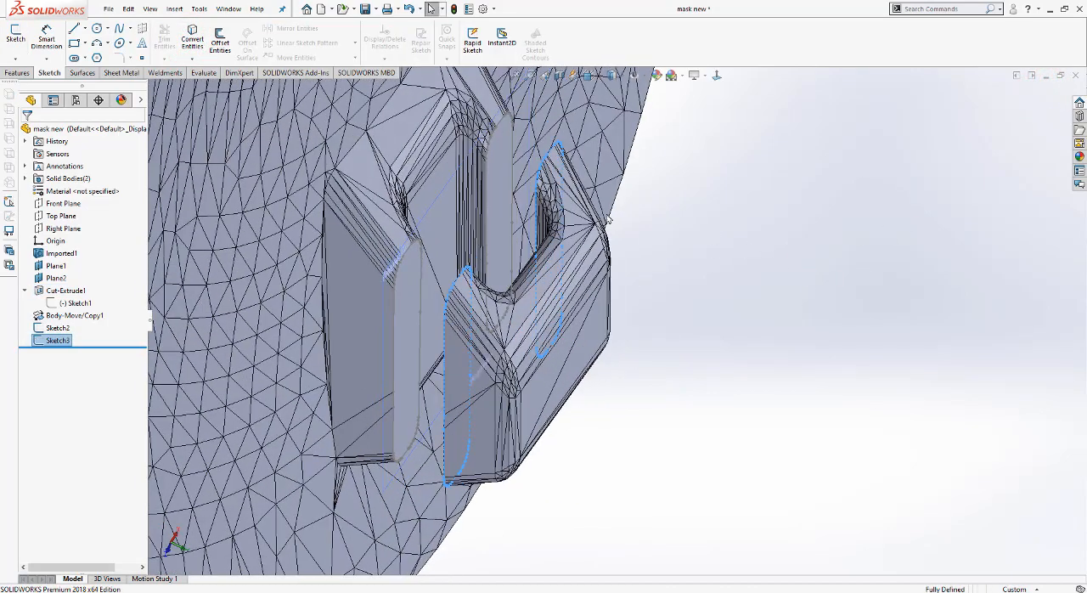
{"action": "left_click", "coordinate": [55, 329], "text": "ctrl"}
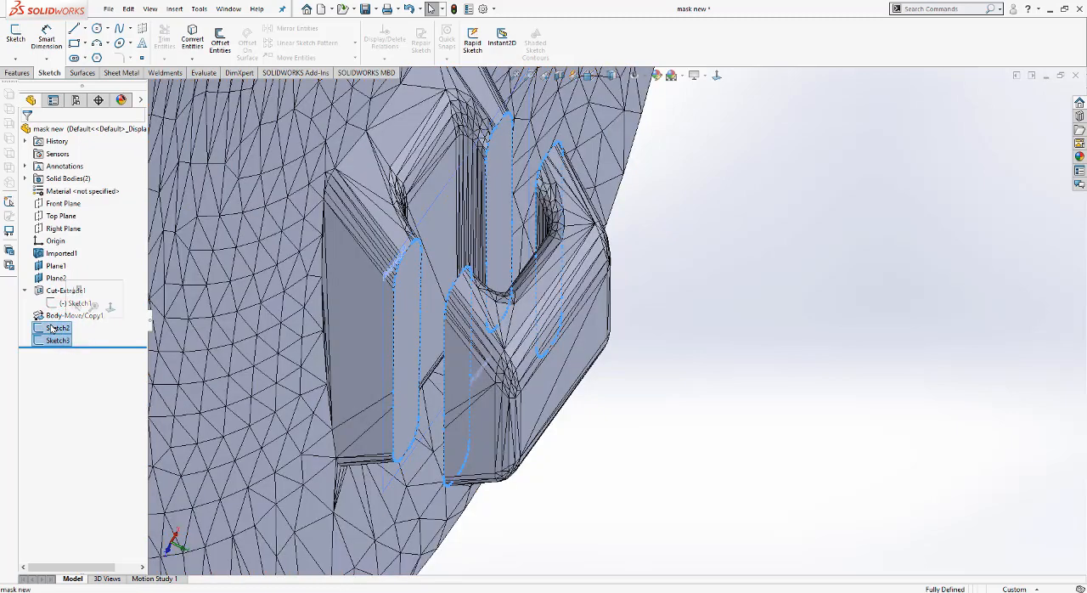
{"action": "left_click", "coordinate": [17, 73]}
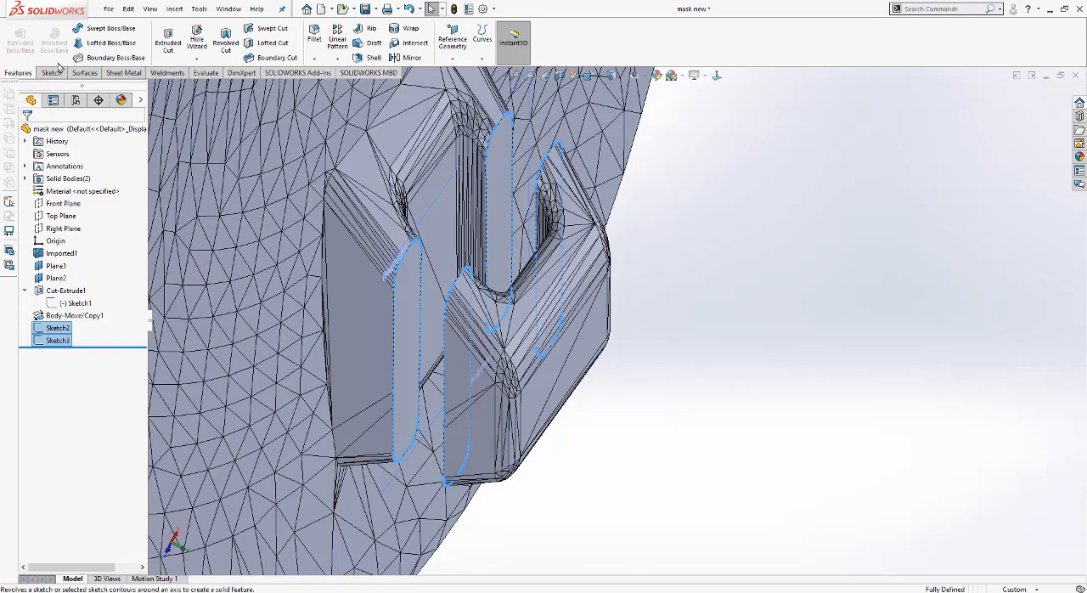
{"action": "left_click", "coordinate": [128, 45]}
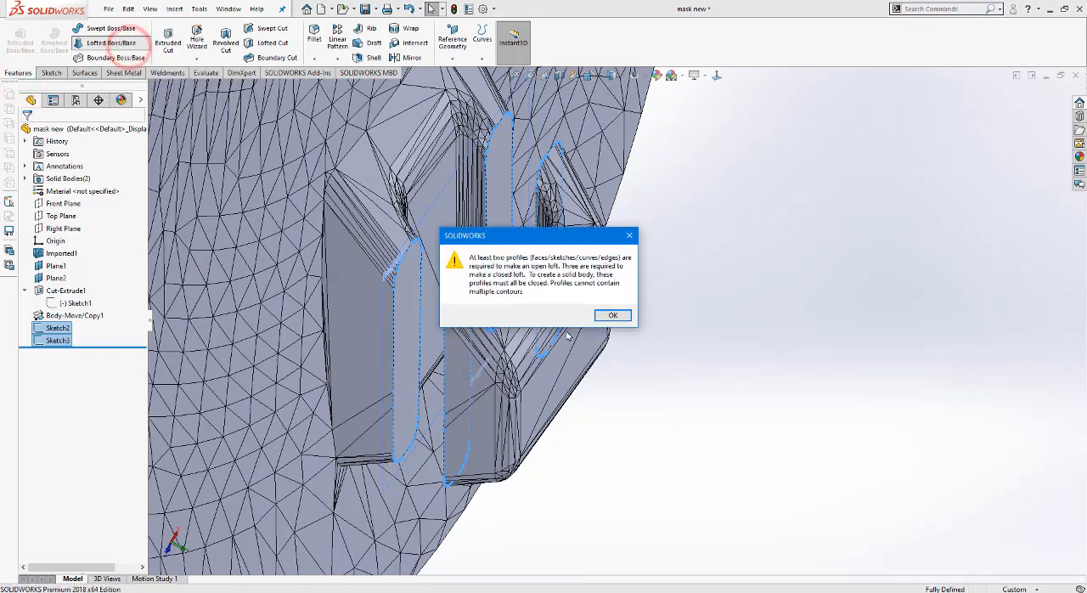
Step: Pick the facing closed loops on the base and the moved clip piece at one arm as the loft profiles
{"action": "left_click", "coordinate": [611, 315]}
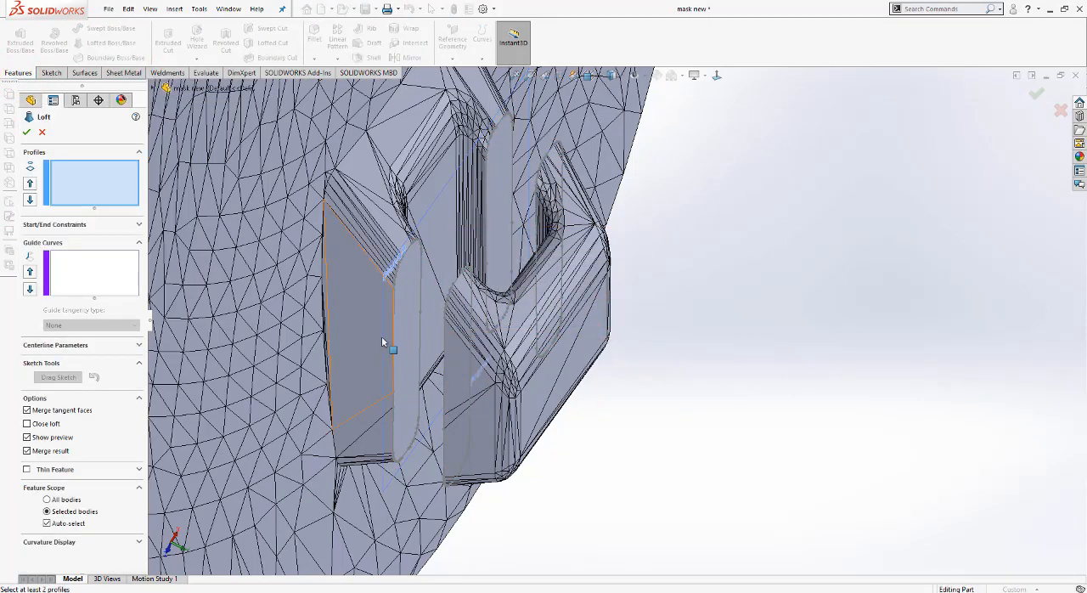
{"action": "left_click", "coordinate": [392, 314]}
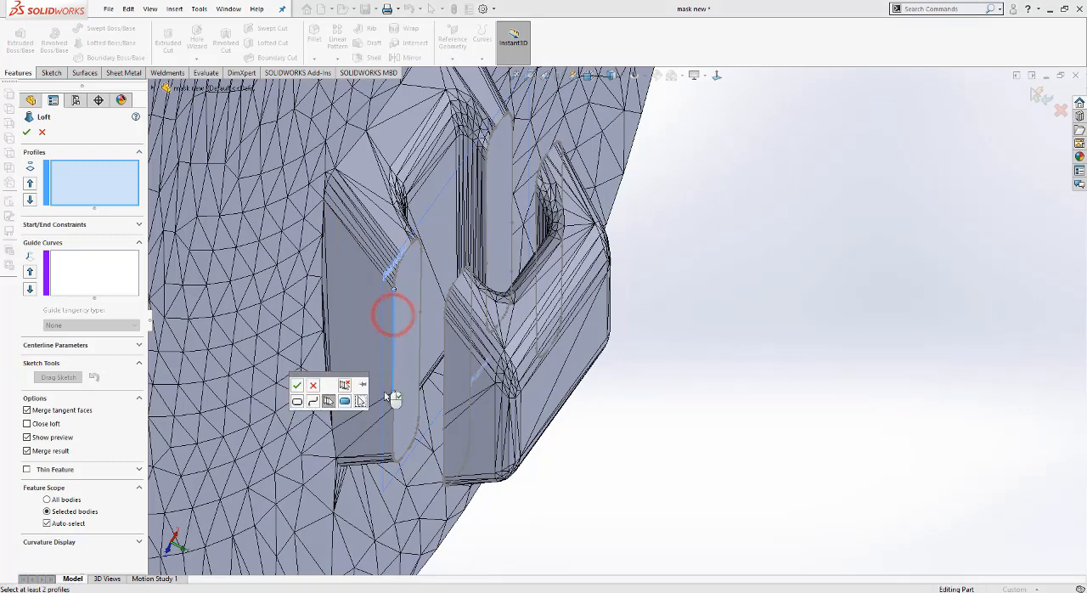
{"action": "left_click", "coordinate": [297, 401]}
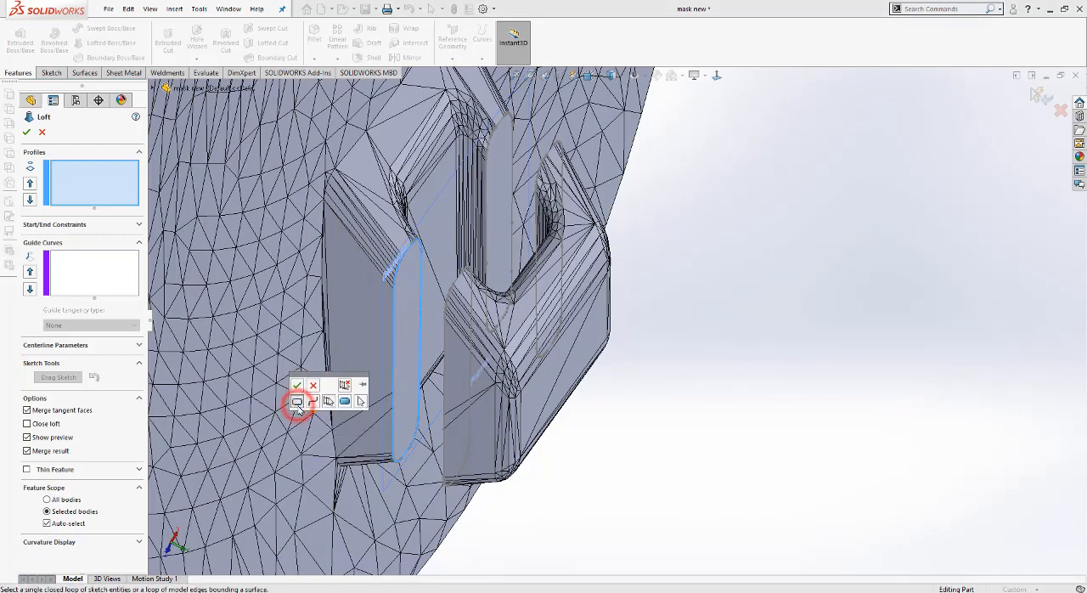
{"action": "left_click", "coordinate": [298, 384]}
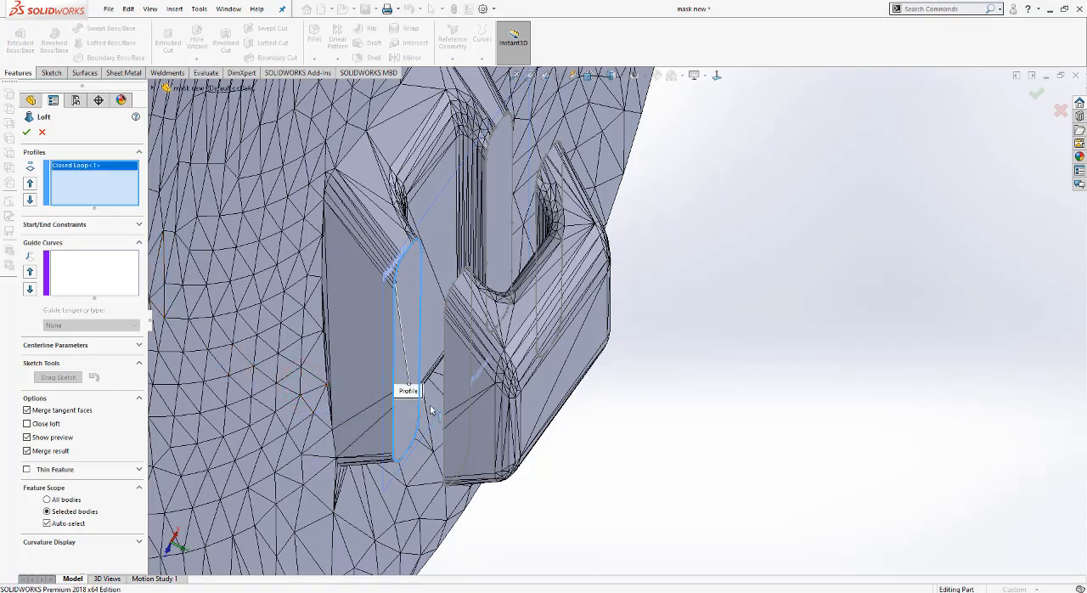
{"action": "middle_click_drag", "start_coordinate": [597, 412], "coordinate": [597, 416]}
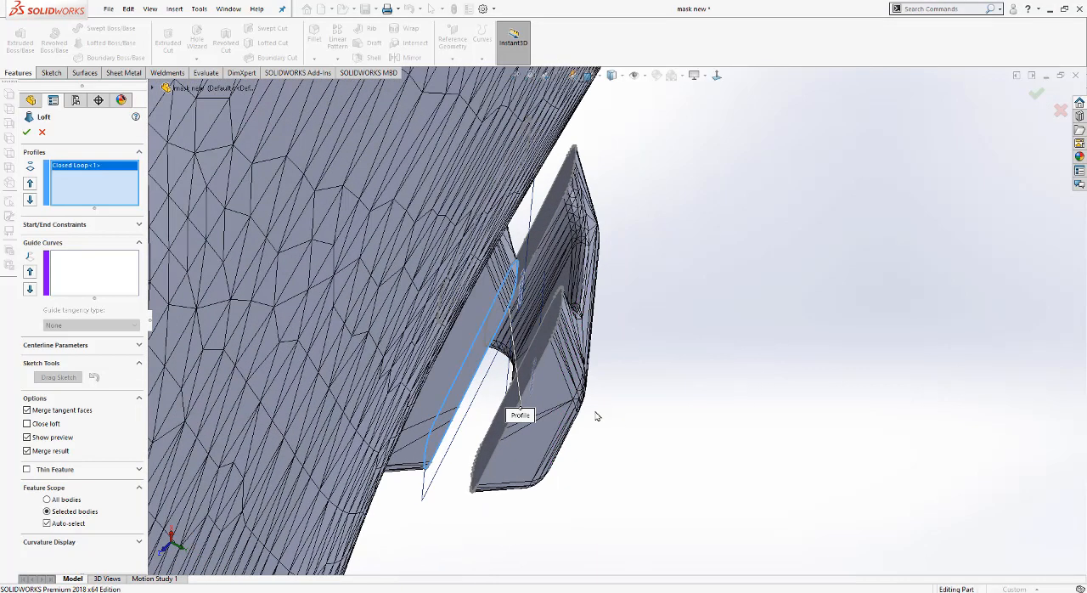
{"action": "left_click", "coordinate": [542, 359]}
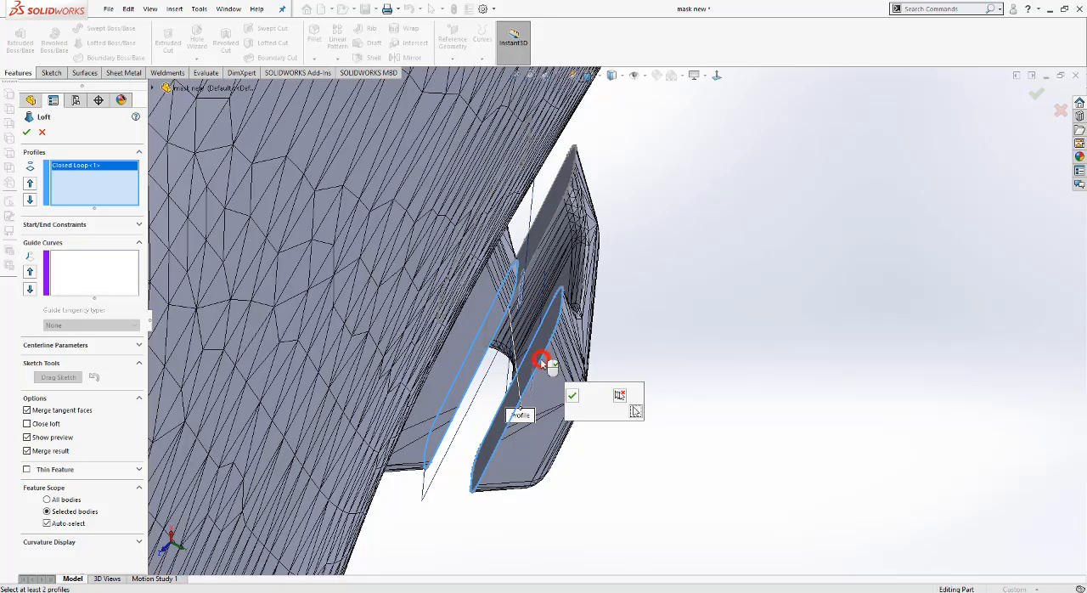
{"action": "left_click", "coordinate": [572, 396]}
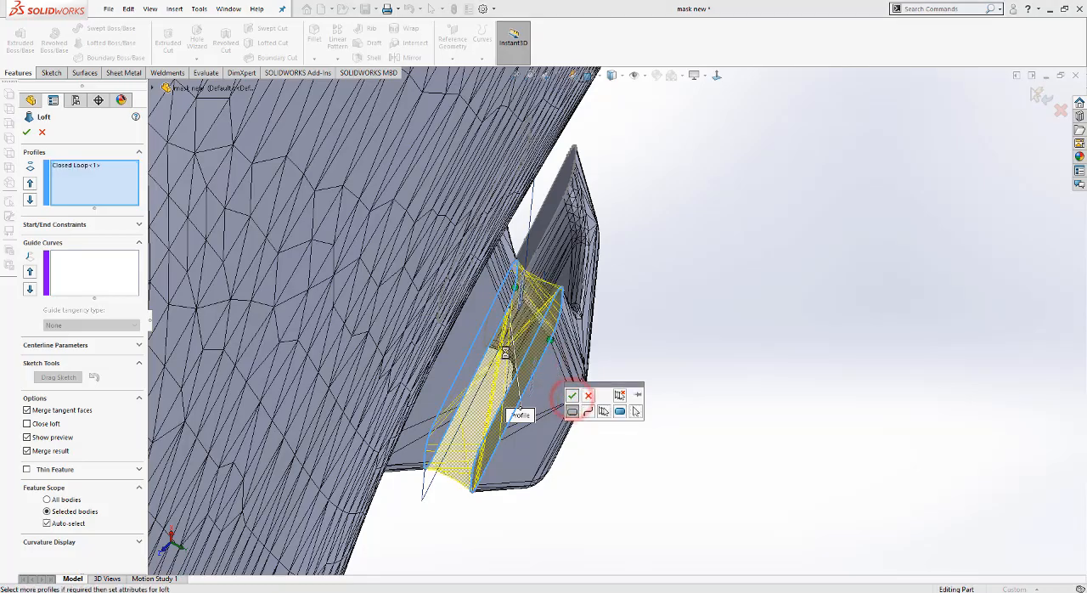
Step: Align the loft's connector points at matching corners of the two profiles and create the merged loft
{"action": "scroll", "coordinate": [559, 353], "scroll_direction": "down", "scroll_amount": 5}
{"action": "middle_click_drag", "start_coordinate": [560, 353], "coordinate": [524, 371]}
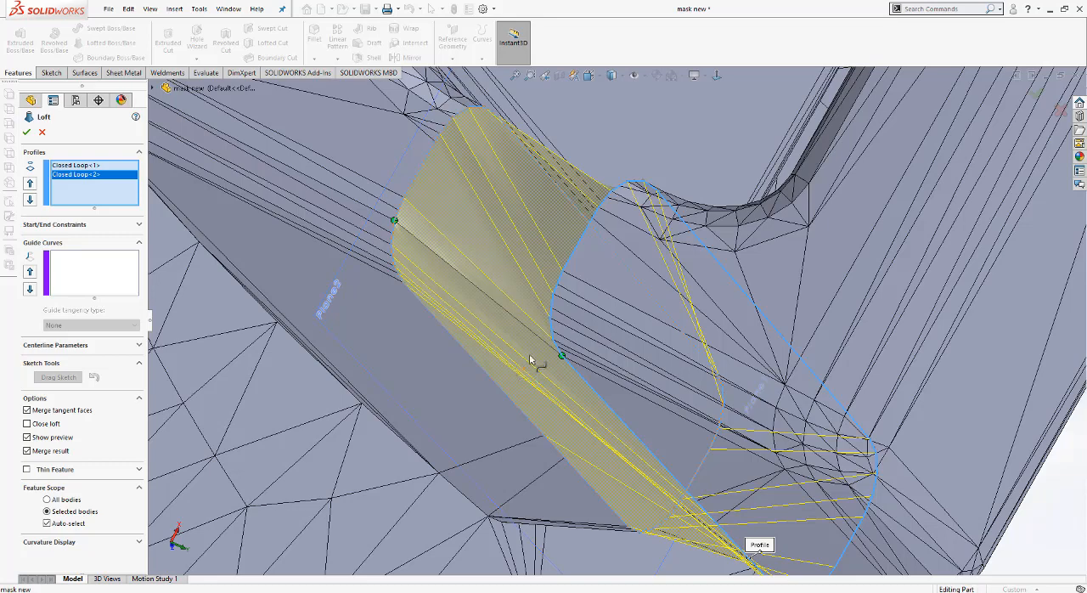
{"action": "middle_click_drag", "start_coordinate": [551, 295], "coordinate": [602, 280]}
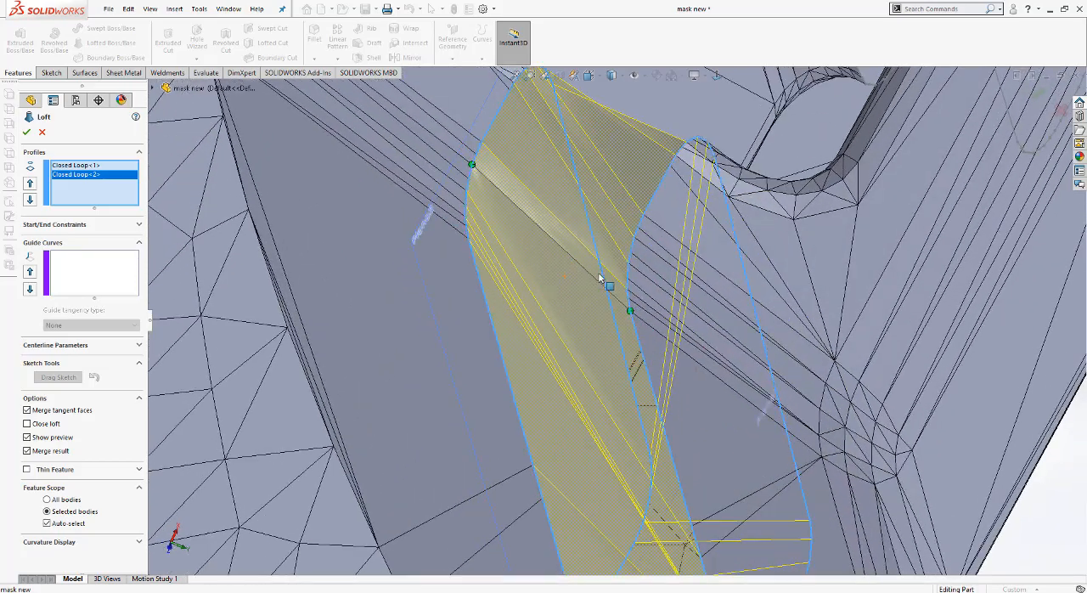
{"action": "scroll", "coordinate": [603, 282], "scroll_direction": "down", "scroll_amount": 1}
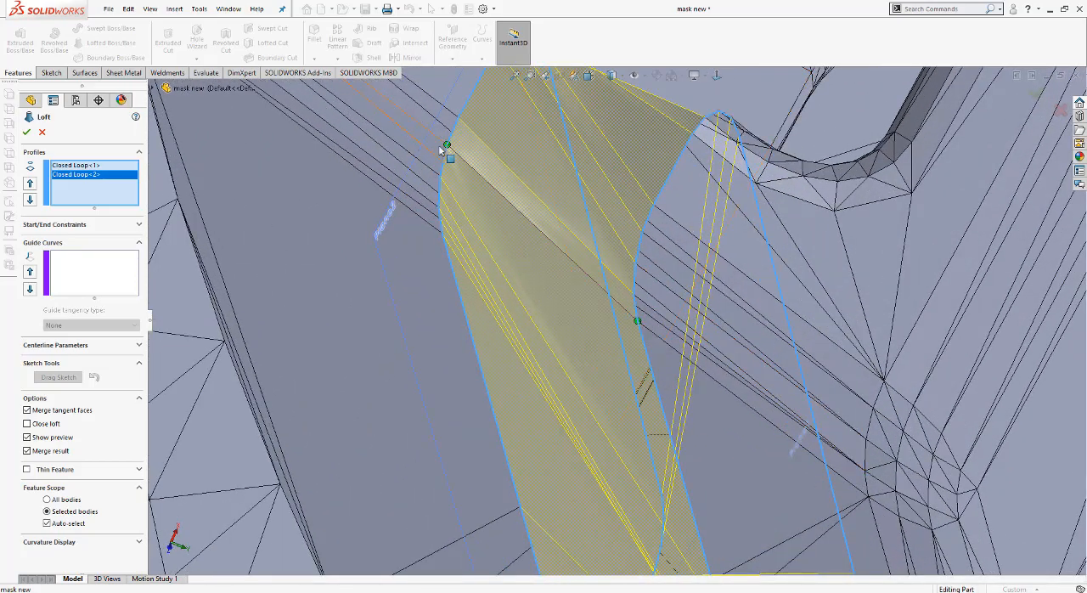
{"action": "left_click_drag", "start_coordinate": [447, 145], "coordinate": [425, 196]}
{"action": "left_click_drag", "start_coordinate": [430, 236], "coordinate": [433, 232]}
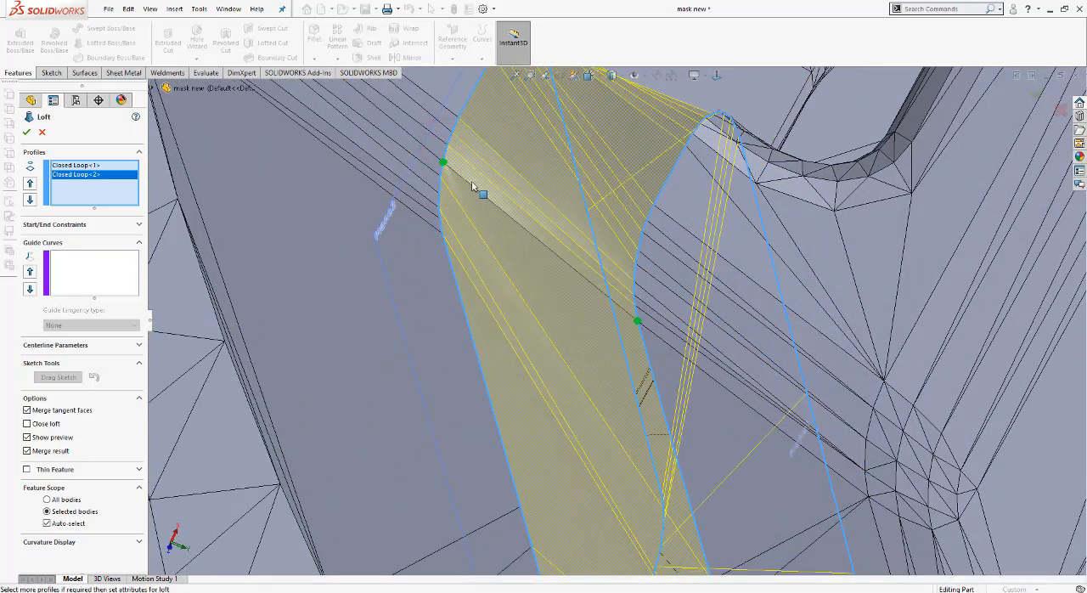
{"action": "left_click_drag", "start_coordinate": [442, 163], "coordinate": [443, 222]}
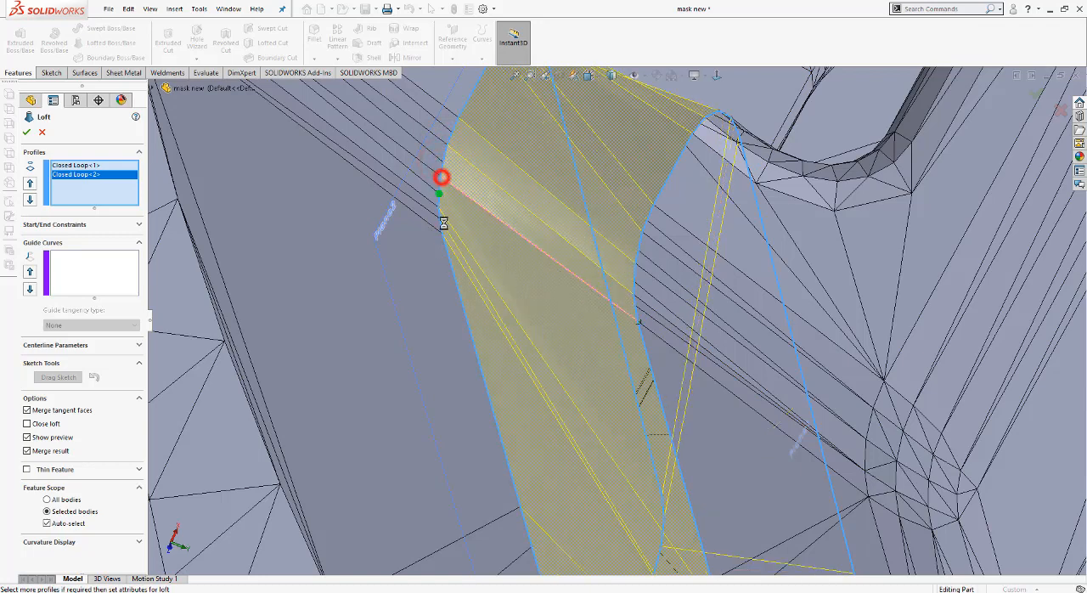
{"action": "left_click_drag", "start_coordinate": [440, 196], "coordinate": [443, 244]}
{"action": "left_click_drag", "start_coordinate": [440, 208], "coordinate": [445, 246]}
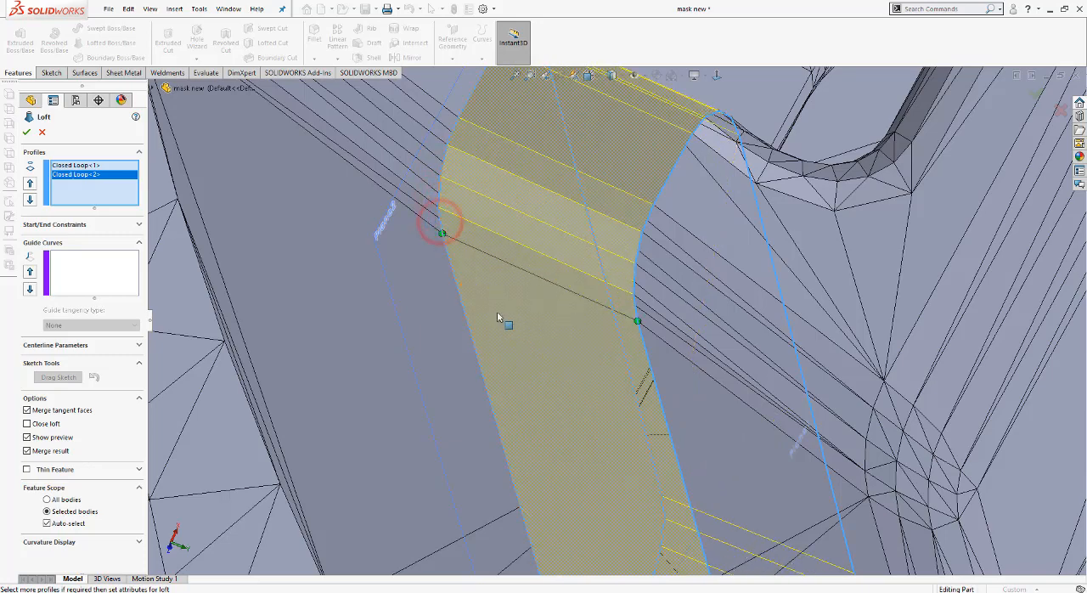
{"action": "scroll", "coordinate": [497, 318], "scroll_direction": "up", "scroll_amount": 3}
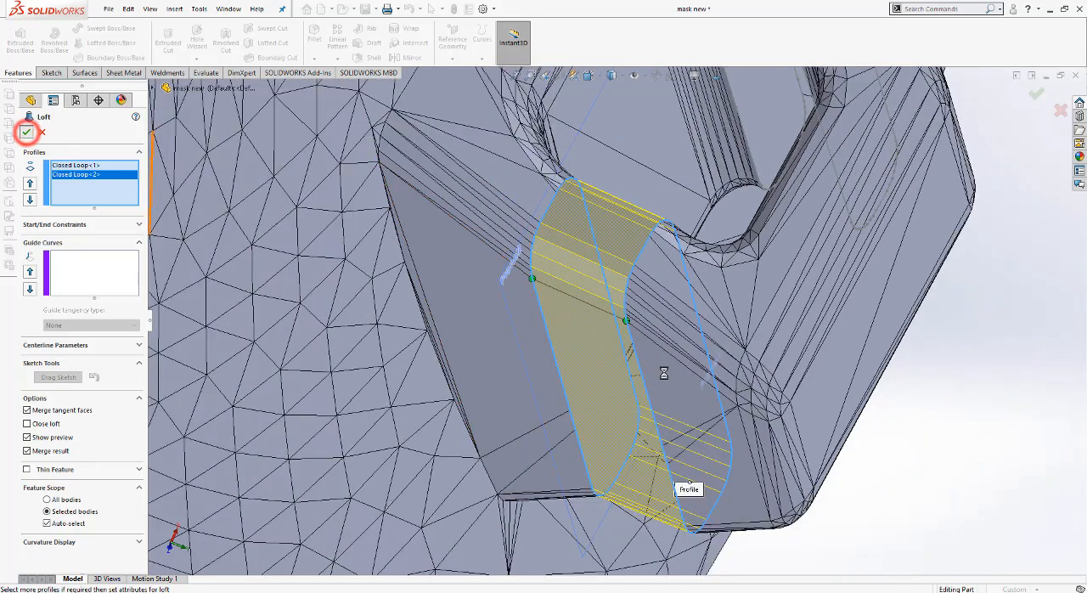
{"action": "scroll", "coordinate": [679, 380], "scroll_direction": "up", "scroll_amount": 3}
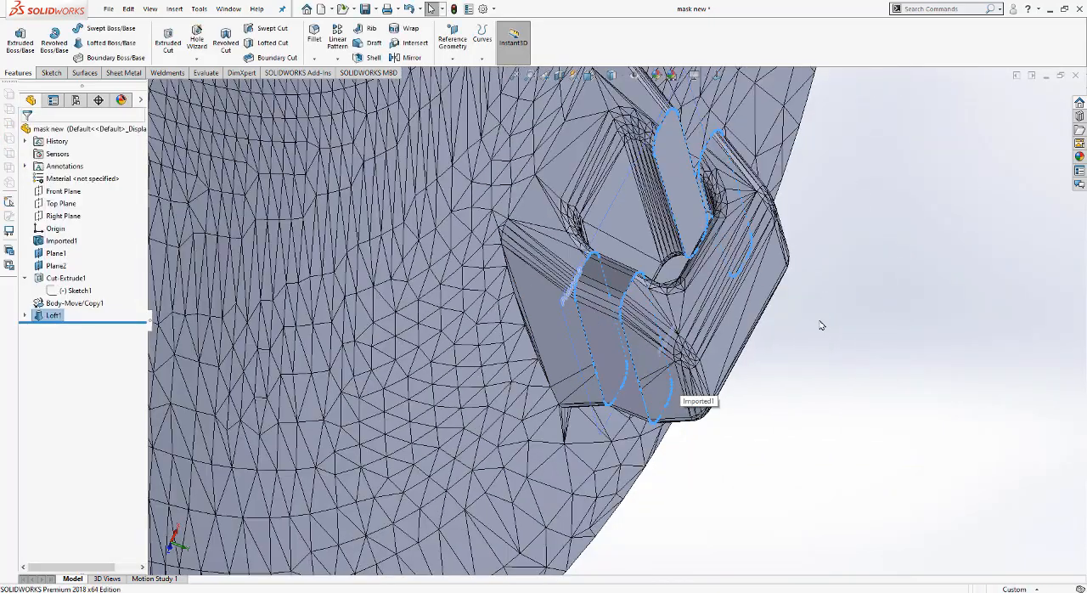
Step: Make both profile sketches used by the finished loft visible for reuse on the clip's other arm
{"action": "middle_click_drag", "start_coordinate": [821, 325], "coordinate": [752, 263]}
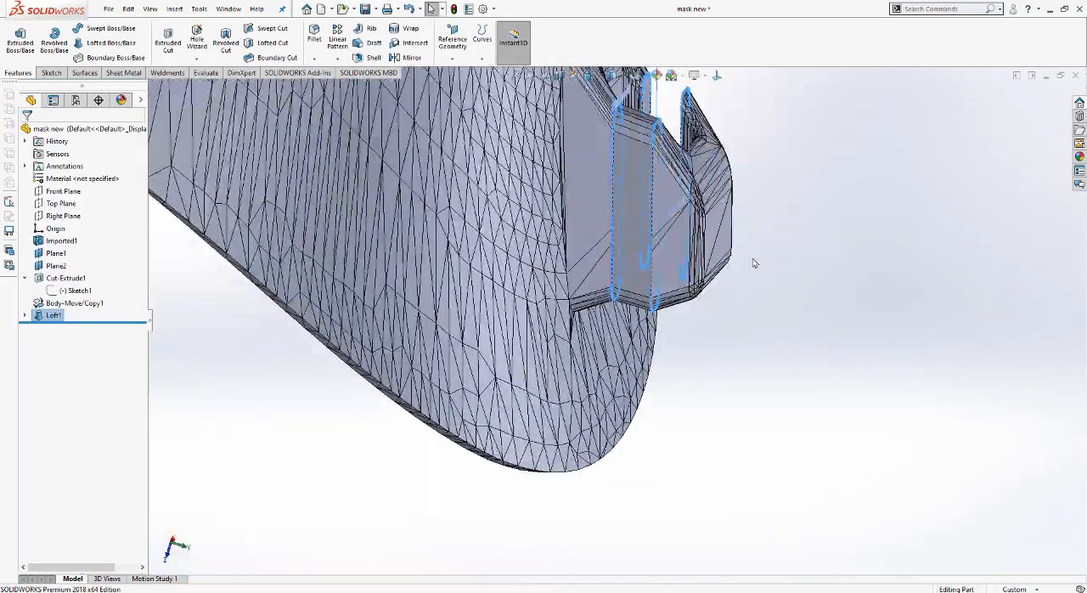
{"action": "scroll", "coordinate": [690, 221], "scroll_direction": "down", "scroll_amount": 2}
{"action": "left_click", "coordinate": [847, 237]}
{"action": "scroll", "coordinate": [826, 270], "scroll_direction": "down", "scroll_amount": 1}
{"action": "middle_click_drag", "start_coordinate": [820, 280], "coordinate": [736, 360]}
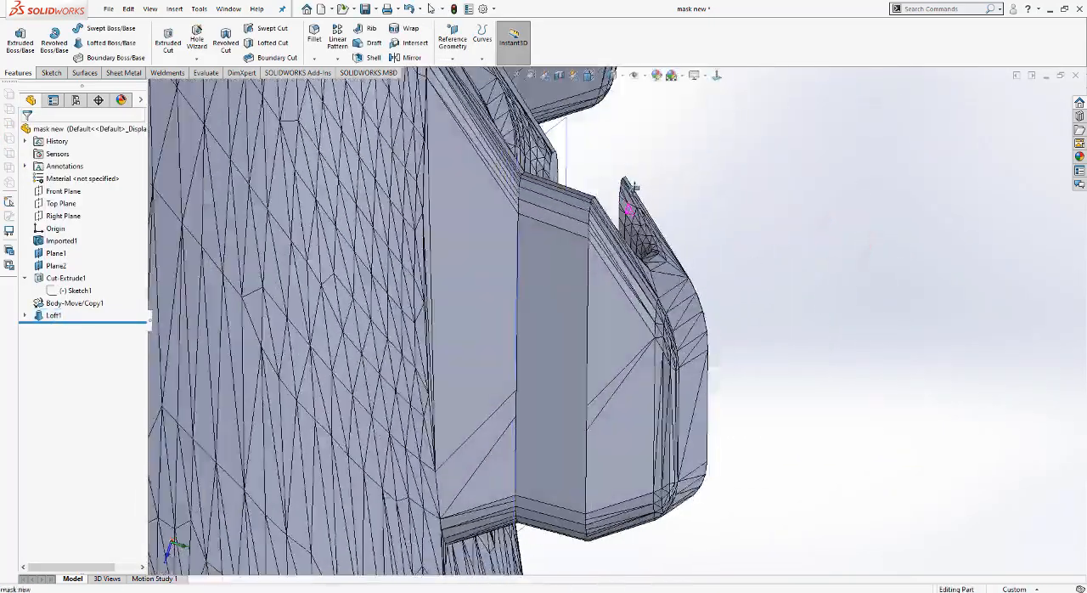
{"action": "middle_click_drag", "start_coordinate": [635, 187], "coordinate": [674, 254]}
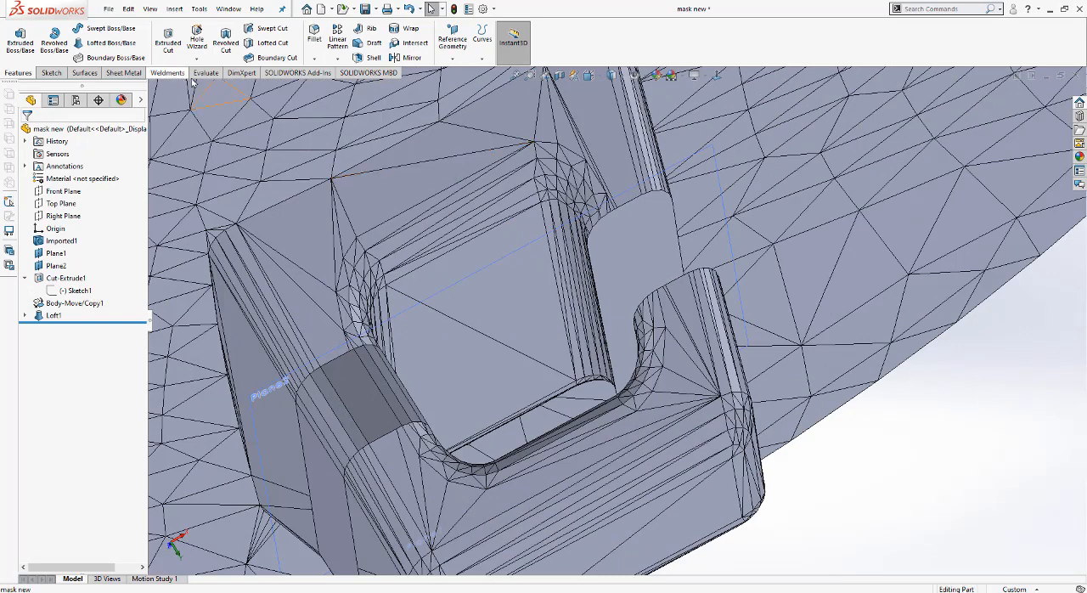
{"action": "left_click", "coordinate": [27, 314]}
{"action": "left_click", "coordinate": [68, 328]}
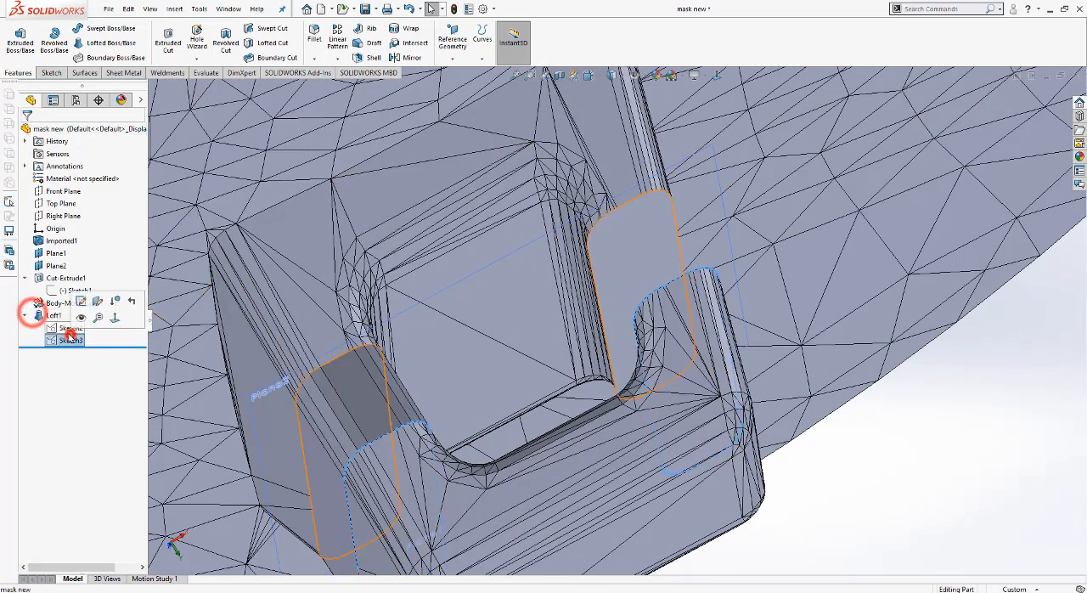
{"action": "left_click", "coordinate": [75, 340], "text": "ctrl"}
{"action": "right_click", "coordinate": [62, 327]}
{"action": "left_click", "coordinate": [73, 310]}
{"action": "left_click", "coordinate": [943, 413]}
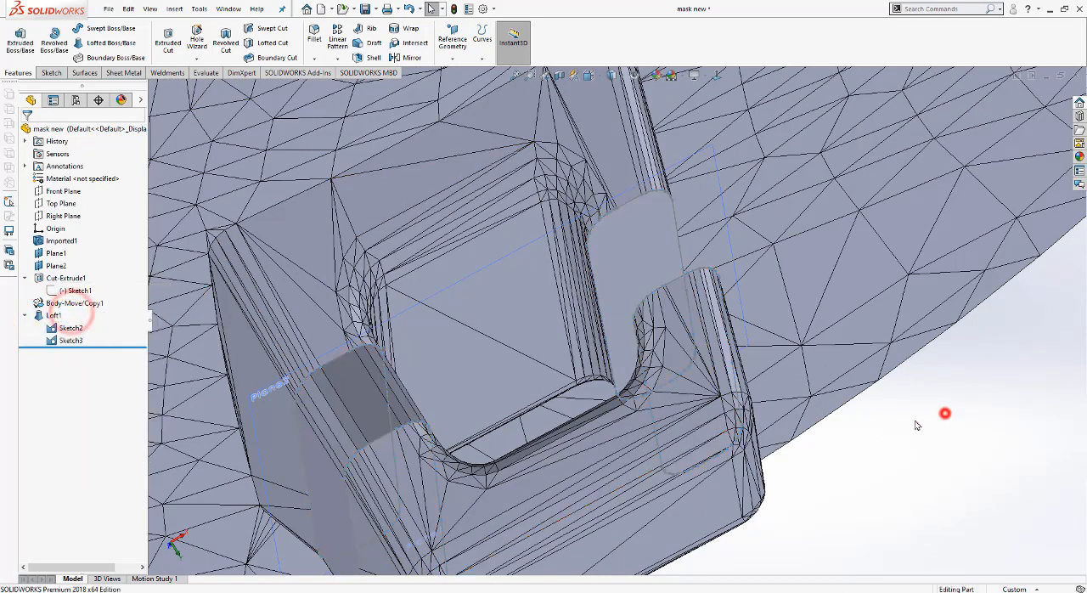
{"action": "left_click", "coordinate": [593, 266]}
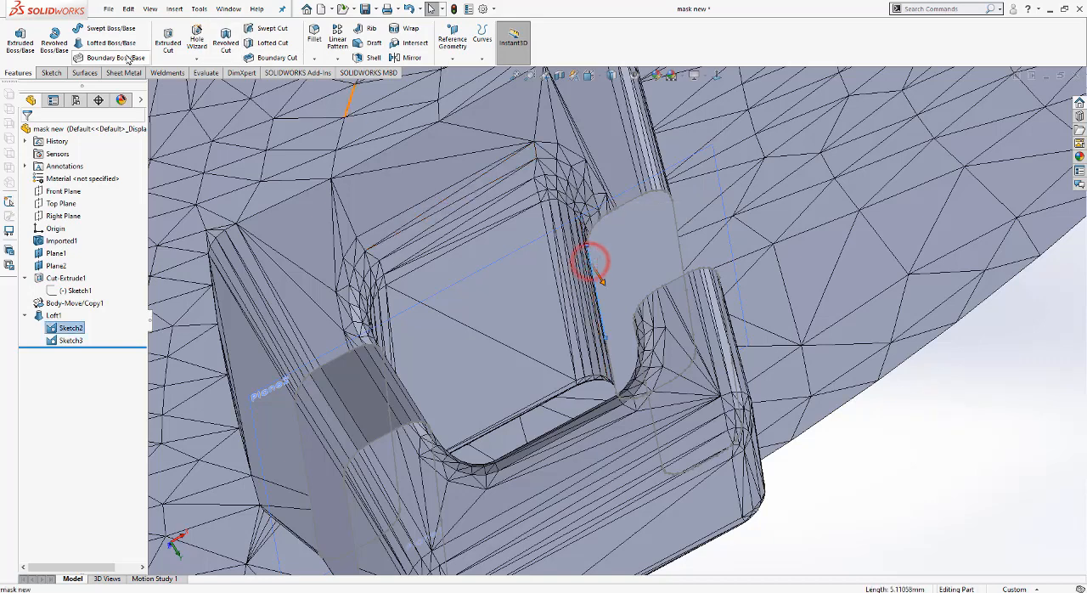
{"action": "left_click", "coordinate": [633, 204]}
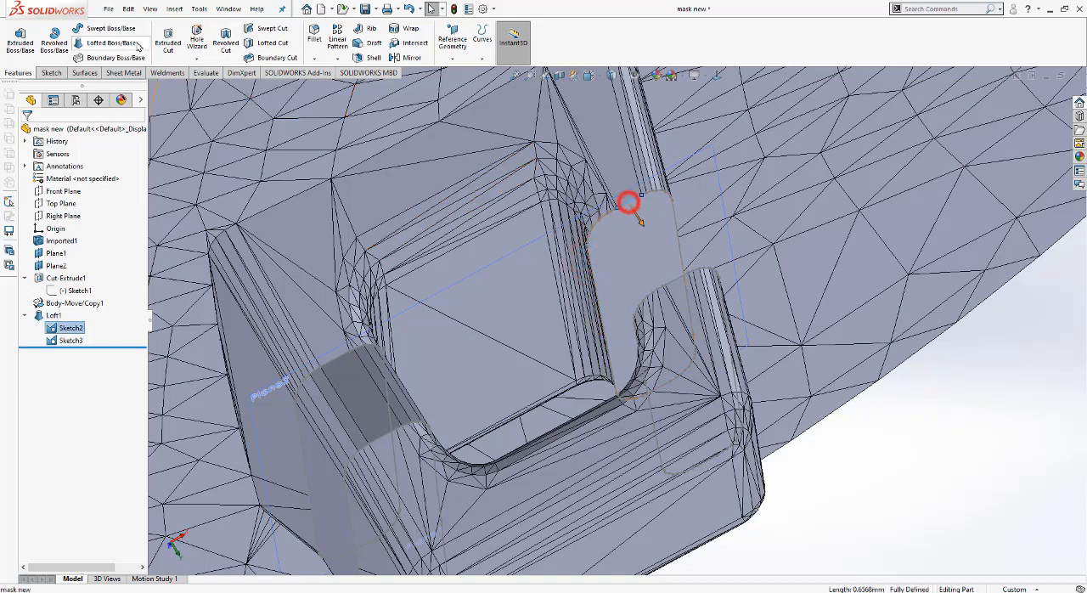
{"action": "left_click", "coordinate": [110, 43]}
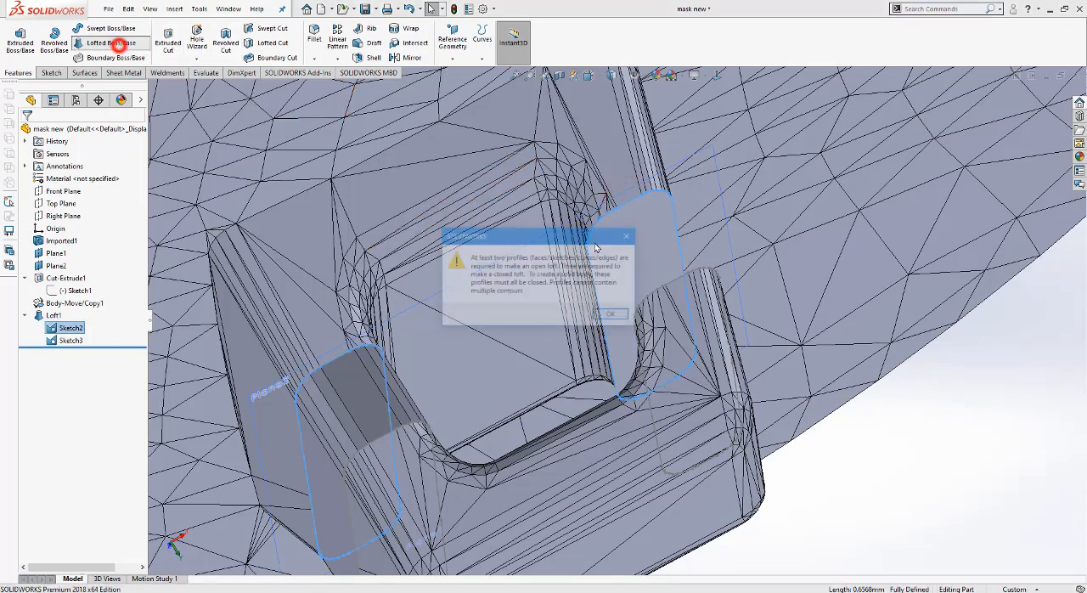
{"action": "left_click", "coordinate": [608, 317]}
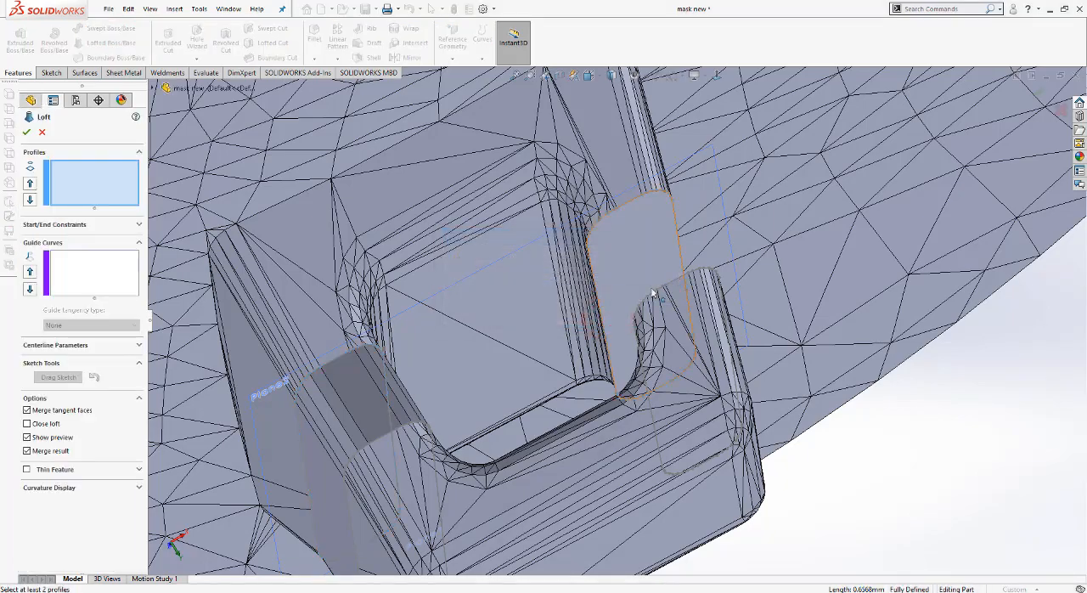
{"action": "middle_click_drag", "start_coordinate": [652, 293], "coordinate": [694, 248]}
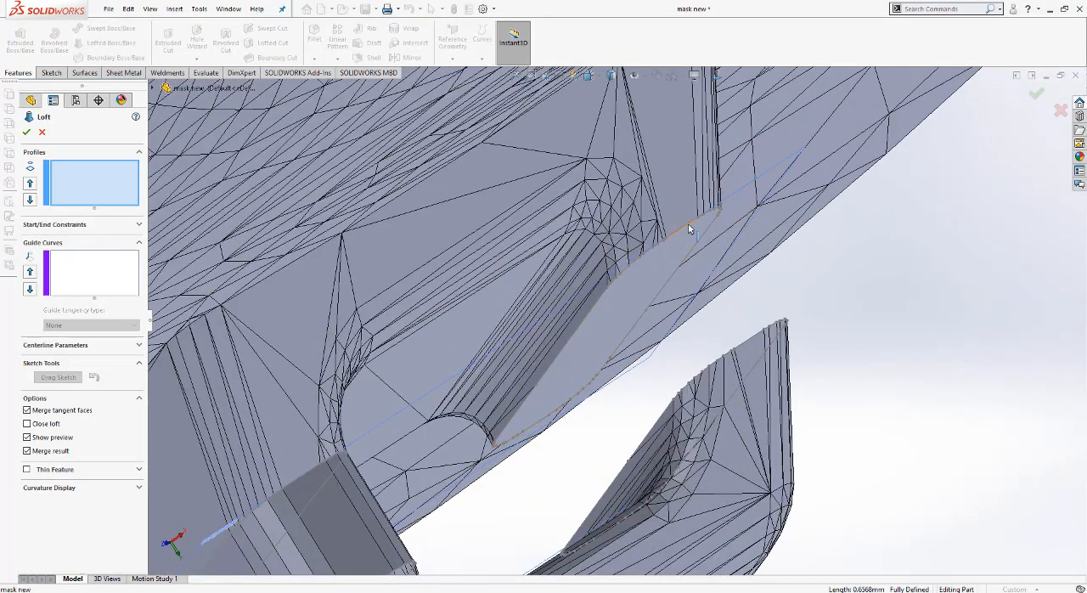
{"action": "key", "text": "Escape"}
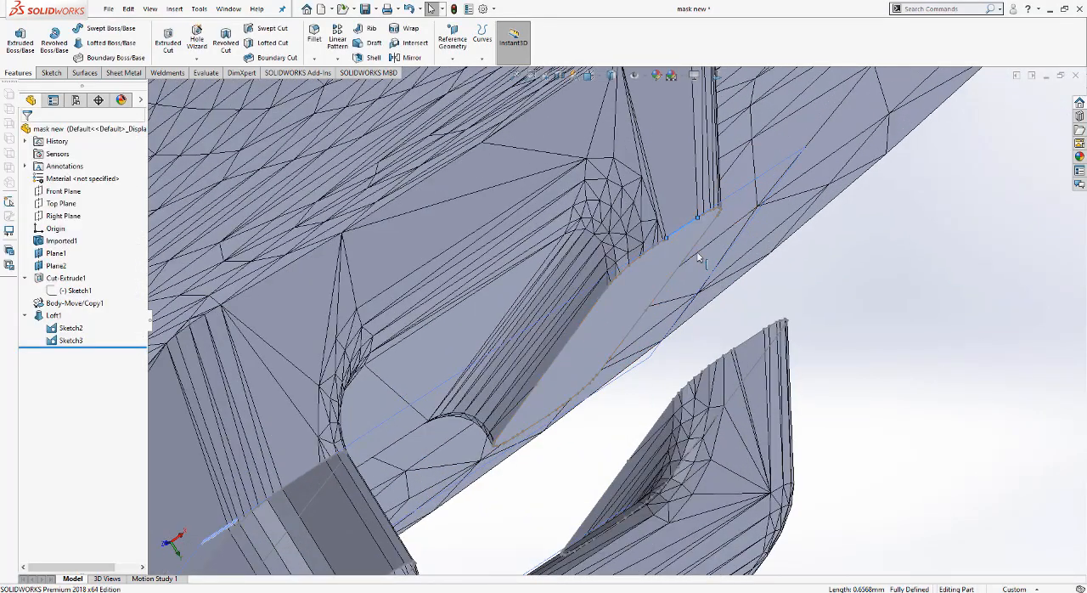
Step: Start a loft with the closed loop on the base's cut face at the clip's other arm as its first profile
{"action": "left_click", "coordinate": [106, 43]}
{"action": "left_click", "coordinate": [618, 312]}
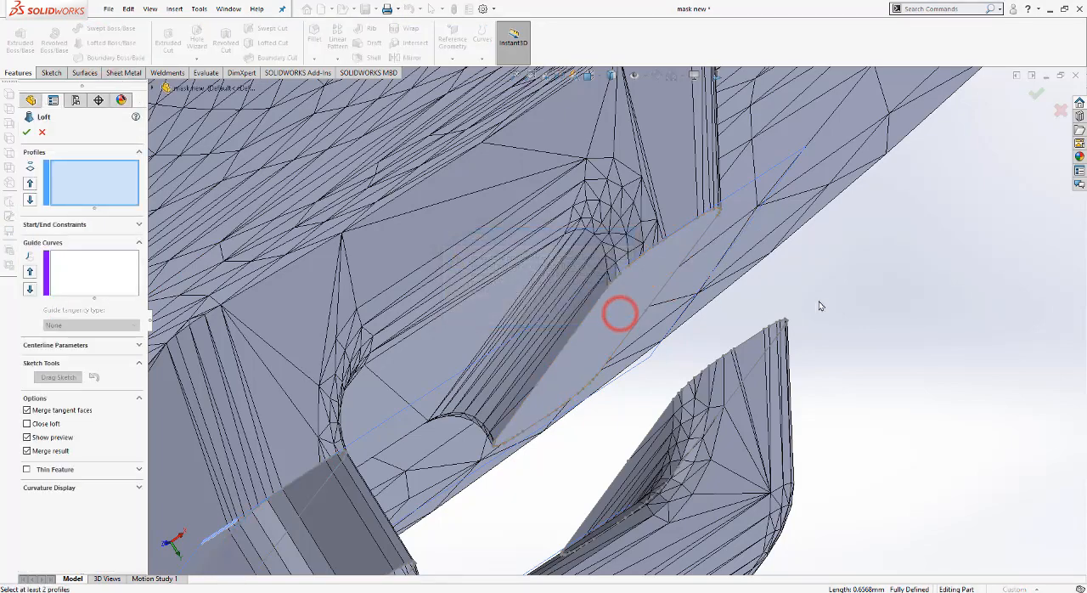
{"action": "middle_click_drag", "start_coordinate": [820, 306], "coordinate": [804, 322]}
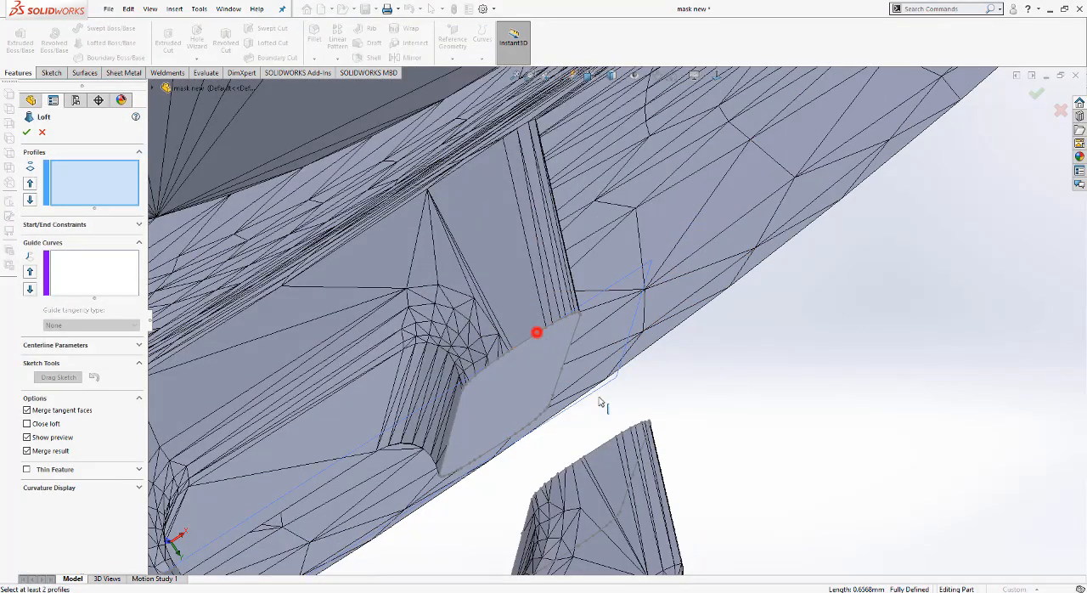
{"action": "left_click", "coordinate": [536, 332]}
{"action": "scroll", "coordinate": [689, 451], "scroll_direction": "up", "scroll_amount": 1}
{"action": "middle_click_drag", "start_coordinate": [688, 451], "coordinate": [652, 416]}
{"action": "left_click", "coordinate": [594, 395]}
Step: Add the matching closed loop on the moved clip piece as the loft's second profile
{"action": "scroll", "coordinate": [542, 382], "scroll_direction": "down", "scroll_amount": 1}
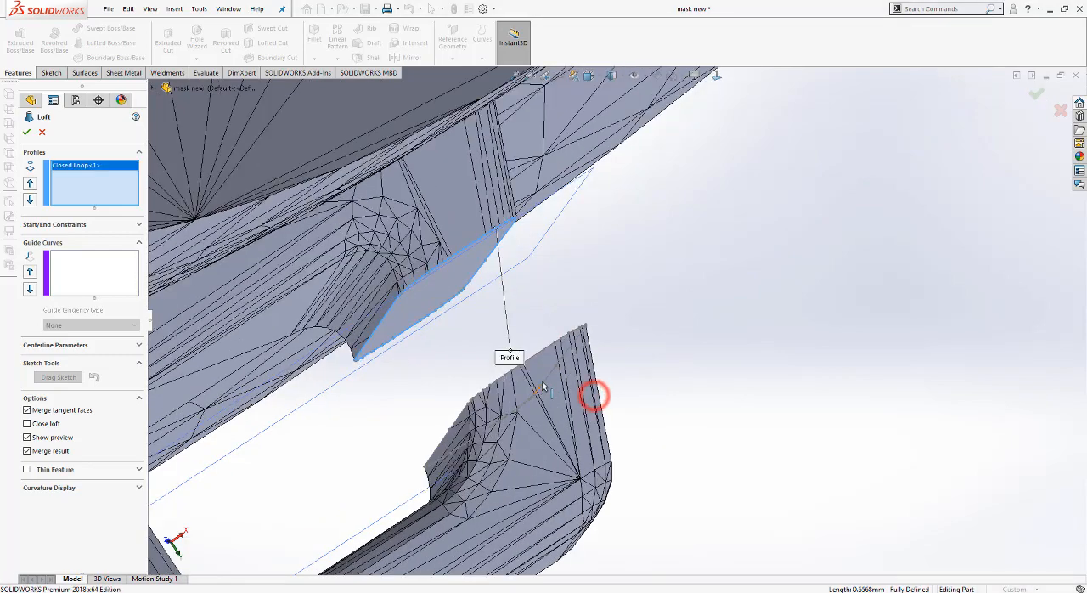
{"action": "middle_click_drag", "start_coordinate": [543, 383], "coordinate": [544, 405]}
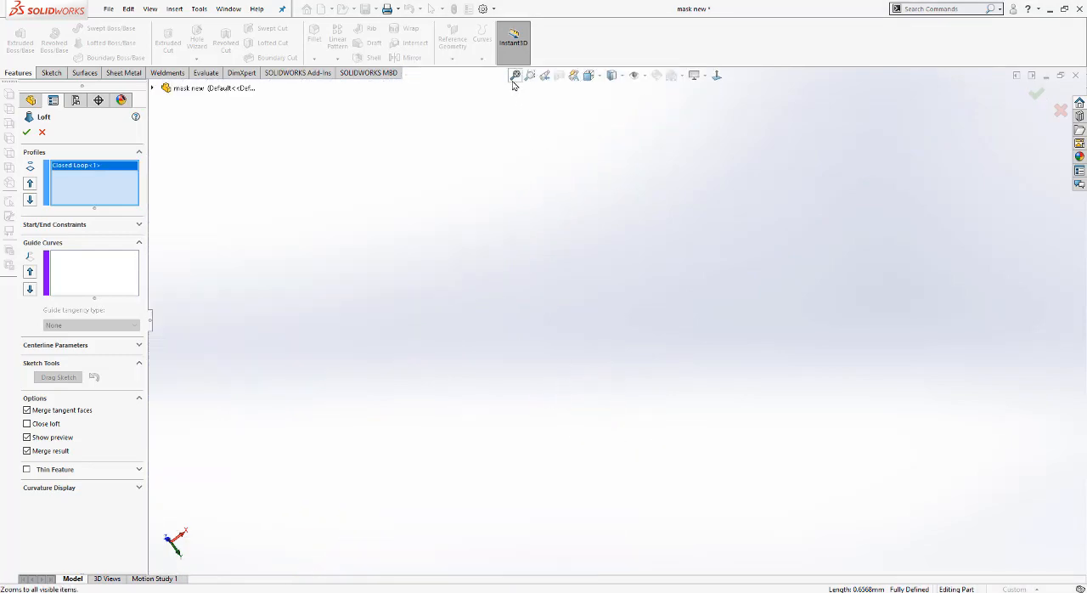
{"action": "scroll", "coordinate": [704, 433], "scroll_direction": "down", "scroll_amount": 5}
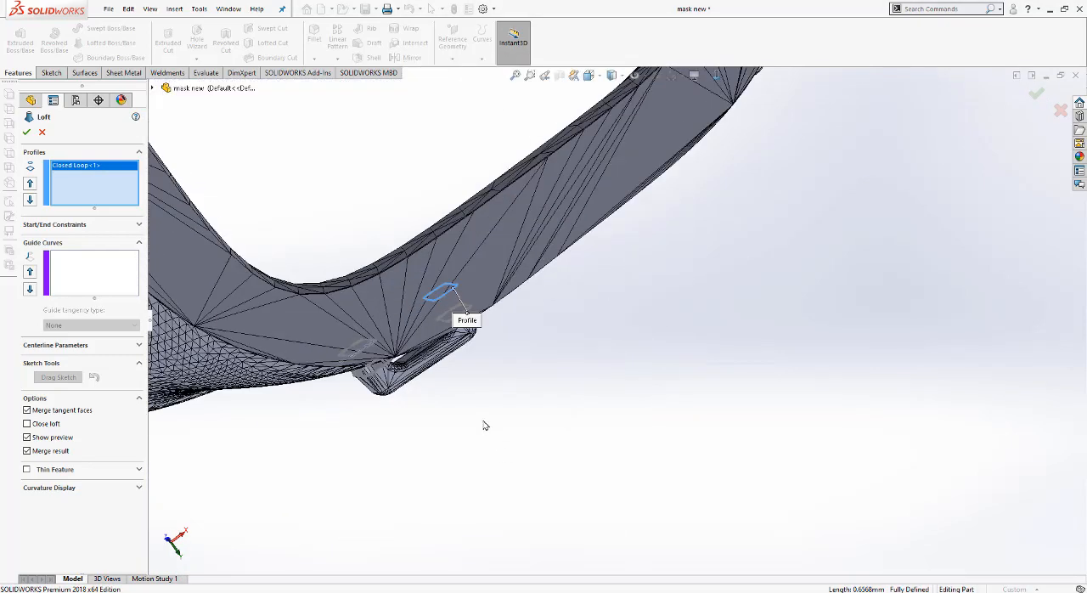
{"action": "scroll", "coordinate": [497, 428], "scroll_direction": "up", "scroll_amount": 3}
{"action": "scroll", "coordinate": [631, 348], "scroll_direction": "down", "scroll_amount": 10}
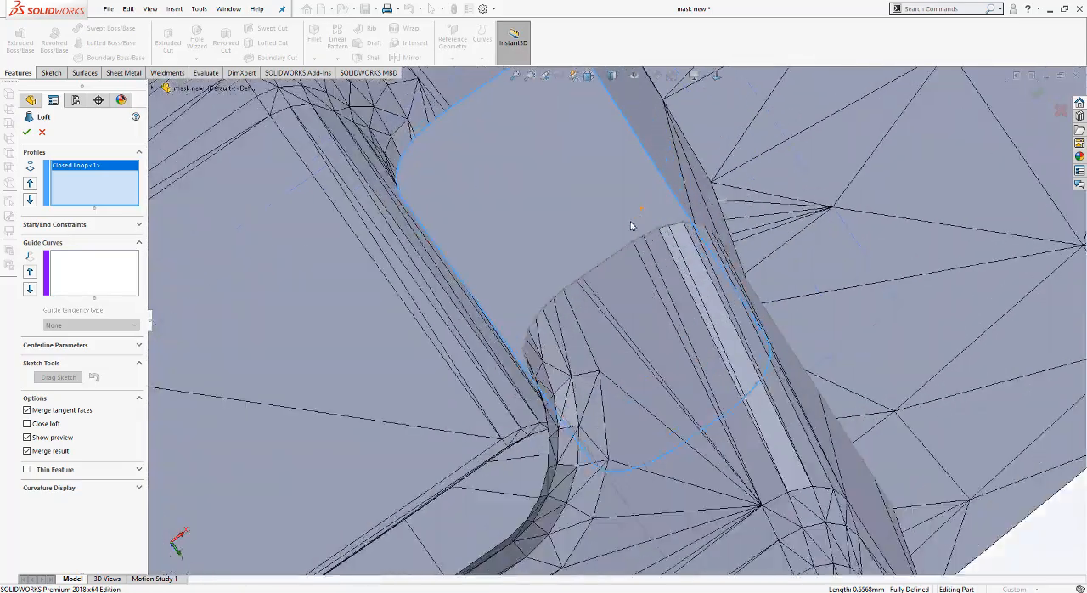
{"action": "left_click", "coordinate": [622, 250]}
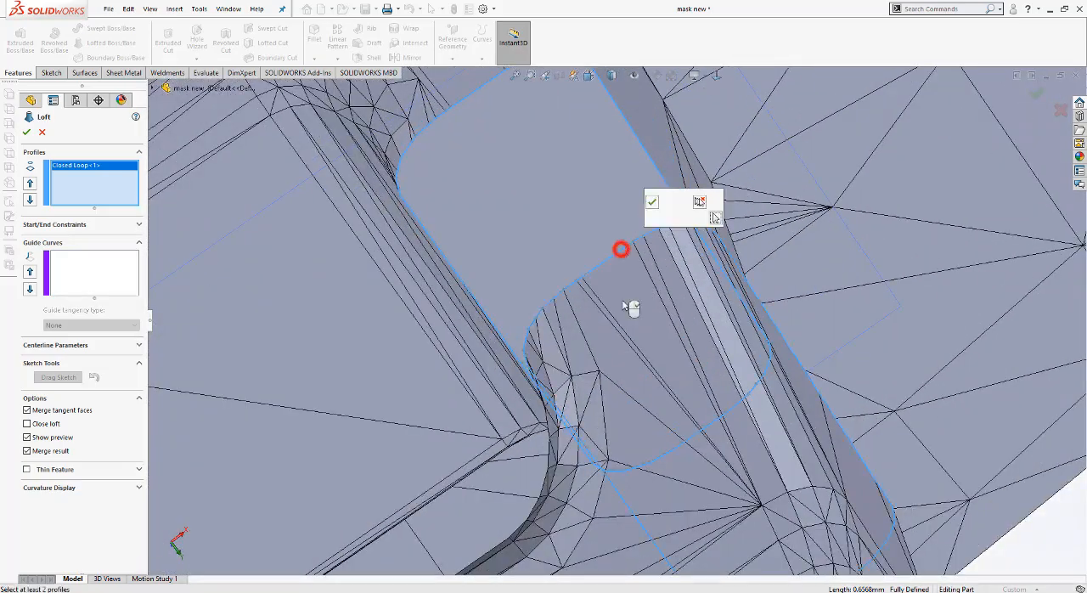
{"action": "left_click", "coordinate": [652, 202]}
Step: Move the loft's connector points along both profiles on the clip's other arm to start untwisting the preview
{"action": "scroll", "coordinate": [641, 275], "scroll_direction": "up", "scroll_amount": 2}
{"action": "scroll", "coordinate": [641, 275], "scroll_direction": "down", "scroll_amount": 1}
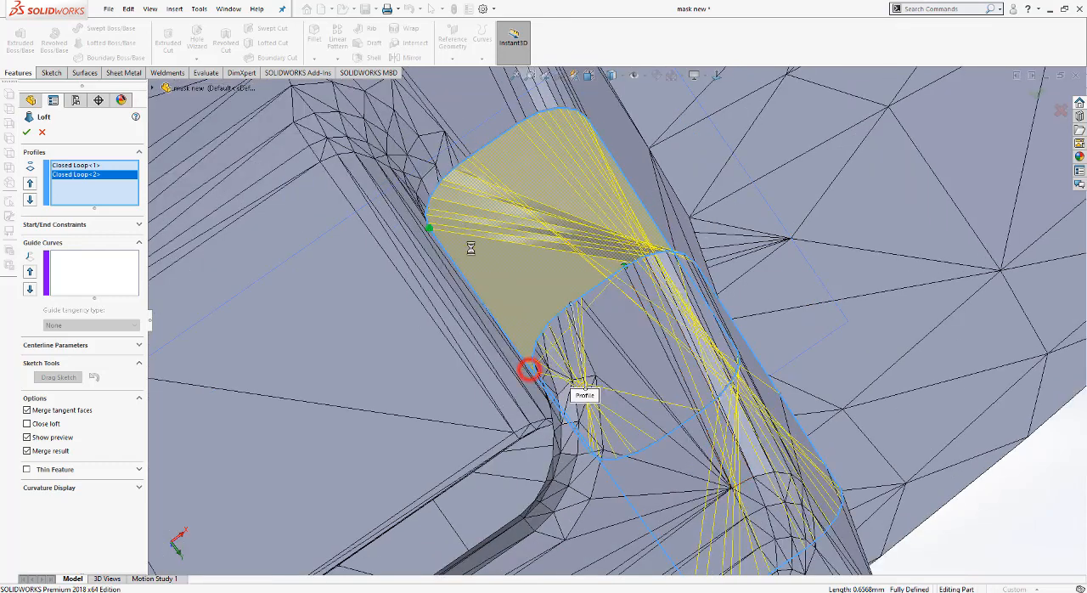
{"action": "left_click_drag", "start_coordinate": [624, 268], "coordinate": [603, 290]}
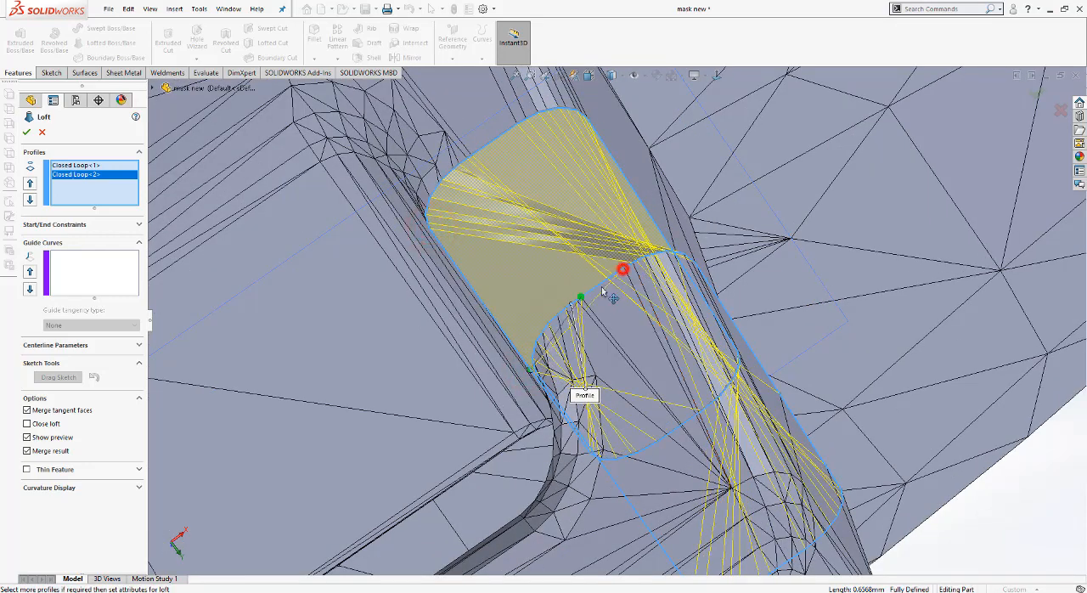
{"action": "middle_click_drag", "start_coordinate": [611, 317], "coordinate": [627, 312]}
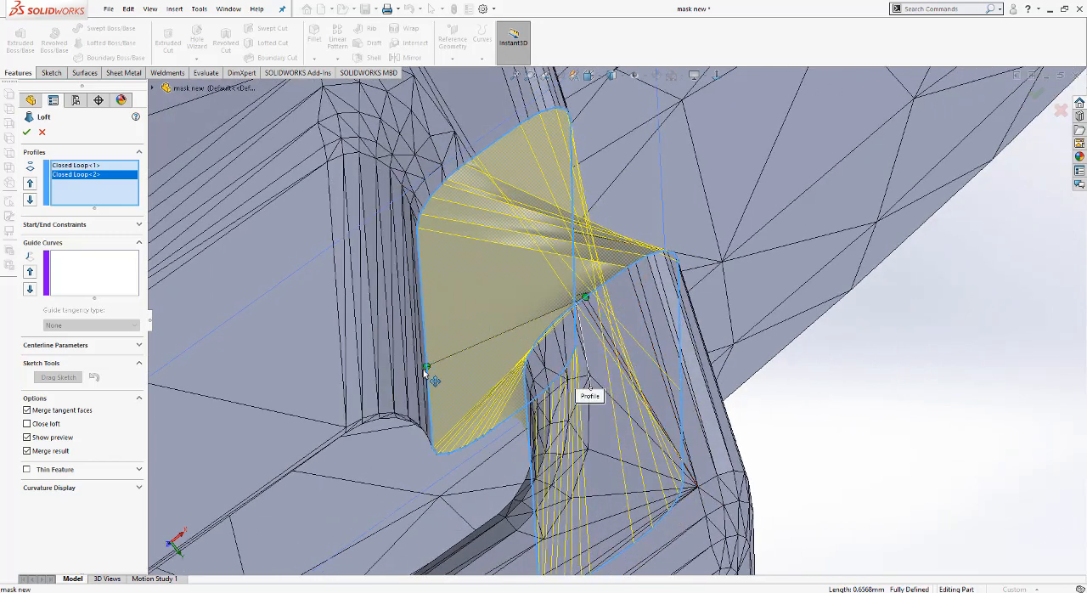
{"action": "left_click_drag", "start_coordinate": [426, 367], "coordinate": [423, 249]}
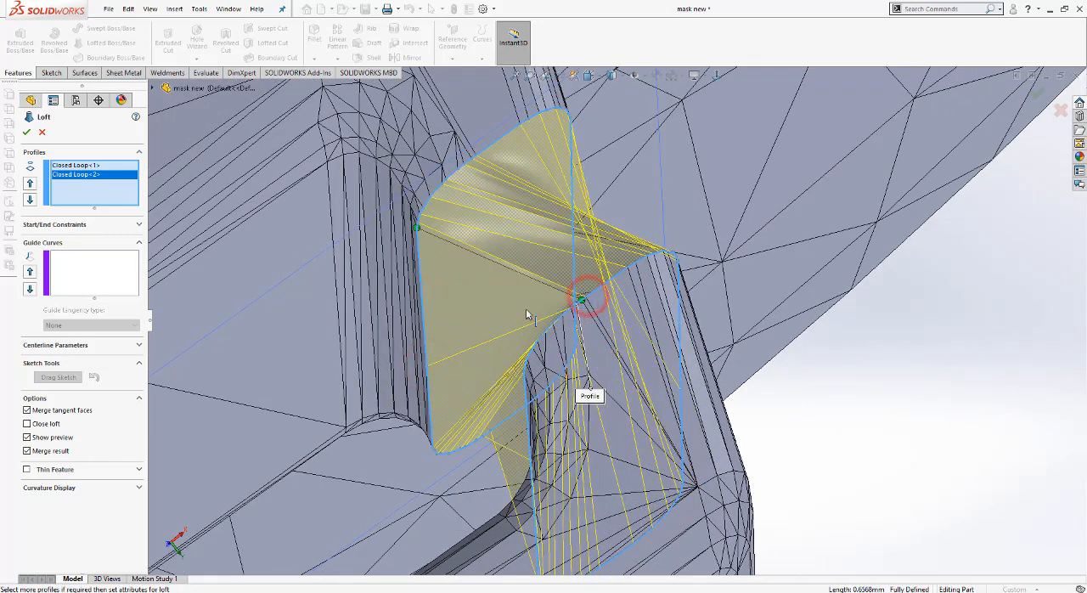
{"action": "middle_click_drag", "start_coordinate": [572, 338], "coordinate": [579, 331]}
Step: Align the connector points at corresponding corners of both profiles and create the merged loft on the clip's second arm
{"action": "scroll", "coordinate": [579, 332], "scroll_direction": "down", "scroll_amount": 1}
{"action": "left_click", "coordinate": [374, 201]}
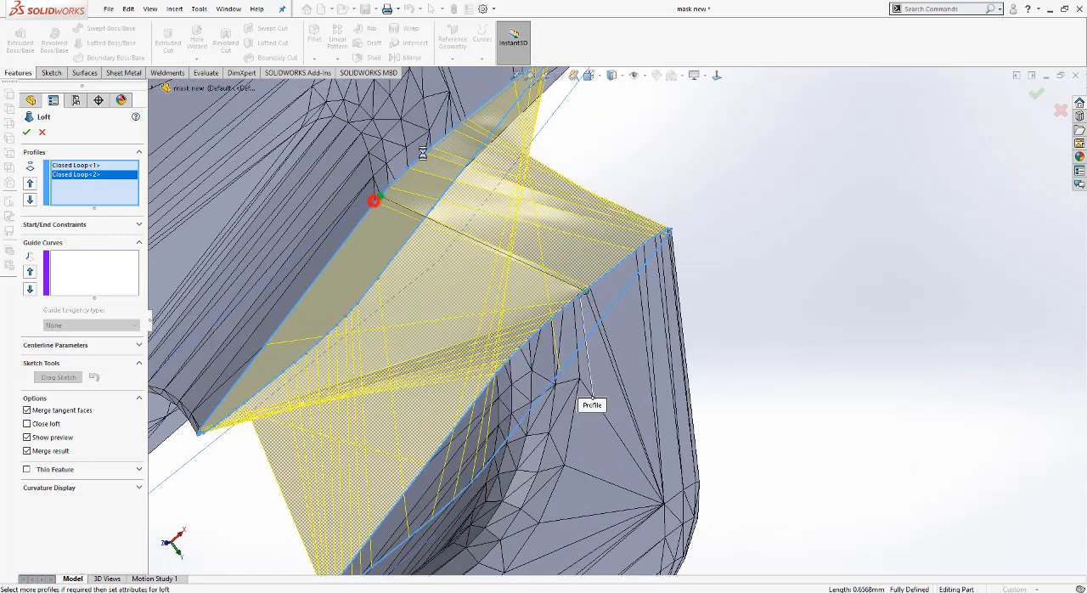
{"action": "left_click_drag", "start_coordinate": [382, 196], "coordinate": [390, 187]}
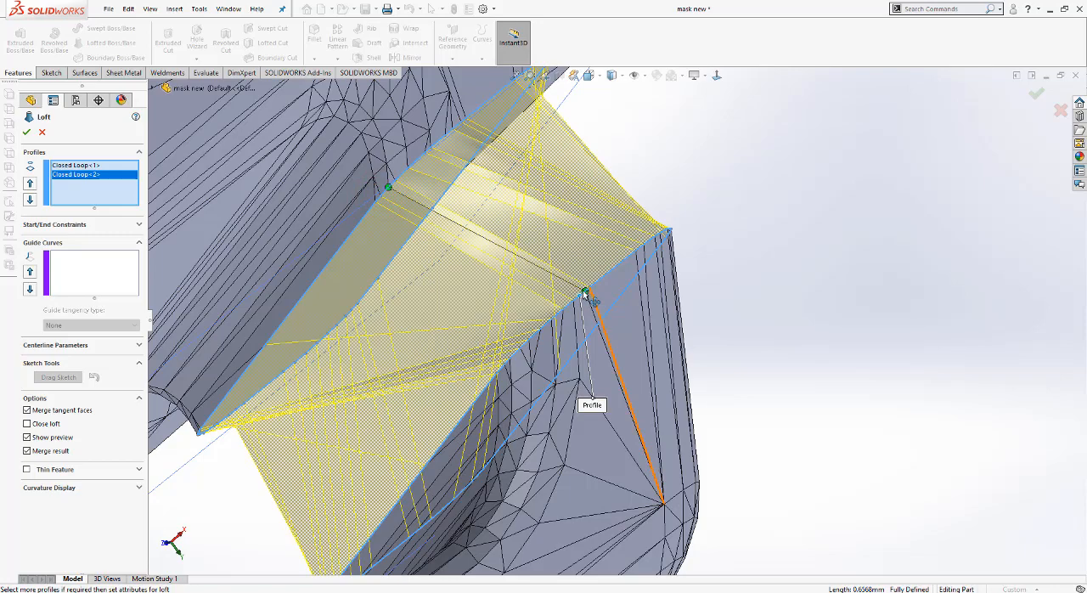
{"action": "left_click_drag", "start_coordinate": [580, 293], "coordinate": [561, 307]}
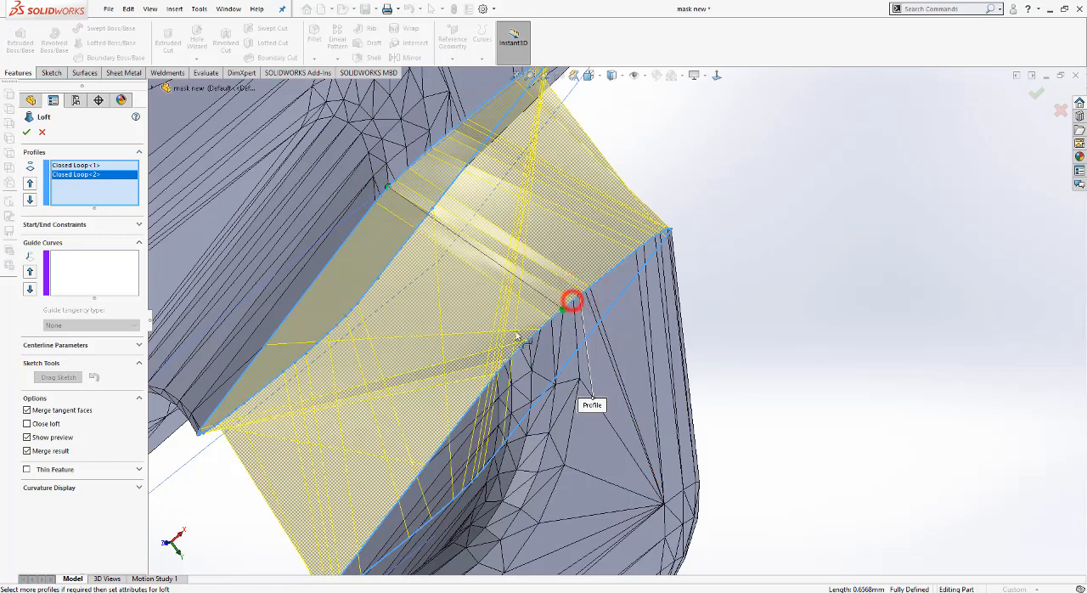
{"action": "middle_click_drag", "start_coordinate": [547, 344], "coordinate": [539, 299]}
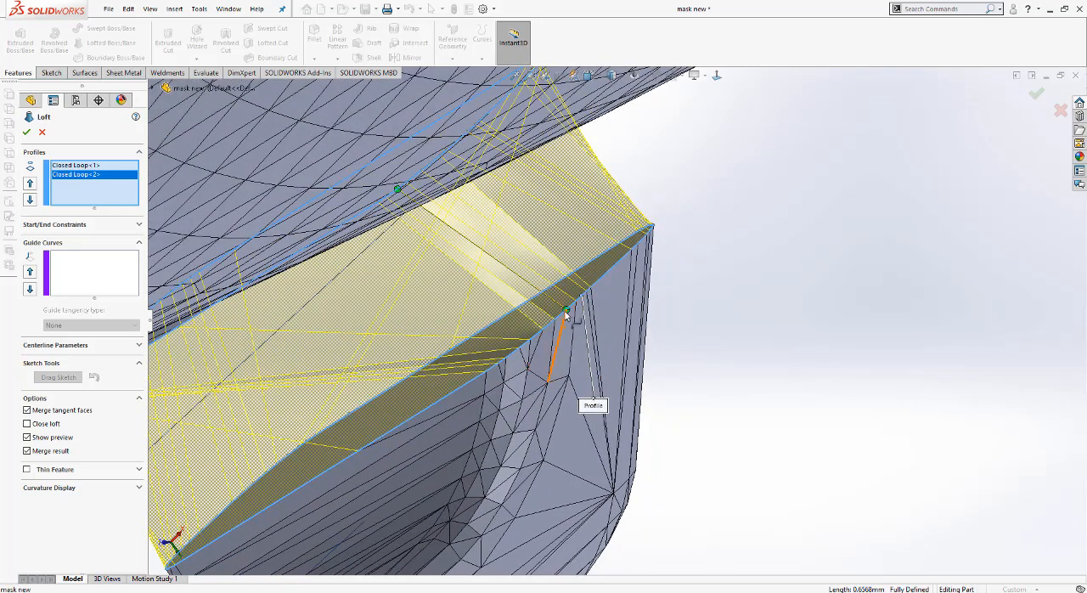
{"action": "left_click_drag", "start_coordinate": [565, 312], "coordinate": [557, 325]}
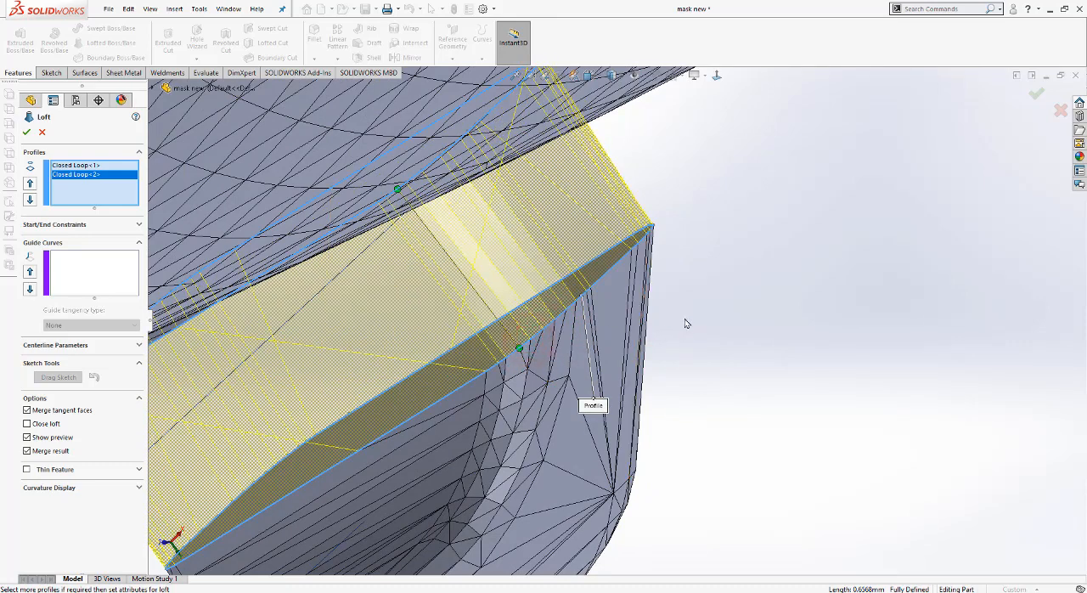
{"action": "middle_click_drag", "start_coordinate": [686, 323], "coordinate": [638, 285]}
{"action": "scroll", "coordinate": [638, 310], "scroll_direction": "up", "scroll_amount": 7}
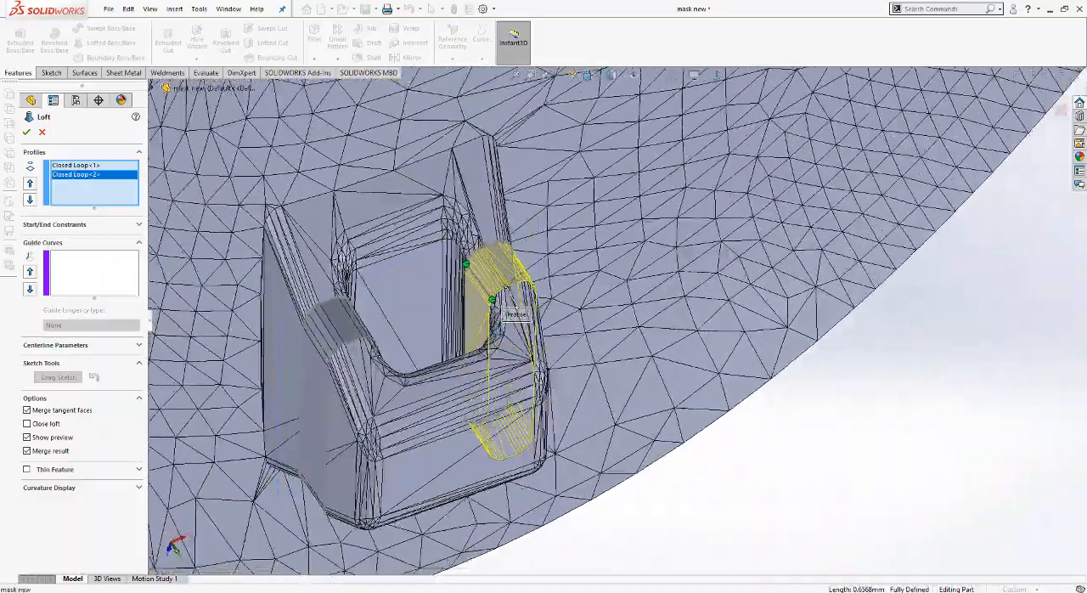
{"action": "scroll", "coordinate": [507, 291], "scroll_direction": "down", "scroll_amount": 6}
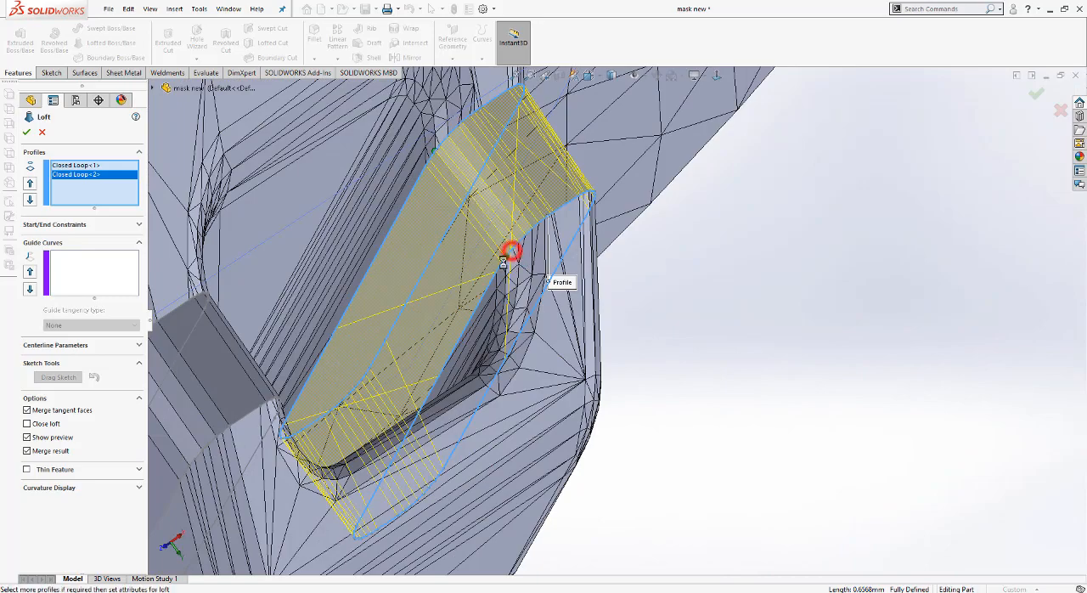
{"action": "scroll", "coordinate": [689, 341], "scroll_direction": "up", "scroll_amount": 6}
{"action": "left_click", "coordinate": [699, 328]}
Step: Examine the bridged strap clip from several sides and compare it with the mask's neighbouring clip
{"action": "scroll", "coordinate": [651, 304], "scroll_direction": "up", "scroll_amount": 1}
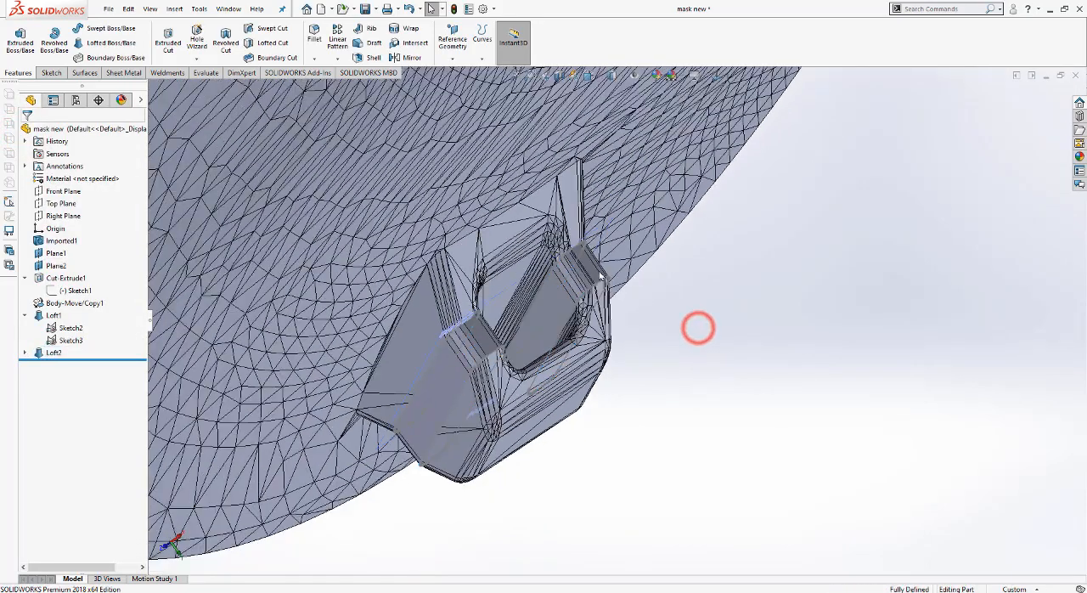
{"action": "scroll", "coordinate": [601, 276], "scroll_direction": "up", "scroll_amount": 2}
{"action": "middle_click_drag", "start_coordinate": [600, 275], "coordinate": [501, 217]}
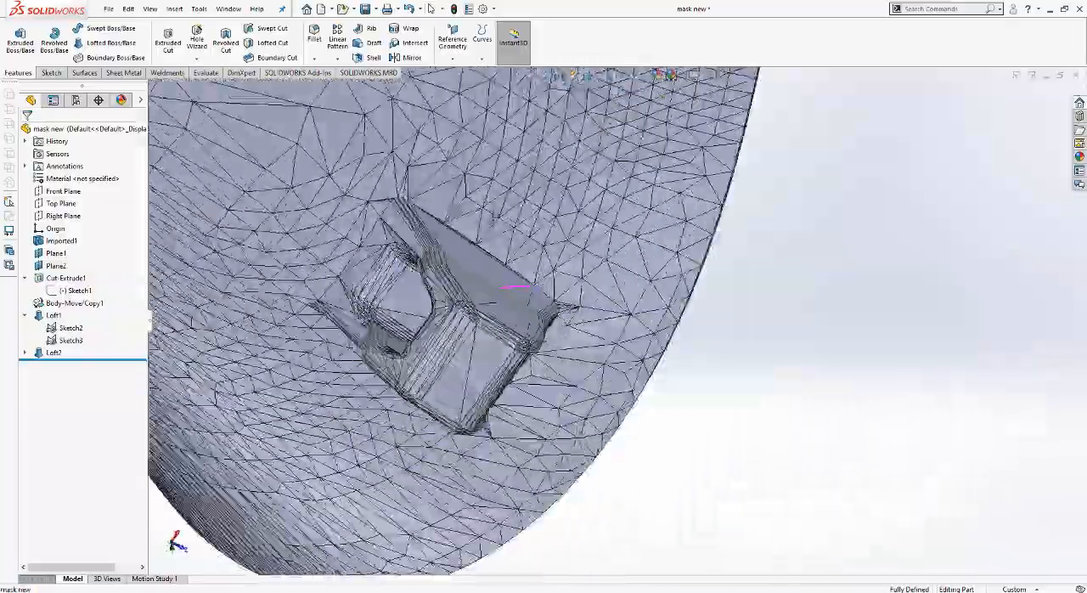
{"action": "middle_click_drag", "start_coordinate": [509, 289], "coordinate": [544, 371]}
{"action": "scroll", "coordinate": [504, 330], "scroll_direction": "down", "scroll_amount": 3}
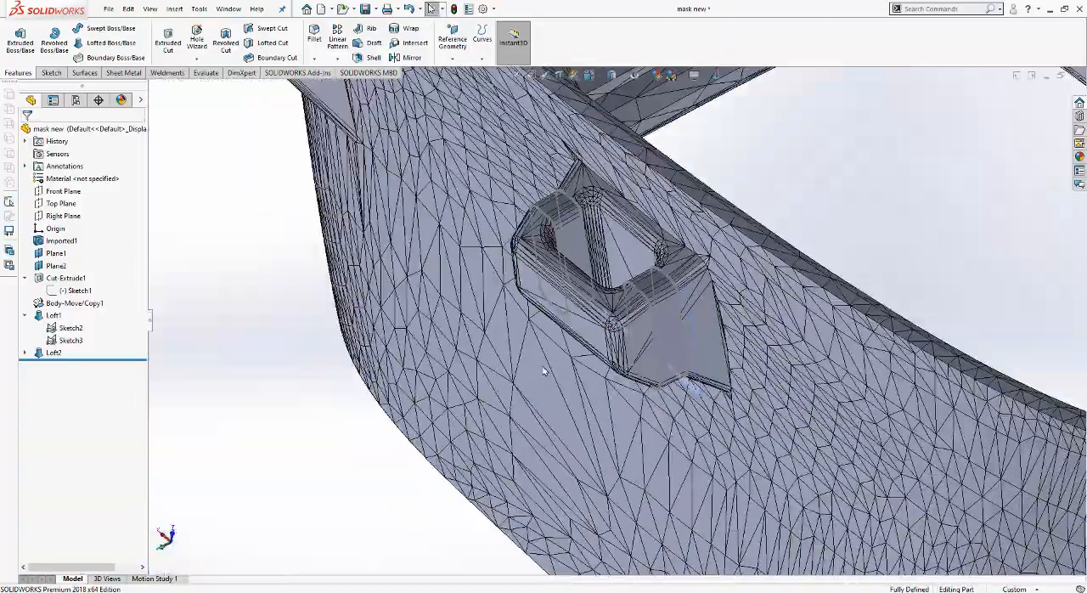
{"action": "scroll", "coordinate": [543, 371], "scroll_direction": "up", "scroll_amount": 3}
{"action": "scroll", "coordinate": [387, 337], "scroll_direction": "up", "scroll_amount": 2}
{"action": "left_click", "coordinate": [360, 320]}
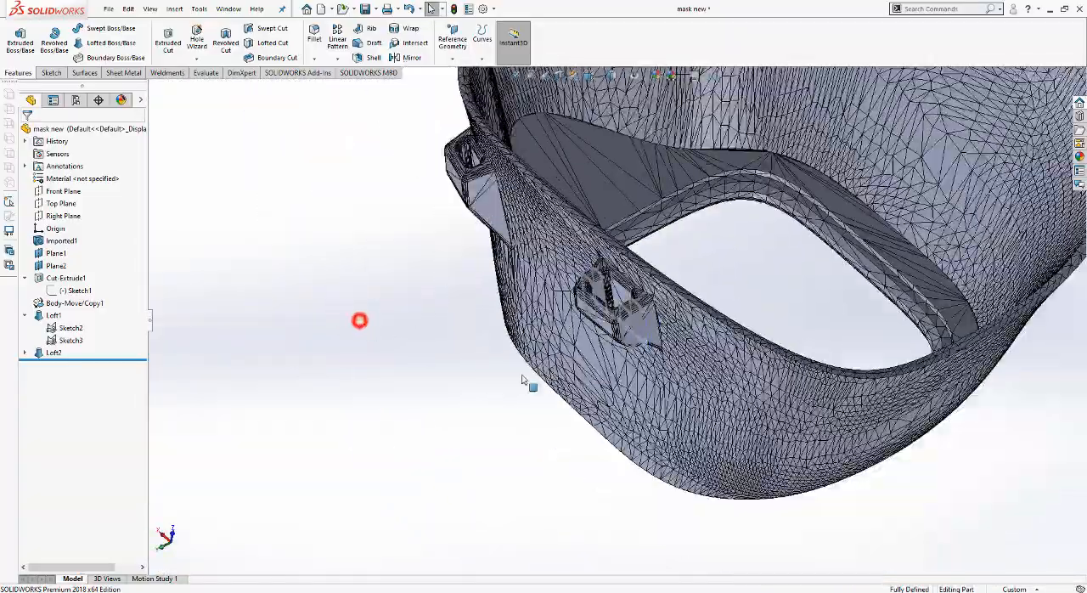
{"action": "scroll", "coordinate": [360, 320], "scroll_direction": "up", "scroll_amount": 2}
{"action": "middle_click_drag", "start_coordinate": [360, 320], "coordinate": [632, 325]}
{"action": "scroll", "coordinate": [633, 324], "scroll_direction": "up", "scroll_amount": 3}
Step: Orient the whole mask straight-on and start a reference plane with the Top Plane as its first reference
{"action": "left_click", "coordinate": [589, 76]}
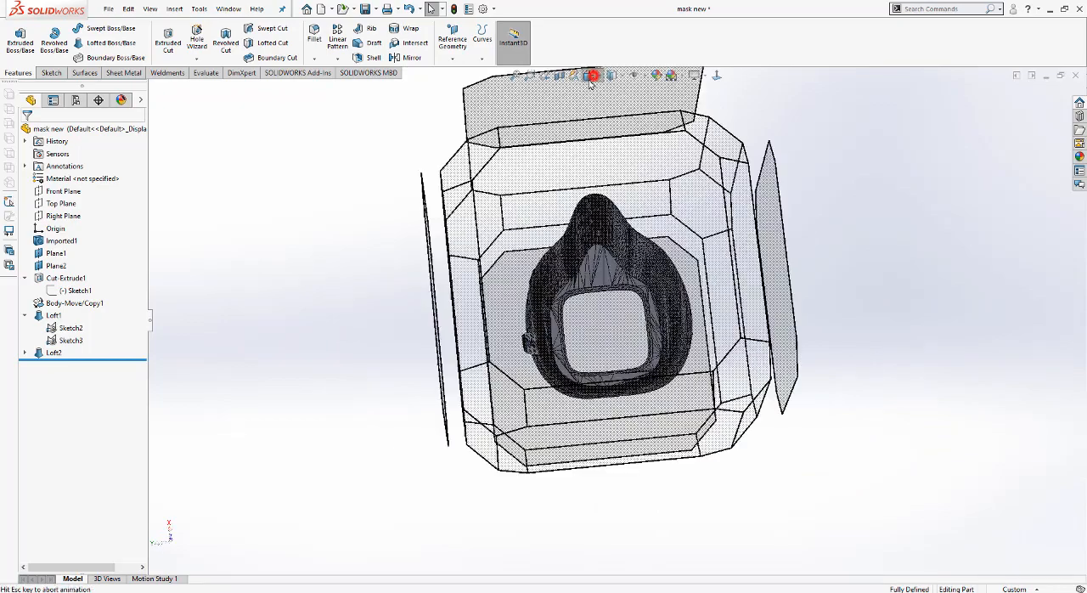
{"action": "left_click", "coordinate": [501, 352]}
{"action": "scroll", "coordinate": [567, 383], "scroll_direction": "down", "scroll_amount": 2}
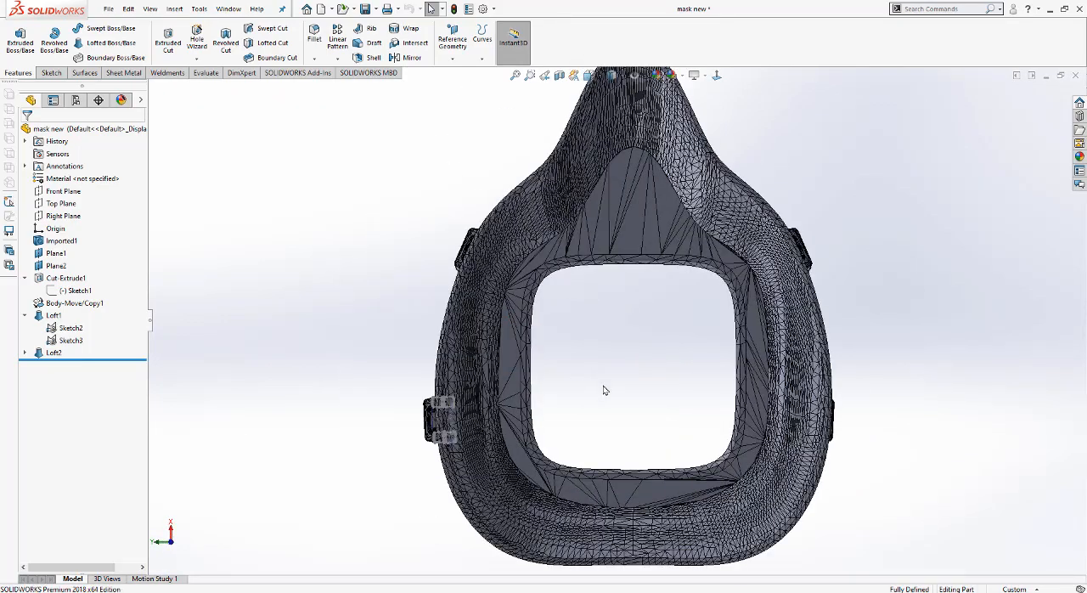
{"action": "scroll", "coordinate": [616, 365], "scroll_direction": "up", "scroll_amount": 2}
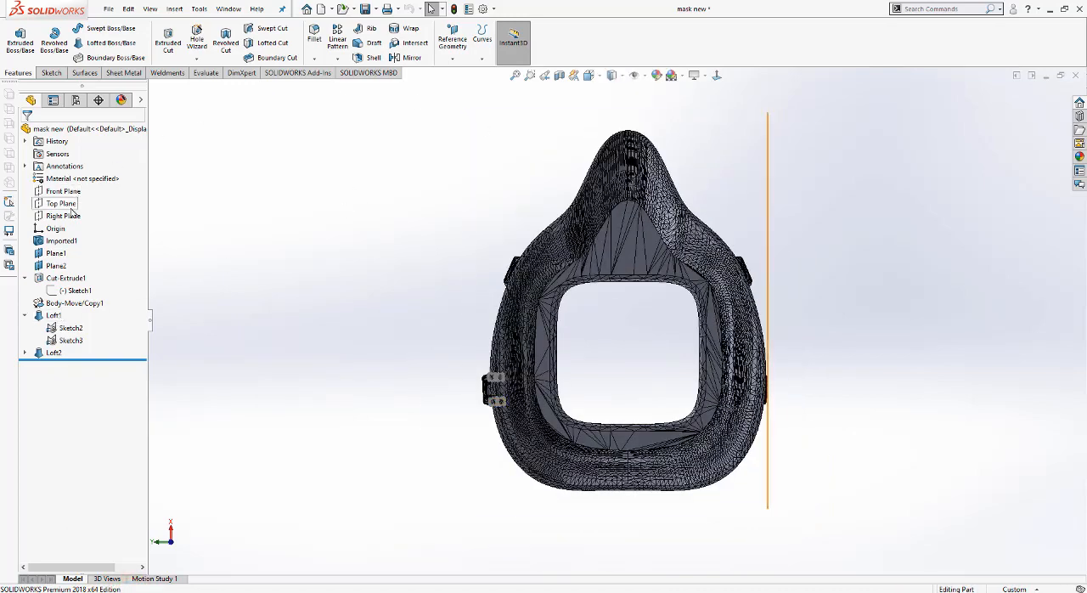
{"action": "left_click", "coordinate": [515, 76]}
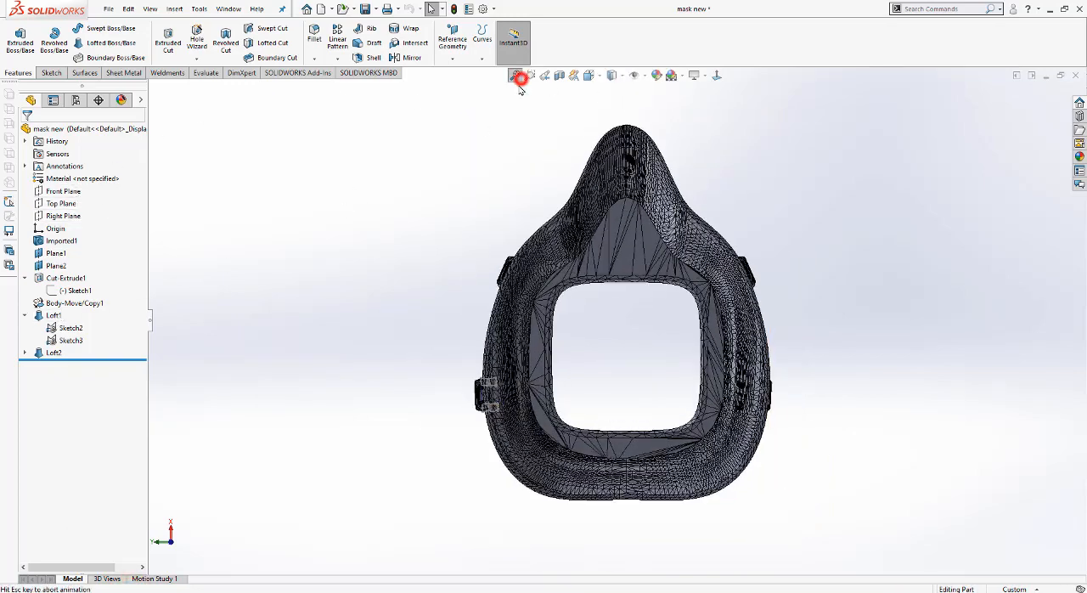
{"action": "left_click", "coordinate": [454, 38]}
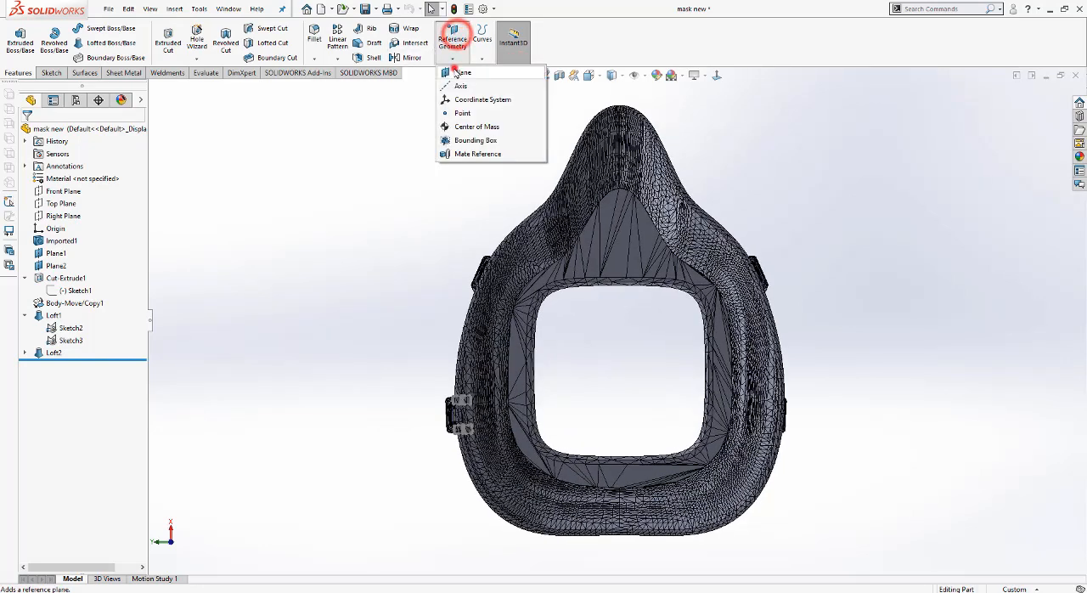
{"action": "left_click", "coordinate": [459, 72]}
{"action": "left_click", "coordinate": [153, 88]}
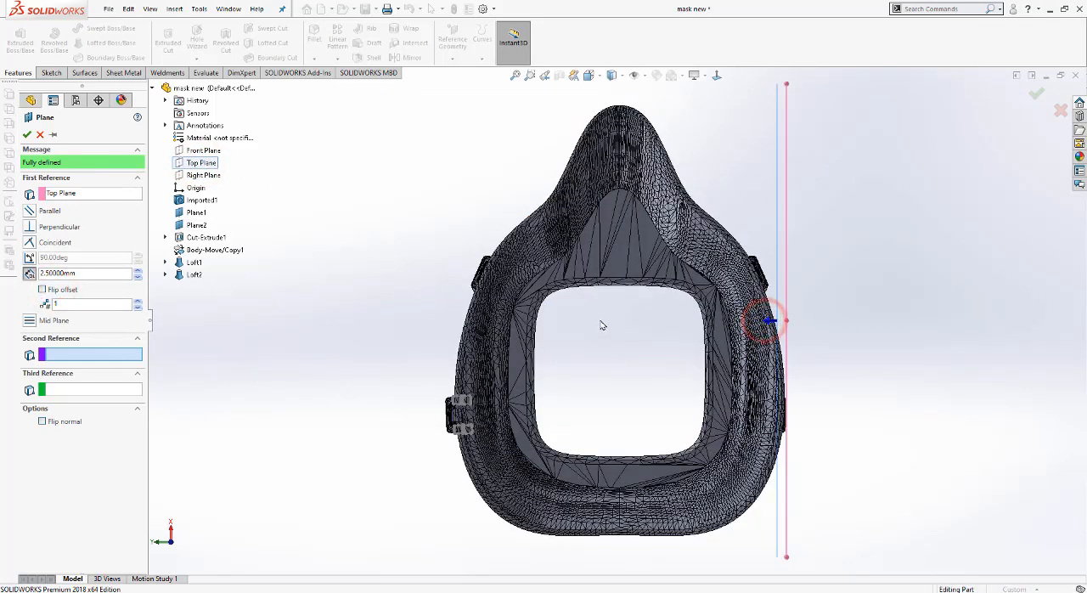
Step: Set the plane's offset from the Top Plane to 44.75 mm, along the mask's centreline, and create it
{"action": "left_click_drag", "start_coordinate": [139, 274], "coordinate": [138, 278]}
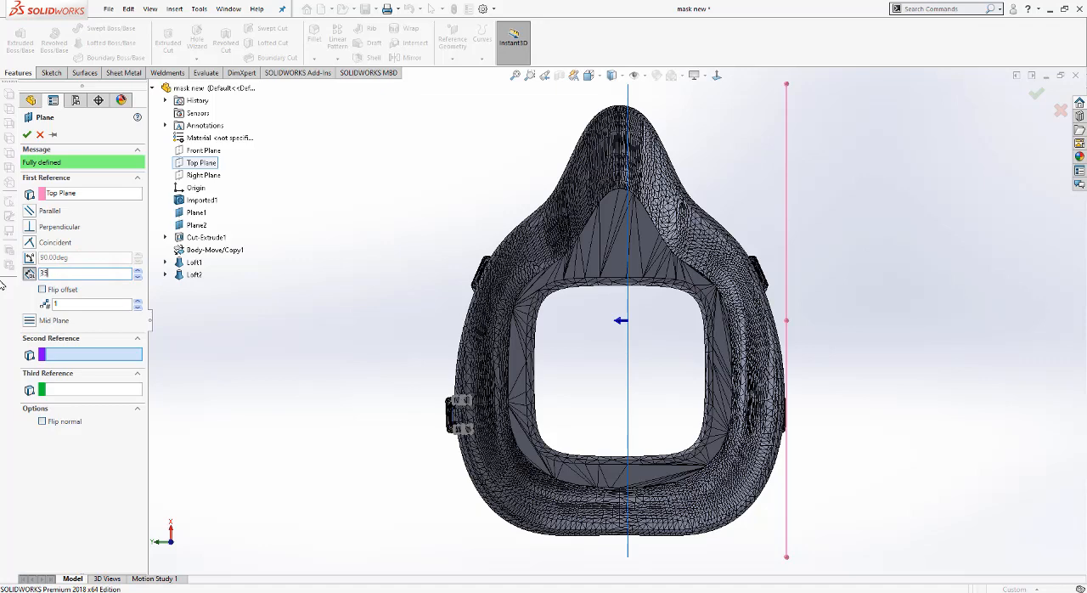
{"action": "type", "text": "5"}
{"action": "key", "text": "Return"}
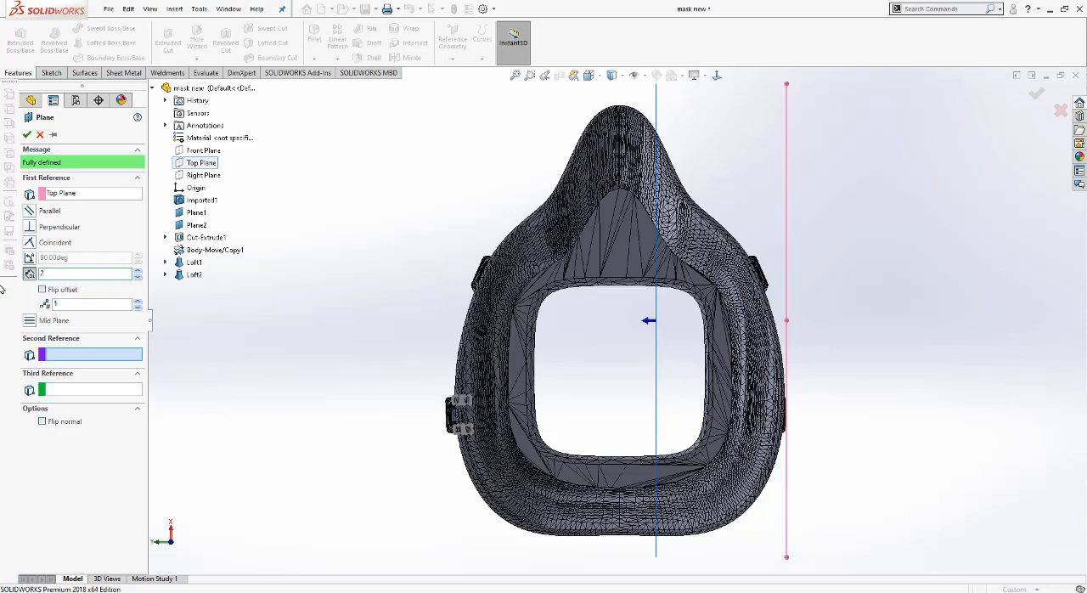
{"action": "key", "text": "Return"}
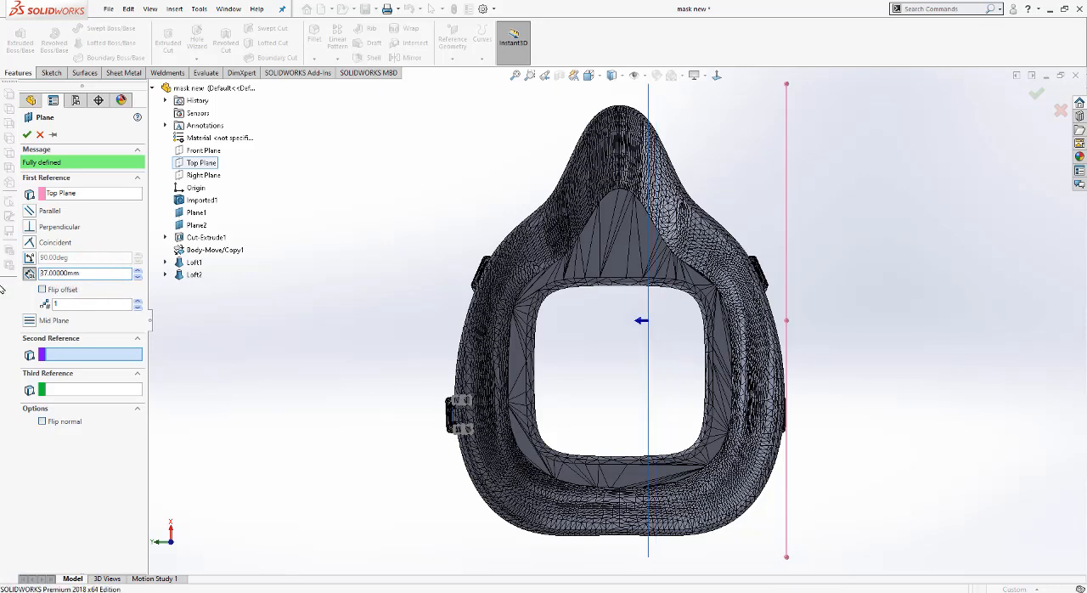
{"action": "double_click", "coordinate": [86, 271]}
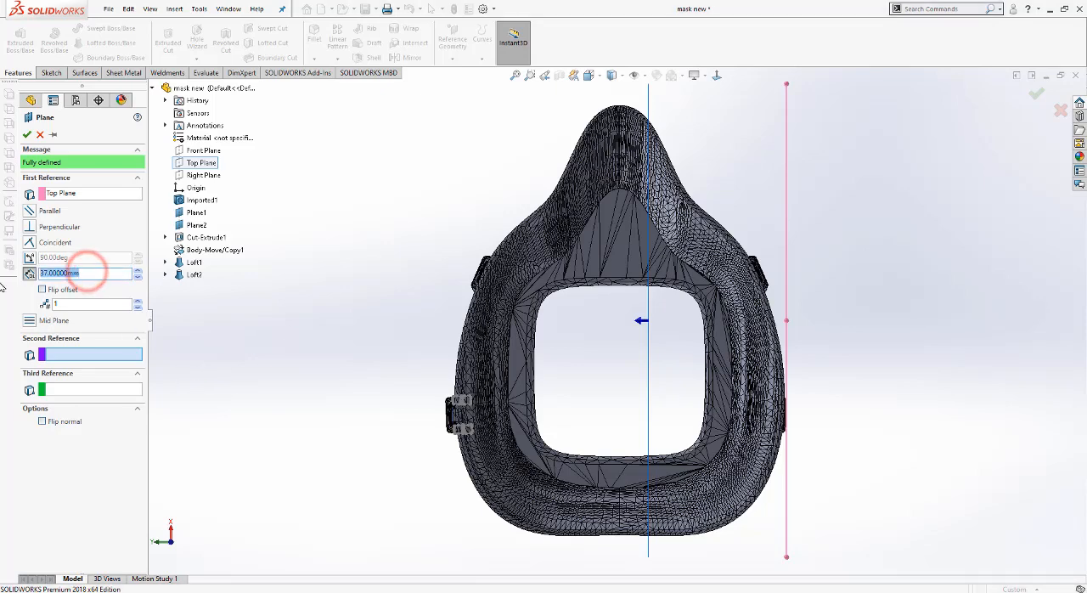
{"action": "type", "text": "80"}
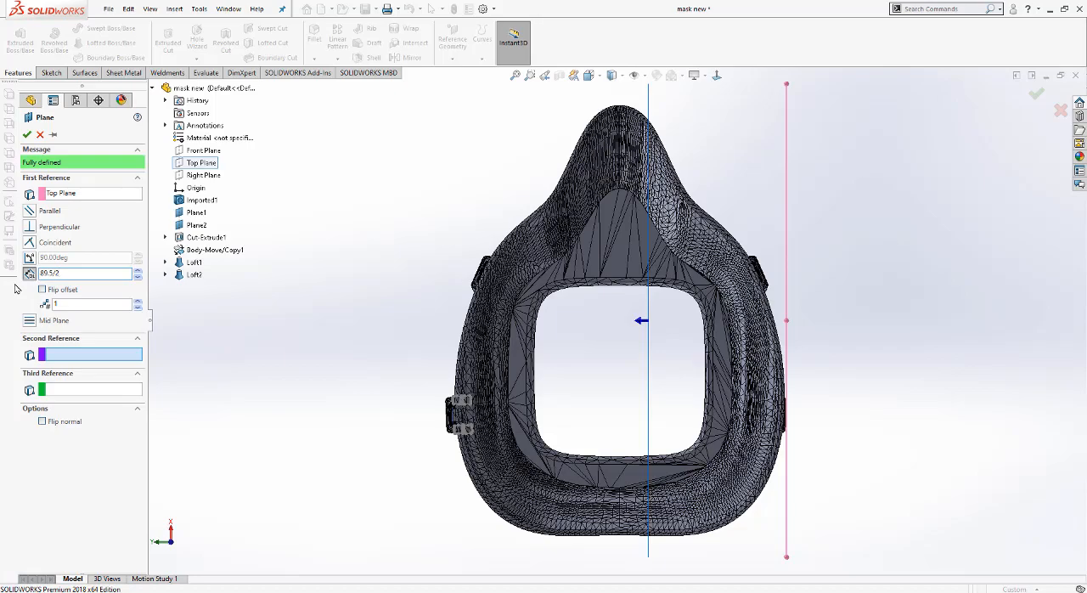
{"action": "left_click", "coordinate": [26, 134]}
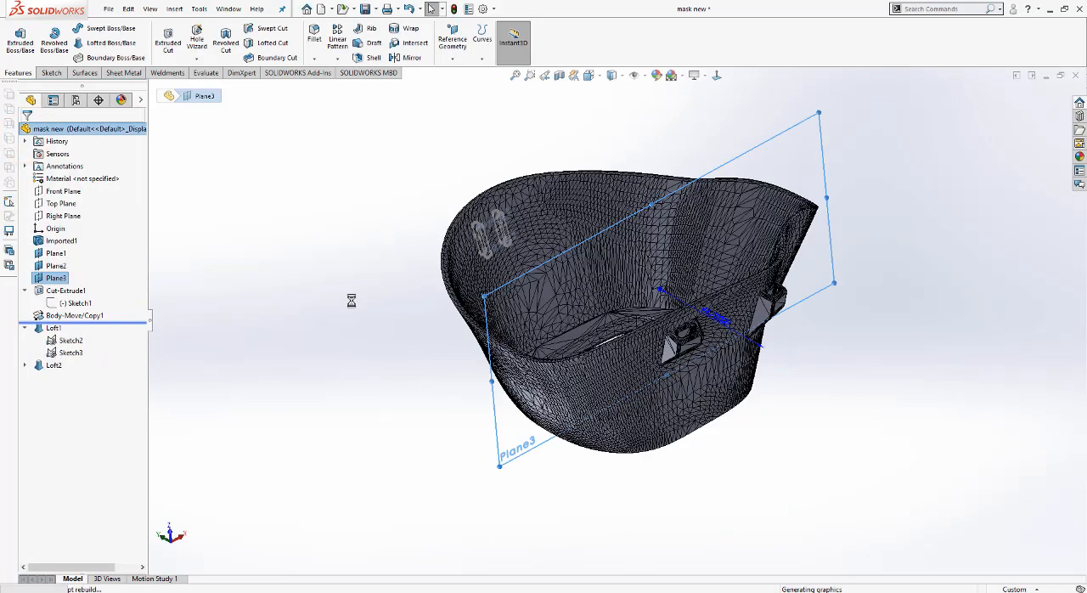
Step: Examine the enlarged strap clip and the unmodified clip on the same side of the mask
{"action": "left_click", "coordinate": [351, 301]}
{"action": "middle_click_drag", "start_coordinate": [464, 281], "coordinate": [451, 190]}
{"action": "scroll", "coordinate": [474, 216], "scroll_direction": "down", "scroll_amount": 5}
{"action": "scroll", "coordinate": [448, 188], "scroll_direction": "down", "scroll_amount": 4}
{"action": "middle_click_drag", "start_coordinate": [536, 269], "coordinate": [594, 208]}
{"action": "scroll", "coordinate": [600, 366], "scroll_direction": "down", "scroll_amount": 4}
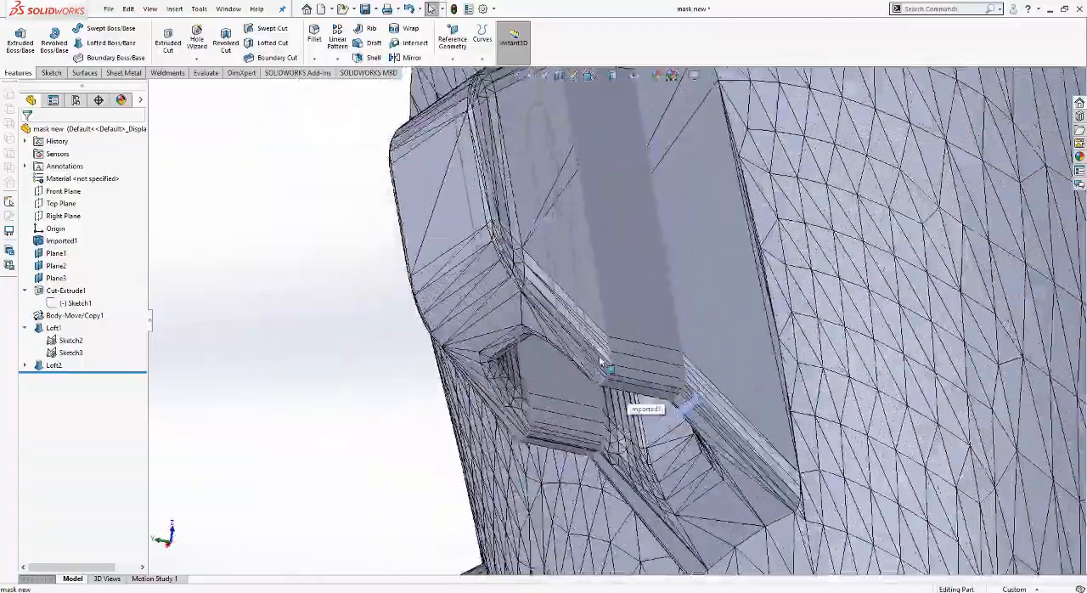
{"action": "middle_click_drag", "start_coordinate": [600, 362], "coordinate": [597, 443]}
{"action": "scroll", "coordinate": [596, 443], "scroll_direction": "up", "scroll_amount": 8}
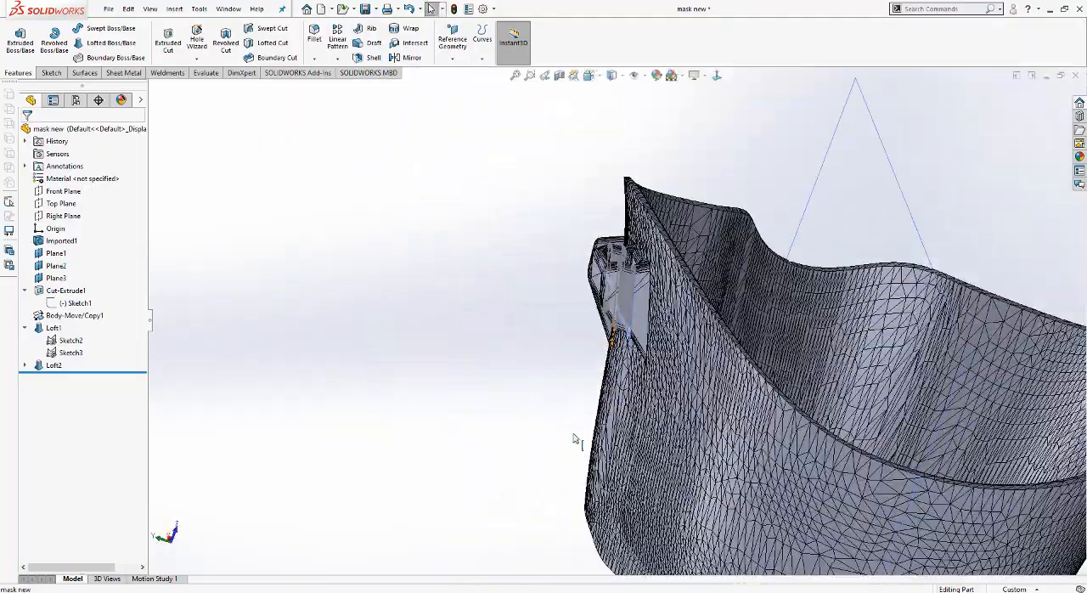
{"action": "scroll", "coordinate": [574, 439], "scroll_direction": "up", "scroll_amount": 5}
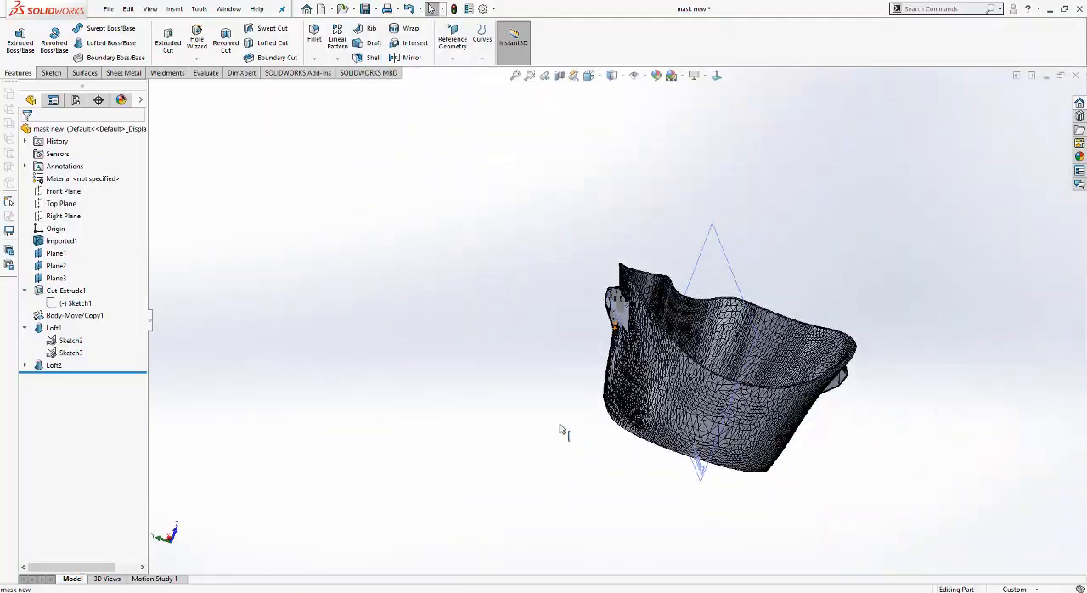
{"action": "scroll", "coordinate": [620, 314], "scroll_direction": "down", "scroll_amount": 2}
{"action": "middle_click_drag", "start_coordinate": [620, 314], "coordinate": [669, 402]}
{"action": "scroll", "coordinate": [787, 315], "scroll_direction": "down", "scroll_amount": 4}
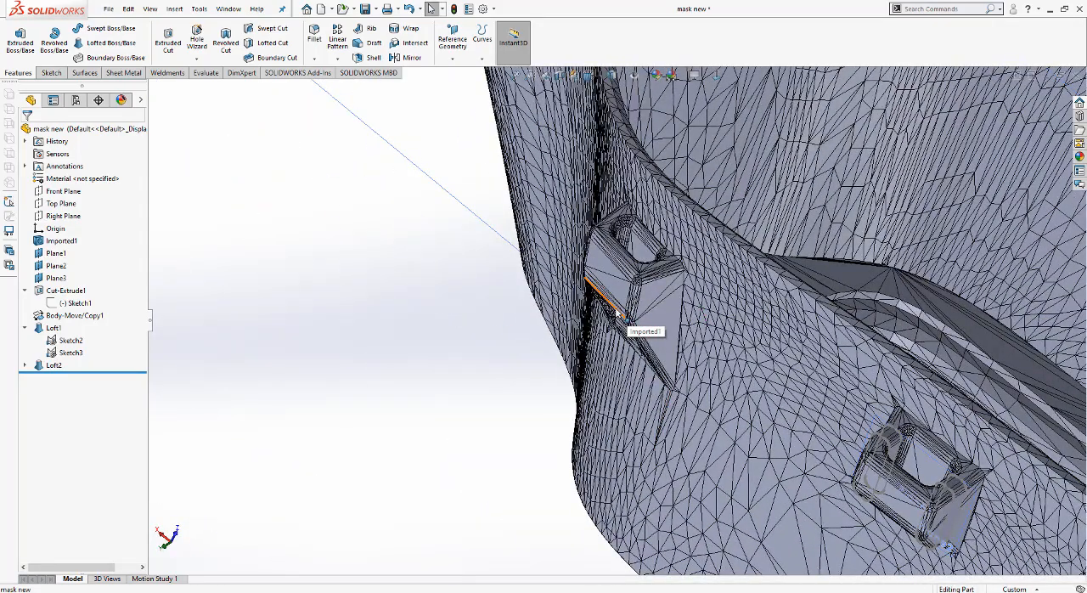
Step: Try to define a reference plane through a corner vertex and a long edge of the unmodified strap clip's outer face
{"action": "scroll", "coordinate": [621, 291], "scroll_direction": "down", "scroll_amount": 3}
{"action": "left_click", "coordinate": [452, 57]}
{"action": "left_click", "coordinate": [461, 72]}
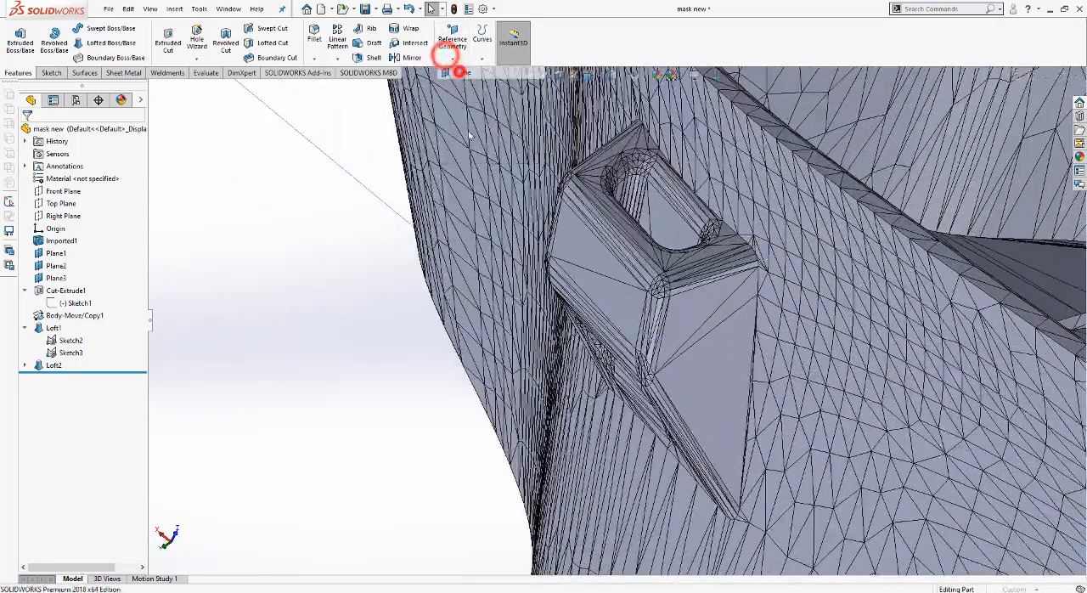
{"action": "scroll", "coordinate": [622, 250], "scroll_direction": "down", "scroll_amount": 3}
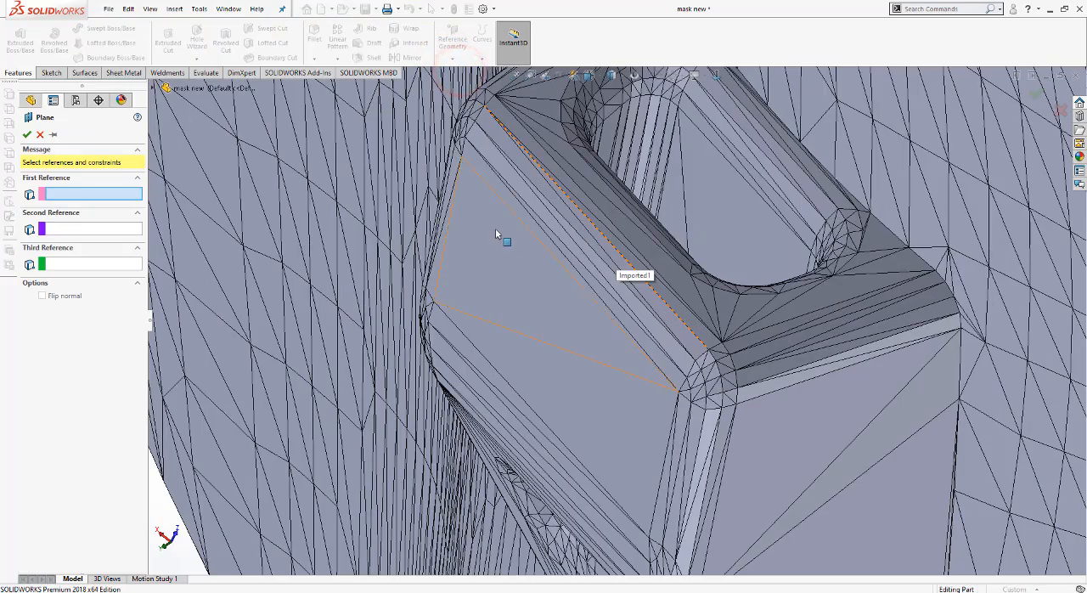
{"action": "left_click", "coordinate": [461, 157]}
{"action": "left_click", "coordinate": [484, 361]}
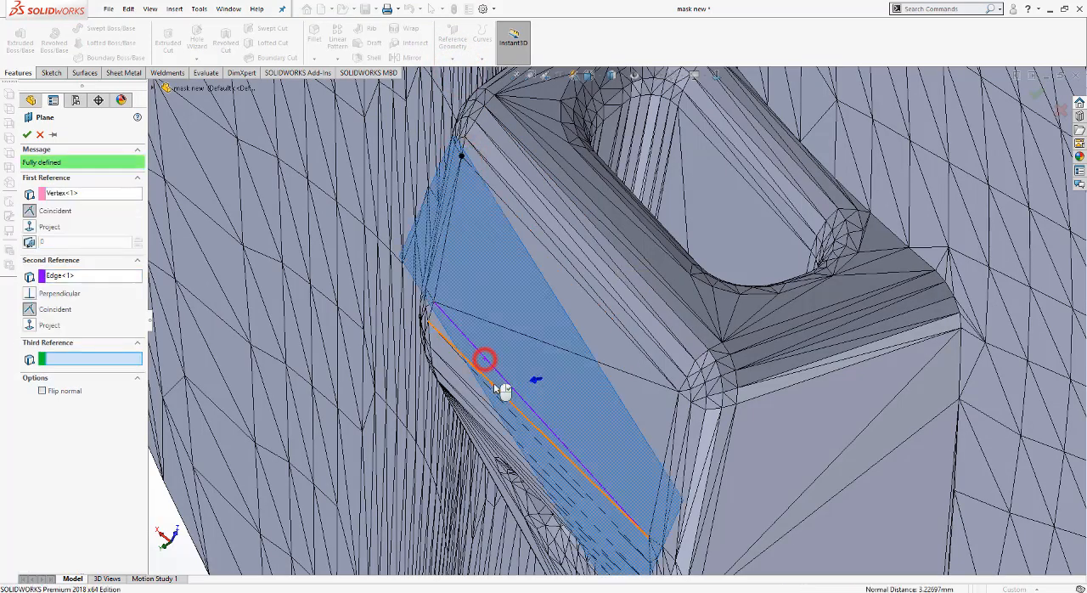
Step: Remove the edge and vertex references from the unfinished reference plane
{"action": "middle_click_drag", "start_coordinate": [553, 393], "coordinate": [646, 340]}
{"action": "left_click", "coordinate": [92, 274]}
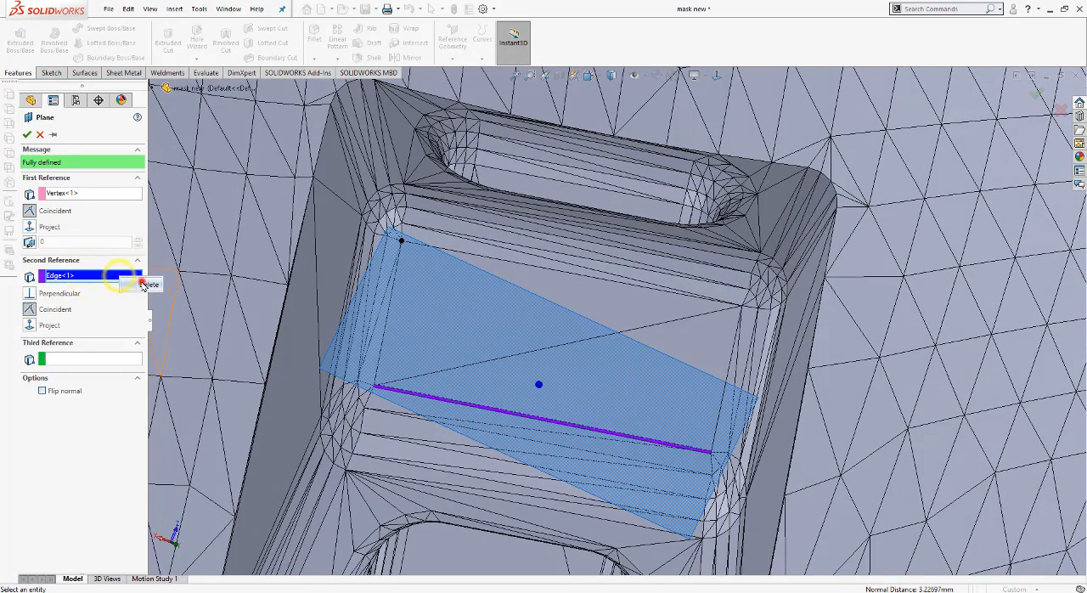
{"action": "left_click", "coordinate": [144, 284]}
{"action": "right_click", "coordinate": [109, 193]}
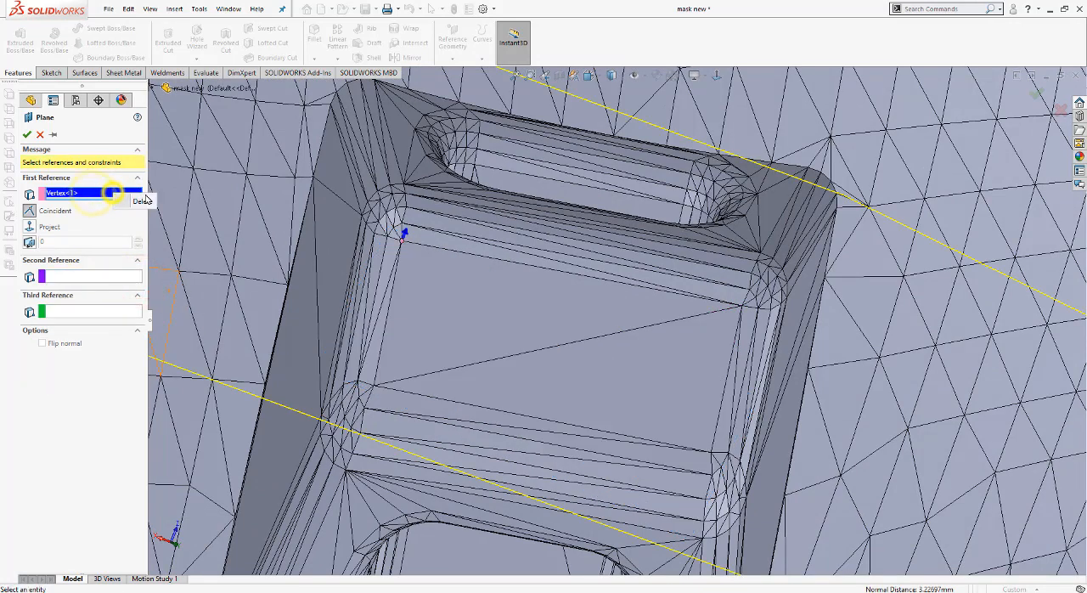
{"action": "left_click", "coordinate": [142, 199]}
Step: Create the plane through the outer face's other upper corner vertex, parallel to the clip's large triangular face
{"action": "left_click", "coordinate": [742, 302]}
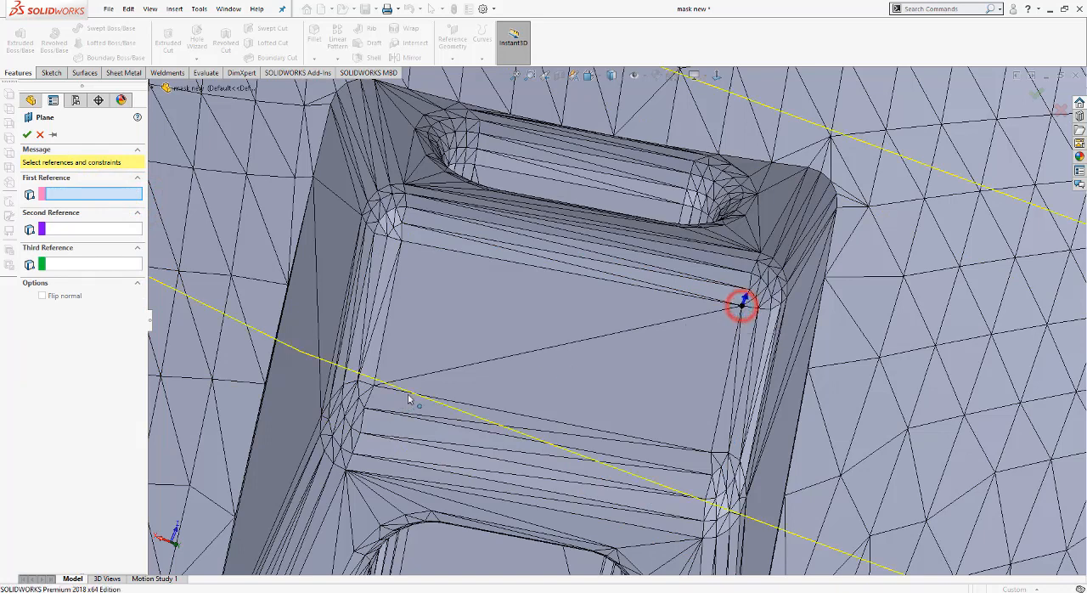
{"action": "left_click", "coordinate": [468, 396]}
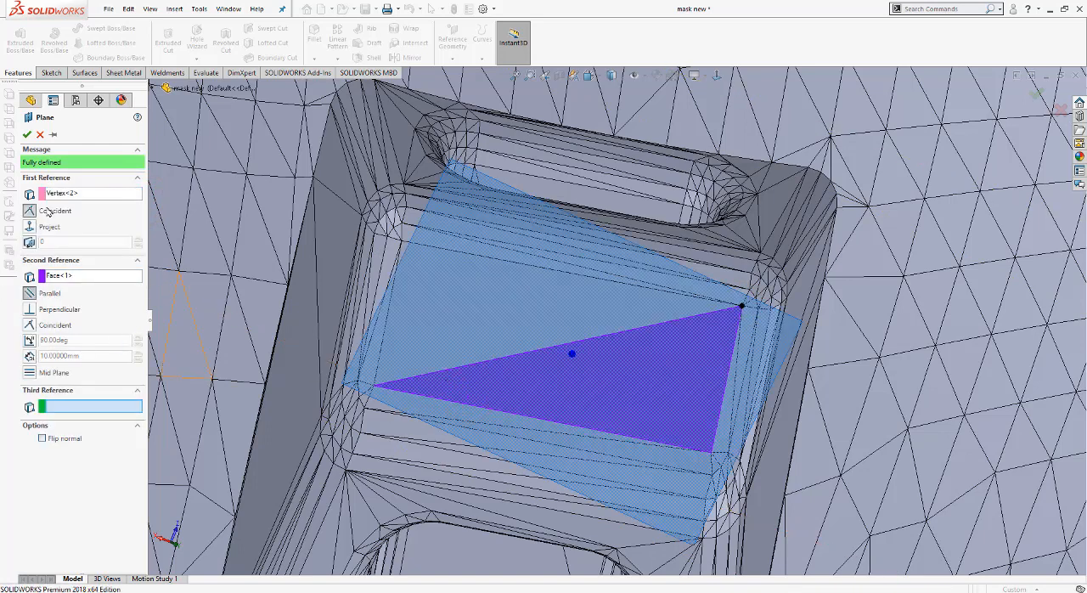
{"action": "left_click", "coordinate": [28, 138]}
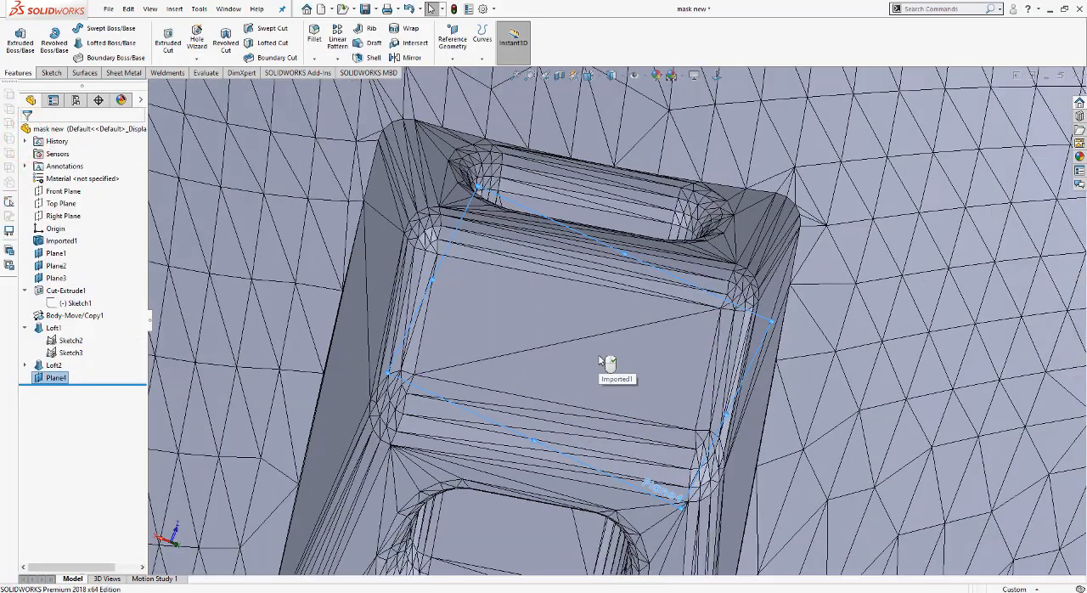
{"action": "scroll", "coordinate": [605, 373], "scroll_direction": "up", "scroll_amount": 3}
{"action": "left_click", "coordinate": [50, 73]}
{"action": "left_click", "coordinate": [15, 39]}
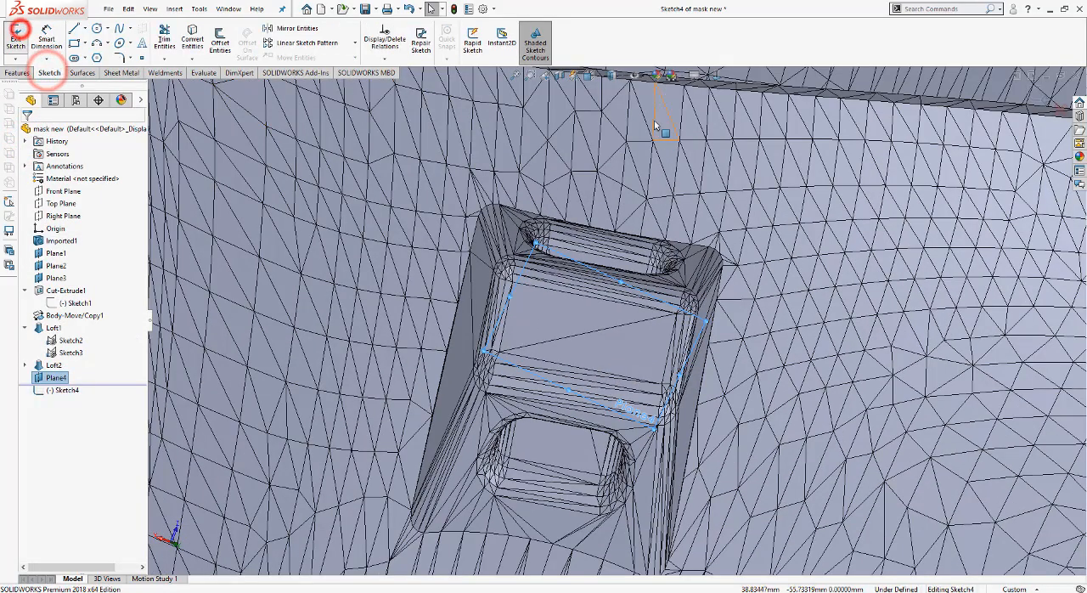
{"action": "scroll", "coordinate": [584, 290], "scroll_direction": "down", "scroll_amount": 5}
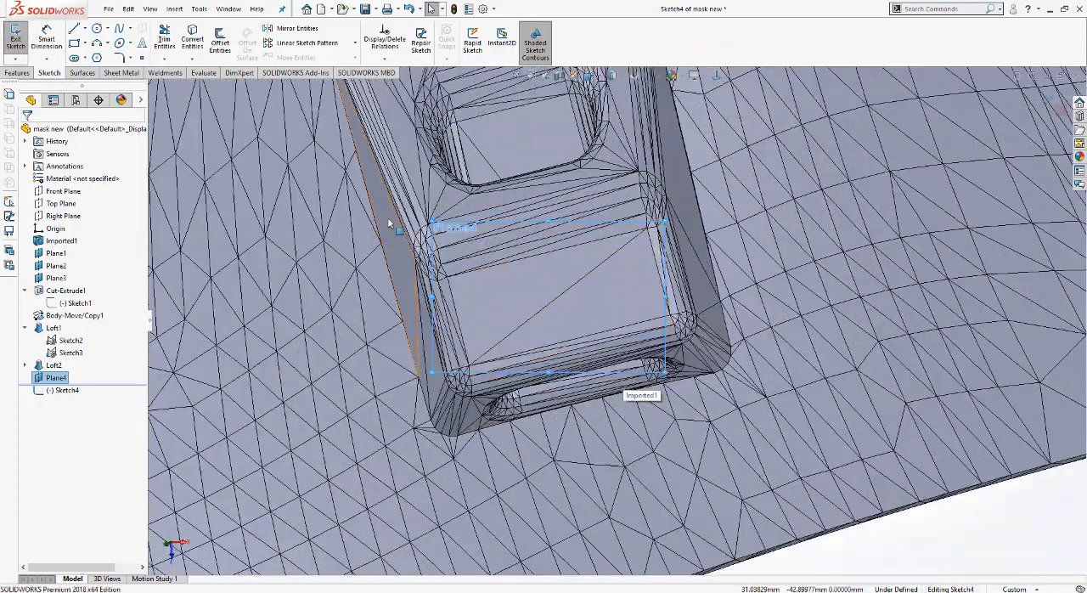
{"action": "left_click", "coordinate": [76, 42]}
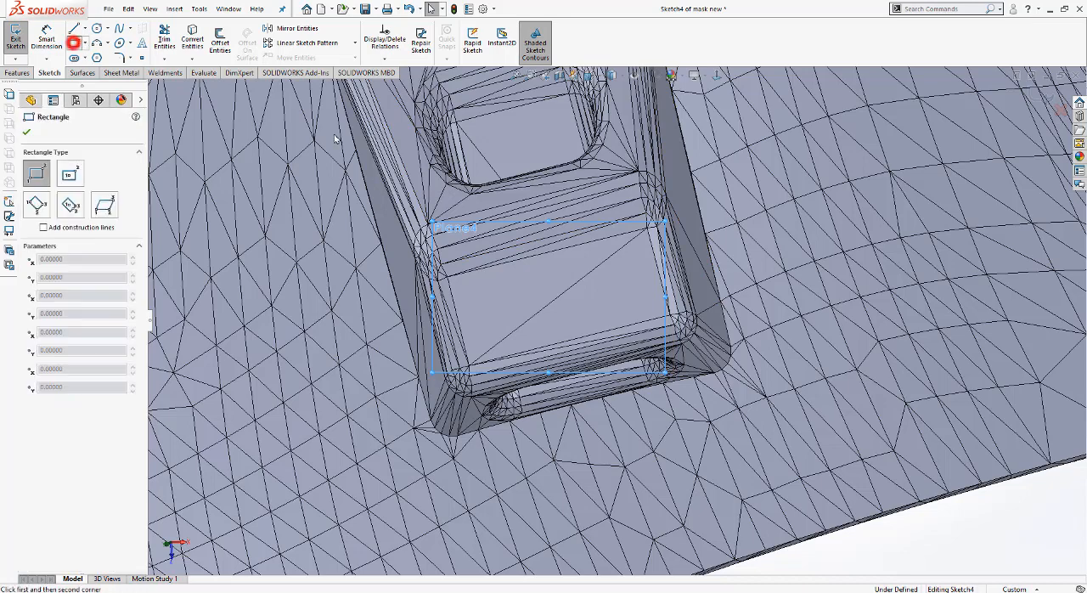
{"action": "left_click", "coordinate": [330, 139]}
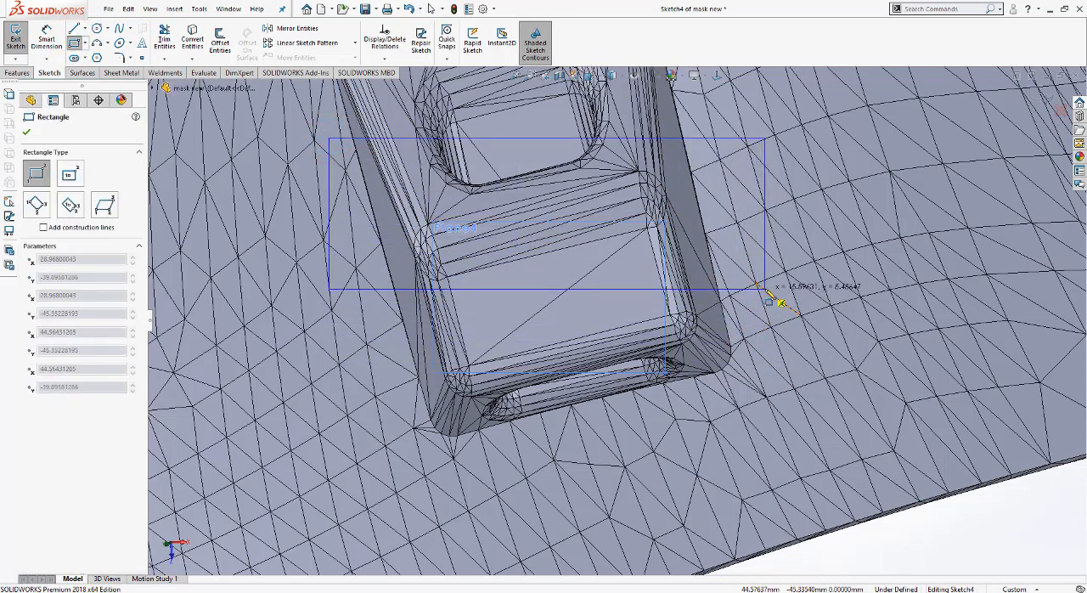
{"action": "scroll", "coordinate": [735, 307], "scroll_direction": "up", "scroll_amount": 5}
{"action": "key", "text": "Escape"}
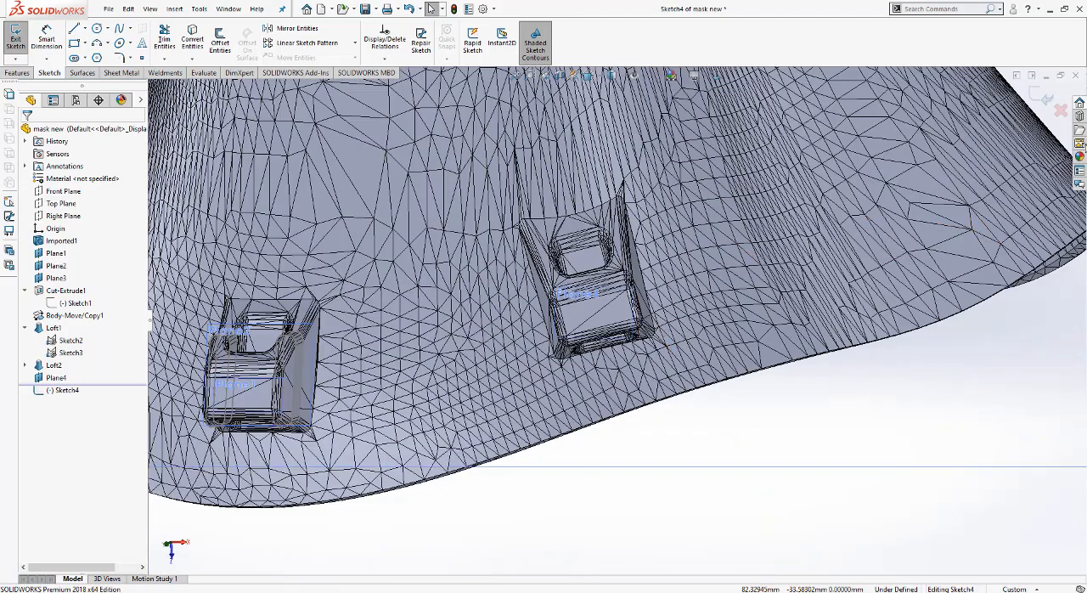
{"action": "left_click", "coordinate": [1061, 109]}
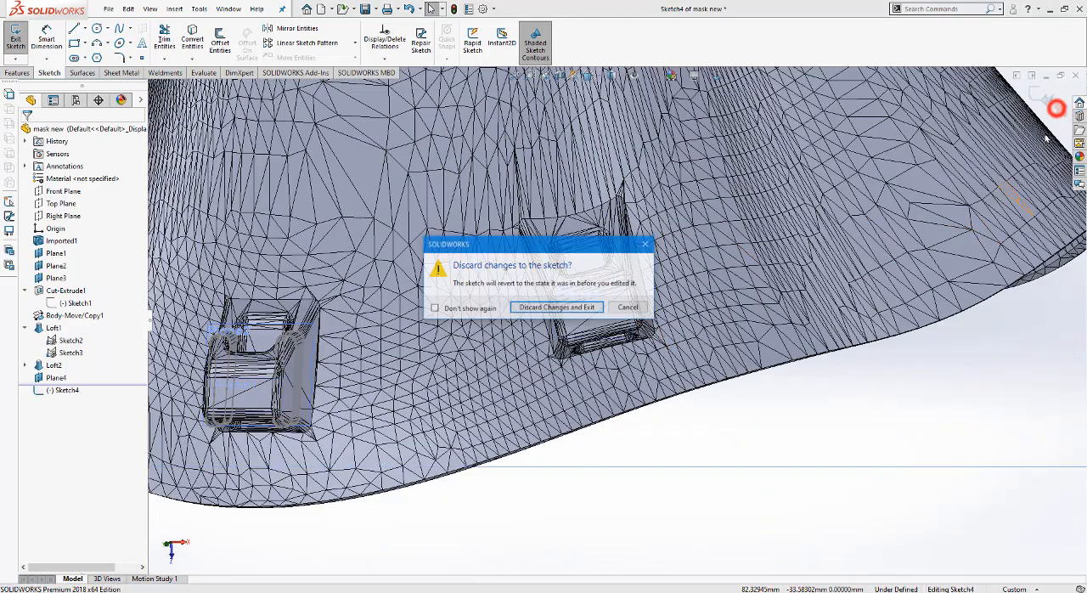
{"action": "left_click", "coordinate": [539, 304]}
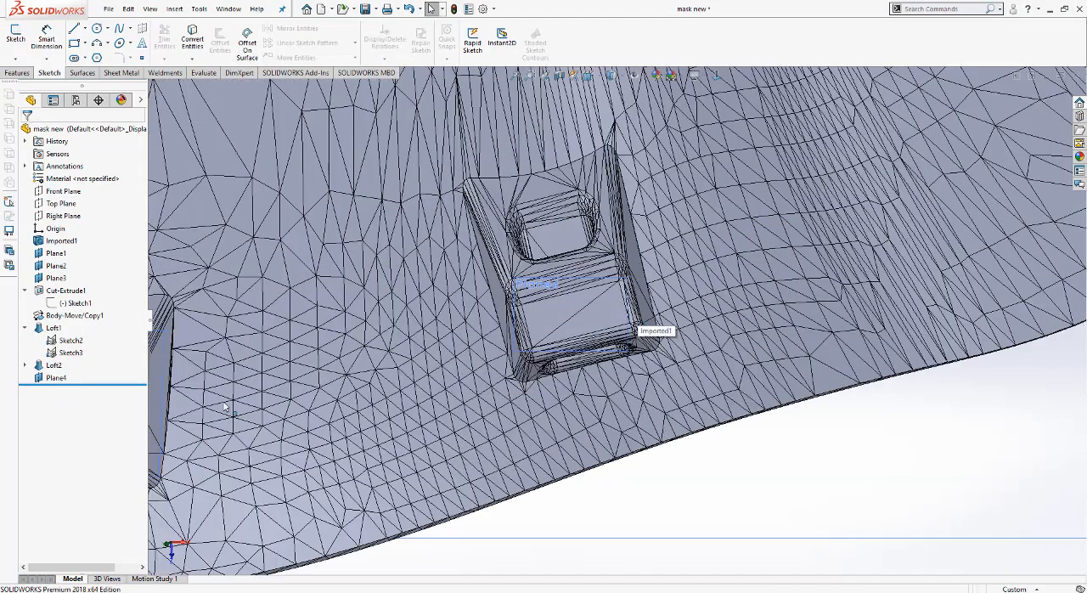
Step: Reopen the definition of the clip's outer-face plane and remove its vertex and face references
{"action": "right_click", "coordinate": [67, 379]}
{"action": "left_click", "coordinate": [79, 321]}
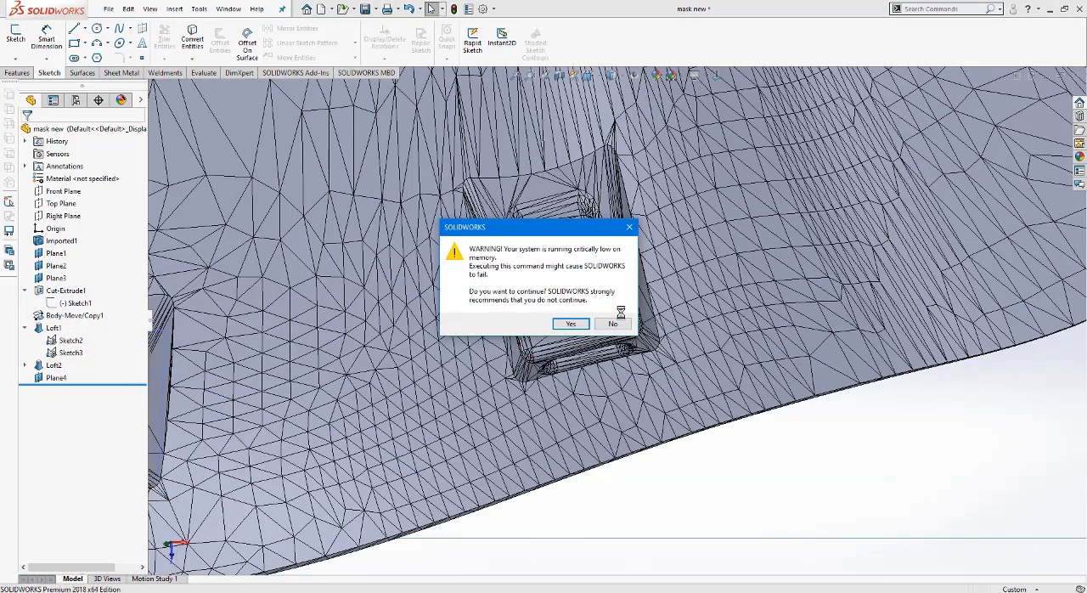
{"action": "left_click", "coordinate": [575, 324]}
{"action": "scroll", "coordinate": [576, 325], "scroll_direction": "down", "scroll_amount": 1}
{"action": "scroll", "coordinate": [577, 328], "scroll_direction": "down", "scroll_amount": 1}
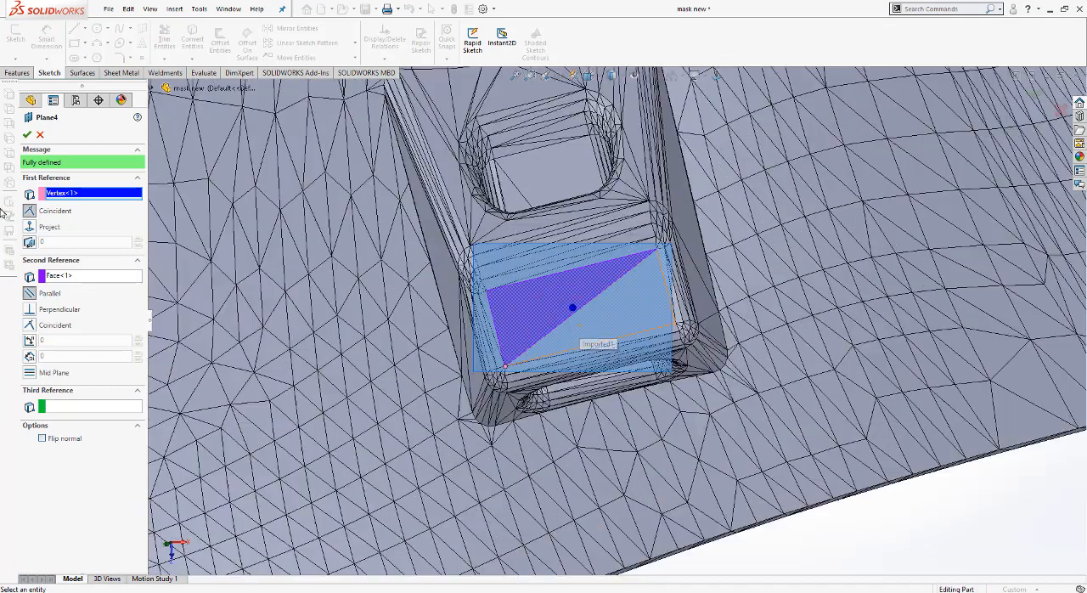
{"action": "right_click", "coordinate": [78, 194]}
{"action": "left_click", "coordinate": [100, 199]}
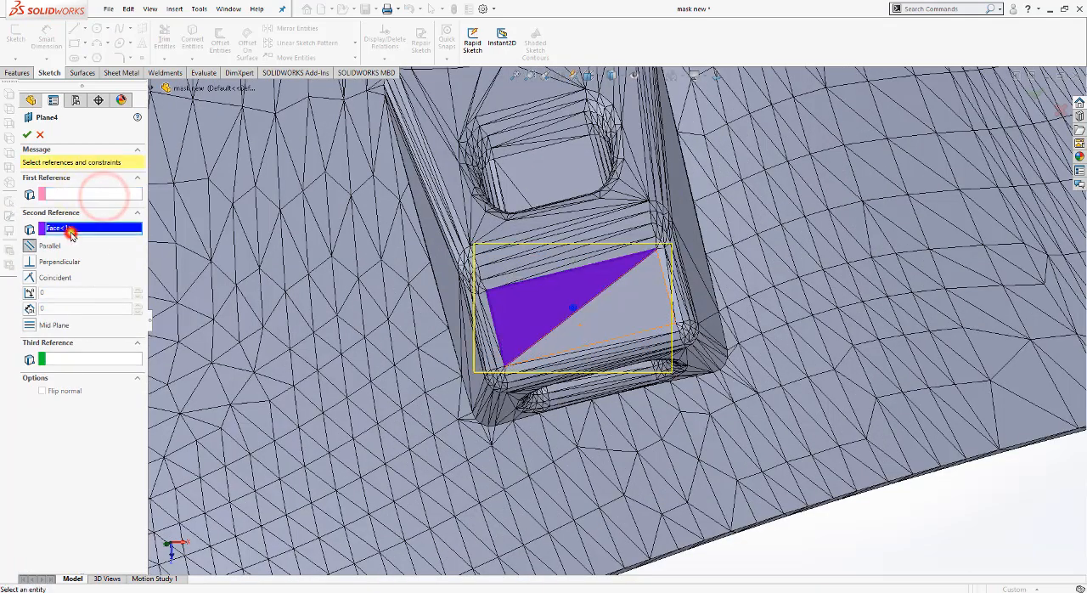
{"action": "right_click", "coordinate": [72, 229]}
{"action": "left_click", "coordinate": [101, 243]}
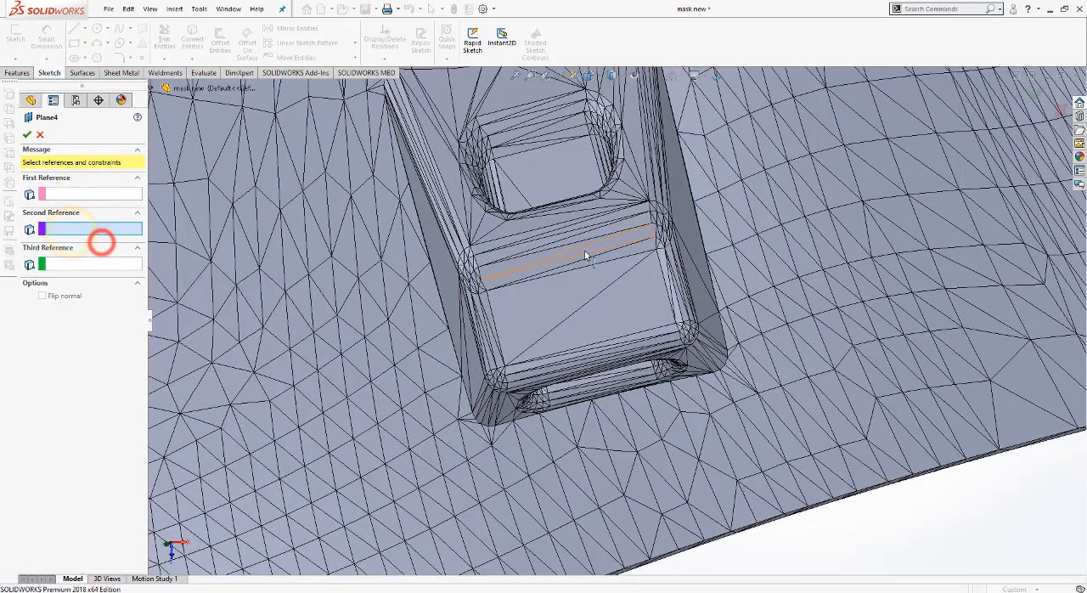
Step: Redefine the plane through three corner vertices of the clip's flat outer face
{"action": "scroll", "coordinate": [506, 357], "scroll_direction": "down", "scroll_amount": 1}
{"action": "left_click", "coordinate": [516, 369]}
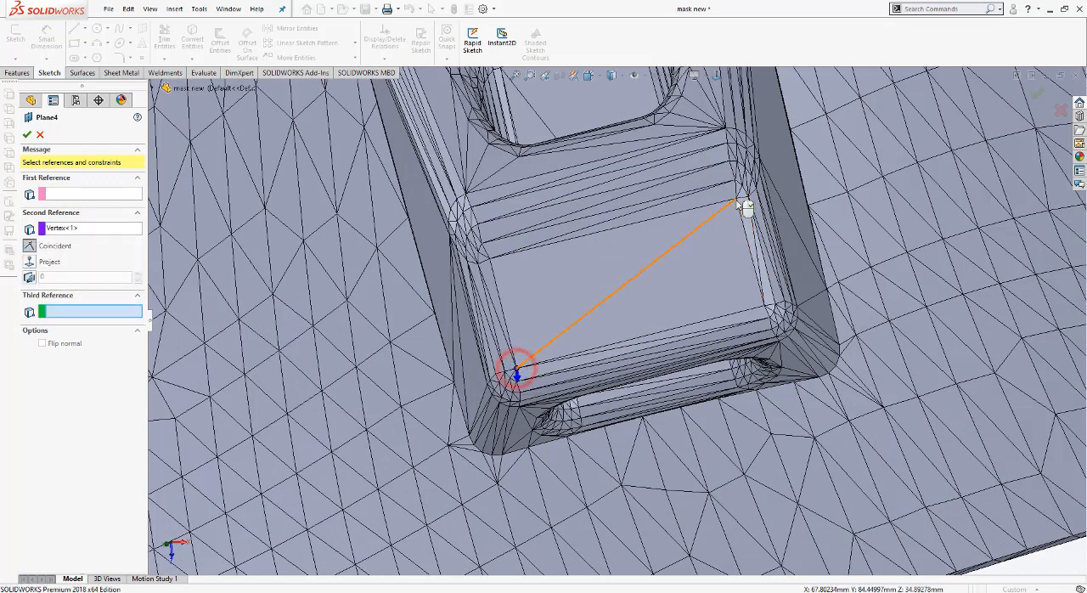
{"action": "left_click", "coordinate": [737, 198]}
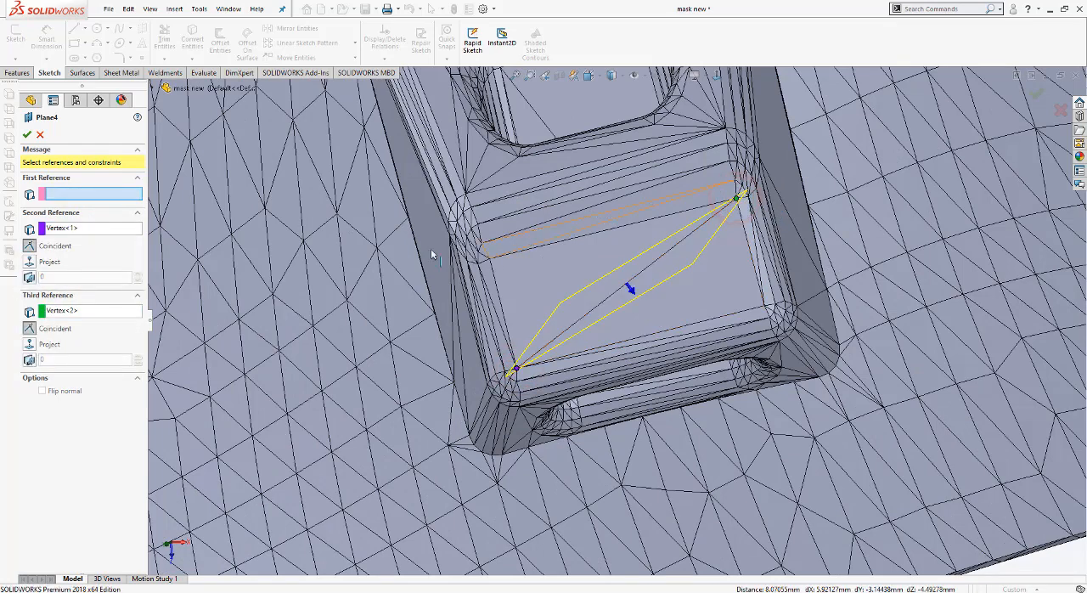
{"action": "left_click", "coordinate": [490, 259]}
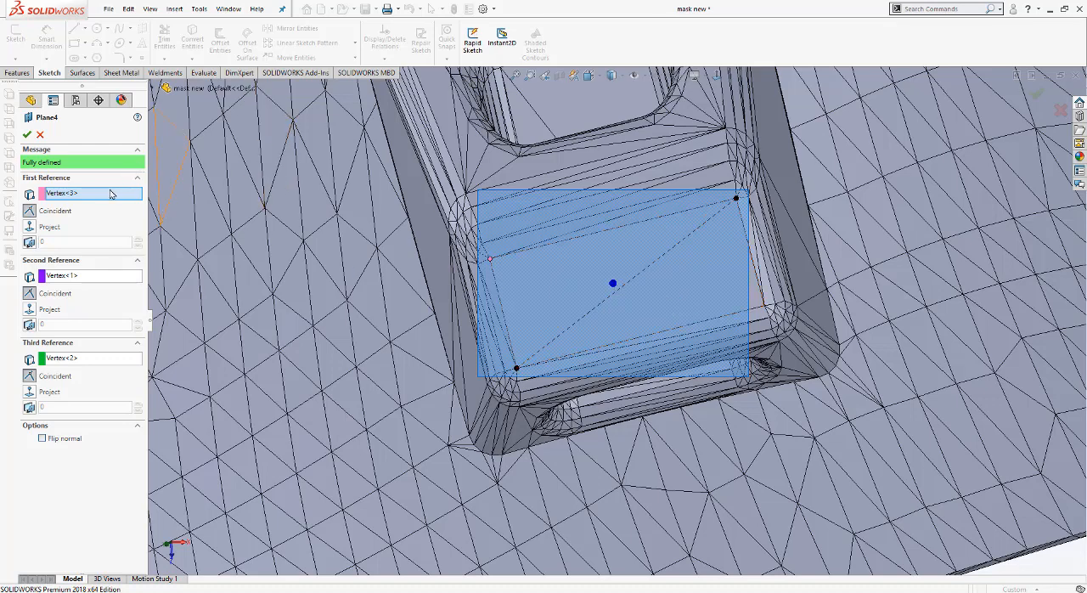
Step: Replace two of the vertex references with the outer face's long edge, keep the opposite corner vertex, and accept the plane
{"action": "key", "text": "Delete"}
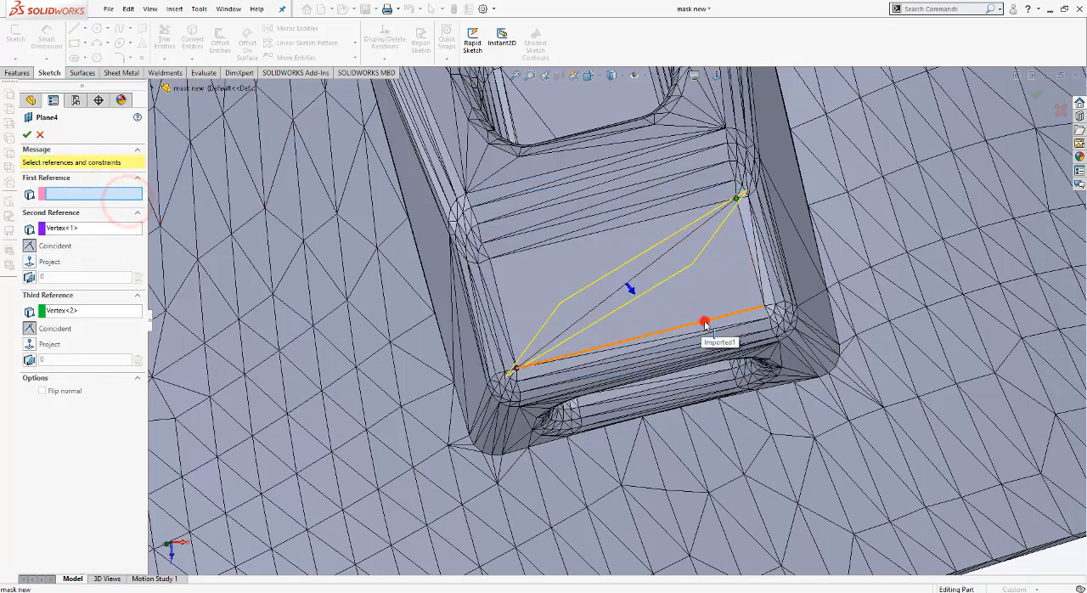
{"action": "left_click", "coordinate": [705, 331]}
{"action": "left_click", "coordinate": [72, 284]}
{"action": "key", "text": "Delete"}
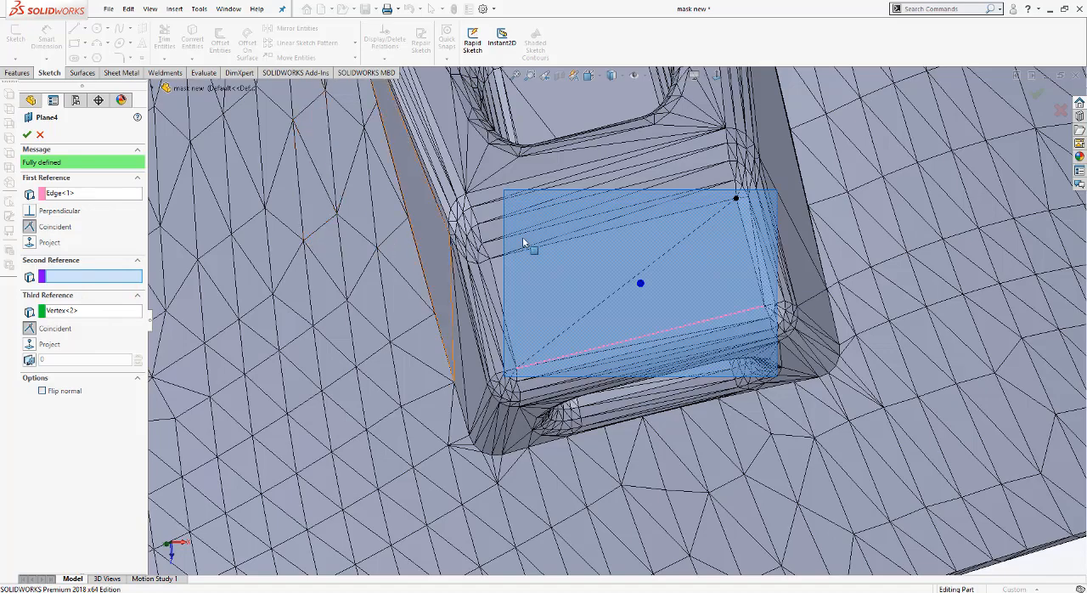
{"action": "key", "text": "Return"}
Step: Start another reference plane from the two triangular faces visible through the clip's slot
{"action": "scroll", "coordinate": [654, 295], "scroll_direction": "up", "scroll_amount": 2}
{"action": "middle_click_drag", "start_coordinate": [653, 299], "coordinate": [752, 322]}
{"action": "scroll", "coordinate": [656, 241], "scroll_direction": "up", "scroll_amount": 3}
{"action": "scroll", "coordinate": [759, 328], "scroll_direction": "down", "scroll_amount": 2}
{"action": "scroll", "coordinate": [670, 300], "scroll_direction": "down", "scroll_amount": 2}
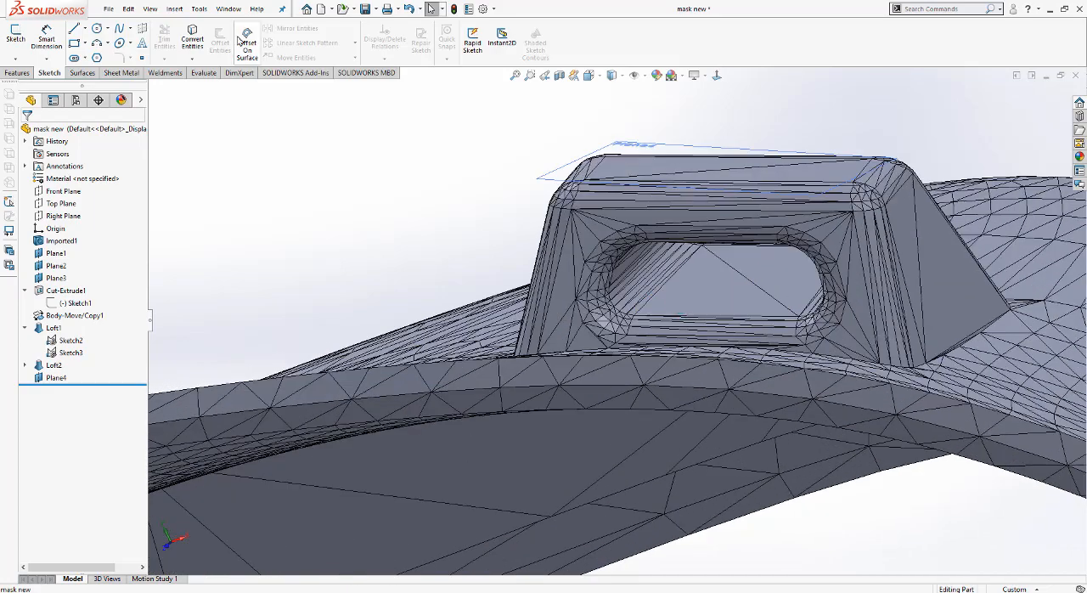
{"action": "left_click", "coordinate": [17, 73]}
{"action": "left_click", "coordinate": [453, 58]}
{"action": "left_click", "coordinate": [467, 75]}
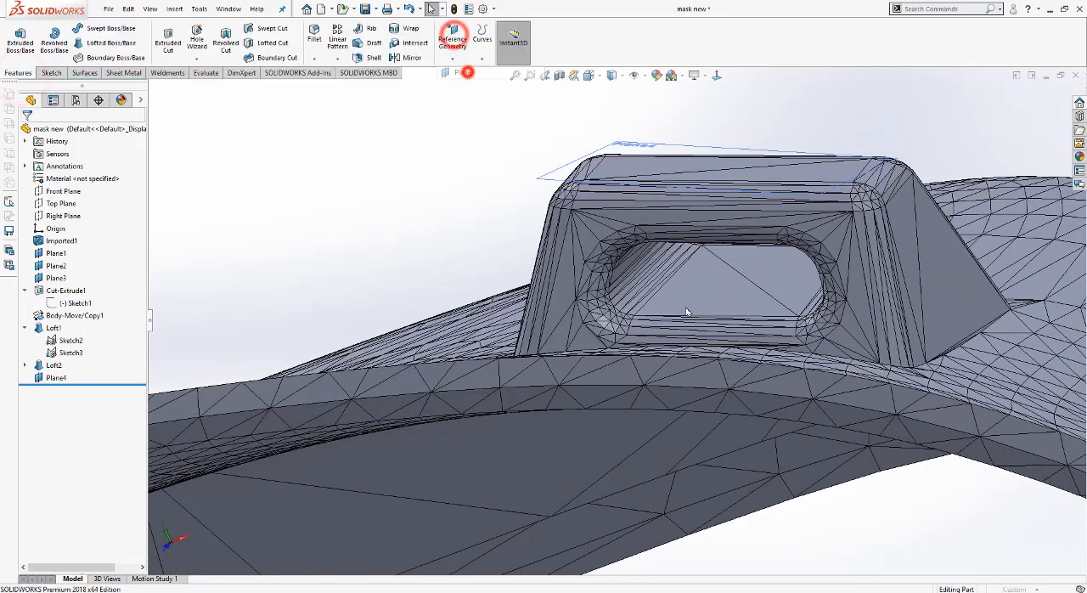
{"action": "left_click", "coordinate": [708, 282]}
{"action": "left_click", "coordinate": [753, 270]}
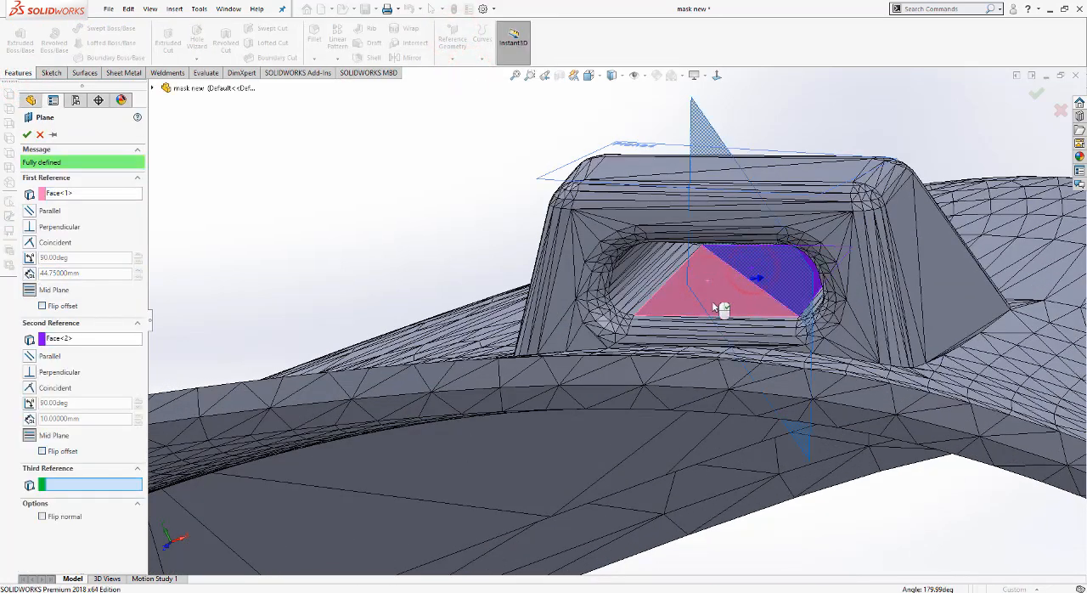
Step: Replace the second face reference with a corner vertex at the slot's upper edge and create the plane
{"action": "left_click", "coordinate": [75, 336]}
{"action": "right_click", "coordinate": [75, 335]}
{"action": "left_click", "coordinate": [100, 343]}
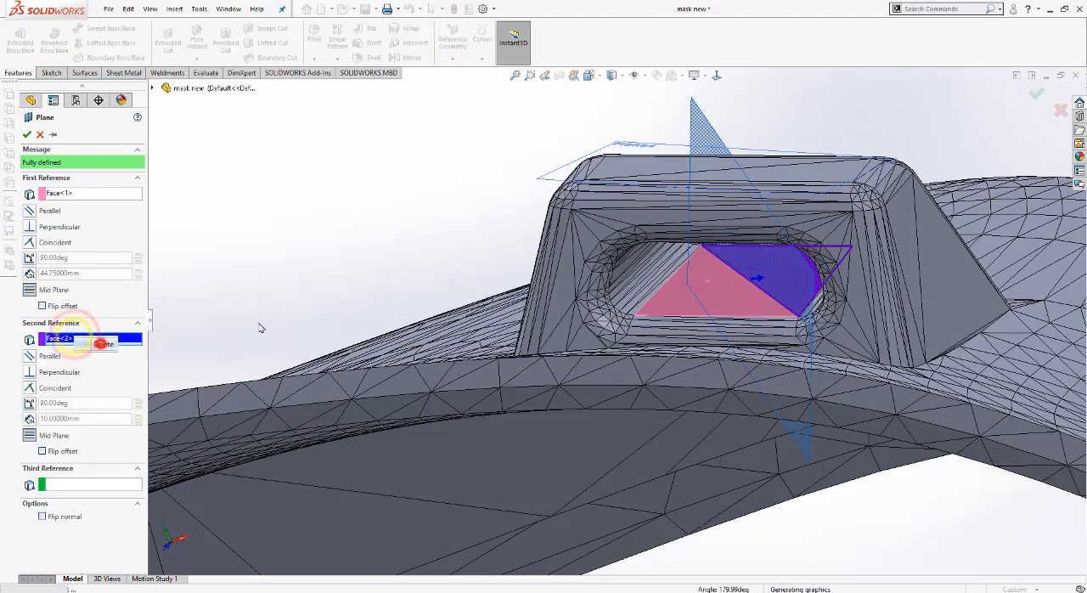
{"action": "scroll", "coordinate": [716, 271], "scroll_direction": "down", "scroll_amount": 1}
{"action": "scroll", "coordinate": [716, 272], "scroll_direction": "up", "scroll_amount": 1}
{"action": "middle_click_drag", "start_coordinate": [716, 272], "coordinate": [807, 261]}
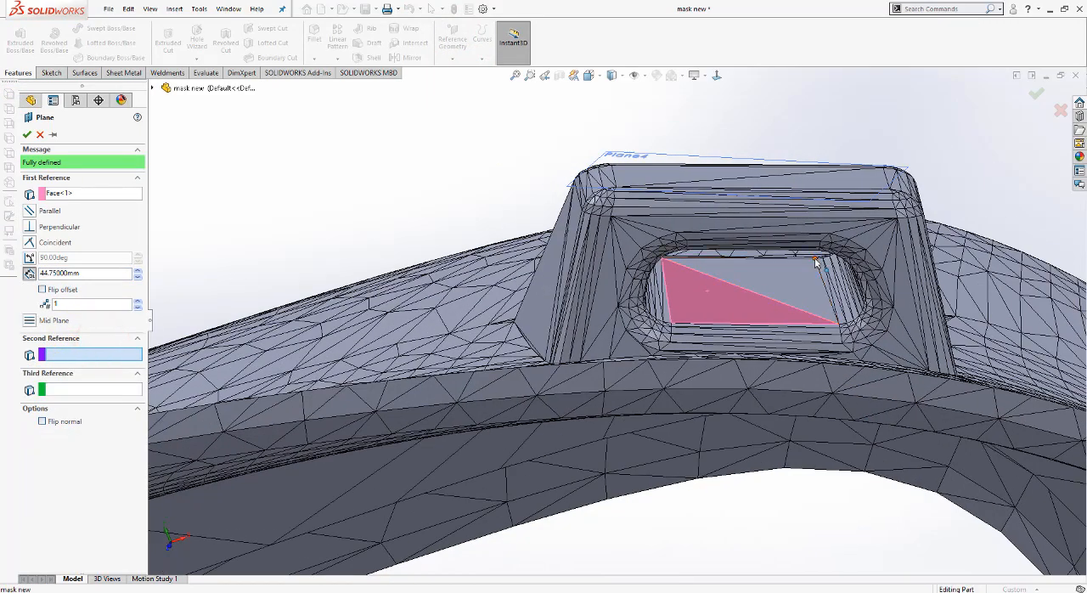
{"action": "left_click", "coordinate": [814, 258]}
{"action": "middle_click_drag", "start_coordinate": [789, 301], "coordinate": [771, 391]}
{"action": "middle_click_drag", "start_coordinate": [770, 331], "coordinate": [790, 392]}
{"action": "left_click", "coordinate": [24, 137]}
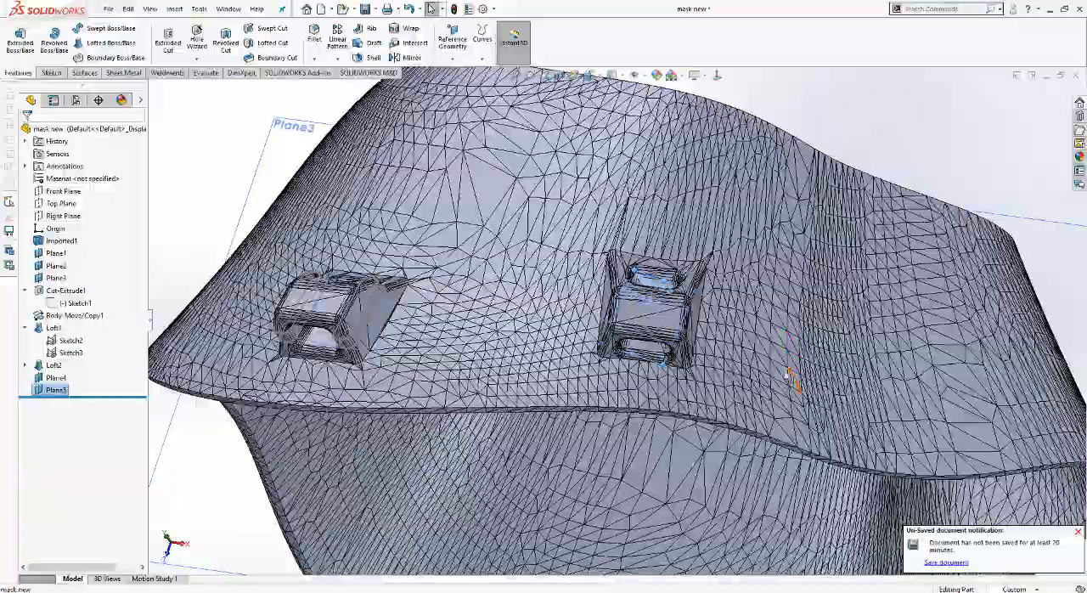
Step: Delete the reference plane just created from the face inside the clip's slot
{"action": "scroll", "coordinate": [790, 378], "scroll_direction": "down", "scroll_amount": 3}
{"action": "middle_click_drag", "start_coordinate": [690, 326], "coordinate": [669, 382]}
{"action": "scroll", "coordinate": [670, 383], "scroll_direction": "up", "scroll_amount": 3}
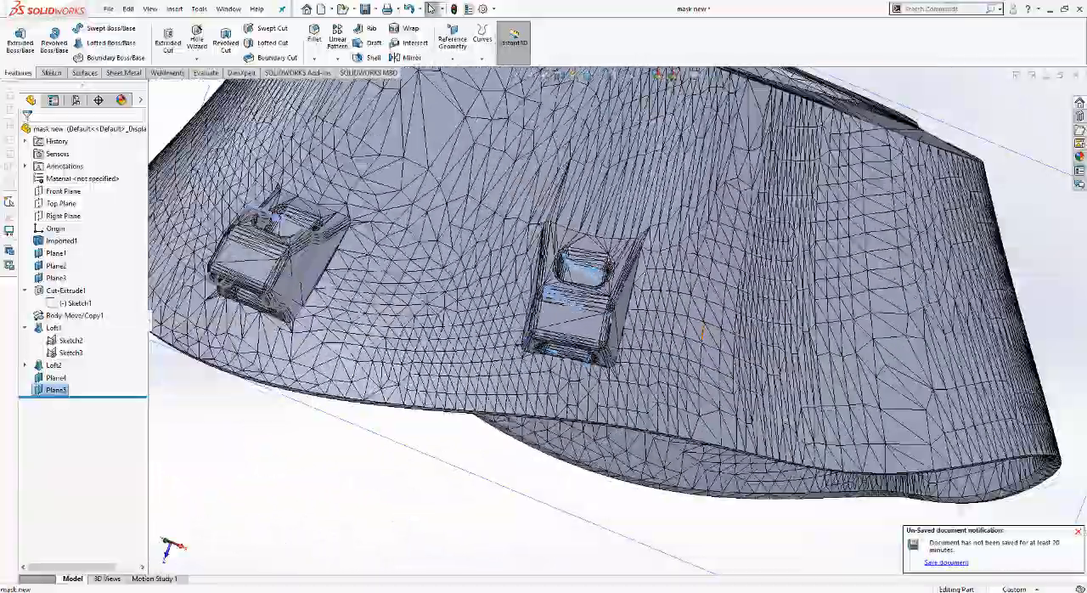
{"action": "scroll", "coordinate": [571, 297], "scroll_direction": "down", "scroll_amount": 3}
{"action": "middle_click_drag", "start_coordinate": [570, 296], "coordinate": [606, 333]}
{"action": "scroll", "coordinate": [606, 334], "scroll_direction": "up", "scroll_amount": 3}
{"action": "scroll", "coordinate": [615, 329], "scroll_direction": "up", "scroll_amount": 3}
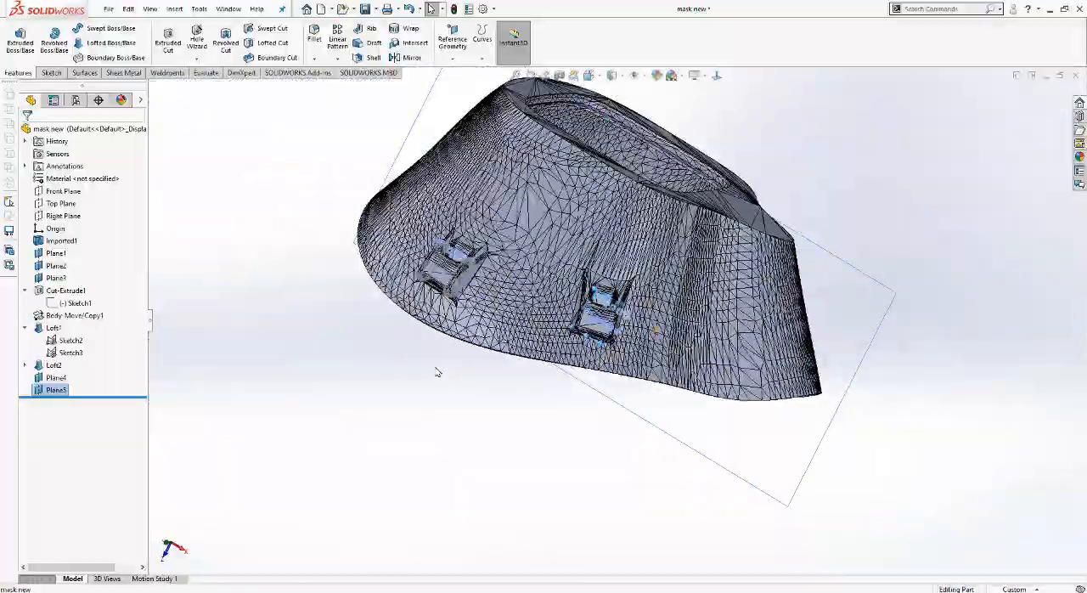
{"action": "key", "text": "Delete"}
{"action": "key", "text": "Return"}
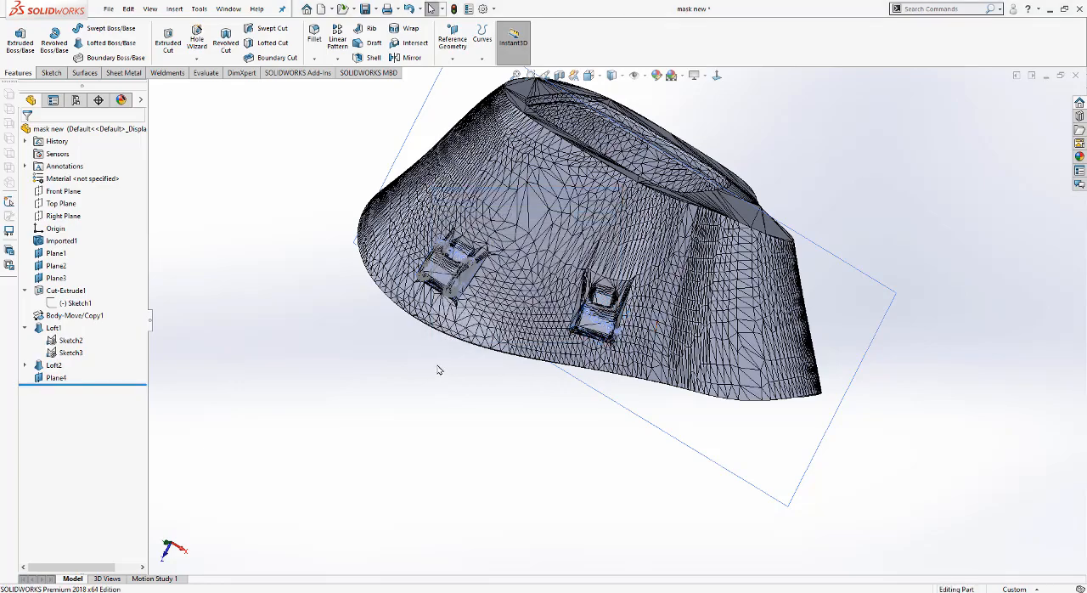
Step: Delete the reference plane lying on the clip's outer face
{"action": "scroll", "coordinate": [747, 299], "scroll_direction": "down", "scroll_amount": 5}
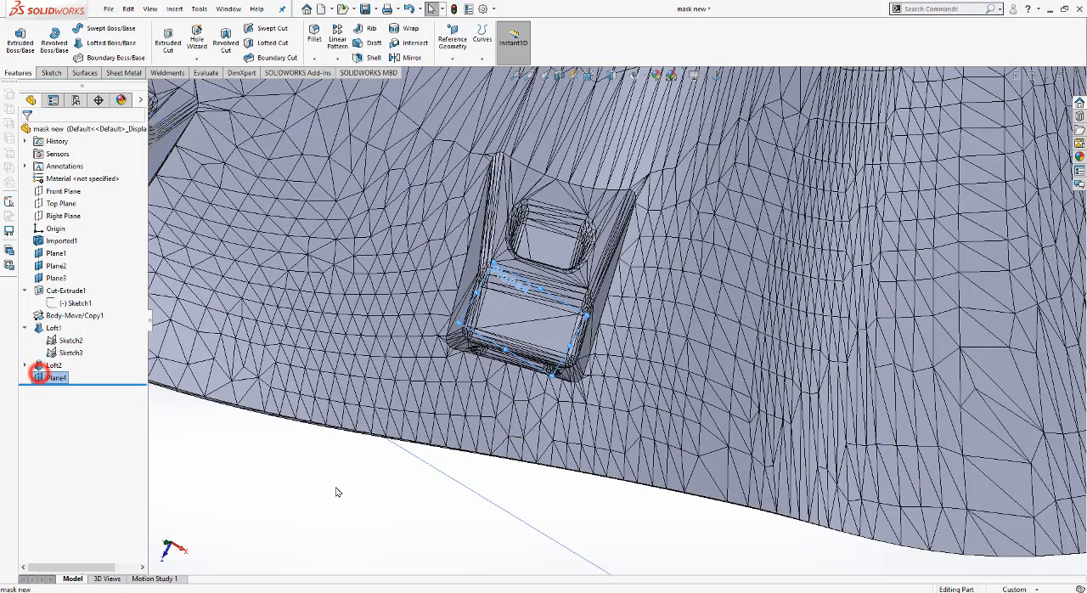
{"action": "key", "text": "Delete"}
{"action": "key", "text": "Return"}
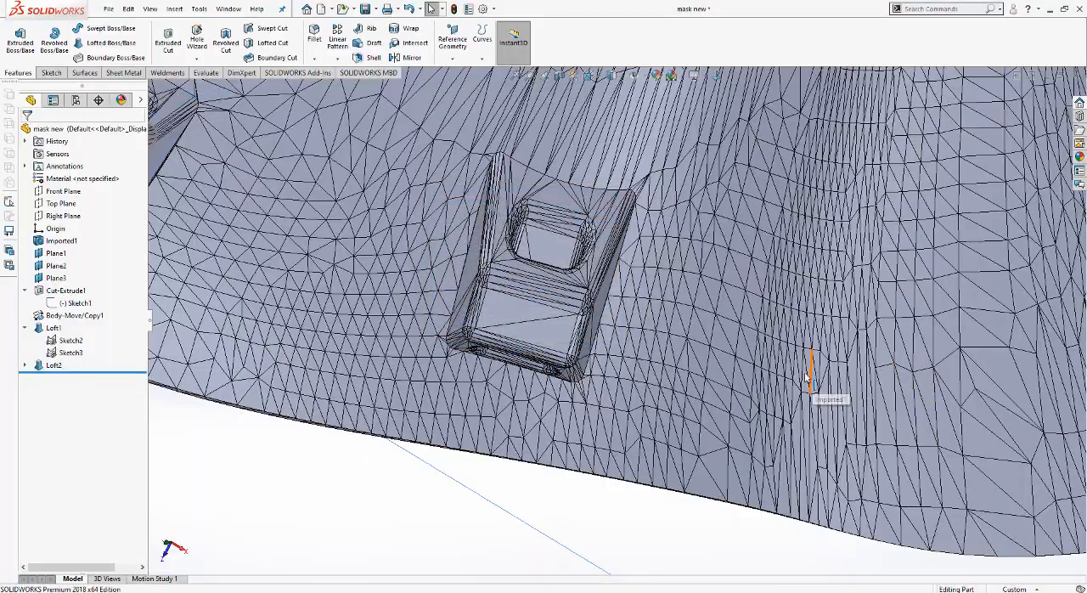
Step: Examine the mask's strap clips and slots from several sides, comparing the remaining unmodified clips with the enlarged one
{"action": "middle_click_drag", "start_coordinate": [719, 314], "coordinate": [512, 414]}
{"action": "scroll", "coordinate": [512, 414], "scroll_direction": "up", "scroll_amount": 6}
{"action": "scroll", "coordinate": [395, 386], "scroll_direction": "down", "scroll_amount": 4}
{"action": "middle_click_drag", "start_coordinate": [406, 371], "coordinate": [398, 238]}
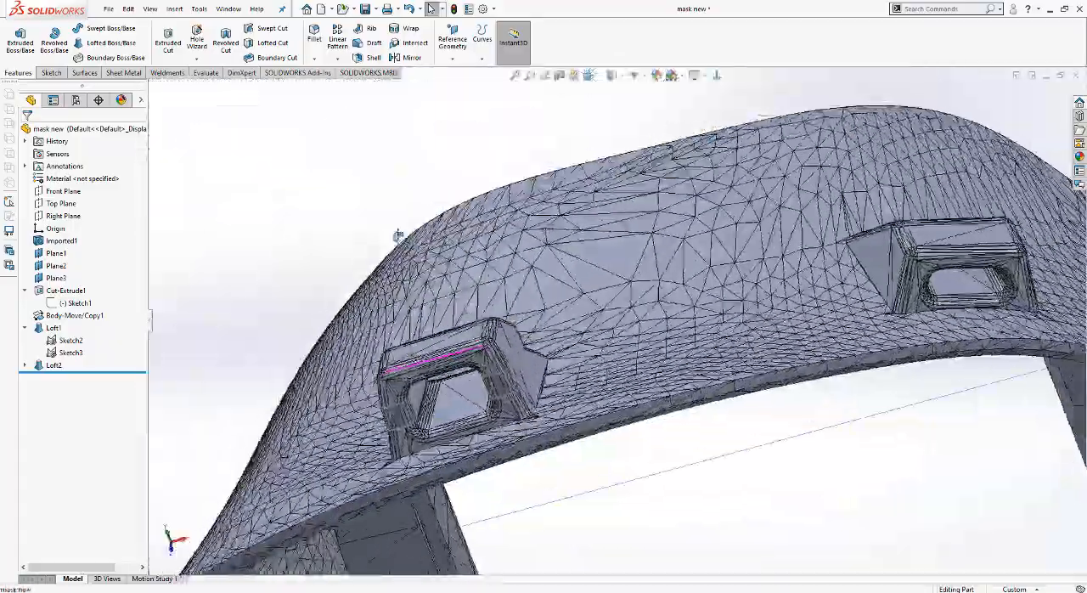
{"action": "scroll", "coordinate": [520, 394], "scroll_direction": "up", "scroll_amount": 4}
{"action": "scroll", "coordinate": [520, 393], "scroll_direction": "up", "scroll_amount": 1}
{"action": "middle_click_drag", "start_coordinate": [608, 440], "coordinate": [682, 214]}
{"action": "scroll", "coordinate": [647, 319], "scroll_direction": "up", "scroll_amount": 3}
{"action": "scroll", "coordinate": [661, 330], "scroll_direction": "down", "scroll_amount": 5}
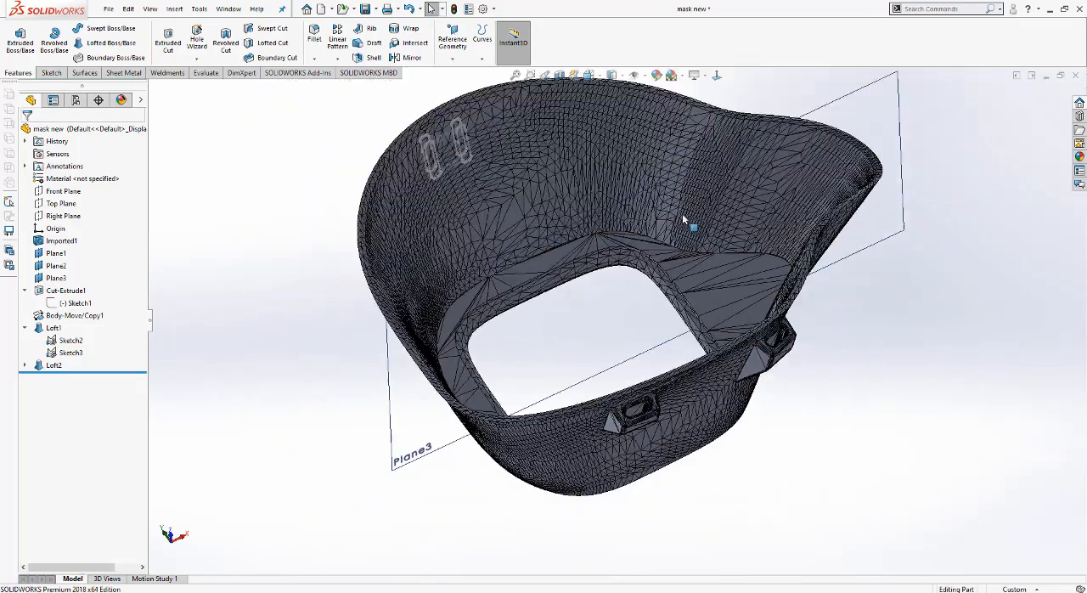
{"action": "scroll", "coordinate": [682, 229], "scroll_direction": "up", "scroll_amount": 3}
{"action": "scroll", "coordinate": [667, 319], "scroll_direction": "down", "scroll_amount": 2}
{"action": "middle_click_drag", "start_coordinate": [667, 319], "coordinate": [481, 353]}
{"action": "scroll", "coordinate": [615, 212], "scroll_direction": "up", "scroll_amount": 2}
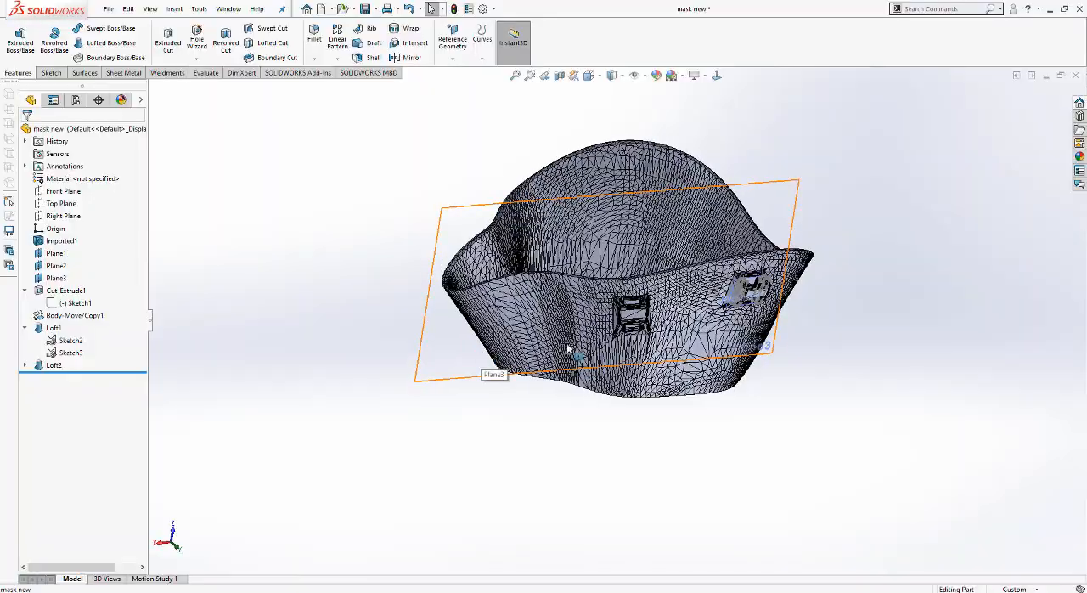
{"action": "scroll", "coordinate": [641, 311], "scroll_direction": "down", "scroll_amount": 7}
{"action": "middle_click_drag", "start_coordinate": [643, 310], "coordinate": [544, 293]}
{"action": "scroll", "coordinate": [538, 294], "scroll_direction": "down", "scroll_amount": 2}
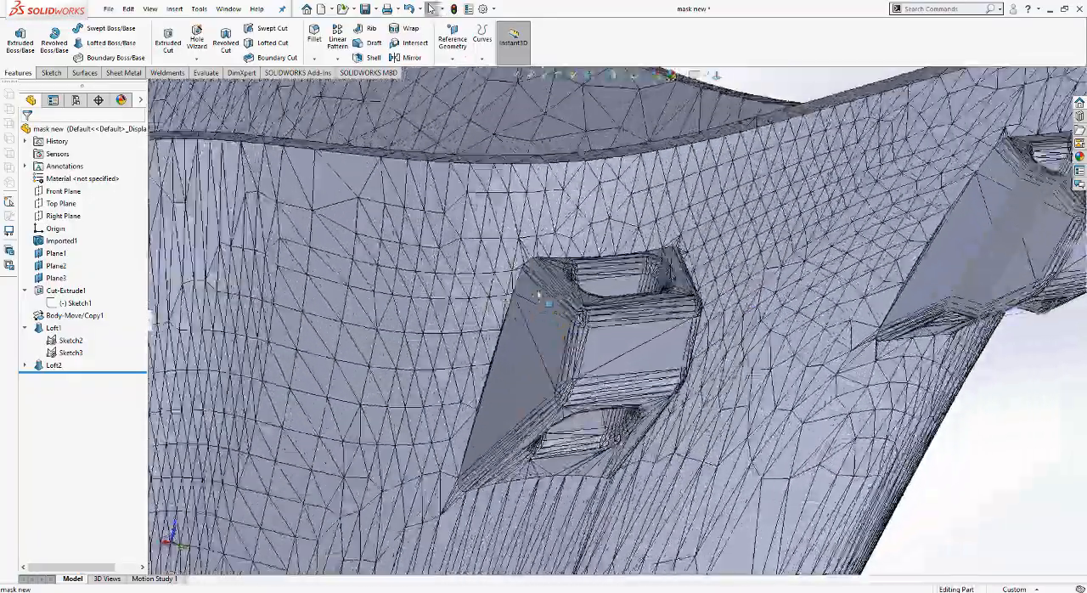
{"action": "scroll", "coordinate": [536, 290], "scroll_direction": "down", "scroll_amount": 4}
{"action": "scroll", "coordinate": [643, 307], "scroll_direction": "up", "scroll_amount": 3}
{"action": "scroll", "coordinate": [651, 303], "scroll_direction": "down", "scroll_amount": 3}
{"action": "middle_click_drag", "start_coordinate": [652, 302], "coordinate": [558, 341]}
{"action": "scroll", "coordinate": [711, 246], "scroll_direction": "up", "scroll_amount": 2}
{"action": "scroll", "coordinate": [823, 374], "scroll_direction": "up", "scroll_amount": 1}
{"action": "scroll", "coordinate": [803, 458], "scroll_direction": "down", "scroll_amount": 5}
{"action": "scroll", "coordinate": [776, 452], "scroll_direction": "up", "scroll_amount": 5}
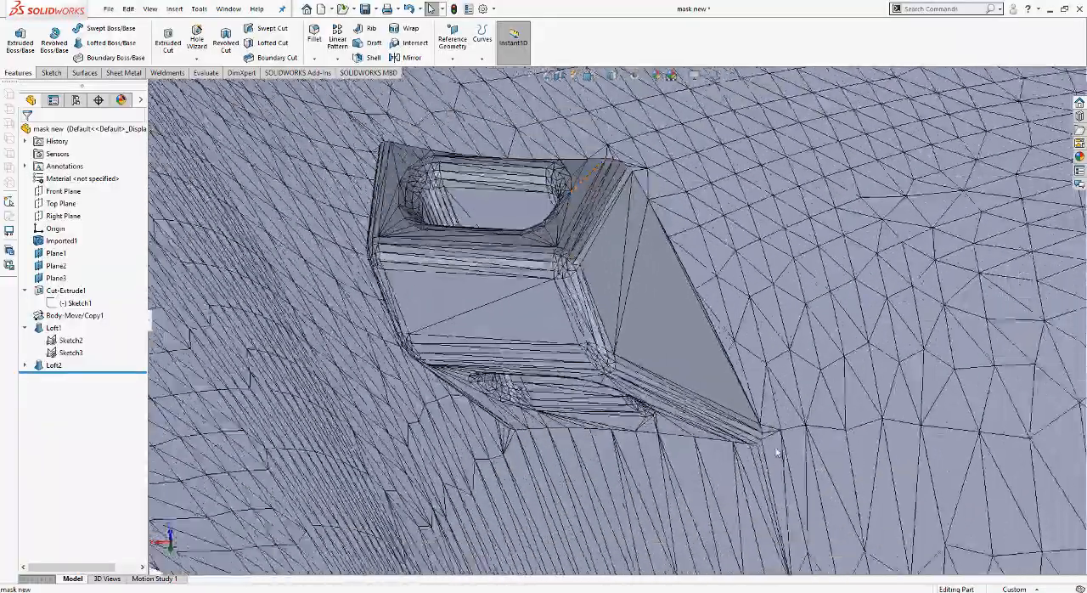
{"action": "middle_click_drag", "start_coordinate": [777, 452], "coordinate": [1, 442]}
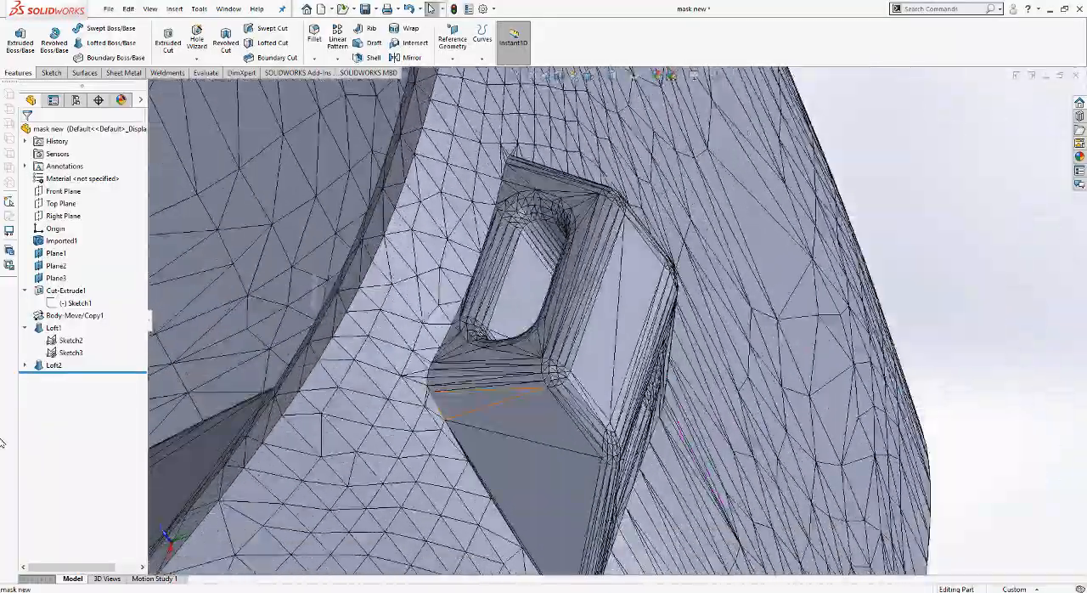
{"action": "scroll", "coordinate": [580, 302], "scroll_direction": "up", "scroll_amount": 8}
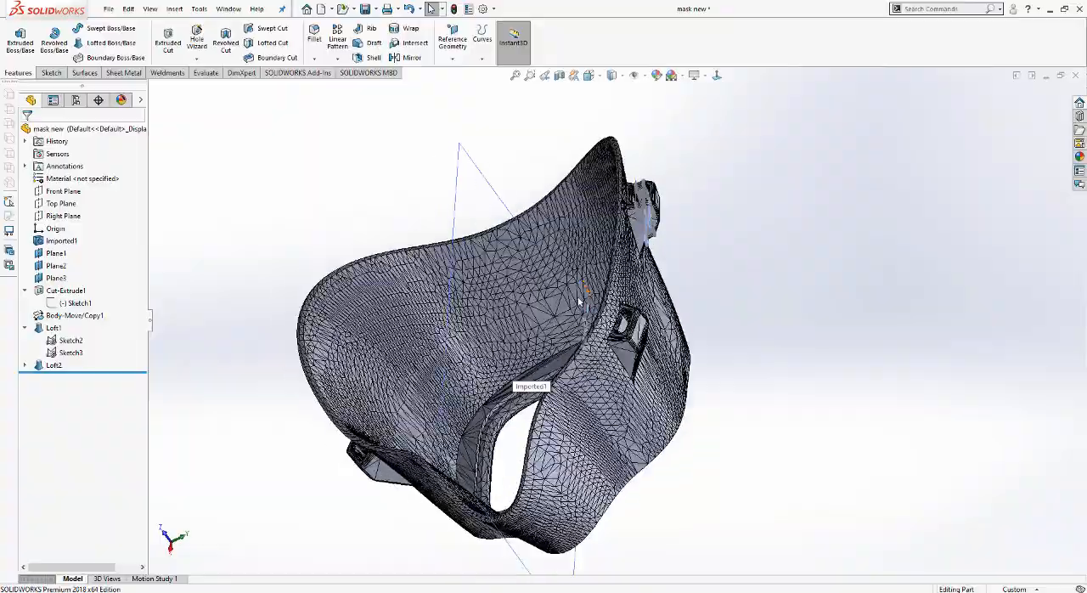
{"action": "middle_click_drag", "start_coordinate": [579, 301], "coordinate": [430, 502]}
{"action": "scroll", "coordinate": [628, 294], "scroll_direction": "up", "scroll_amount": 3}
{"action": "scroll", "coordinate": [629, 294], "scroll_direction": "down", "scroll_amount": 3}
{"action": "scroll", "coordinate": [429, 442], "scroll_direction": "down", "scroll_amount": 2}
{"action": "scroll", "coordinate": [463, 346], "scroll_direction": "up", "scroll_amount": 3}
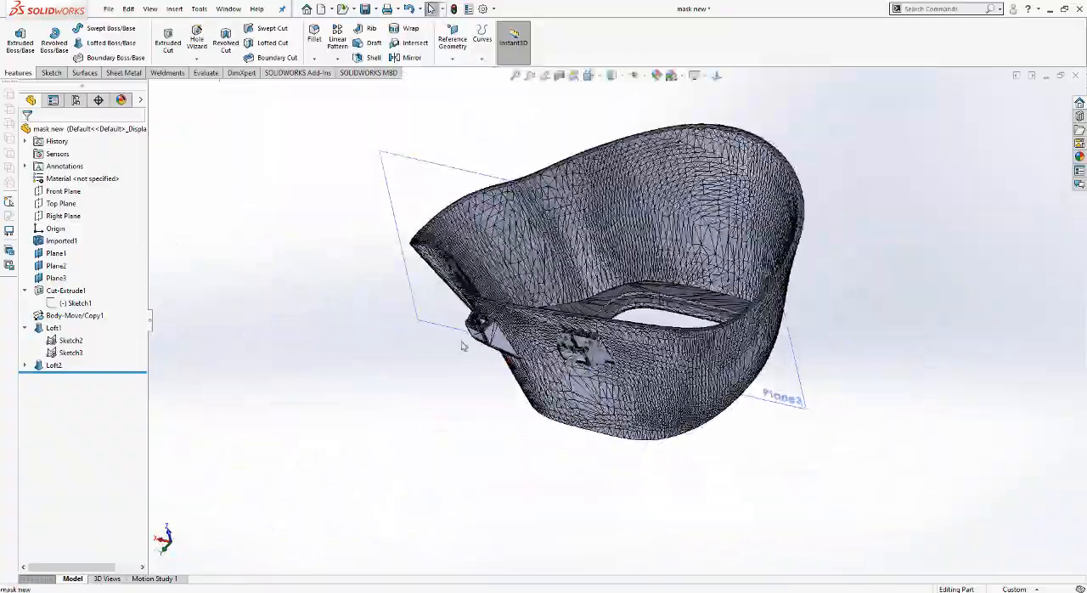
{"action": "scroll", "coordinate": [463, 345], "scroll_direction": "down", "scroll_amount": 8}
{"action": "middle_click_drag", "start_coordinate": [605, 314], "coordinate": [660, 396]}
{"action": "middle_click_drag", "start_coordinate": [639, 448], "coordinate": [699, 354]}
{"action": "scroll", "coordinate": [699, 354], "scroll_direction": "up", "scroll_amount": 5}
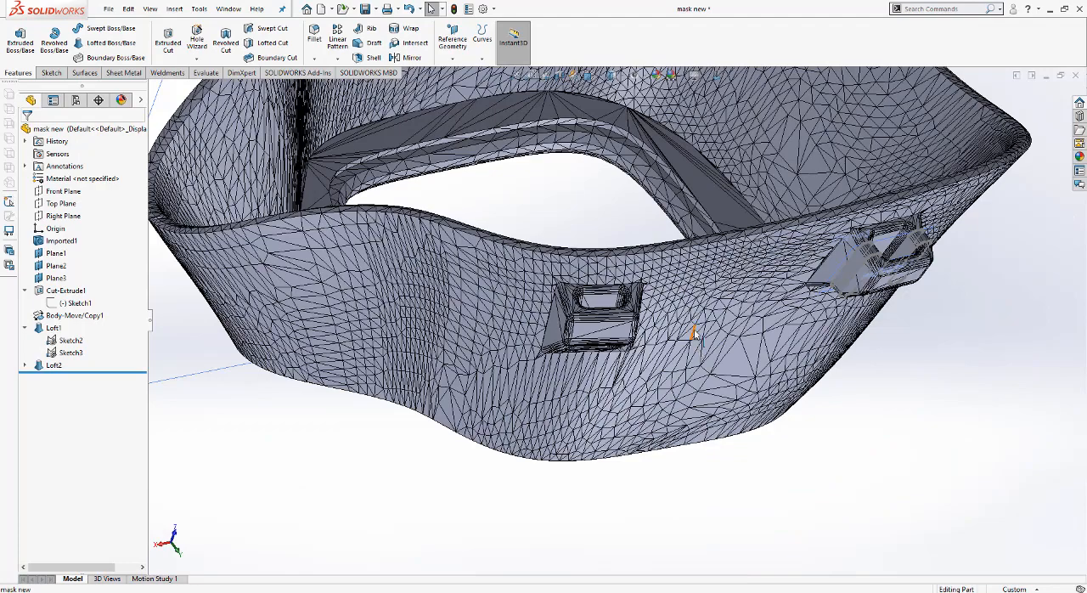
Step: Create a reference plane perpendicular to the triangular face inside the next clip's slot and coincident with that face's upper edge
{"action": "scroll", "coordinate": [646, 335], "scroll_direction": "down", "scroll_amount": 3}
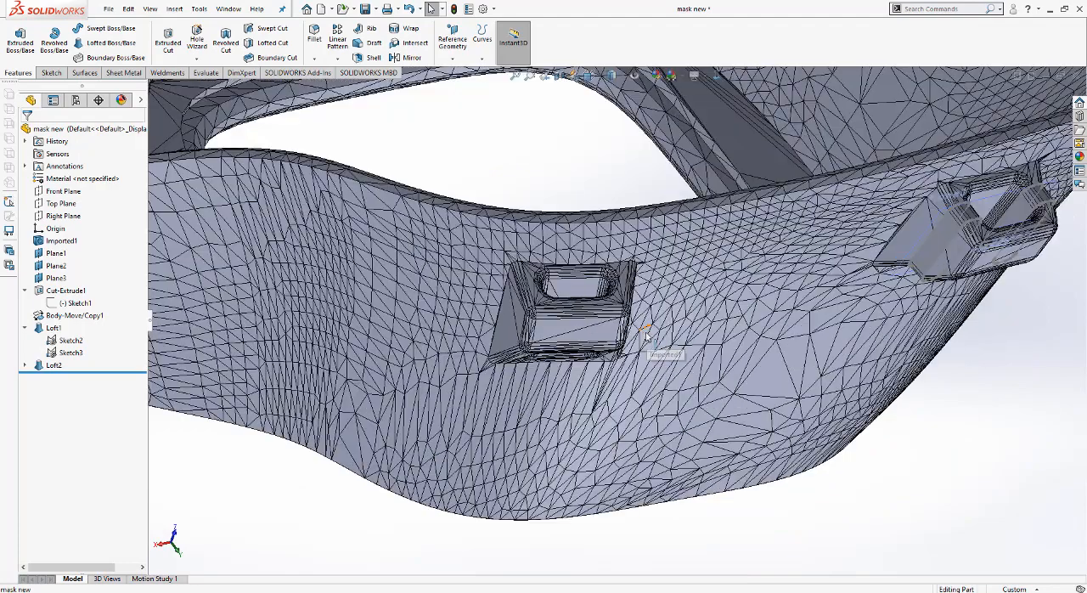
{"action": "left_click", "coordinate": [457, 58]}
{"action": "left_click", "coordinate": [463, 77]}
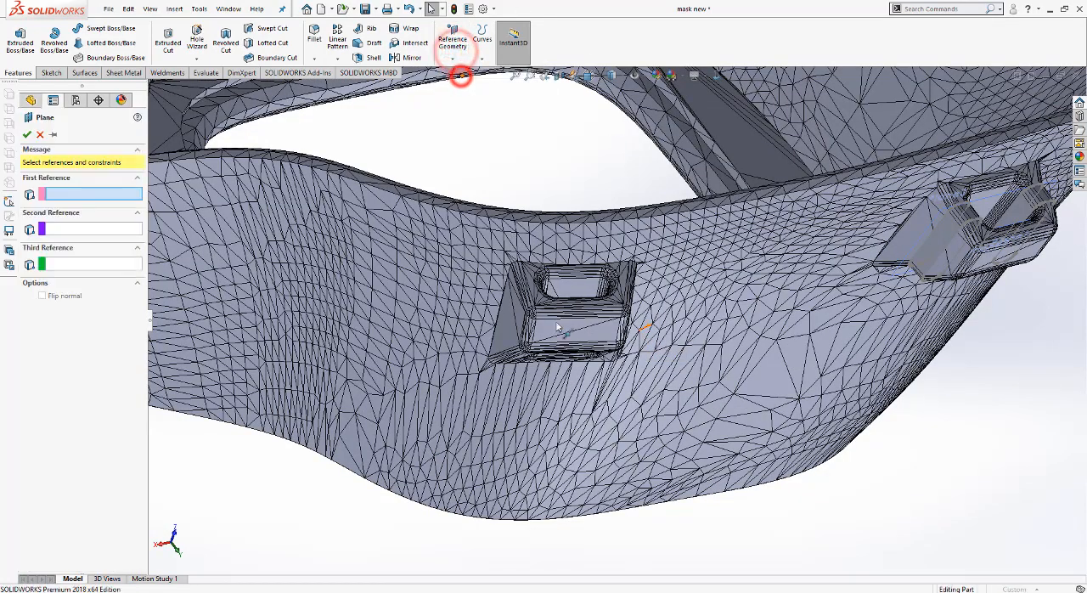
{"action": "scroll", "coordinate": [584, 319], "scroll_direction": "down", "scroll_amount": 5}
{"action": "left_click", "coordinate": [585, 260]}
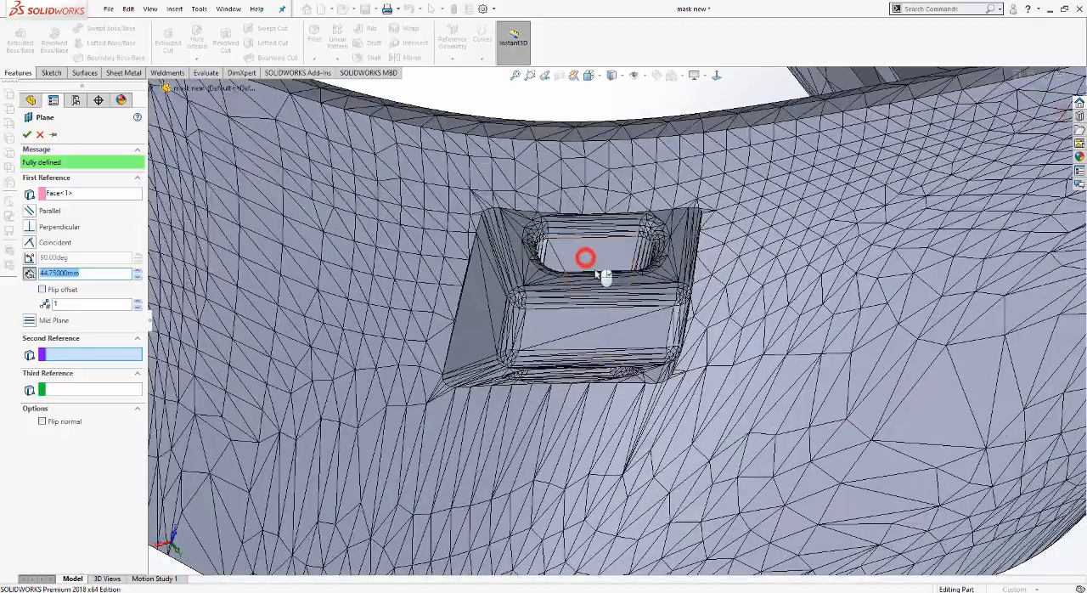
{"action": "middle_click_drag", "start_coordinate": [586, 261], "coordinate": [587, 207]}
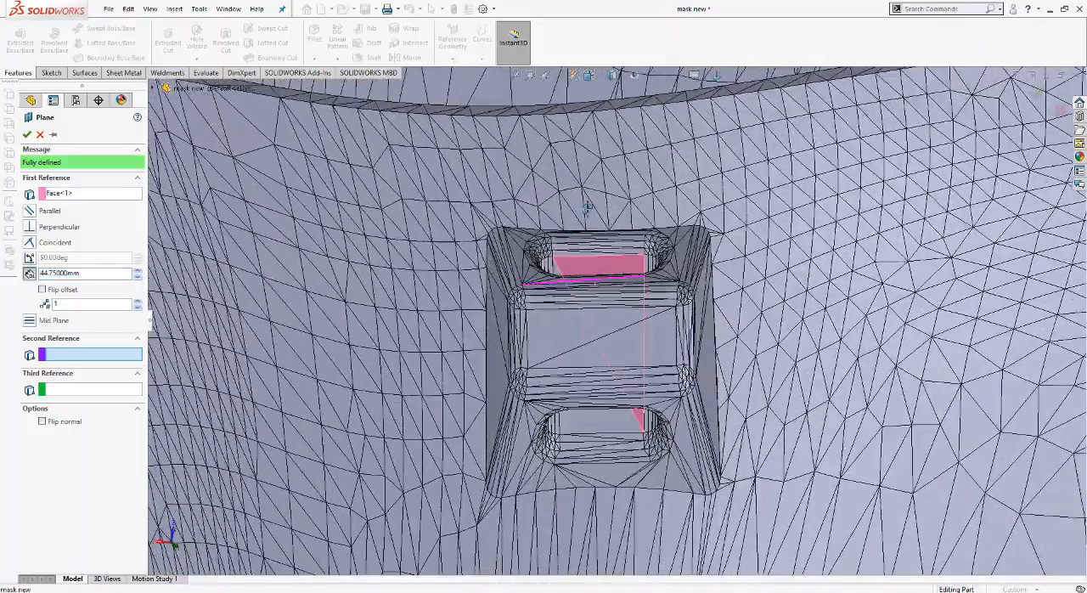
{"action": "left_click", "coordinate": [578, 256]}
{"action": "middle_click_drag", "start_coordinate": [583, 286], "coordinate": [584, 468]}
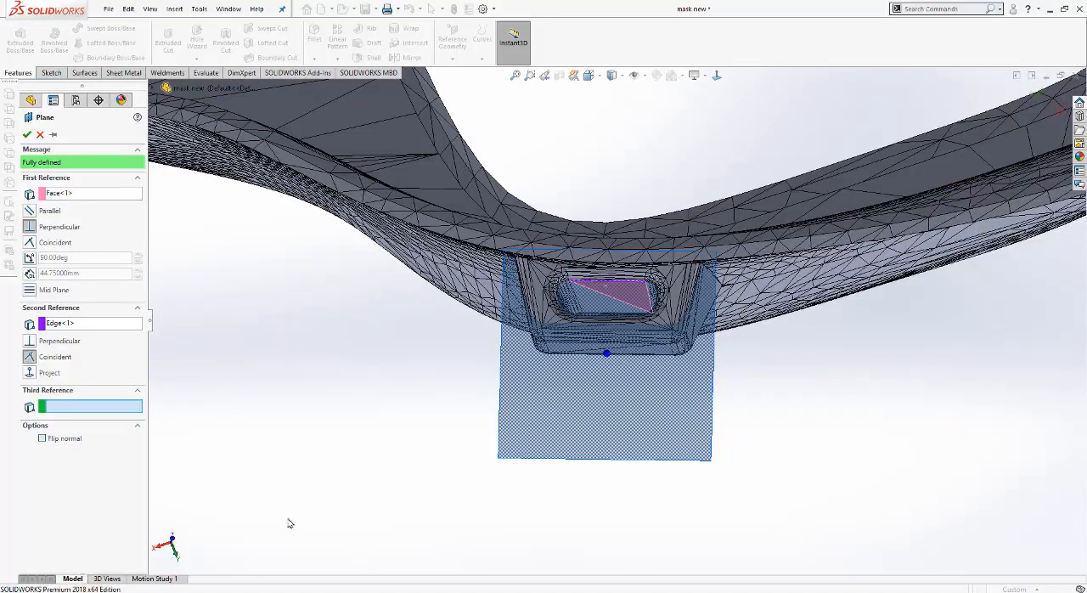
{"action": "scroll", "coordinate": [499, 421], "scroll_direction": "up", "scroll_amount": 2}
{"action": "scroll", "coordinate": [637, 303], "scroll_direction": "down", "scroll_amount": 5}
{"action": "middle_click_drag", "start_coordinate": [639, 301], "coordinate": [600, 208]}
{"action": "left_click", "coordinate": [26, 134]}
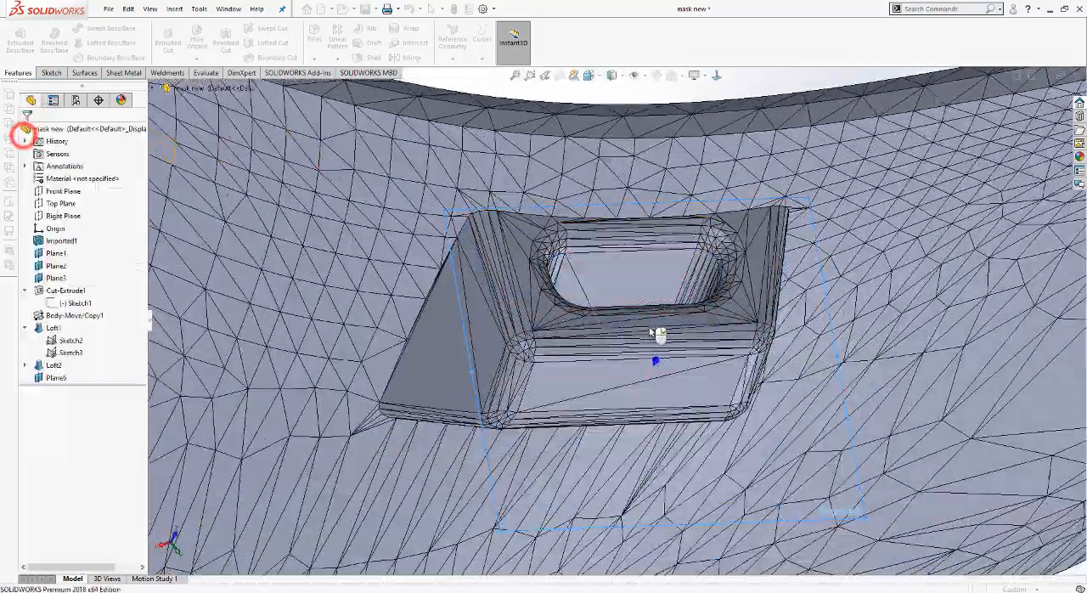
Step: Open a new sketch on the reference plane just created and orient the view normal to it at the clip
{"action": "right_click", "coordinate": [53, 375]}
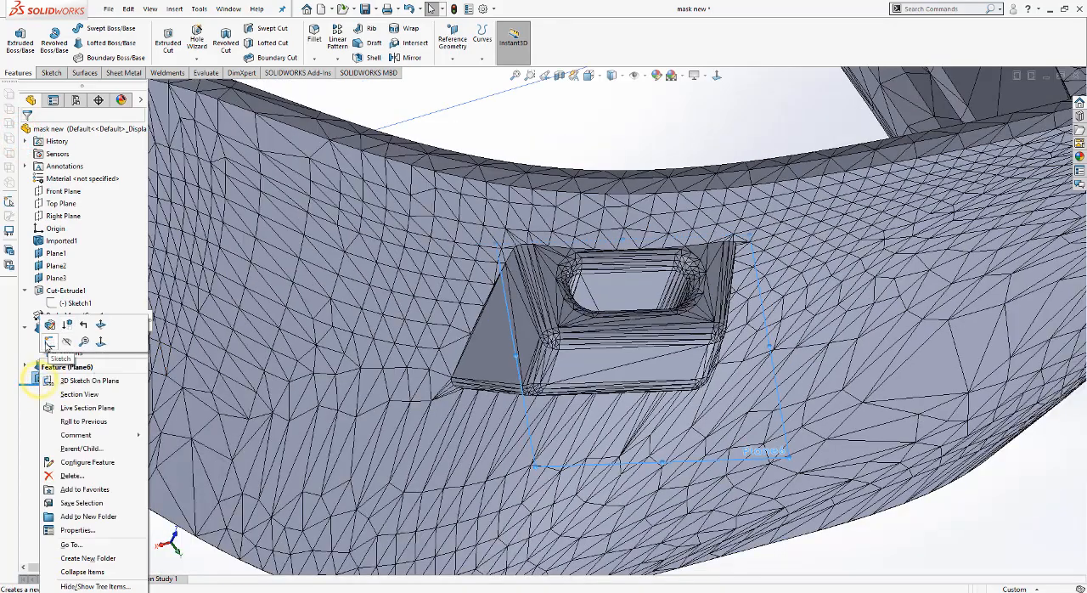
{"action": "left_click", "coordinate": [49, 341]}
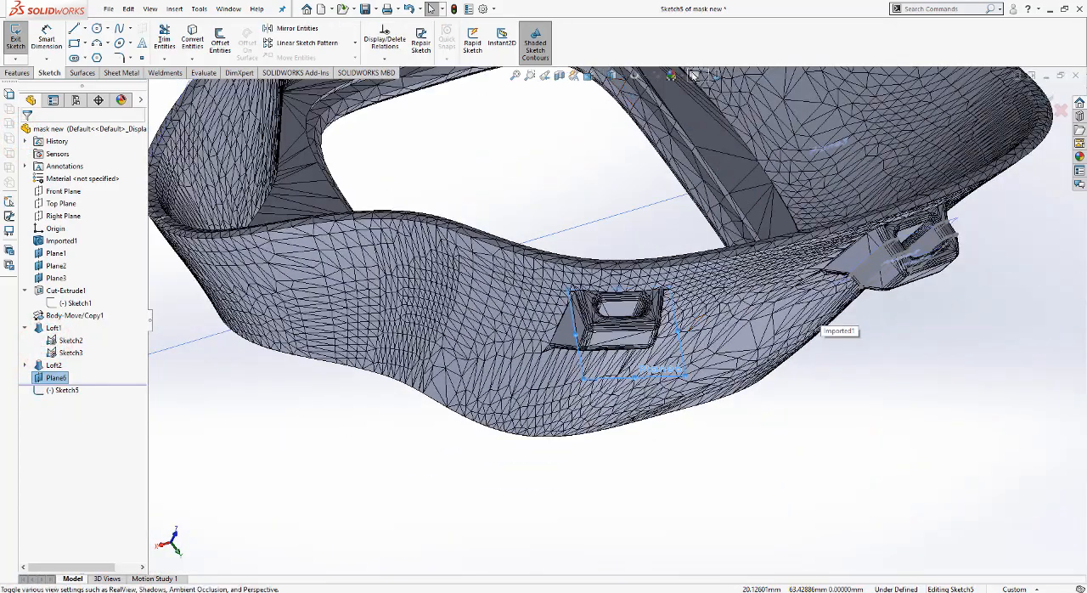
{"action": "left_click", "coordinate": [716, 75]}
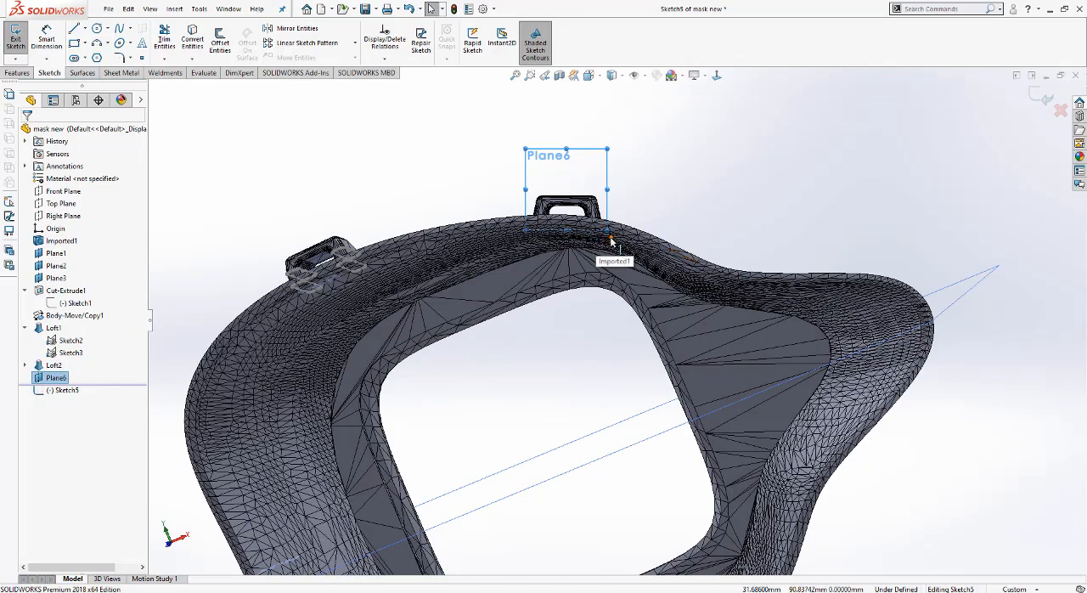
{"action": "scroll", "coordinate": [623, 180], "scroll_direction": "down", "scroll_amount": 7}
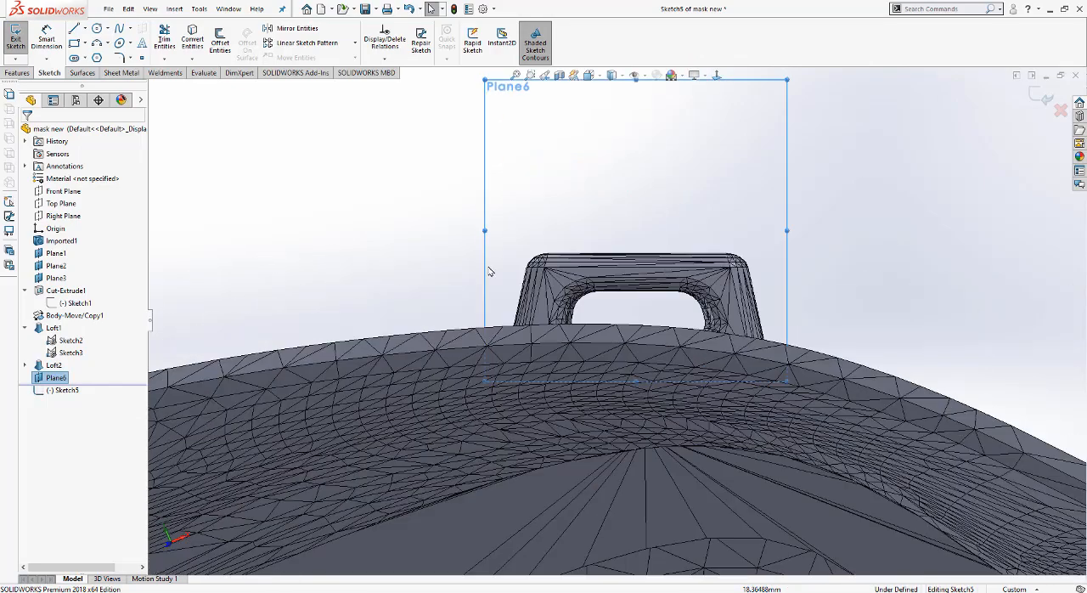
{"action": "scroll", "coordinate": [667, 326], "scroll_direction": "down", "scroll_amount": 3}
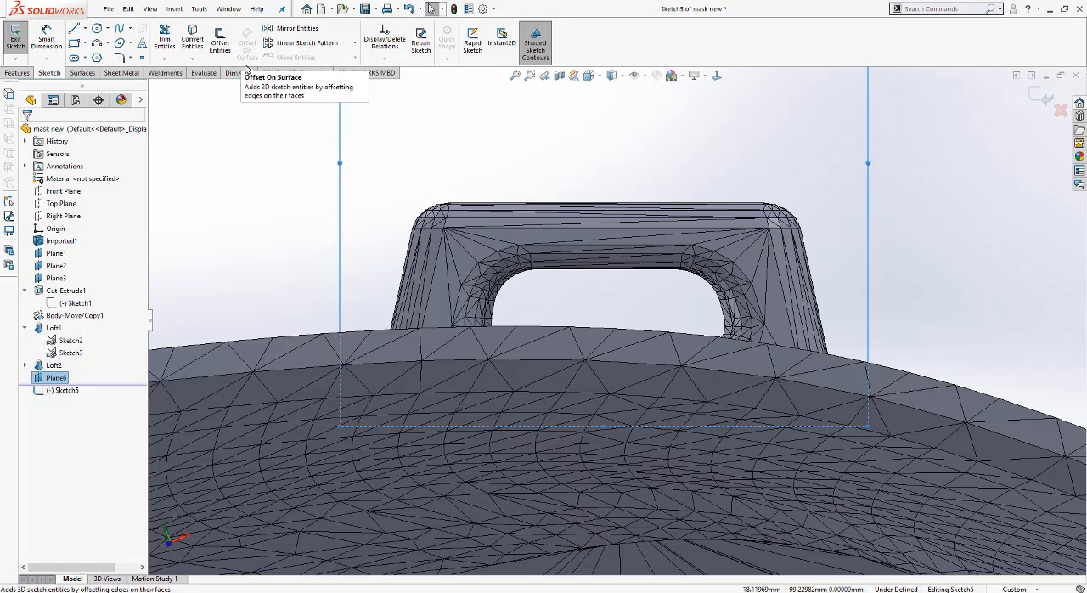
{"action": "scroll", "coordinate": [439, 327], "scroll_direction": "down", "scroll_amount": 2}
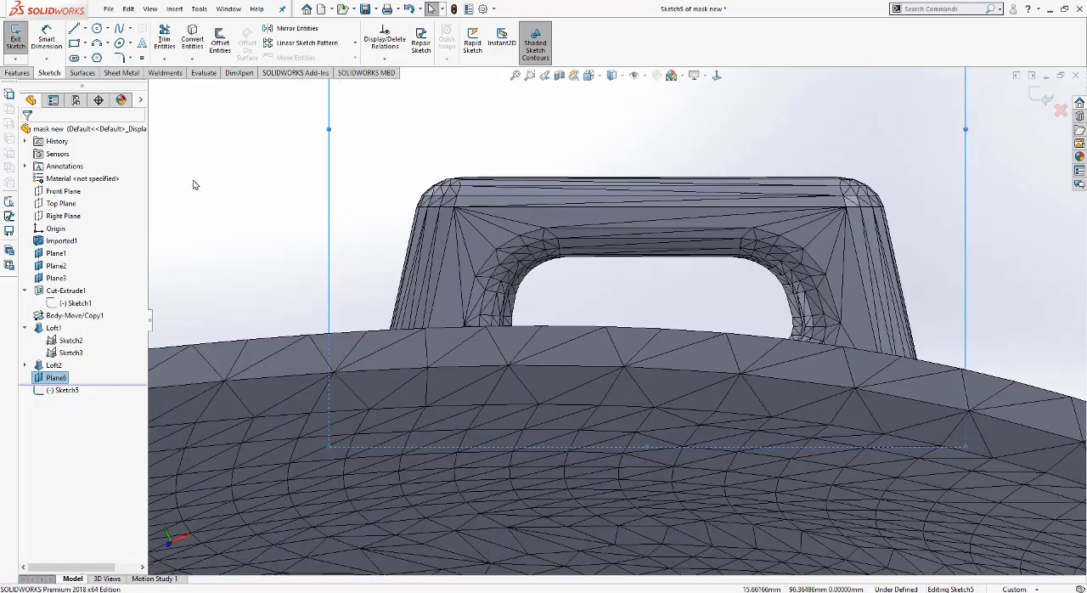
Step: Sketch a center rectangle about 11.9 mm wide and 1.4 mm high across the clip, centred in its slot opening
{"action": "left_click", "coordinate": [84, 43]}
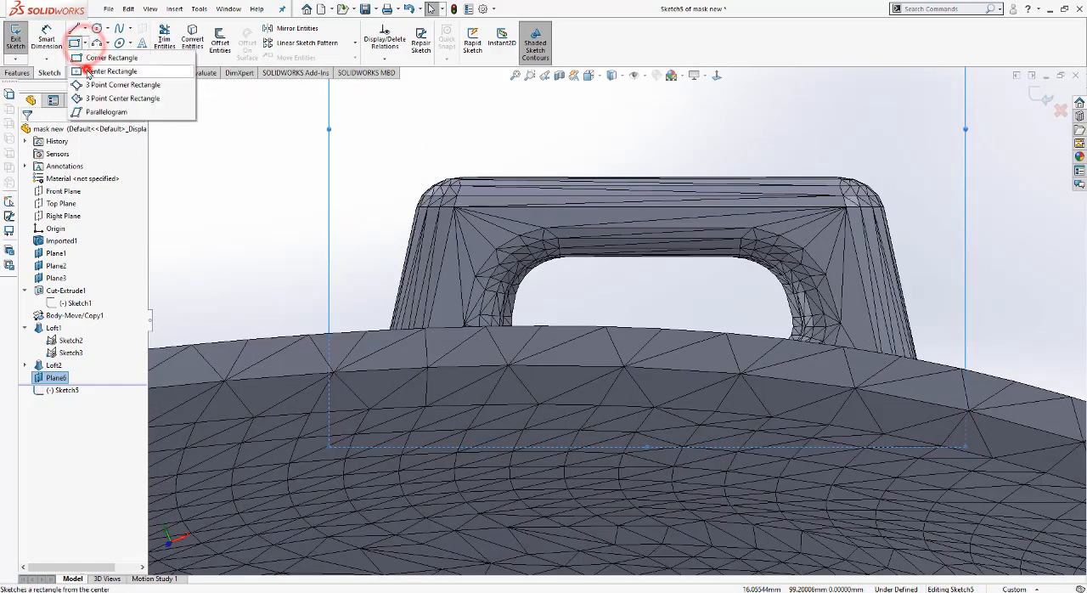
{"action": "left_click", "coordinate": [87, 71]}
{"action": "left_click", "coordinate": [645, 293]}
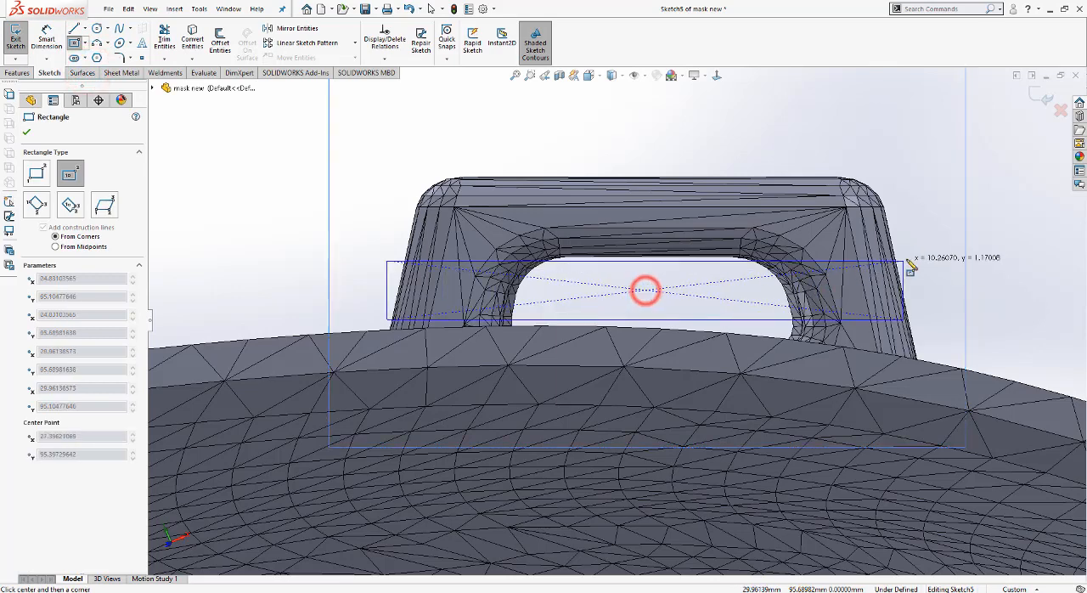
{"action": "left_click", "coordinate": [943, 255]}
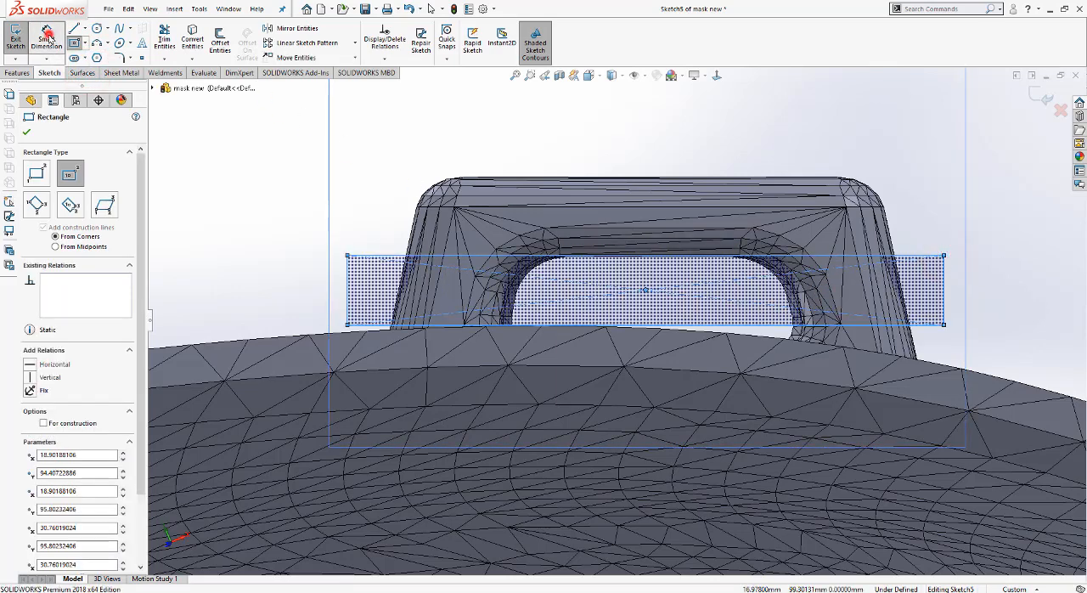
Step: Dimension the rectangle's height to 0.1 mm
{"action": "left_click", "coordinate": [46, 39]}
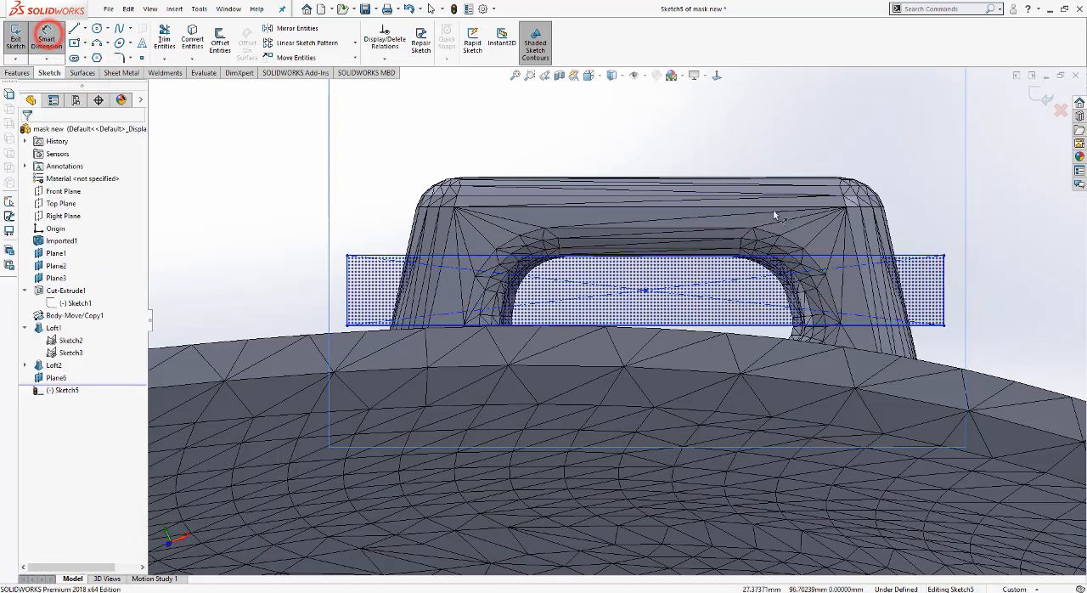
{"action": "left_click", "coordinate": [946, 282]}
{"action": "left_click", "coordinate": [995, 282]}
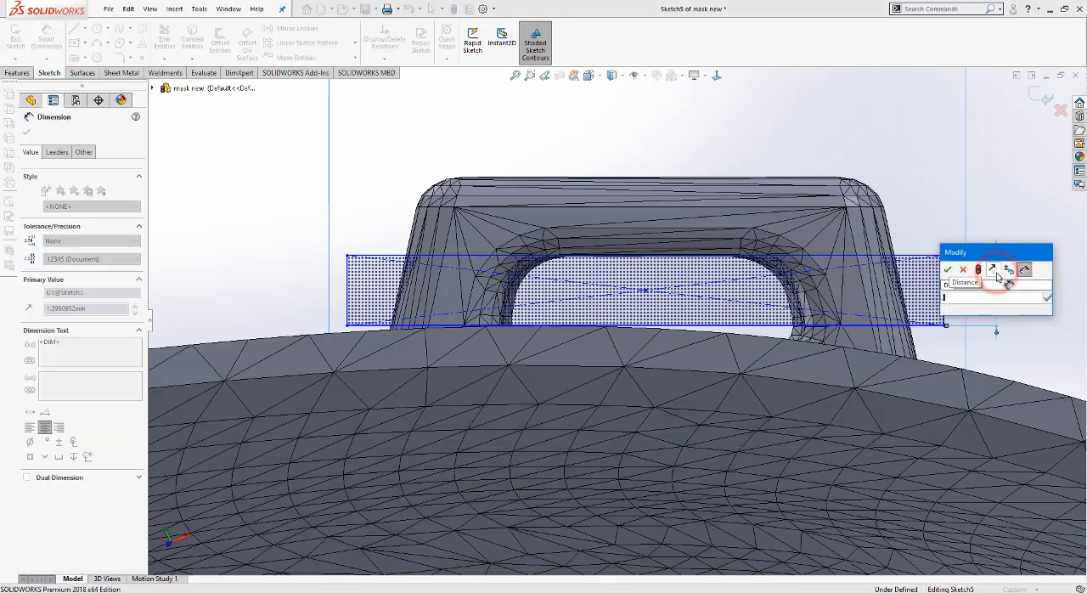
{"action": "type", "text": ".1"}
{"action": "key", "text": "Return"}
{"action": "key", "text": "Escape"}
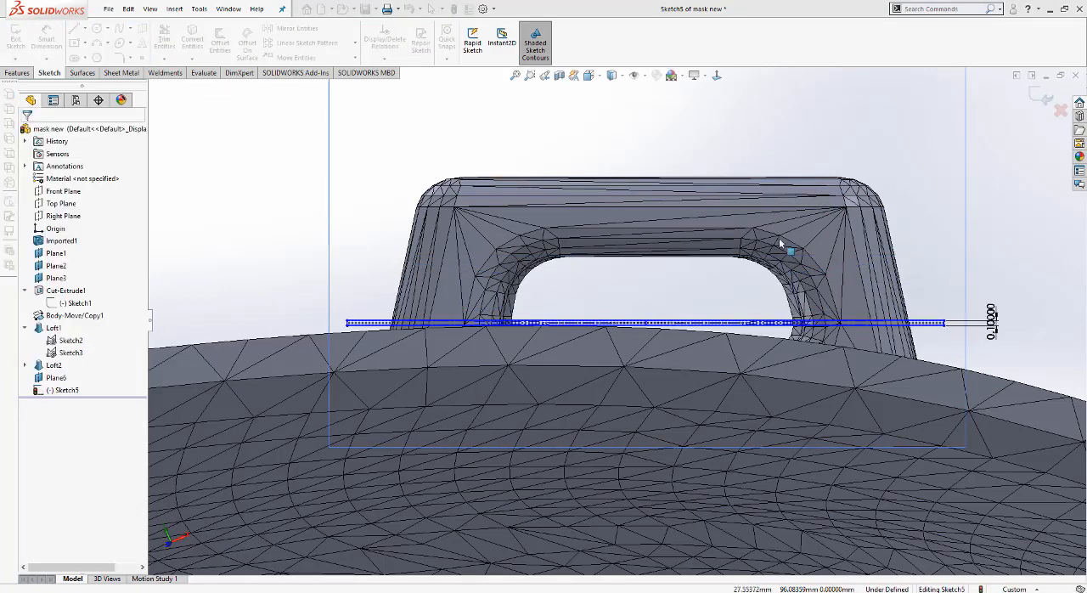
Step: Try a parallel relation between the clip's outer edge and the rectangle's upper line, and undo it
{"action": "left_click", "coordinate": [773, 175]}
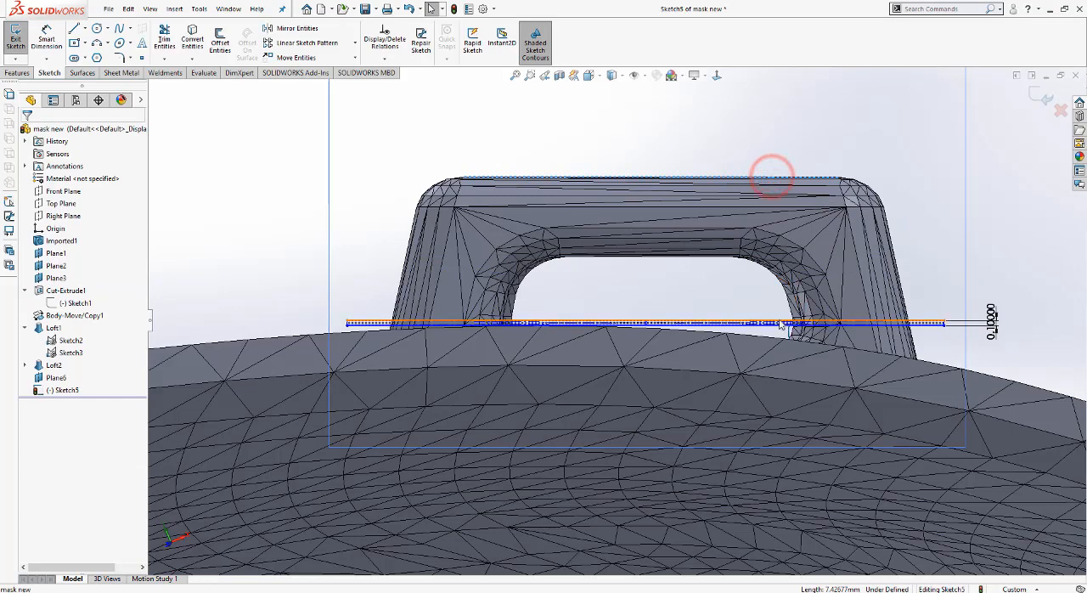
{"action": "left_click", "coordinate": [779, 321]}
{"action": "left_click", "coordinate": [746, 330], "text": "ctrl"}
{"action": "left_click", "coordinate": [34, 342]}
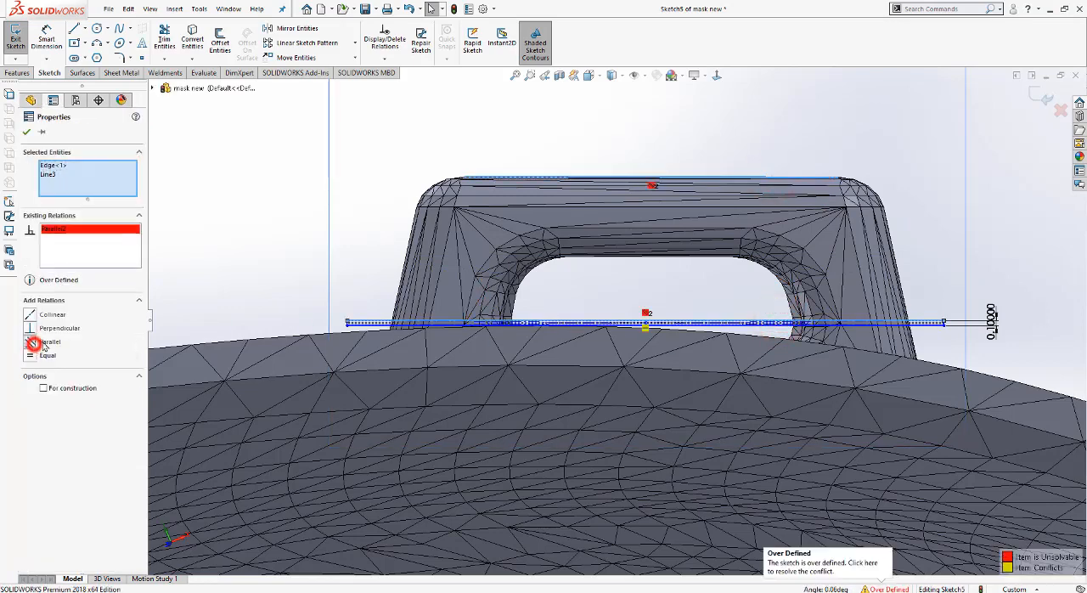
{"action": "key", "text": "Escape"}
{"action": "key", "text": "ctrl+z"}
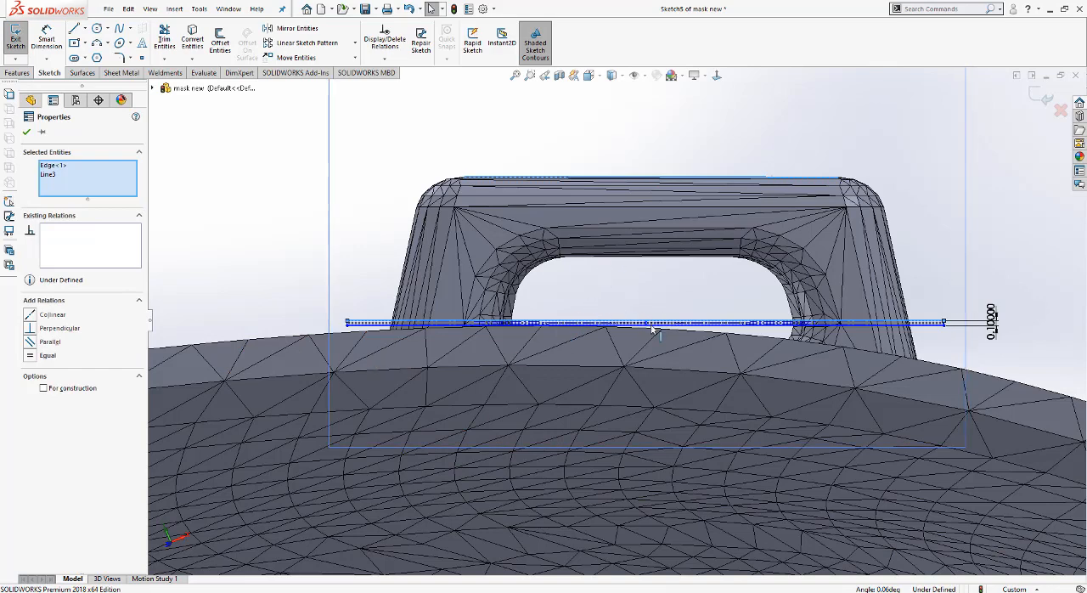
Step: Move the thin rectangle outward within the clip's slot and dimension its centre point 2 mm from the clip's outer edge
{"action": "mouse_move", "coordinate": [647, 321]}
{"action": "left_mouse_down"}
{"action": "mouse_move", "coordinate": [647, 191]}
{"action": "mouse_move", "coordinate": [648, 276]}
{"action": "left_mouse_up"}
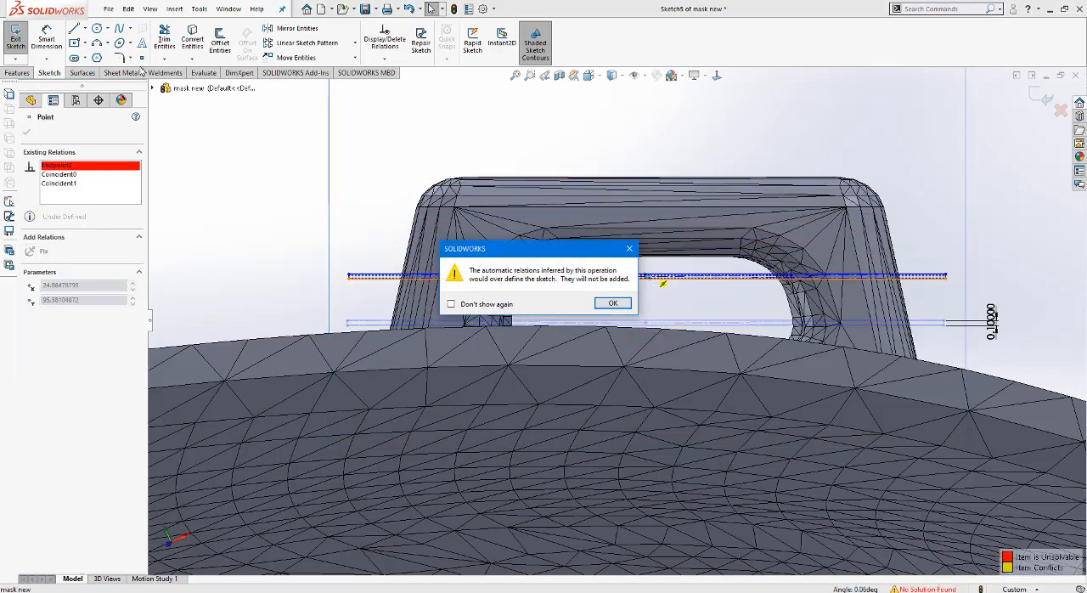
{"action": "left_click", "coordinate": [614, 303]}
{"action": "left_click", "coordinate": [55, 36]}
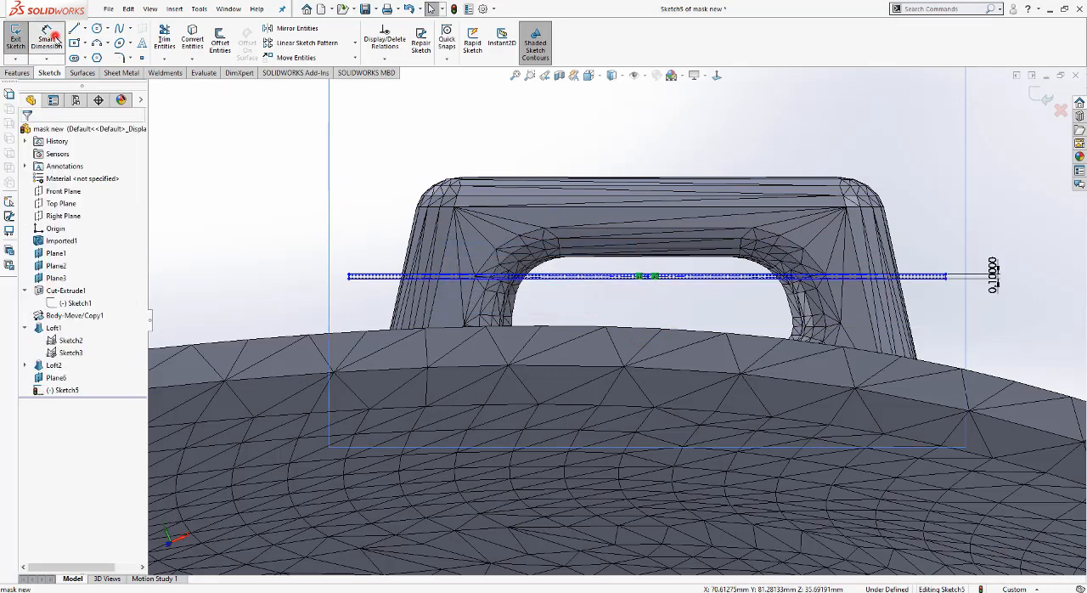
{"action": "left_click", "coordinate": [648, 277]}
{"action": "left_click", "coordinate": [642, 177]}
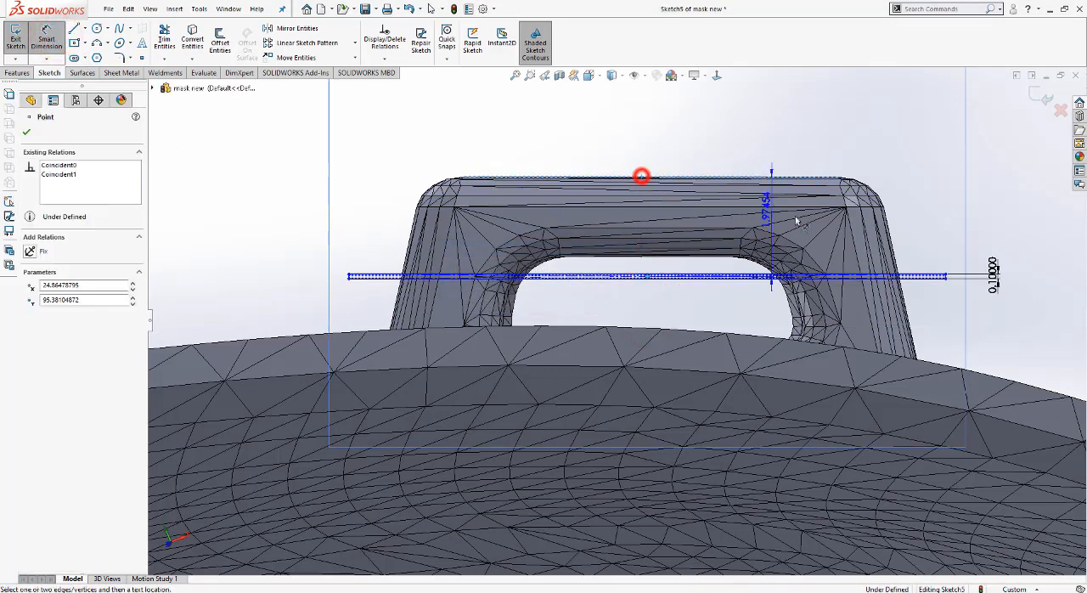
{"action": "left_click", "coordinate": [919, 214]}
{"action": "type", "text": "2"}
{"action": "key", "text": "Return"}
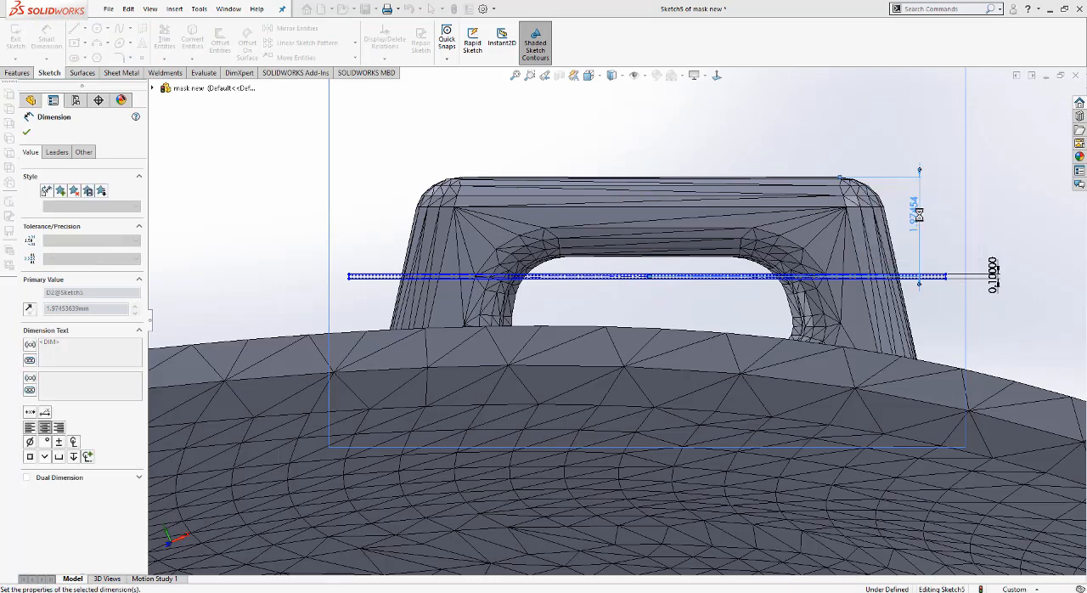
{"action": "left_click", "coordinate": [17, 73]}
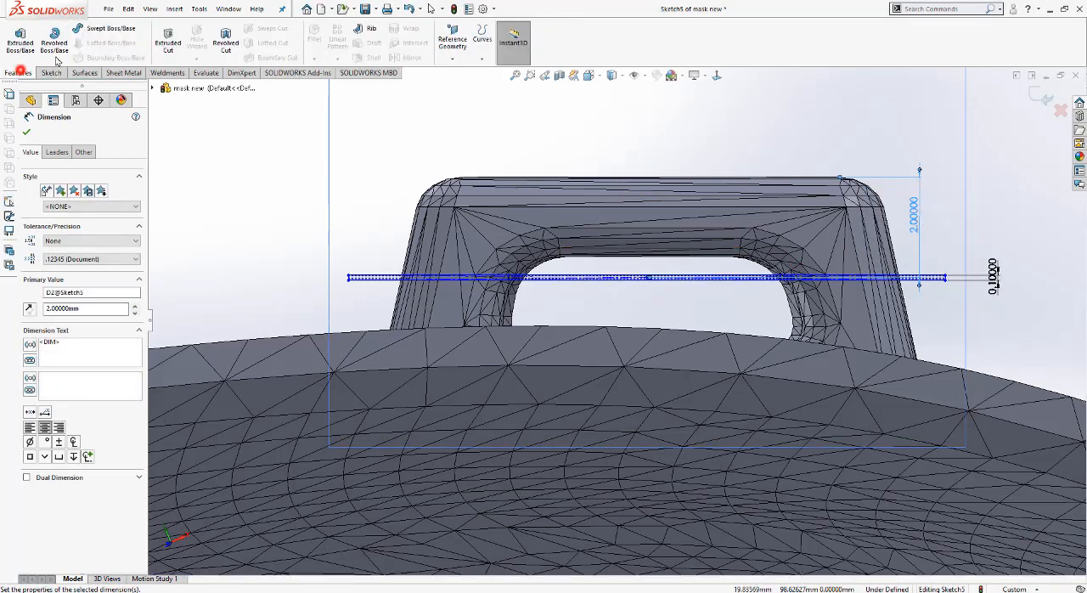
Step: Start an extruded cut from the thin rectangle with its start condition offset 2 mm from the sketch plane
{"action": "left_click", "coordinate": [168, 39]}
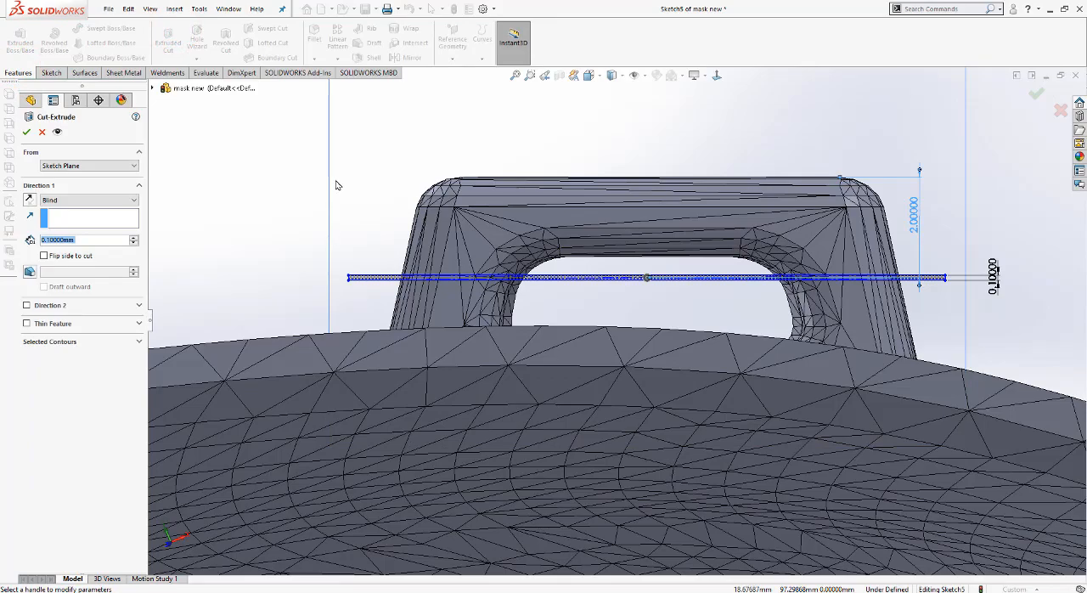
{"action": "left_click", "coordinate": [84, 199]}
{"action": "left_click", "coordinate": [75, 216]}
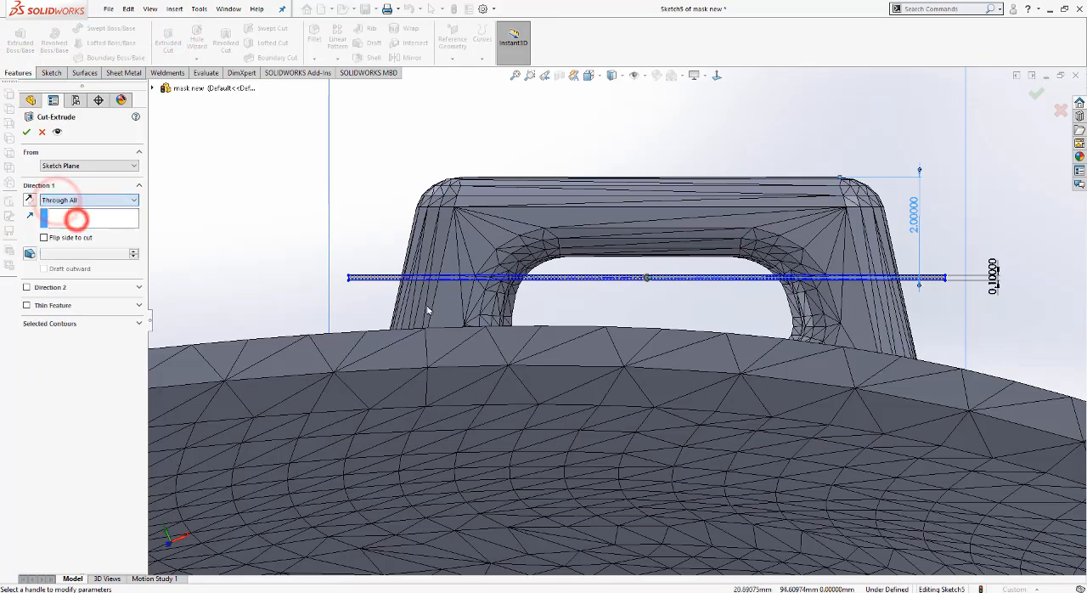
{"action": "middle_click_drag", "start_coordinate": [388, 274], "coordinate": [463, 301]}
{"action": "left_click", "coordinate": [63, 165]}
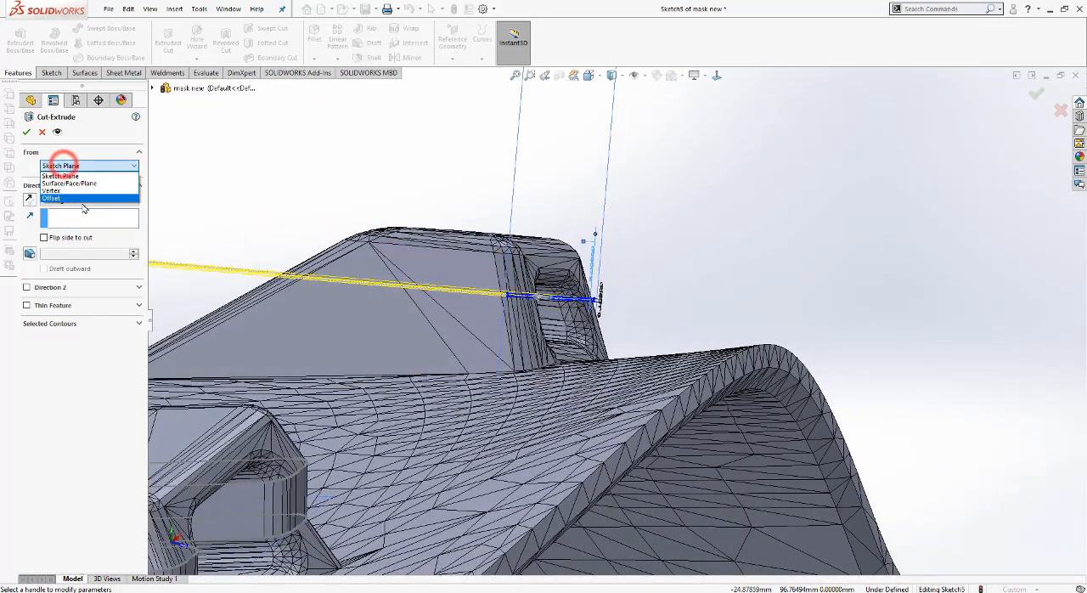
{"action": "left_click", "coordinate": [83, 203]}
{"action": "left_click", "coordinate": [86, 168]}
{"action": "left_click", "coordinate": [71, 198]}
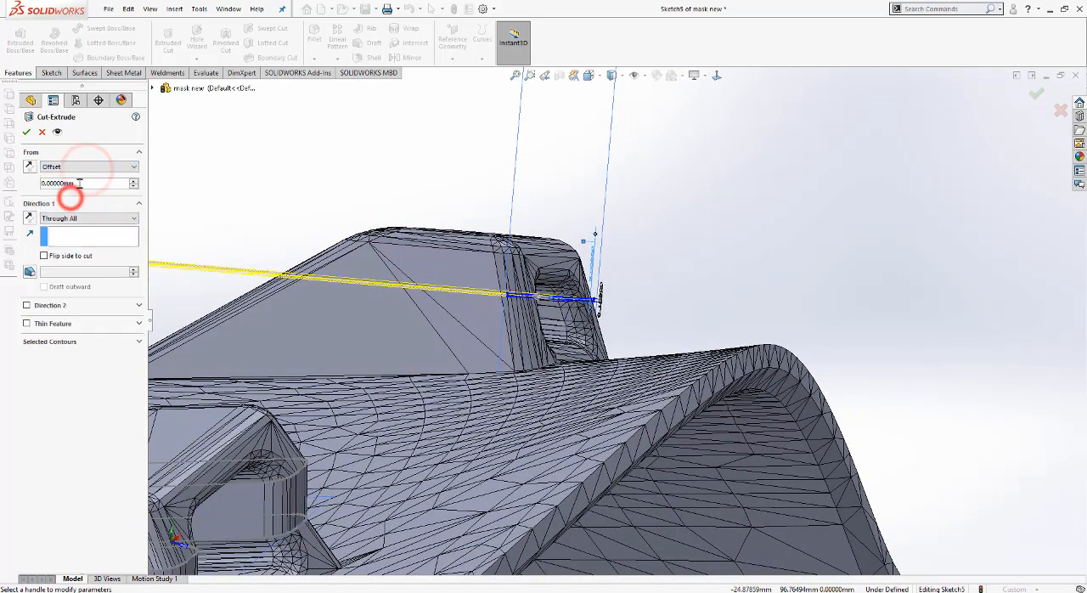
{"action": "left_click_drag", "start_coordinate": [81, 182], "coordinate": [2, 190]}
{"action": "type", "text": "2"}
{"action": "key", "text": "Return"}
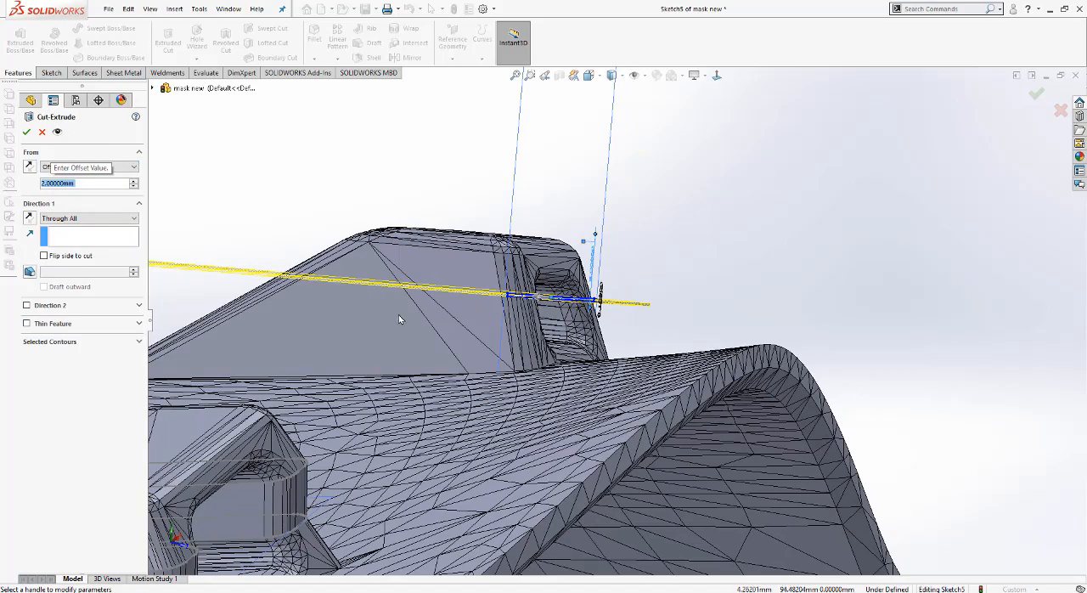
Step: Set the cut to a blind depth of 20 mm and split the clip, keeping both resulting bodies
{"action": "mouse_move", "coordinate": [402, 318]}
{"action": "middle_mouse_down"}
{"action": "mouse_move", "coordinate": [440, 325]}
{"action": "mouse_move", "coordinate": [417, 313]}
{"action": "middle_mouse_up"}
{"action": "scroll", "coordinate": [417, 314], "scroll_direction": "up", "scroll_amount": 8}
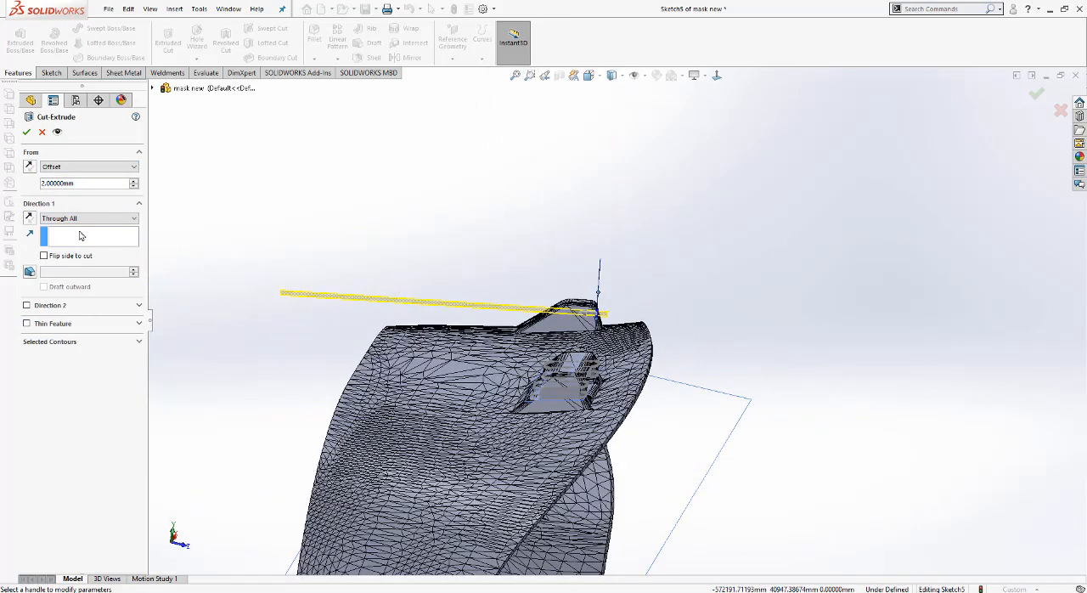
{"action": "left_click", "coordinate": [80, 218]}
{"action": "left_click", "coordinate": [76, 227]}
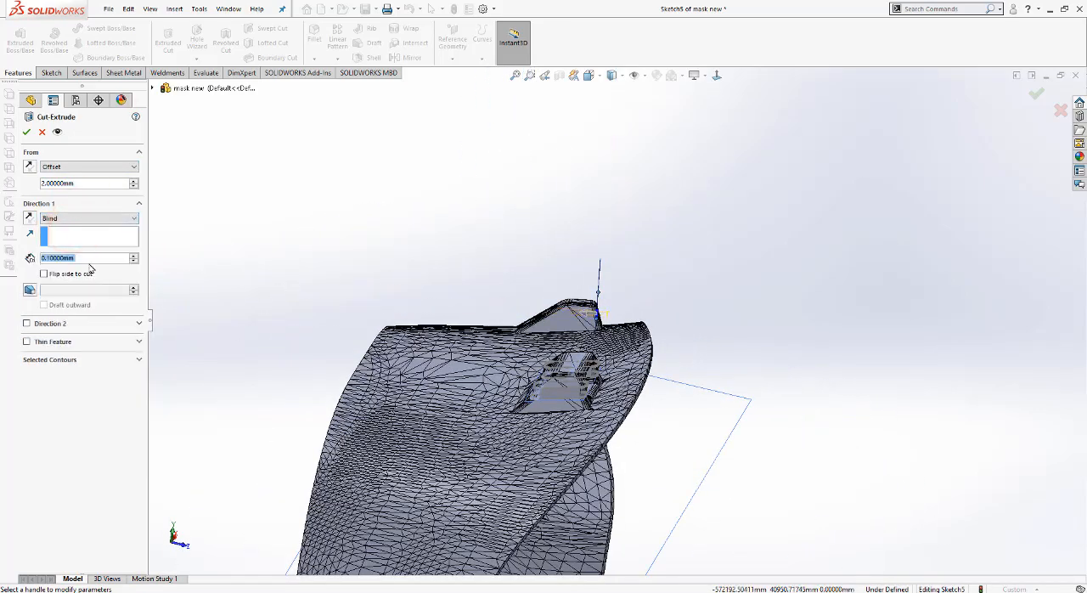
{"action": "type", "text": "10"}
{"action": "key", "text": "Return"}
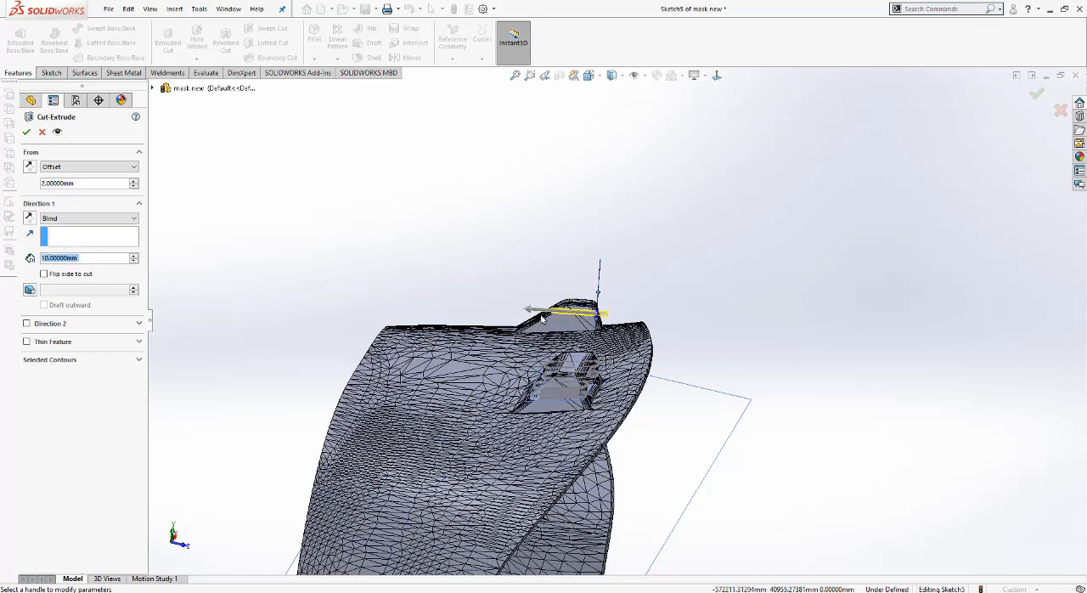
{"action": "scroll", "coordinate": [542, 318], "scroll_direction": "down", "scroll_amount": 3}
{"action": "type", "text": "20"}
{"action": "key", "text": "Return"}
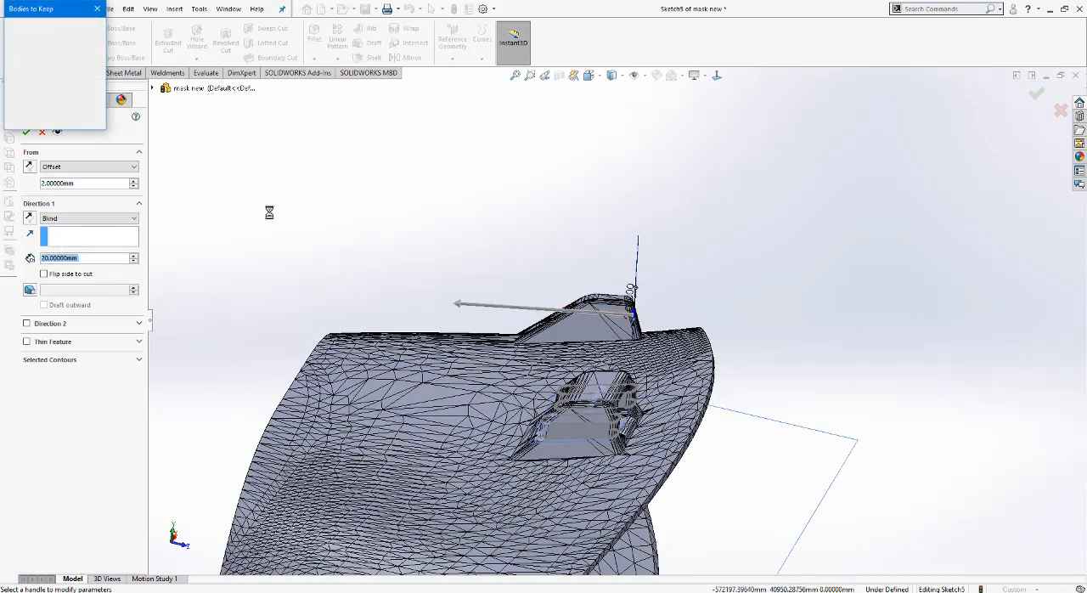
{"action": "left_click", "coordinate": [24, 27]}
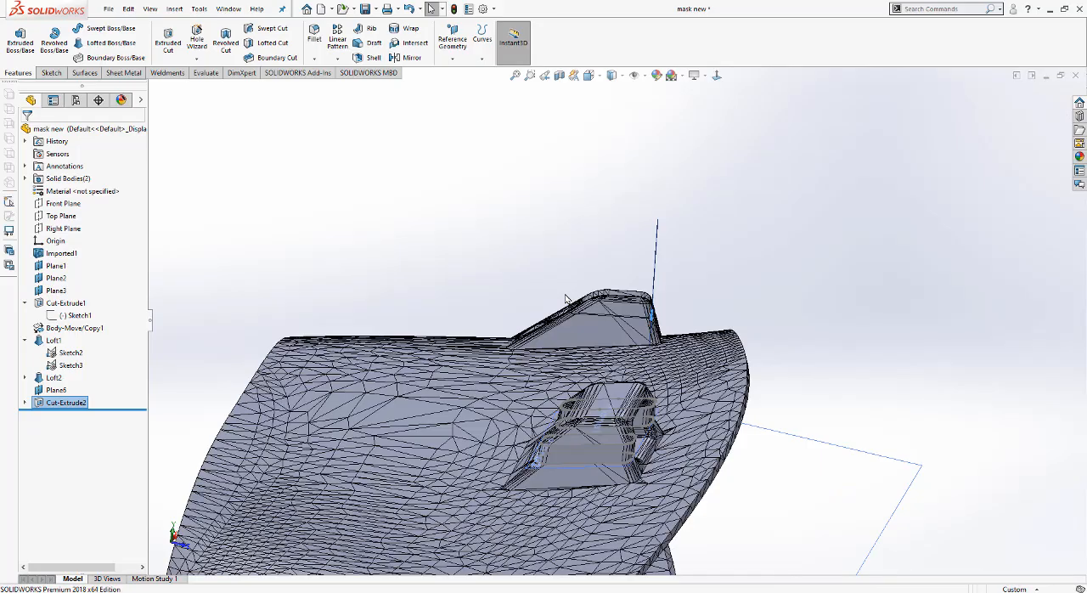
Step: Start Move/Copy Body and select the clip's separated outer piece as the body to move
{"action": "scroll", "coordinate": [605, 338], "scroll_direction": "down", "scroll_amount": 5}
{"action": "middle_click_drag", "start_coordinate": [614, 309], "coordinate": [508, 315]}
{"action": "scroll", "coordinate": [655, 213], "scroll_direction": "up", "scroll_amount": 4}
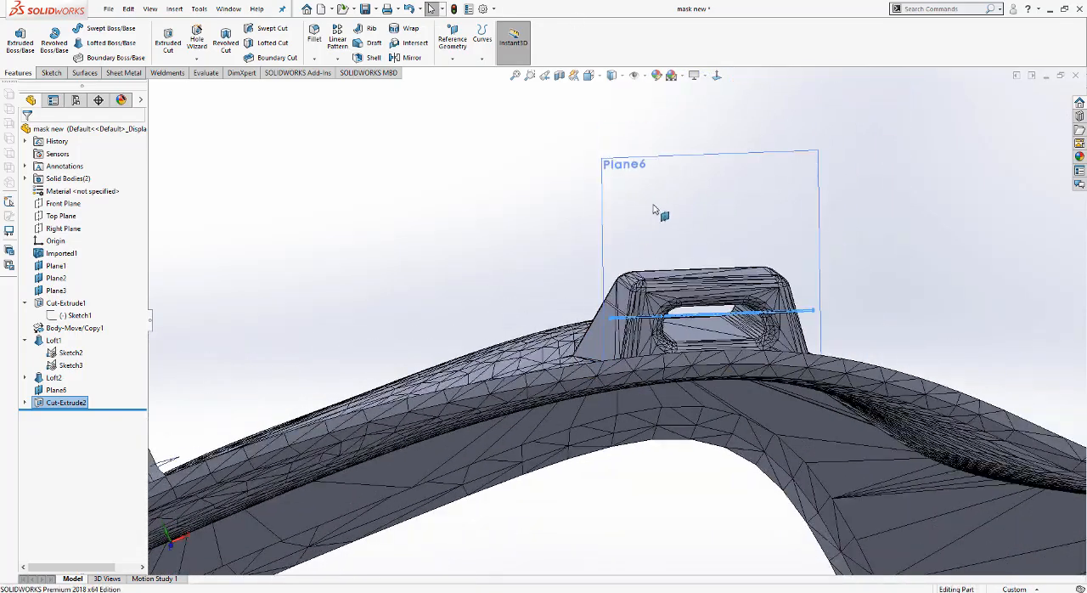
{"action": "left_click", "coordinate": [513, 184]}
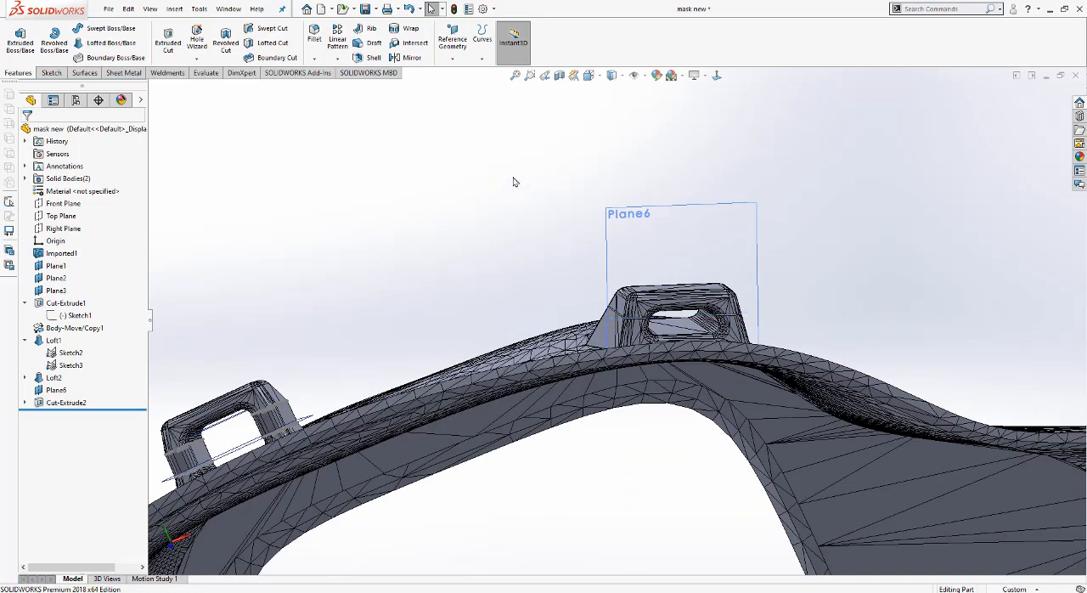
{"action": "scroll", "coordinate": [701, 297], "scroll_direction": "down", "scroll_amount": 3}
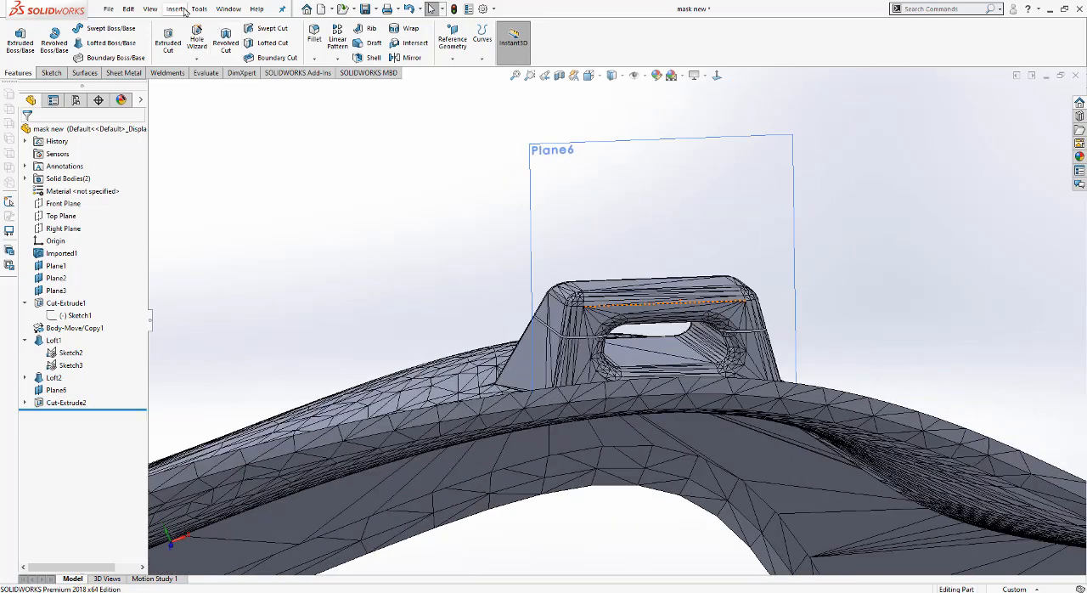
{"action": "left_click", "coordinate": [175, 9]}
{"action": "mouse_move", "coordinate": [192, 56]}
{"action": "left_click", "coordinate": [319, 357]}
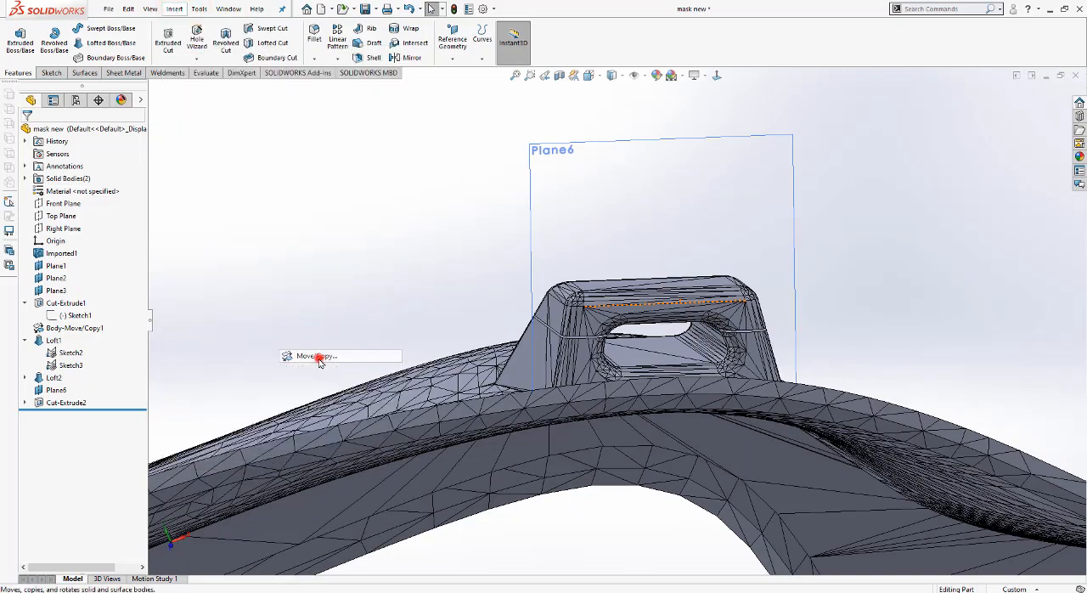
{"action": "left_click", "coordinate": [682, 310]}
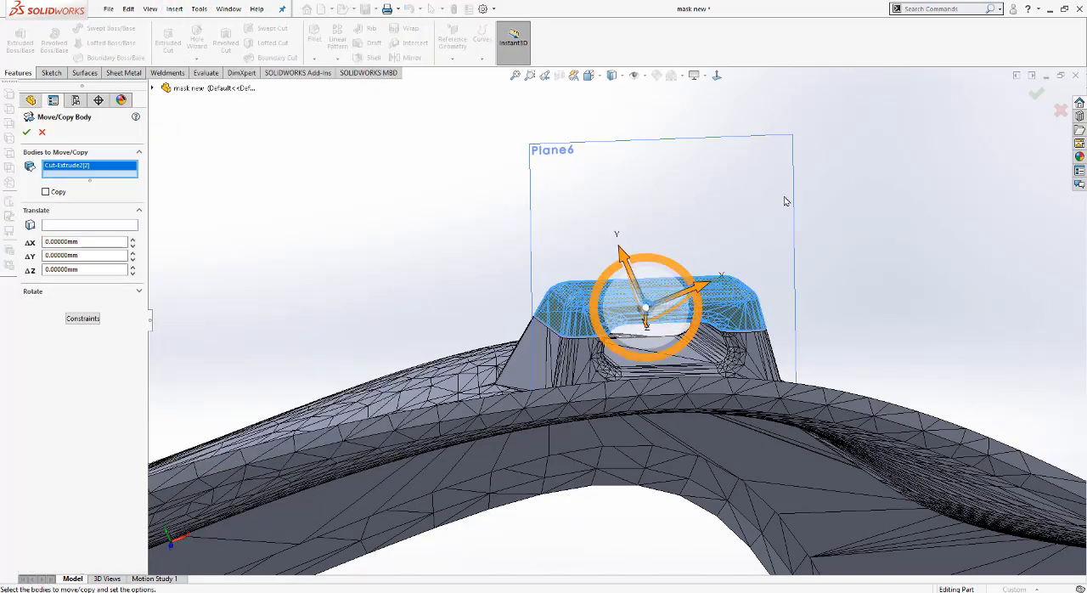
Step: Try to orient the view squarely to the clip while its outer piece is selected for moving
{"action": "middle_click_drag", "start_coordinate": [785, 200], "coordinate": [838, 198]}
{"action": "left_click", "coordinate": [590, 74]}
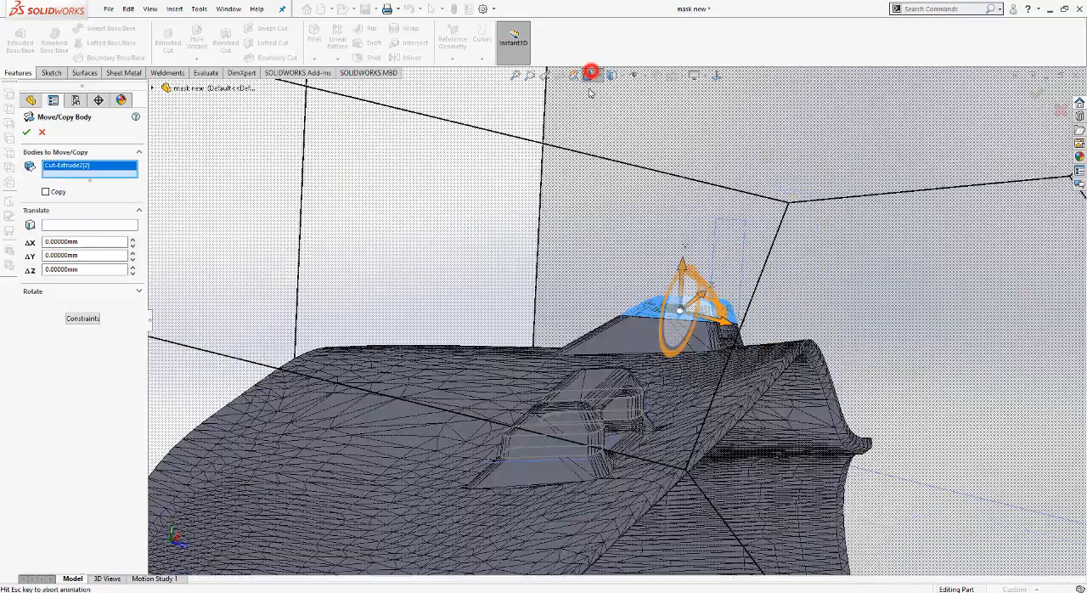
{"action": "left_click", "coordinate": [648, 144]}
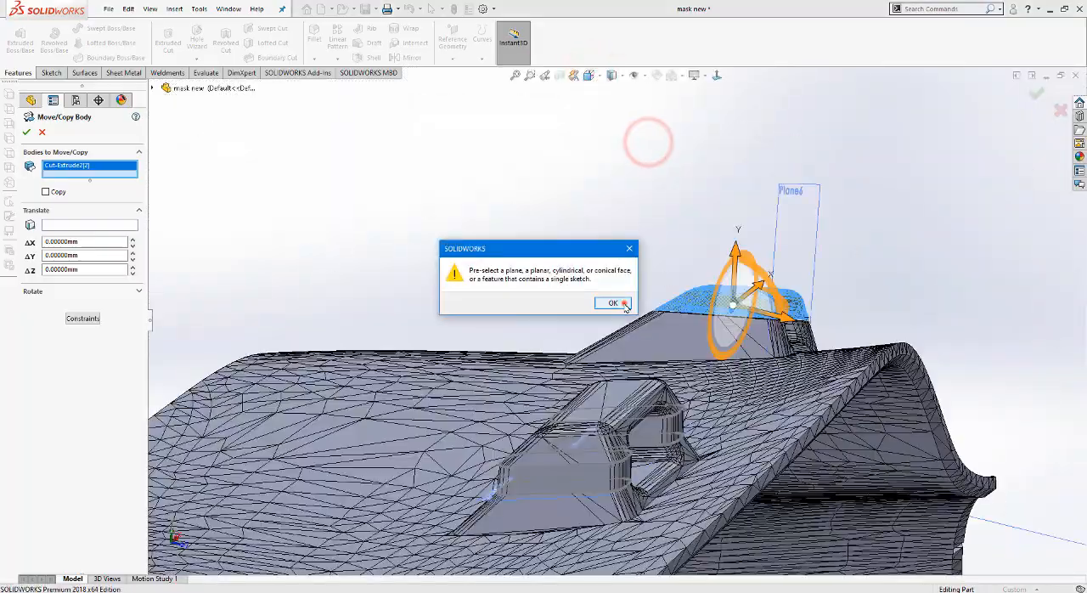
{"action": "left_click", "coordinate": [625, 303]}
{"action": "middle_click_drag", "start_coordinate": [750, 223], "coordinate": [656, 212]}
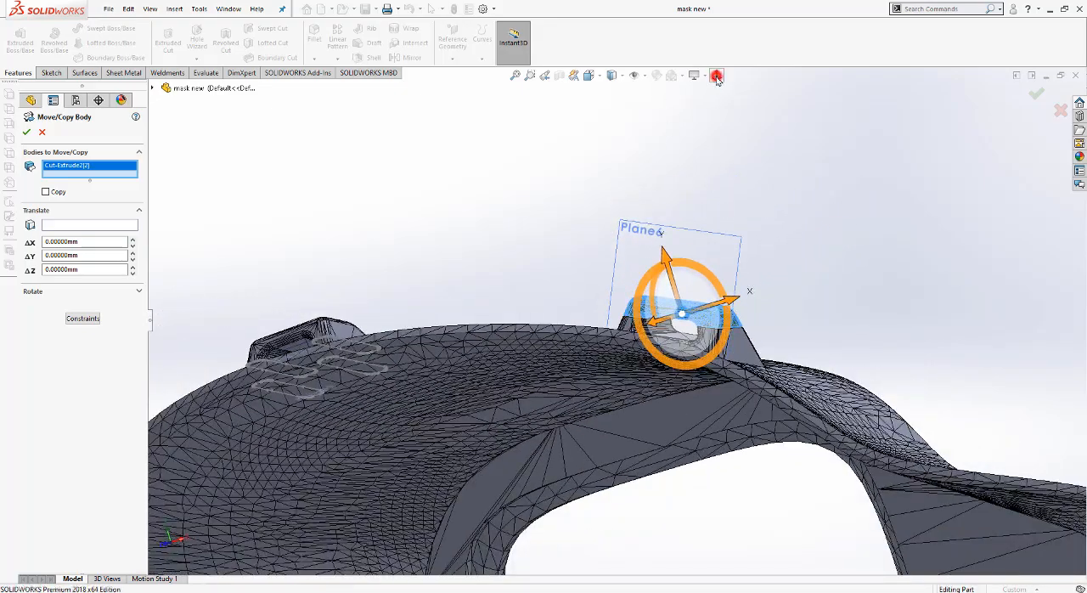
{"action": "left_click", "coordinate": [716, 75]}
{"action": "left_click", "coordinate": [626, 304]}
{"action": "middle_click_drag", "start_coordinate": [626, 304], "coordinate": [310, 338]}
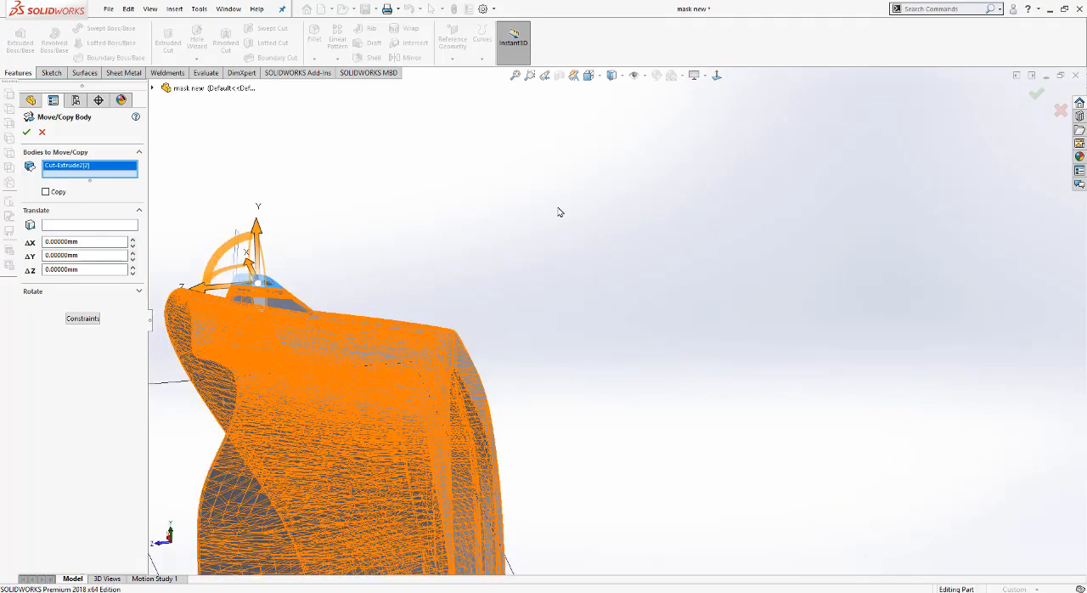
{"action": "scroll", "coordinate": [559, 213], "scroll_direction": "up", "scroll_amount": 5}
{"action": "scroll", "coordinate": [498, 342], "scroll_direction": "down", "scroll_amount": 3}
{"action": "middle_click_drag", "start_coordinate": [499, 343], "coordinate": [608, 383]}
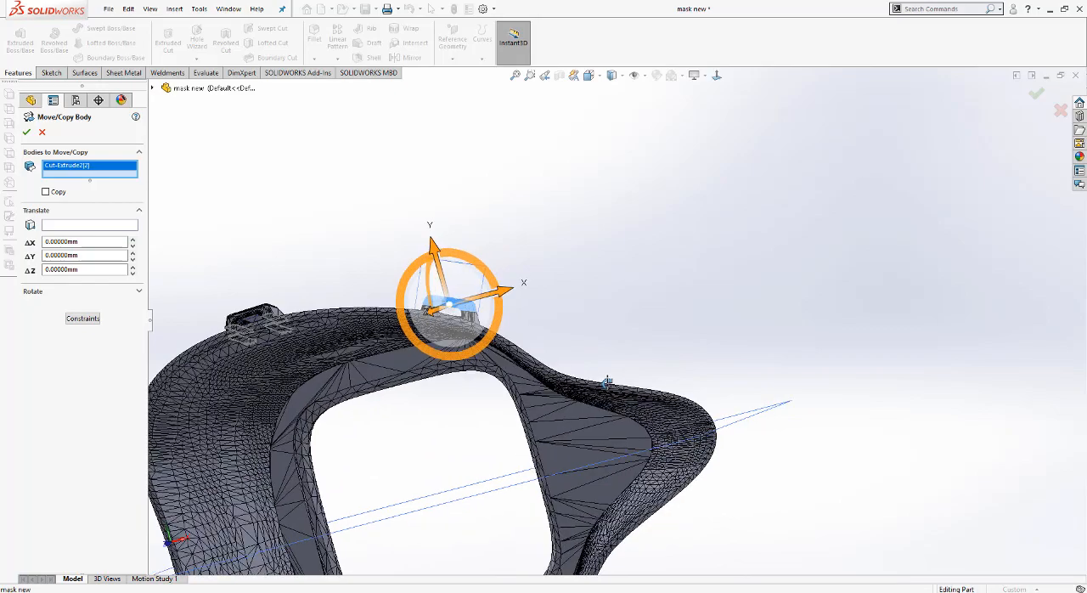
{"action": "scroll", "coordinate": [448, 277], "scroll_direction": "down", "scroll_amount": 1}
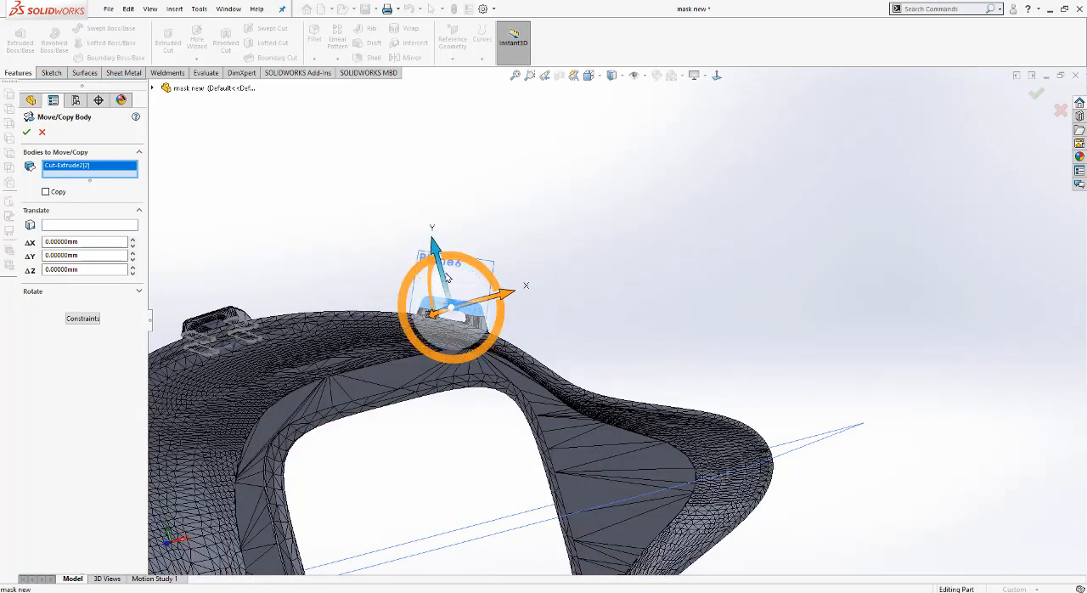
Step: Try to move the clip's separated outer piece outward about 3.27 mm along Y, and cancel the move
{"action": "left_click_drag", "start_coordinate": [446, 272], "coordinate": [450, 259]}
{"action": "left_click", "coordinate": [561, 325]}
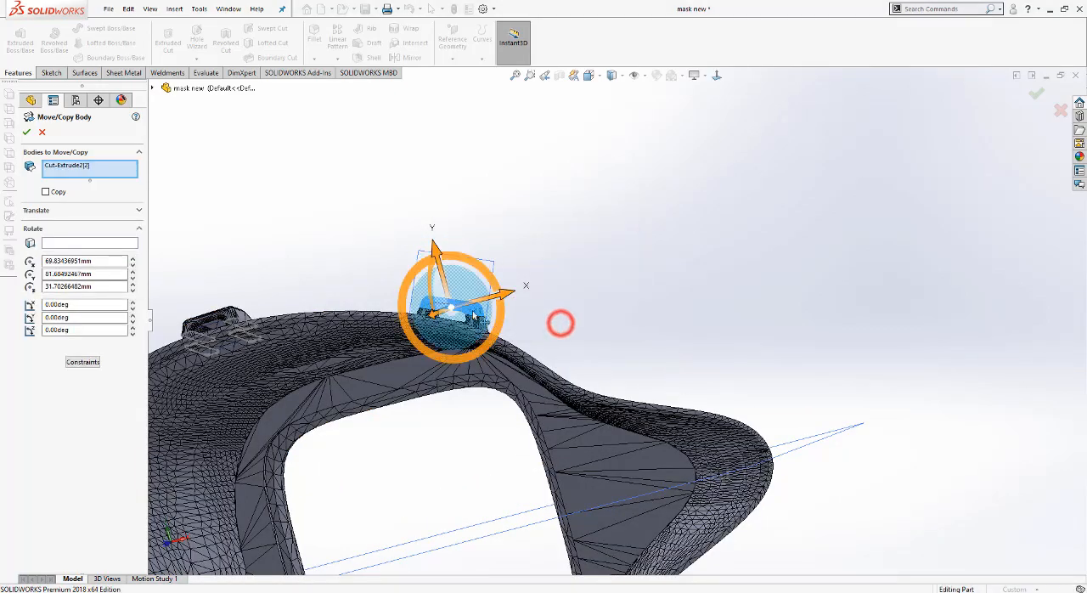
{"action": "scroll", "coordinate": [459, 289], "scroll_direction": "down", "scroll_amount": 8}
{"action": "middle_click_drag", "start_coordinate": [567, 270], "coordinate": [648, 408]}
{"action": "middle_click_drag", "start_coordinate": [577, 308], "coordinate": [565, 279]}
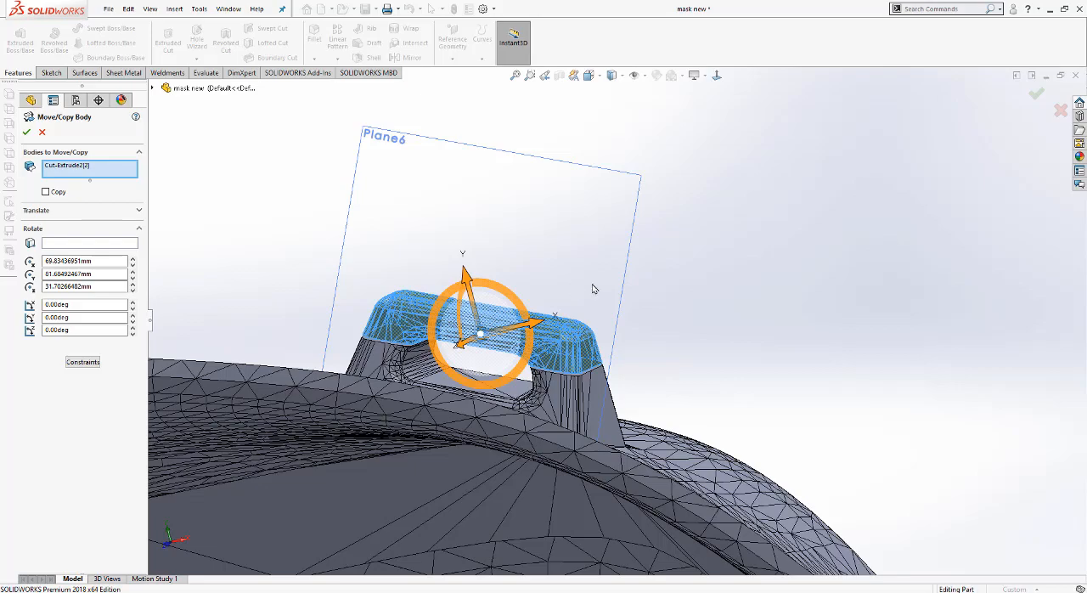
{"action": "middle_click_drag", "start_coordinate": [565, 267], "coordinate": [565, 289]}
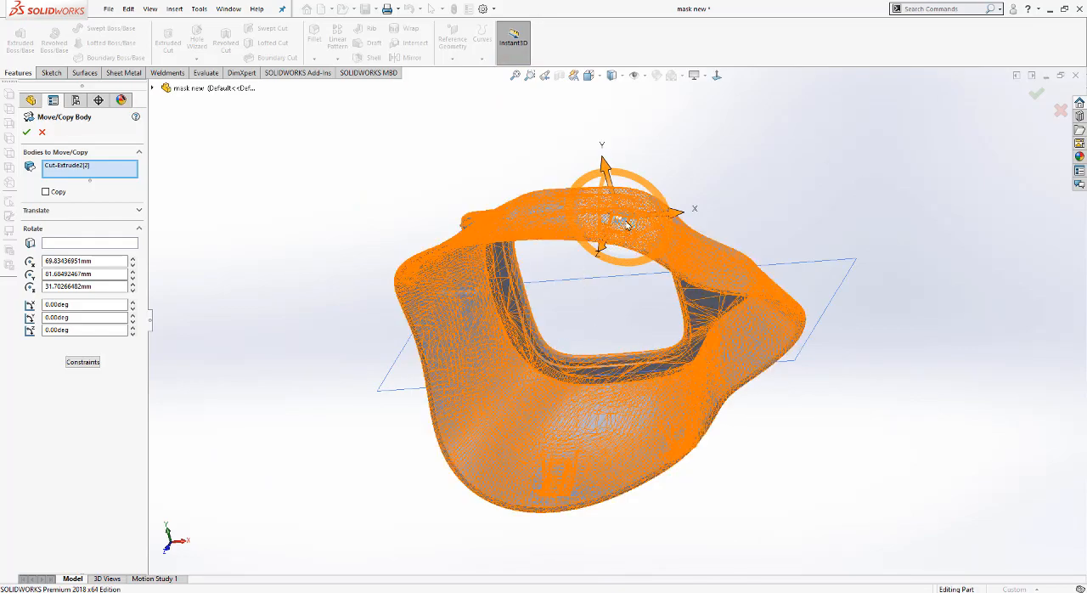
{"action": "scroll", "coordinate": [655, 215], "scroll_direction": "down", "scroll_amount": 8}
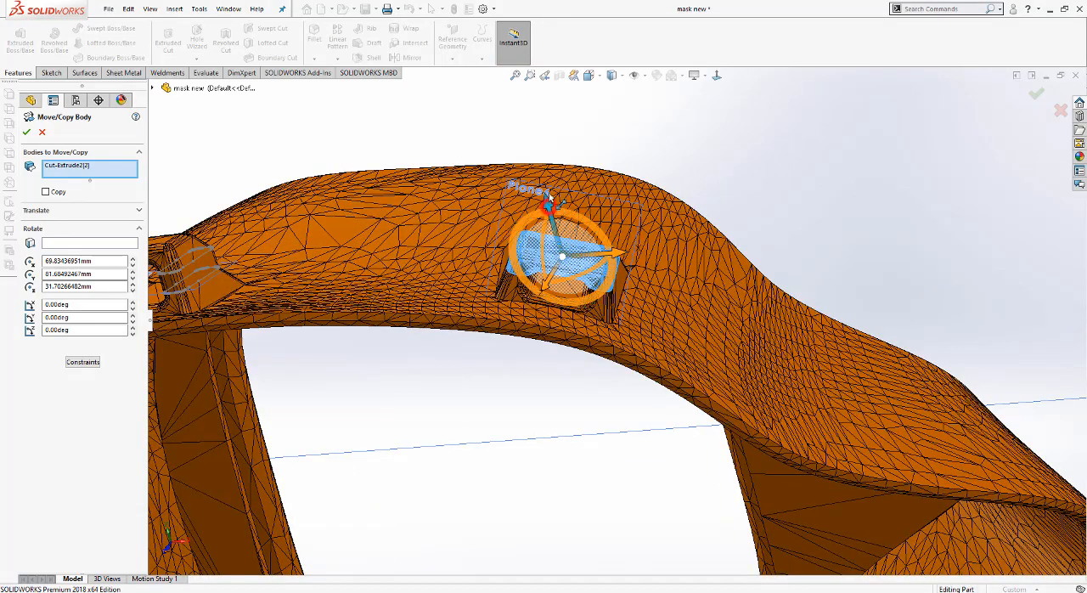
{"action": "left_click_drag", "start_coordinate": [549, 137], "coordinate": [550, 100]}
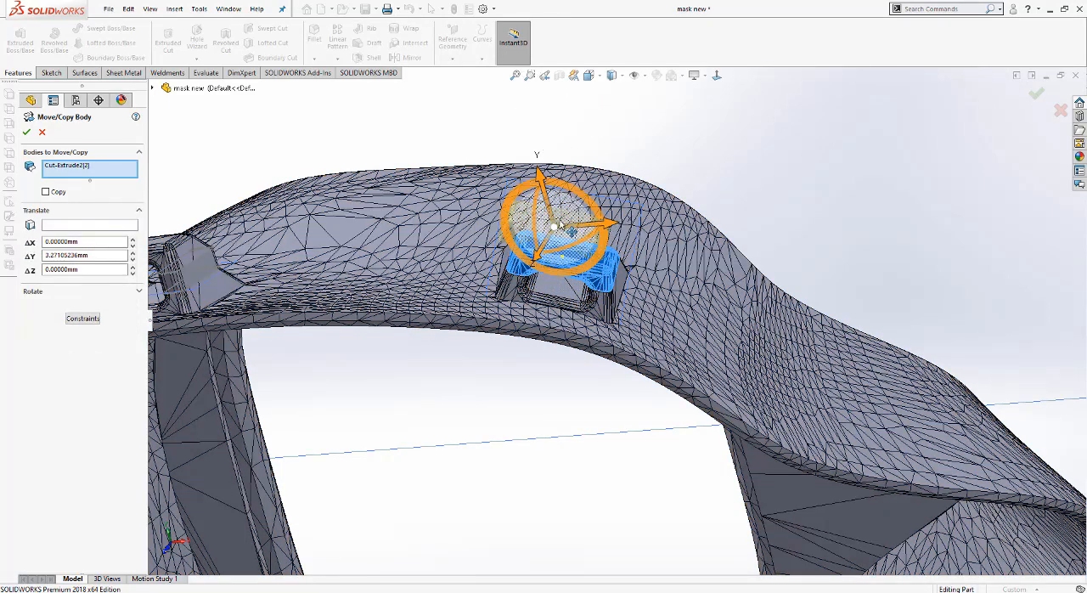
{"action": "left_click", "coordinate": [583, 223]}
{"action": "left_click", "coordinate": [584, 328]}
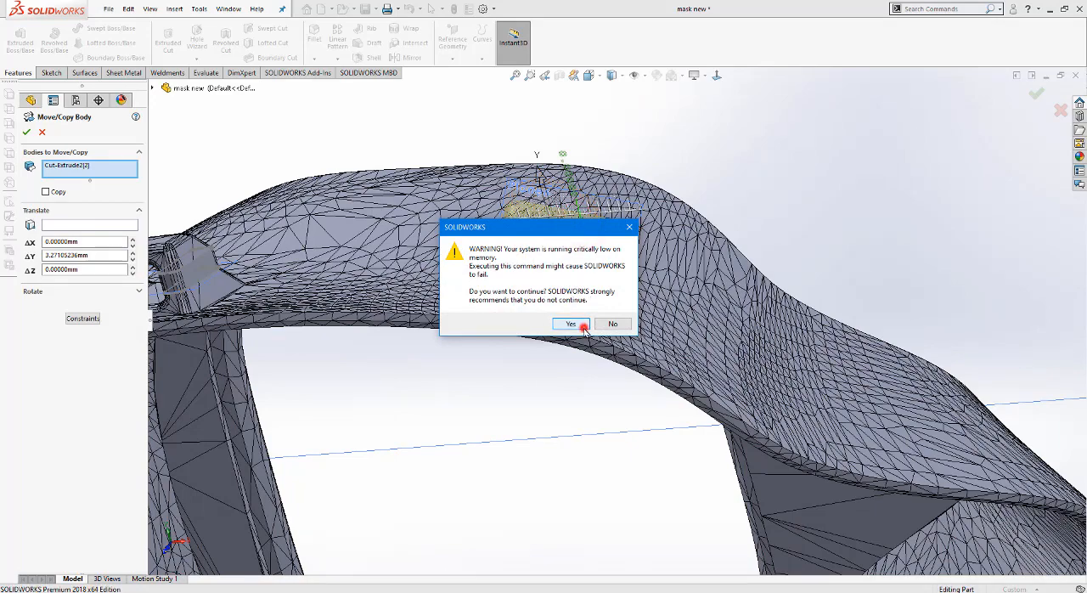
{"action": "scroll", "coordinate": [596, 264], "scroll_direction": "down", "scroll_amount": 1}
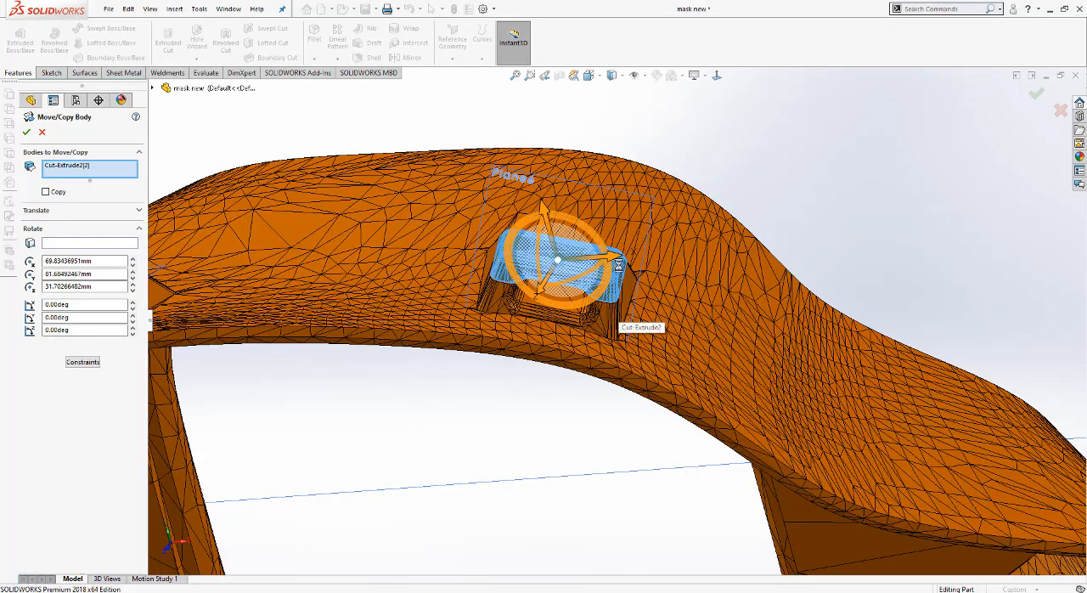
{"action": "key", "text": "Escape"}
Step: Hide the main mask body, leaving only the clip's separated outer piece shown
{"action": "scroll", "coordinate": [599, 294], "scroll_direction": "down", "scroll_amount": 2}
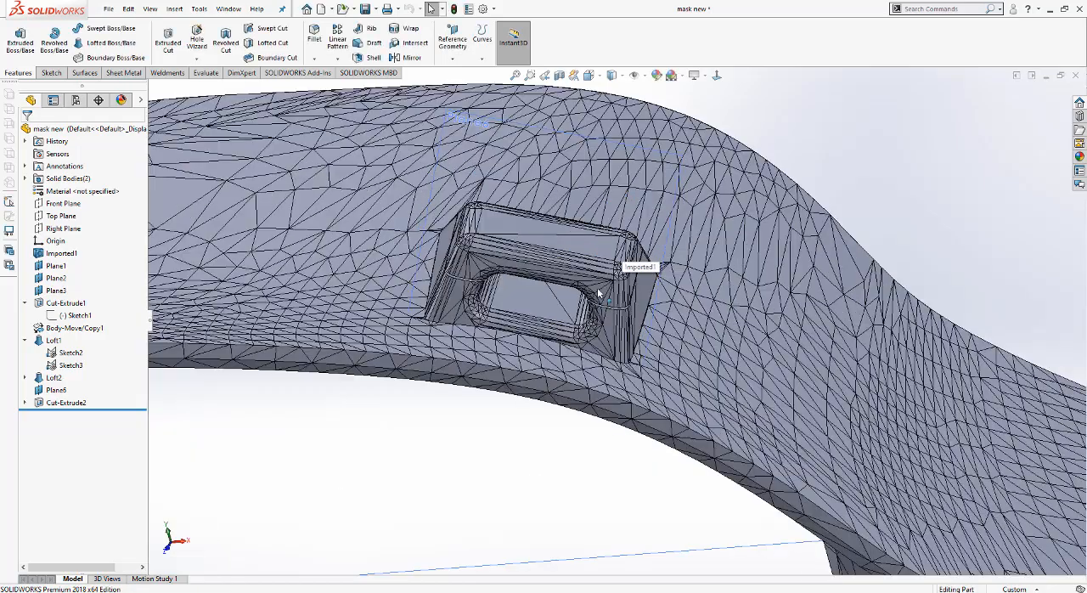
{"action": "middle_click_drag", "start_coordinate": [599, 293], "coordinate": [581, 212]}
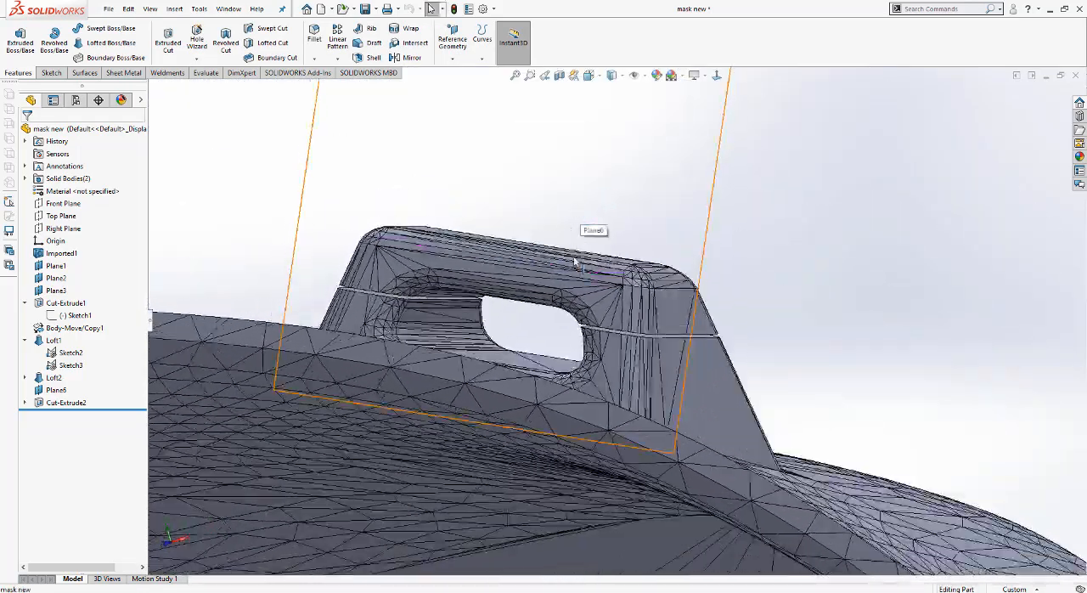
{"action": "scroll", "coordinate": [575, 262], "scroll_direction": "up", "scroll_amount": 5}
{"action": "left_click", "coordinate": [605, 388]}
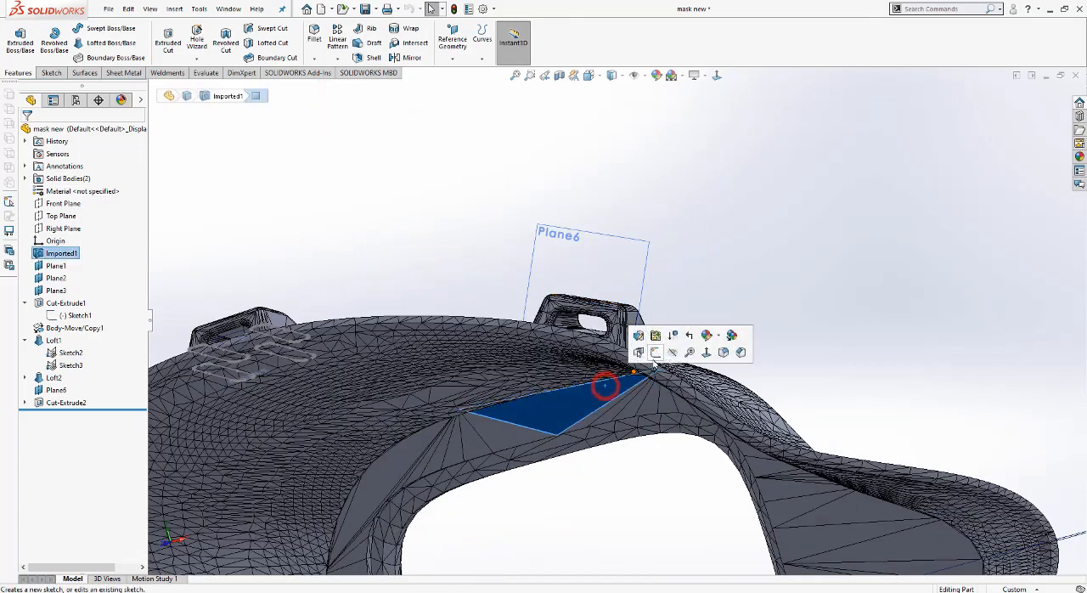
{"action": "left_click", "coordinate": [672, 352]}
{"action": "scroll", "coordinate": [626, 342], "scroll_direction": "down", "scroll_amount": 2}
{"action": "middle_click_drag", "start_coordinate": [624, 342], "coordinate": [627, 90]}
{"action": "scroll", "coordinate": [610, 283], "scroll_direction": "down", "scroll_amount": 5}
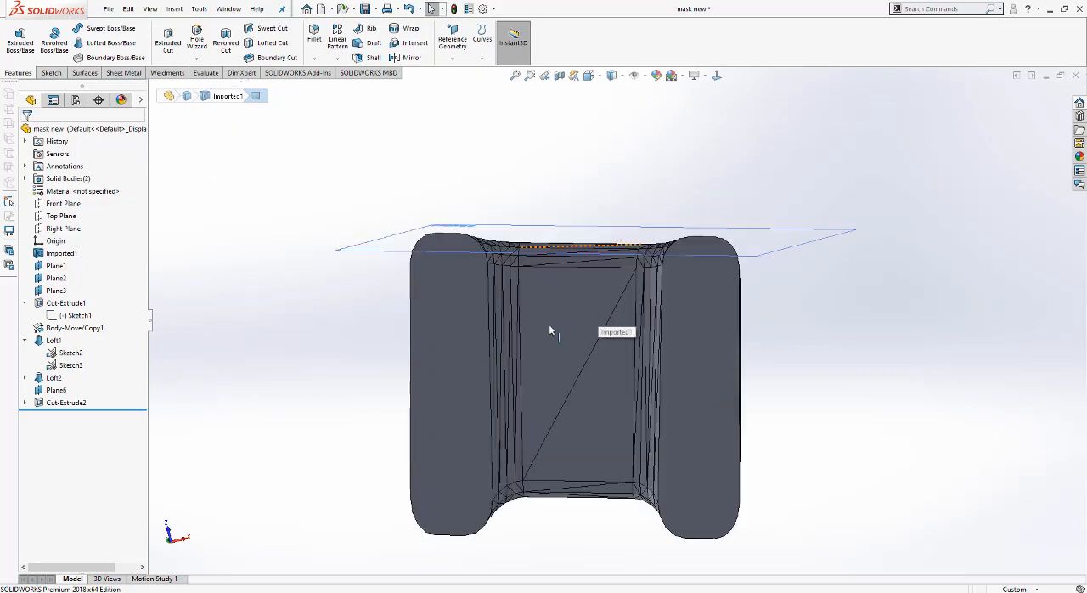
{"action": "scroll", "coordinate": [582, 323], "scroll_direction": "up", "scroll_amount": 4}
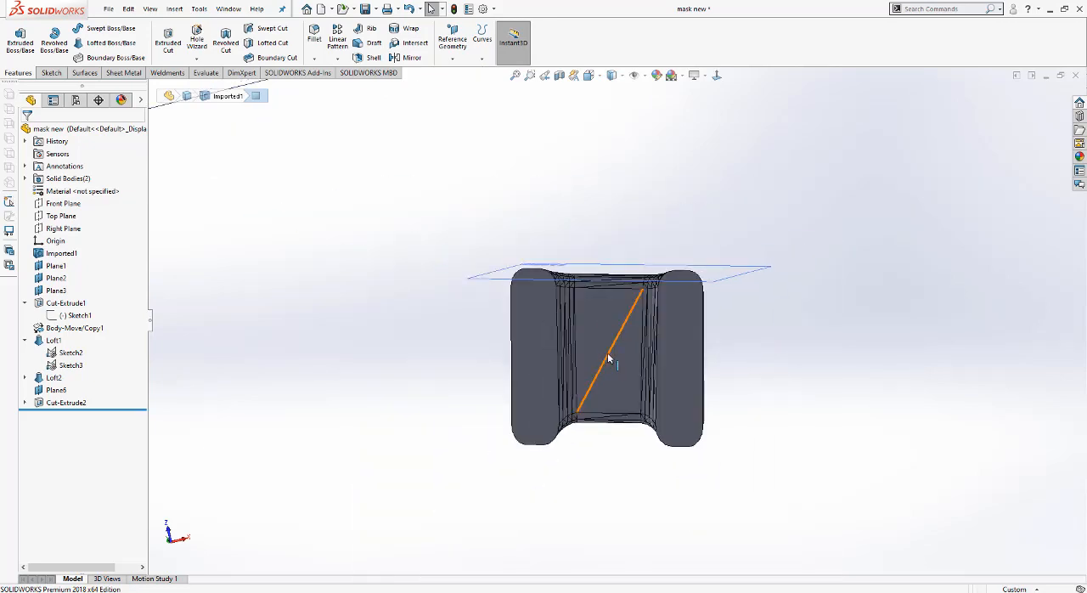
{"action": "left_click", "coordinate": [174, 8]}
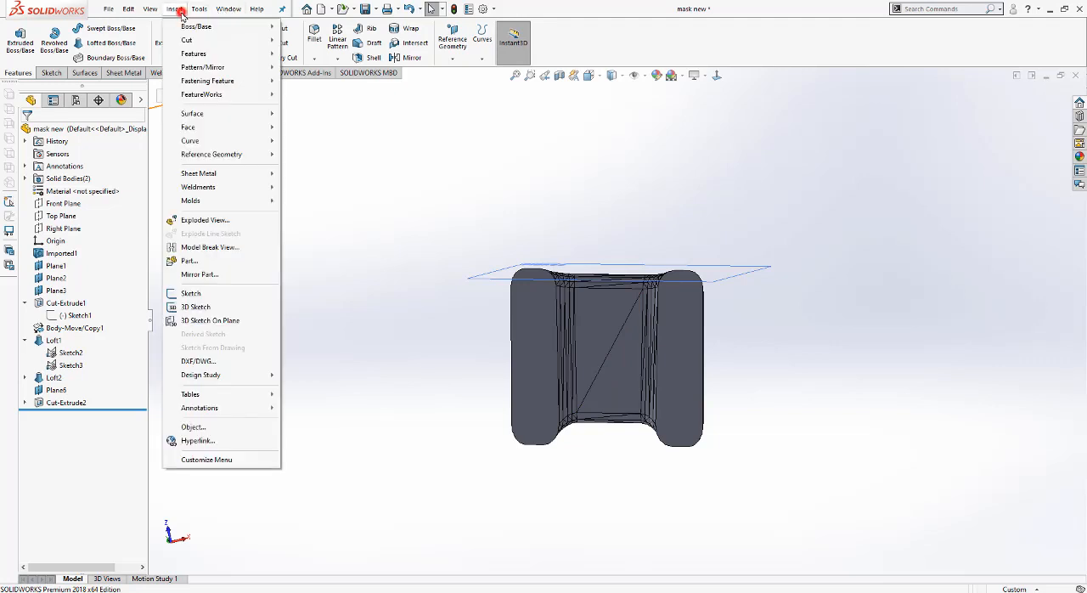
{"action": "left_click", "coordinate": [192, 53]}
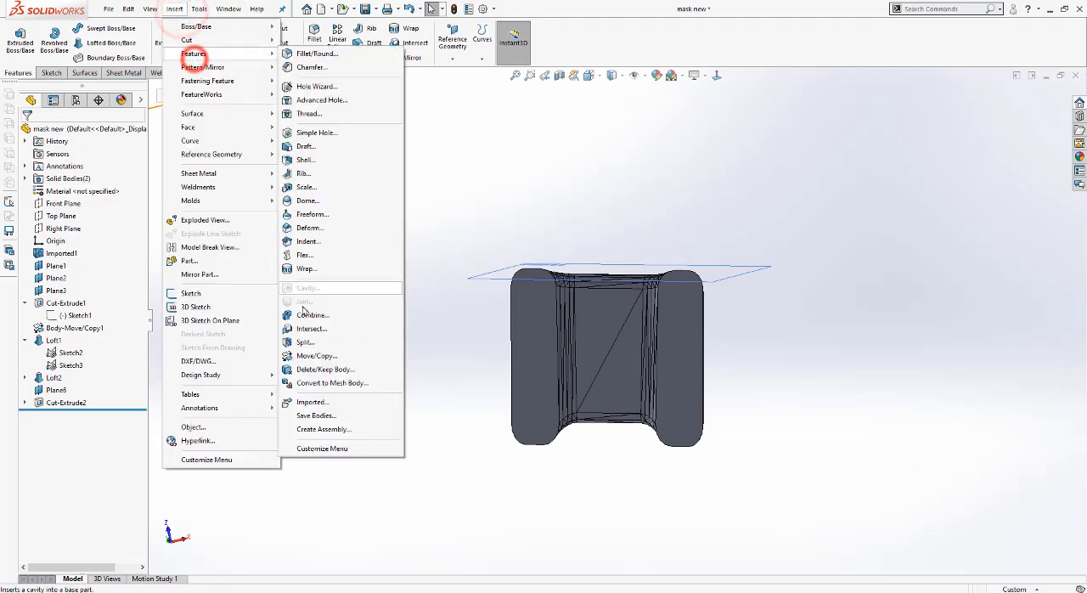
{"action": "left_click", "coordinate": [340, 356]}
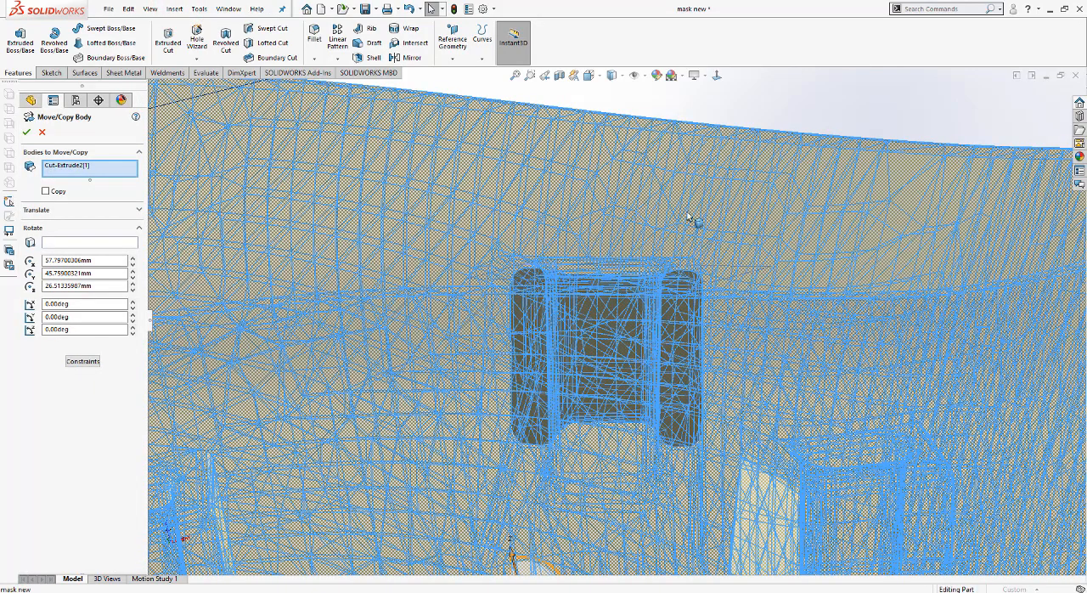
{"action": "left_click", "coordinate": [61, 163]}
{"action": "left_click", "coordinate": [78, 178]}
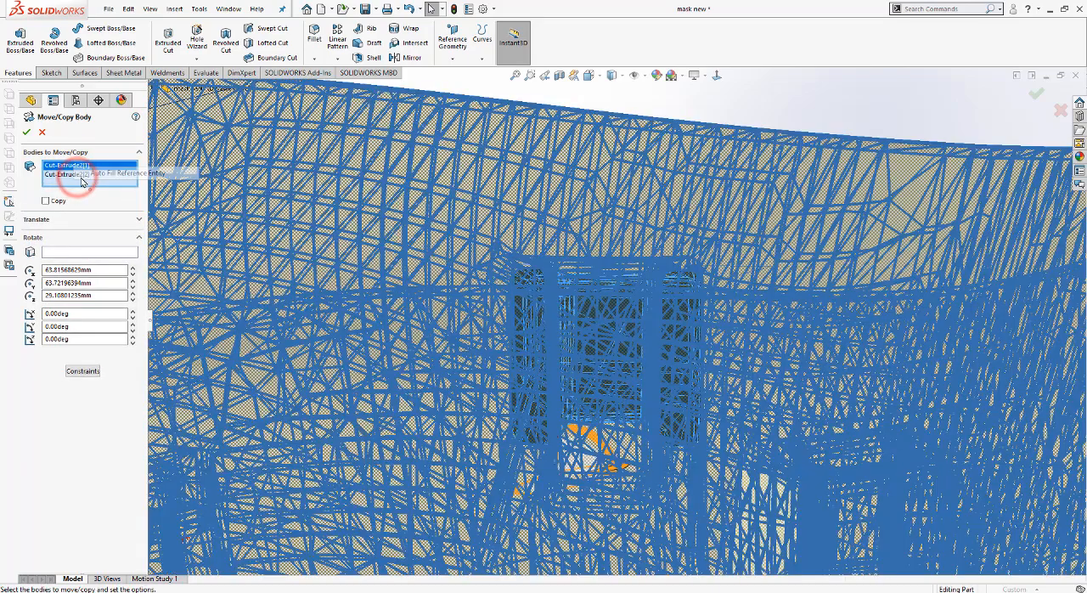
{"action": "right_click", "coordinate": [98, 180]}
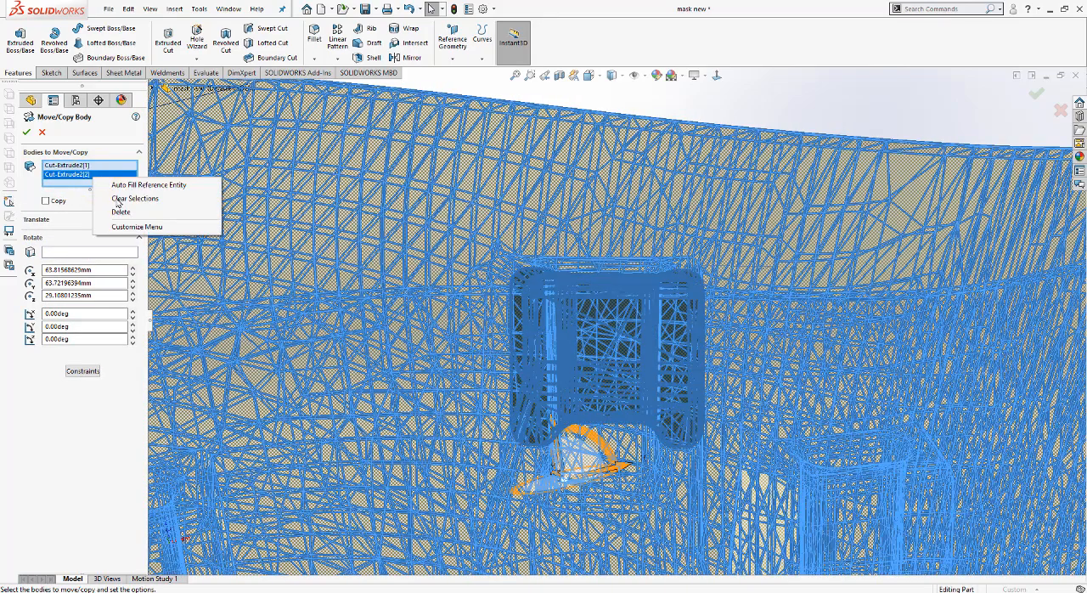
{"action": "left_click", "coordinate": [119, 199]}
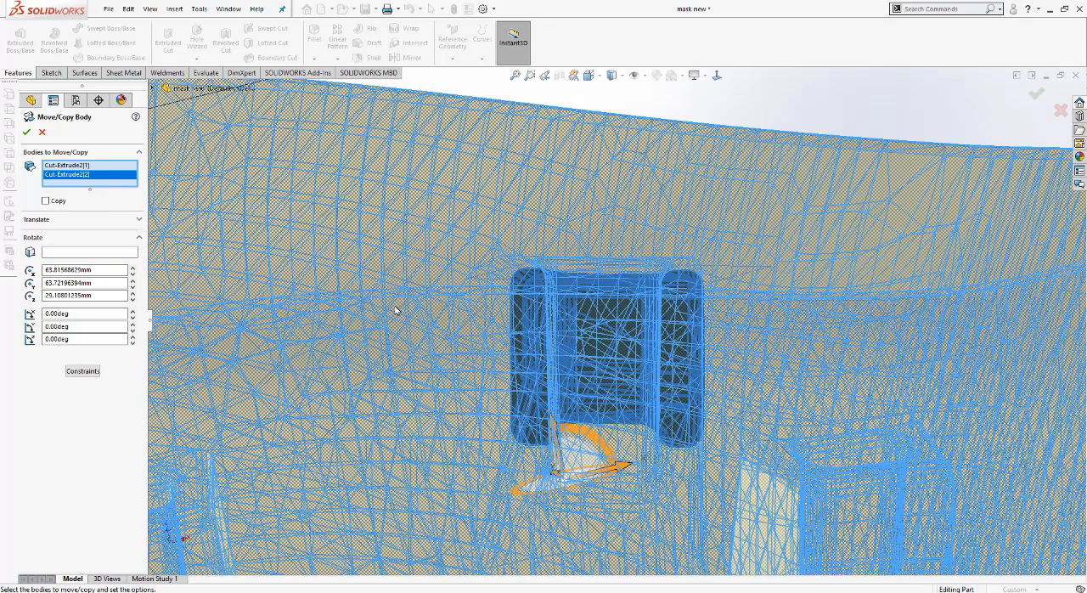
{"action": "scroll", "coordinate": [395, 310], "scroll_direction": "up", "scroll_amount": 2}
{"action": "scroll", "coordinate": [443, 287], "scroll_direction": "up", "scroll_amount": 1}
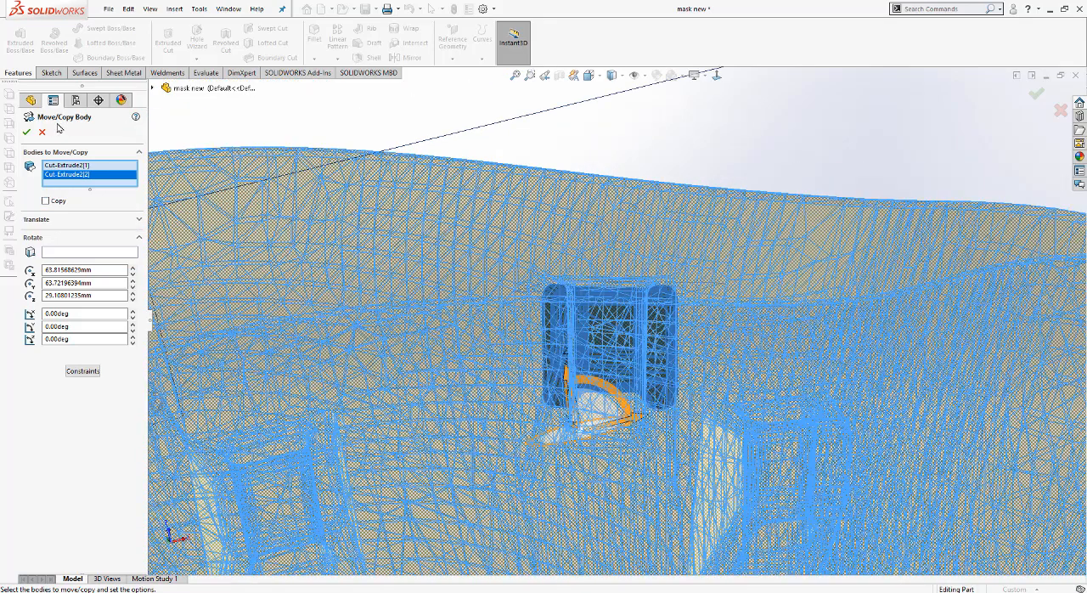
{"action": "left_click", "coordinate": [45, 133]}
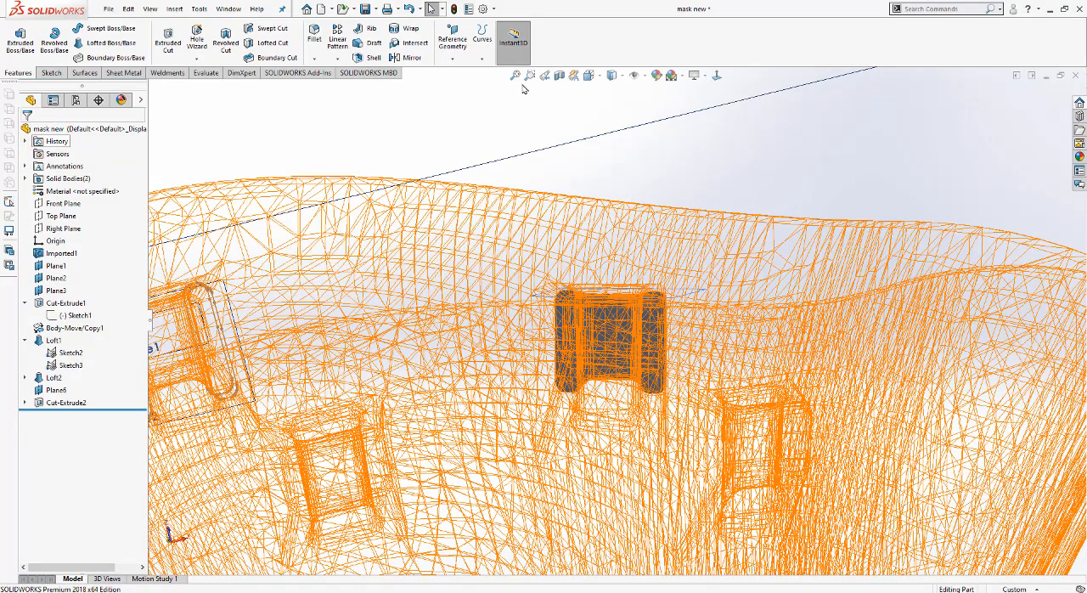
Step: Start a reference plane with one of the clip piece's two flat cut faces as the first reference
{"action": "left_click", "coordinate": [516, 76]}
{"action": "middle_click_drag", "start_coordinate": [627, 302], "coordinate": [561, 454]}
{"action": "scroll", "coordinate": [594, 299], "scroll_direction": "down", "scroll_amount": 5}
{"action": "middle_click_drag", "start_coordinate": [601, 287], "coordinate": [652, 371]}
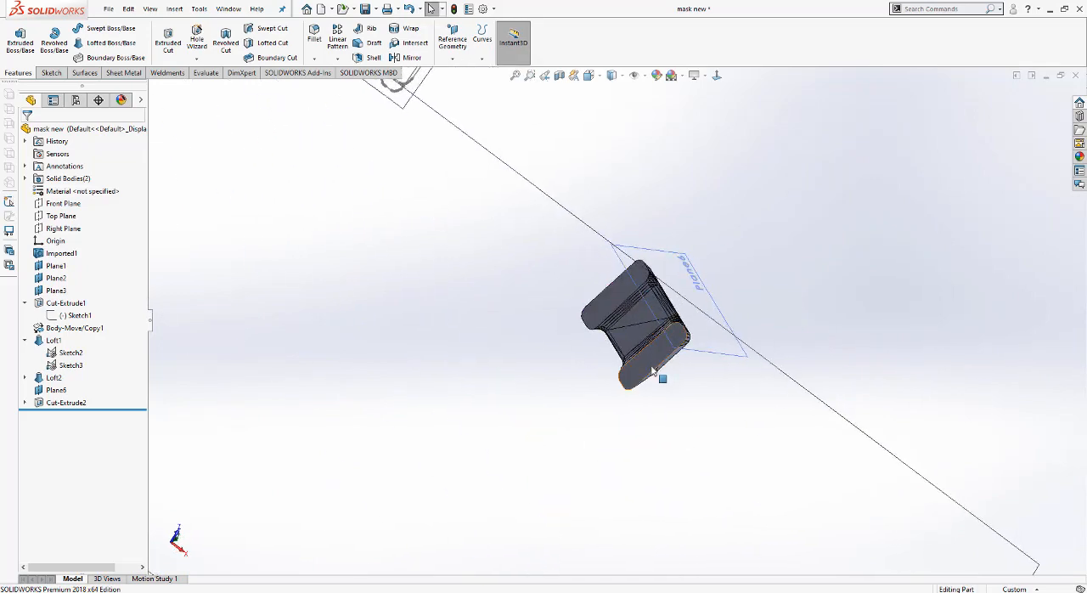
{"action": "scroll", "coordinate": [652, 371], "scroll_direction": "down", "scroll_amount": 5}
{"action": "left_click", "coordinate": [451, 44]}
{"action": "left_click", "coordinate": [449, 73]}
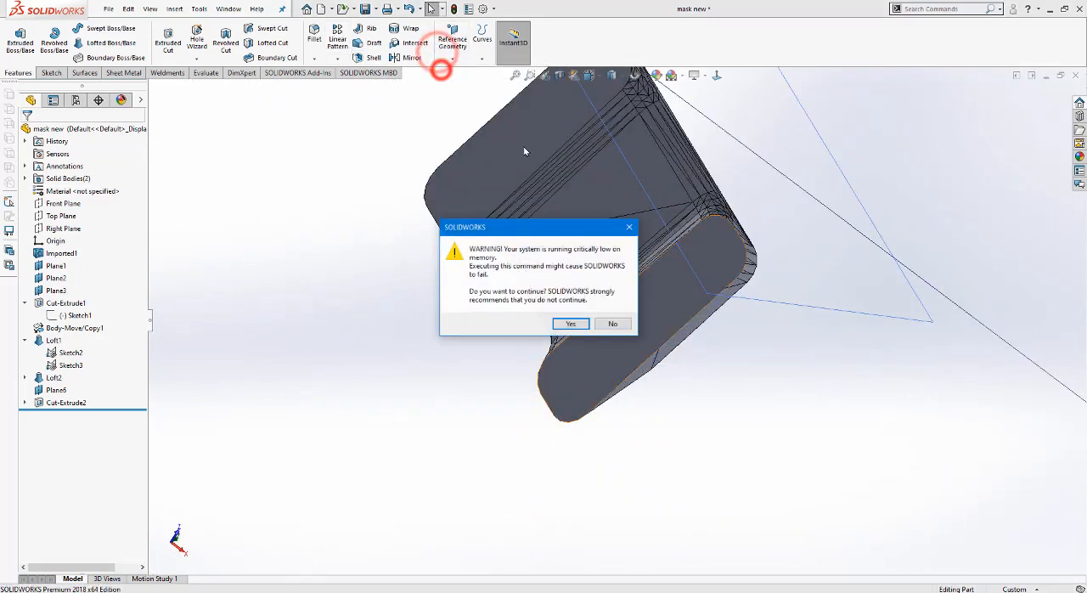
{"action": "left_click", "coordinate": [571, 323]}
{"action": "left_click", "coordinate": [528, 161]}
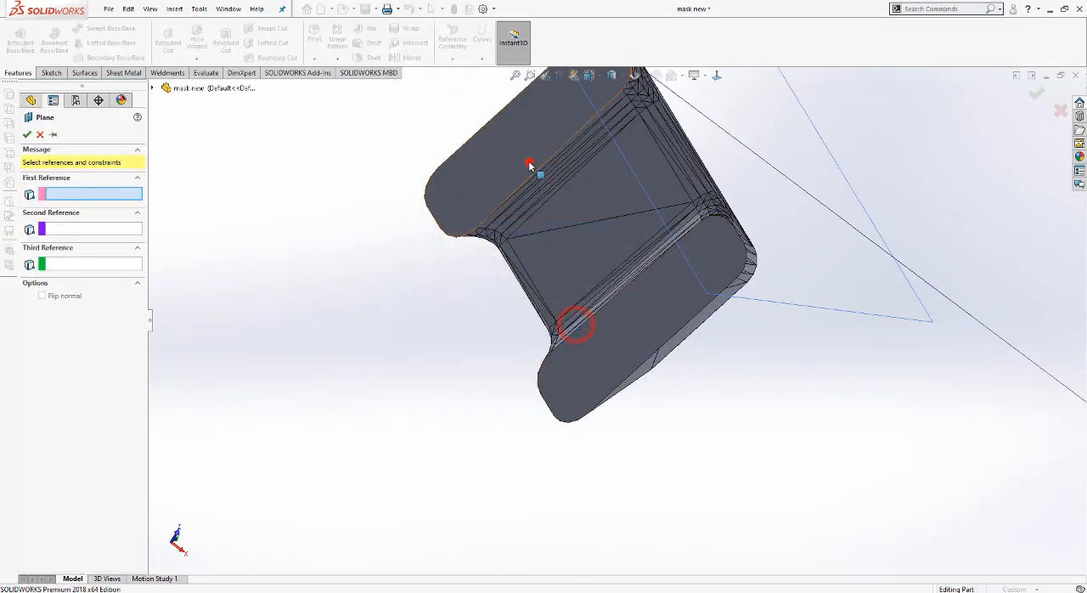
Step: Try the clip piece's other flat face as second reference, remove it, and accept the plane at a 44.75 mm offset
{"action": "left_click", "coordinate": [607, 342]}
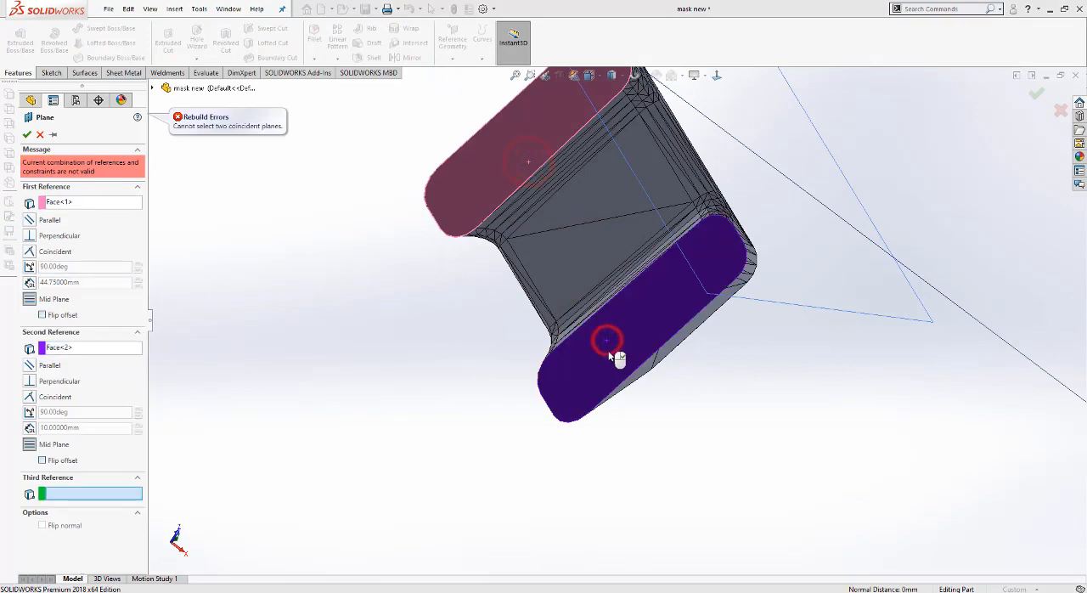
{"action": "left_click", "coordinate": [79, 353]}
{"action": "key", "text": "Delete"}
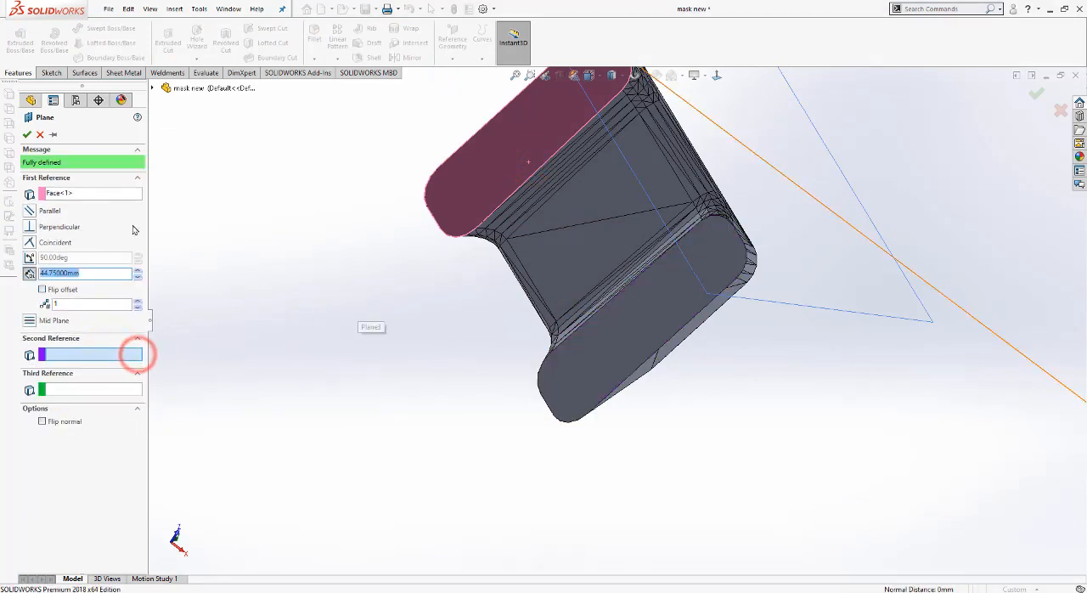
{"action": "left_click", "coordinate": [27, 134]}
{"action": "scroll", "coordinate": [464, 323], "scroll_direction": "down", "scroll_amount": 5}
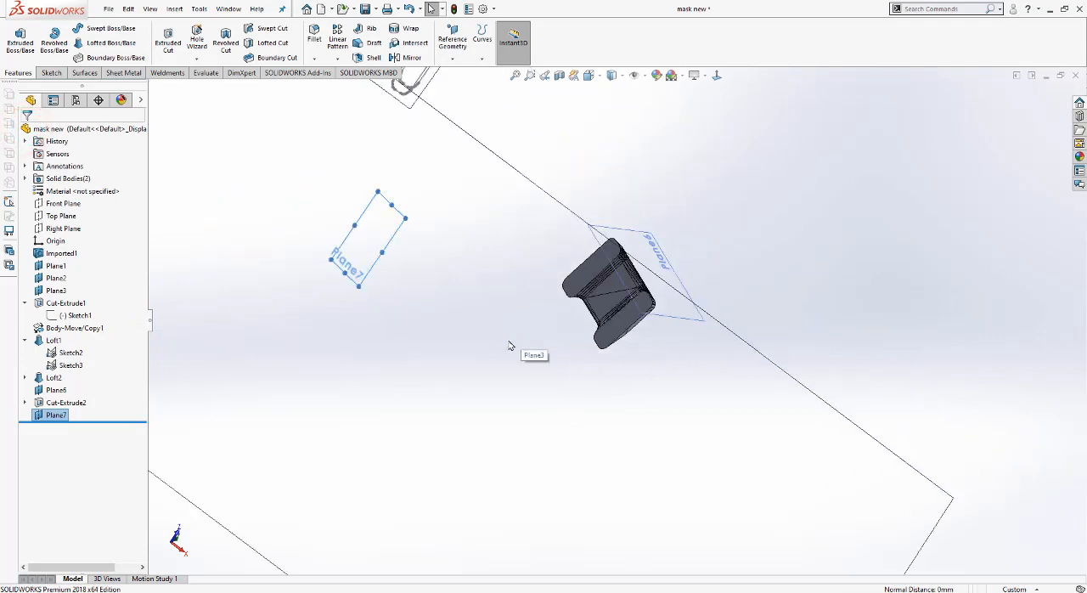
Step: Edit the new reference plane and set its offset from the clip piece's flat face to 0 mm
{"action": "right_click", "coordinate": [56, 417]}
{"action": "left_click", "coordinate": [51, 414]}
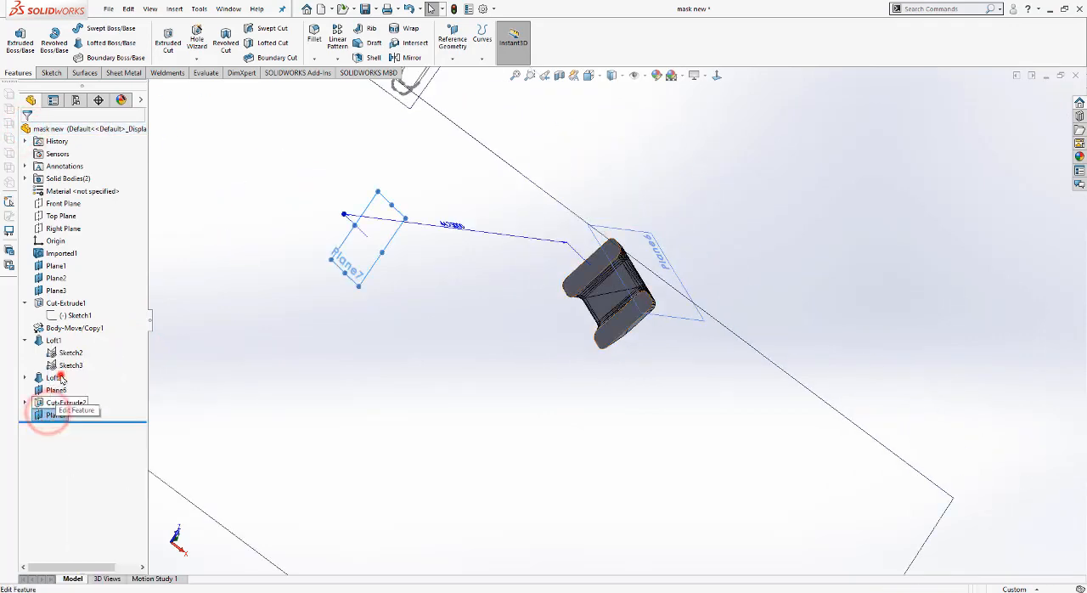
{"action": "left_click", "coordinate": [60, 374]}
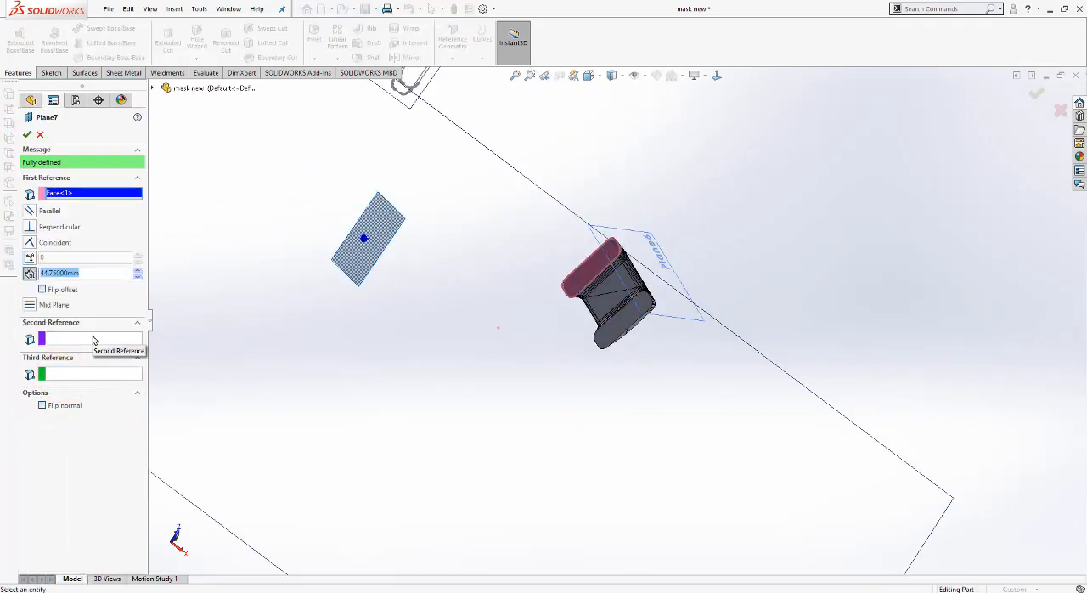
{"action": "type", "text": "0"}
{"action": "key", "text": "Return"}
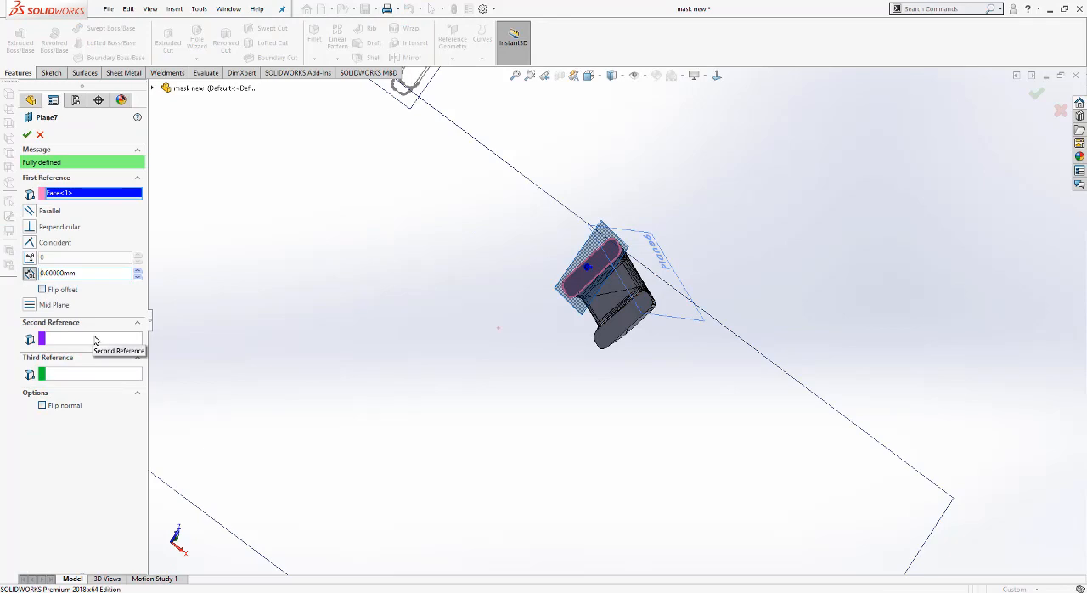
Step: Try to redefine the plane through the short edge at the flat face's rounded end, perpendicular and parallel to that face
{"action": "scroll", "coordinate": [602, 197], "scroll_direction": "up", "scroll_amount": 6}
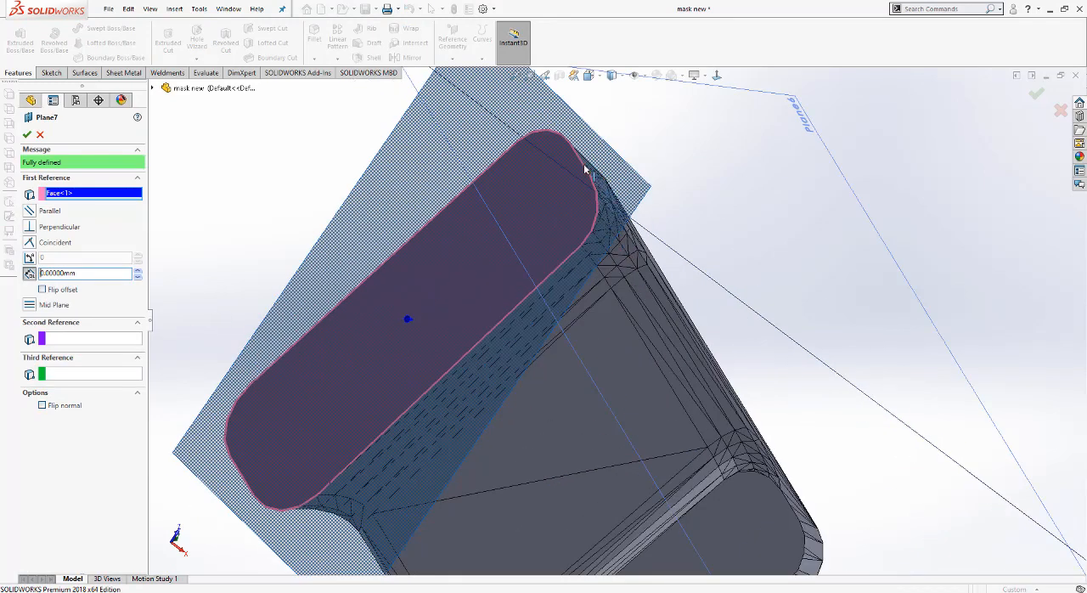
{"action": "left_click", "coordinate": [580, 156]}
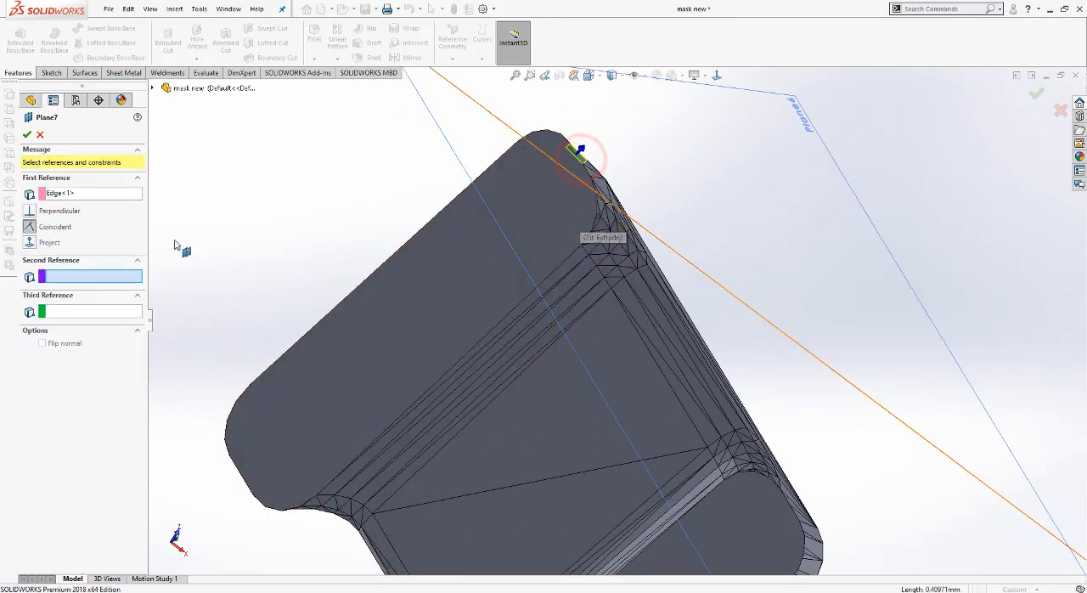
{"action": "left_click", "coordinate": [465, 307]}
{"action": "scroll", "coordinate": [443, 302], "scroll_direction": "down", "scroll_amount": 5}
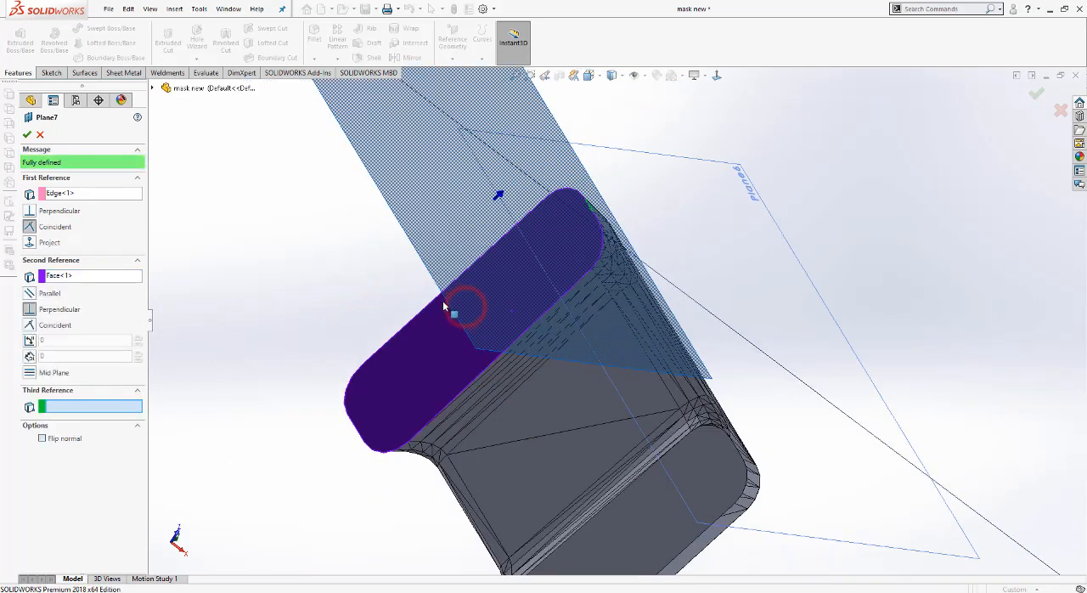
{"action": "middle_click_drag", "start_coordinate": [495, 402], "coordinate": [458, 338]}
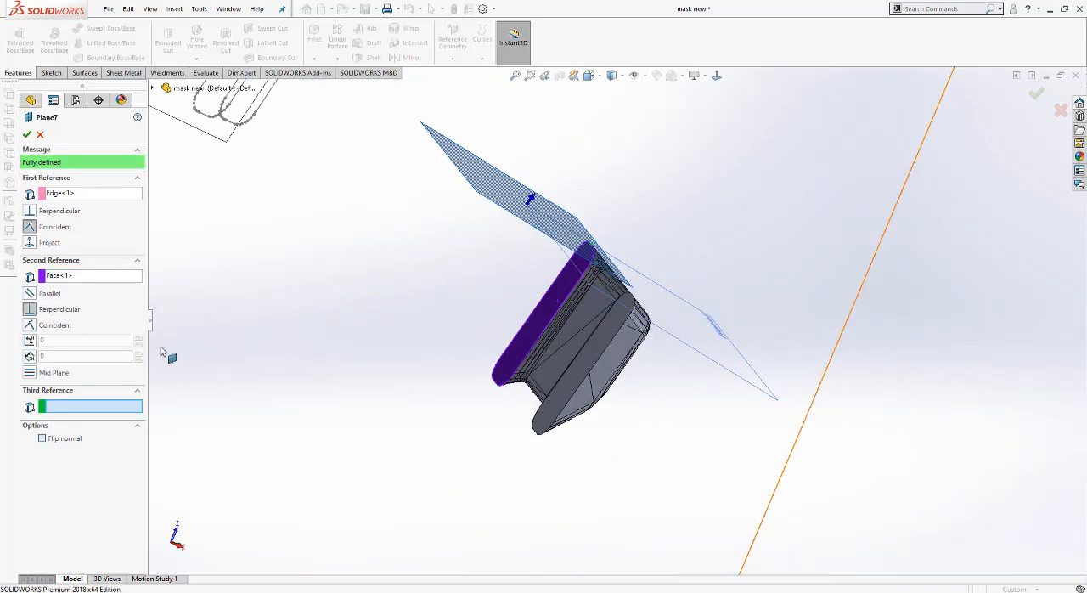
{"action": "left_click", "coordinate": [37, 294]}
Step: Clear the edge and face references from the plane's definition
{"action": "left_click", "coordinate": [73, 201]}
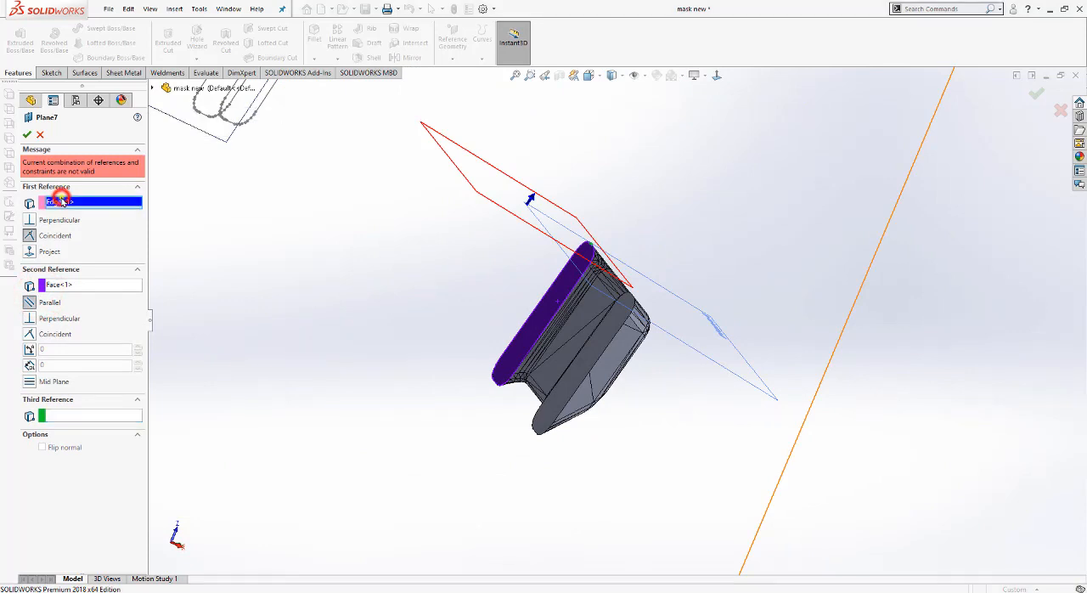
{"action": "right_click", "coordinate": [64, 201]}
{"action": "left_click", "coordinate": [89, 206]}
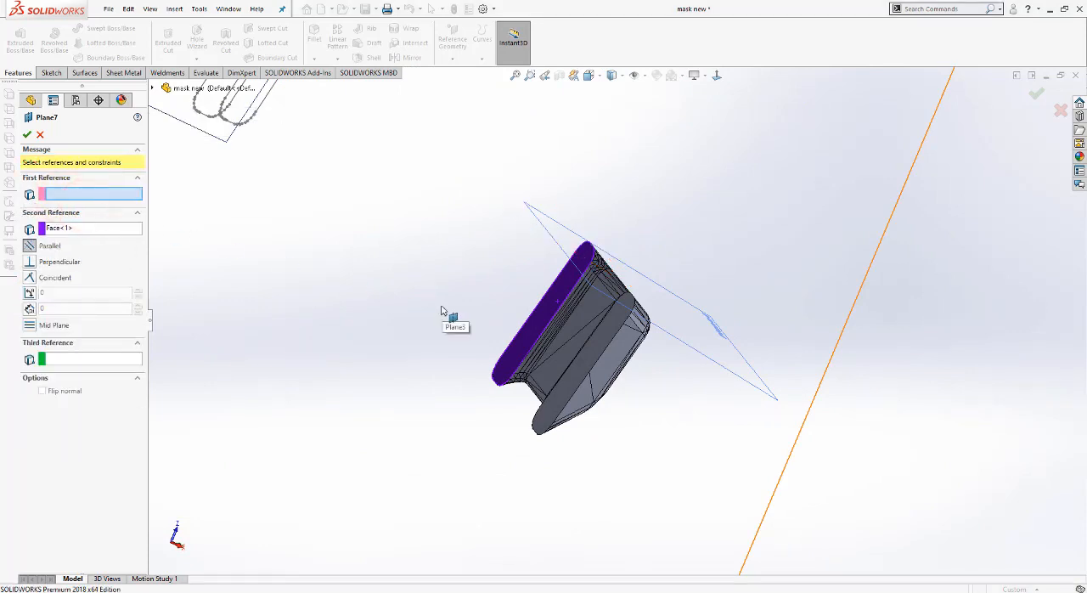
{"action": "left_click", "coordinate": [108, 226]}
{"action": "right_click", "coordinate": [127, 225]}
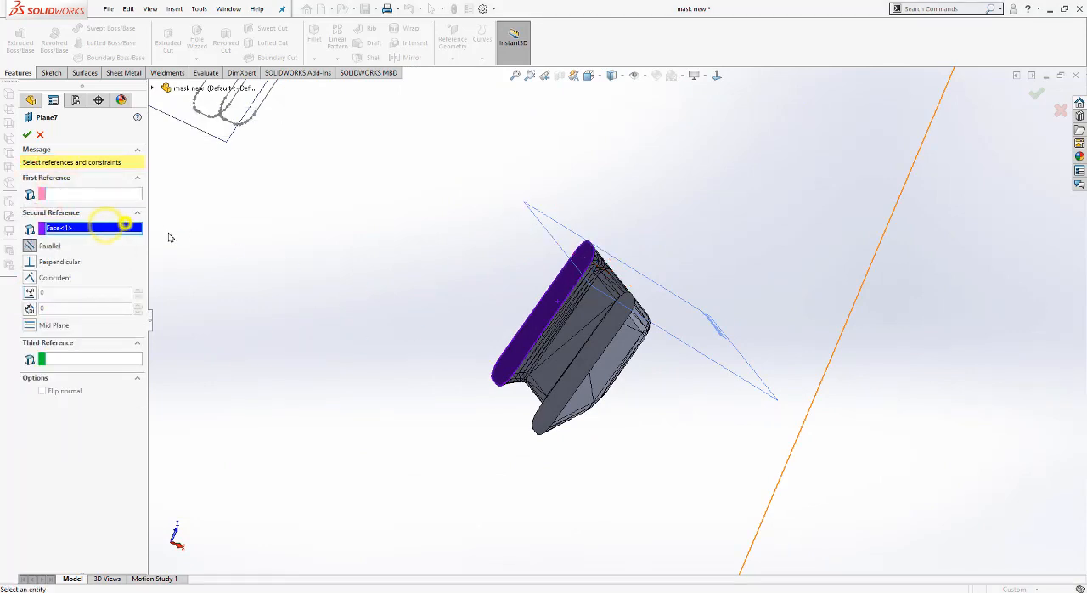
{"action": "left_click", "coordinate": [154, 233]}
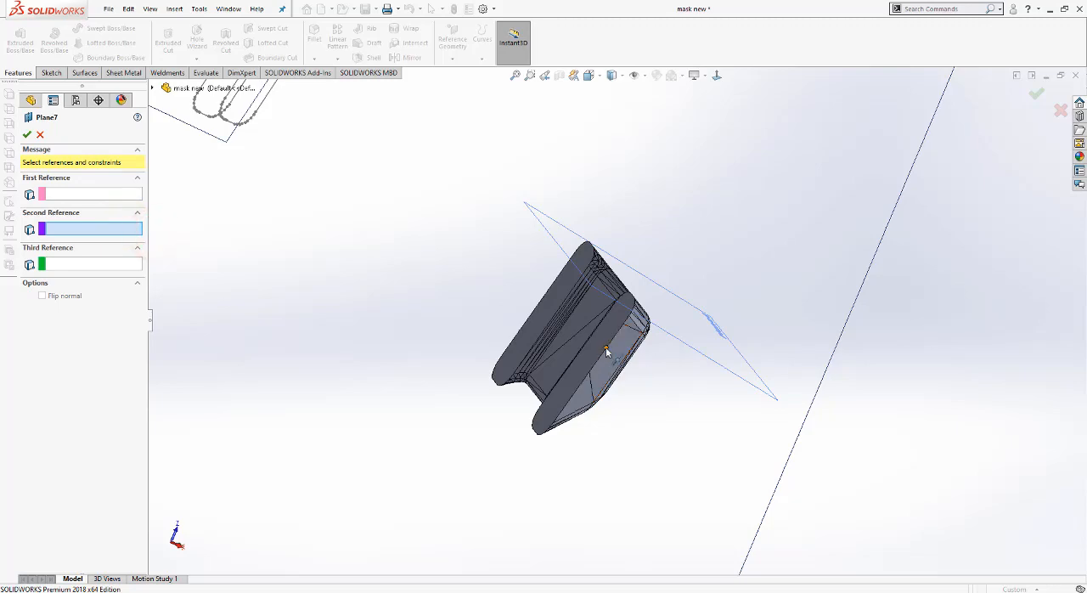
Step: Define the plane as coincident with the long outer edges of the clip piece's two flat faces, and accept it
{"action": "left_click", "coordinate": [605, 350]}
{"action": "middle_click_drag", "start_coordinate": [605, 350], "coordinate": [631, 393]}
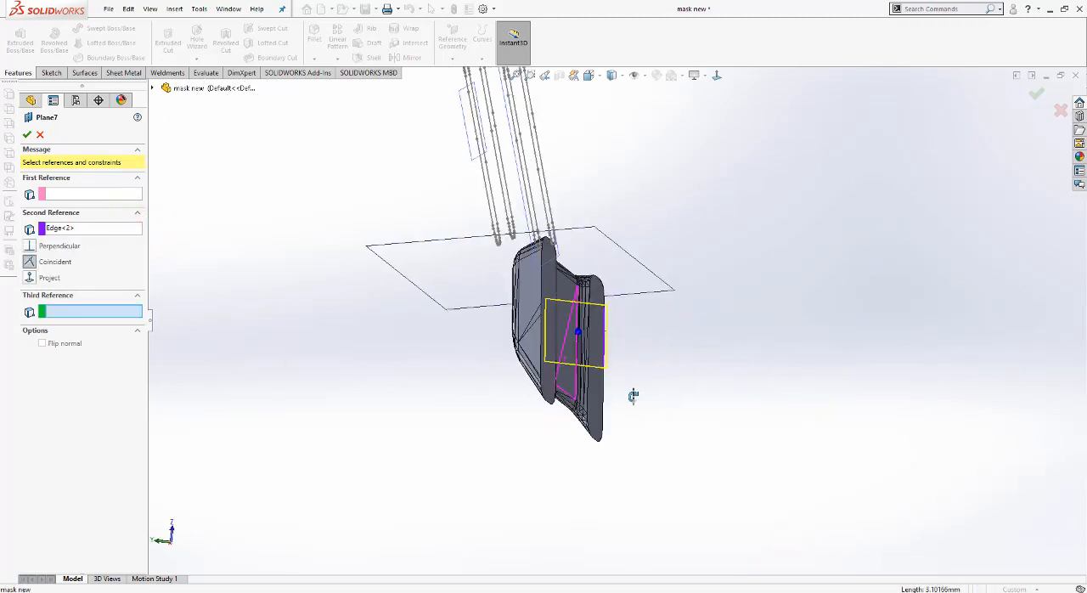
{"action": "left_click", "coordinate": [540, 340]}
{"action": "middle_click_drag", "start_coordinate": [538, 335], "coordinate": [490, 425]}
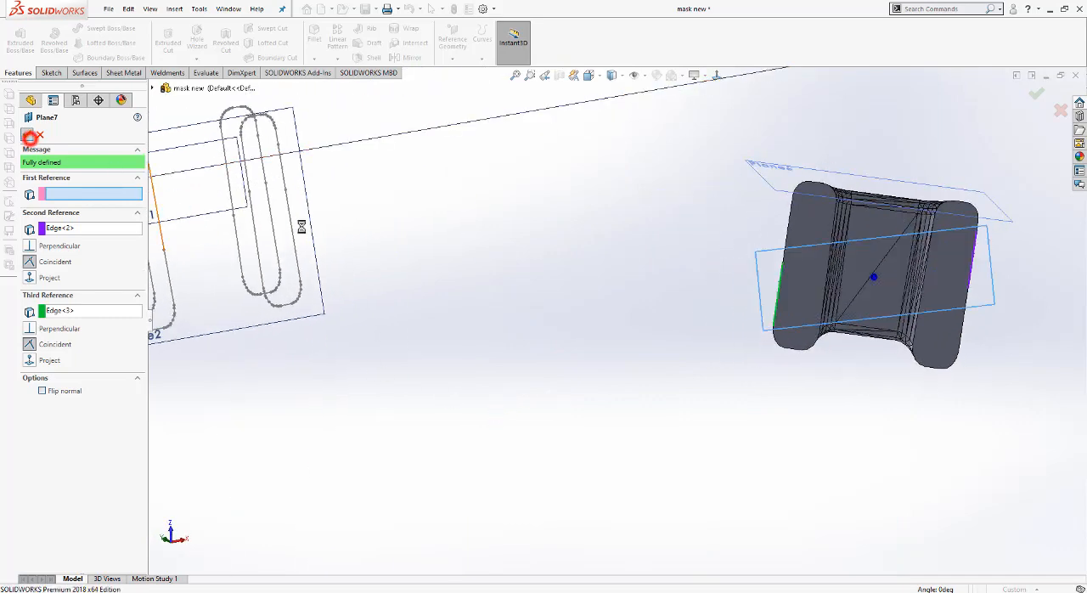
{"action": "left_click", "coordinate": [28, 134]}
{"action": "middle_click_drag", "start_coordinate": [667, 284], "coordinate": [624, 275]}
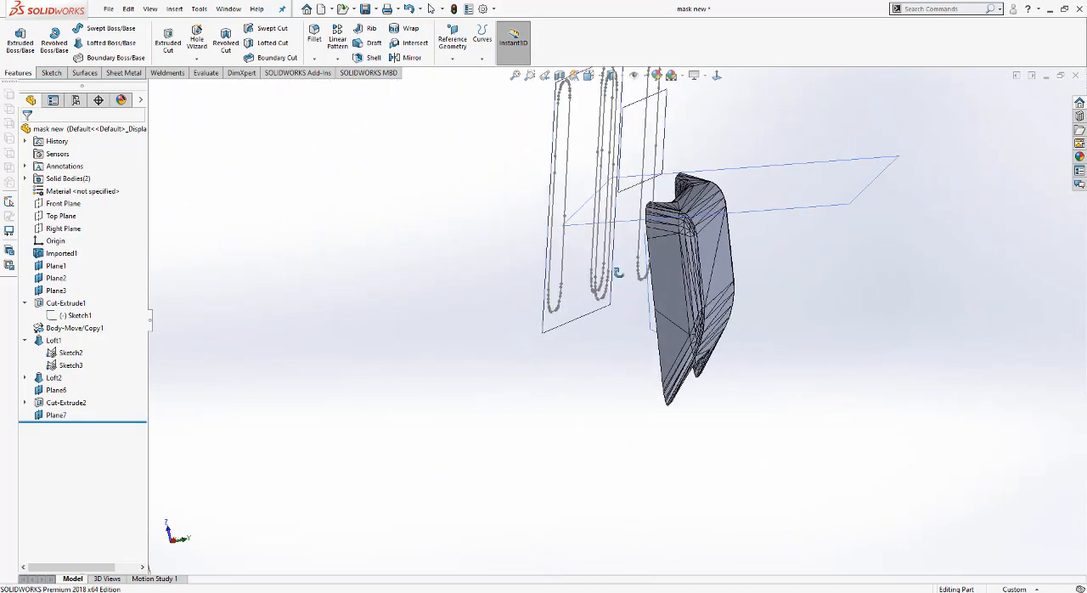
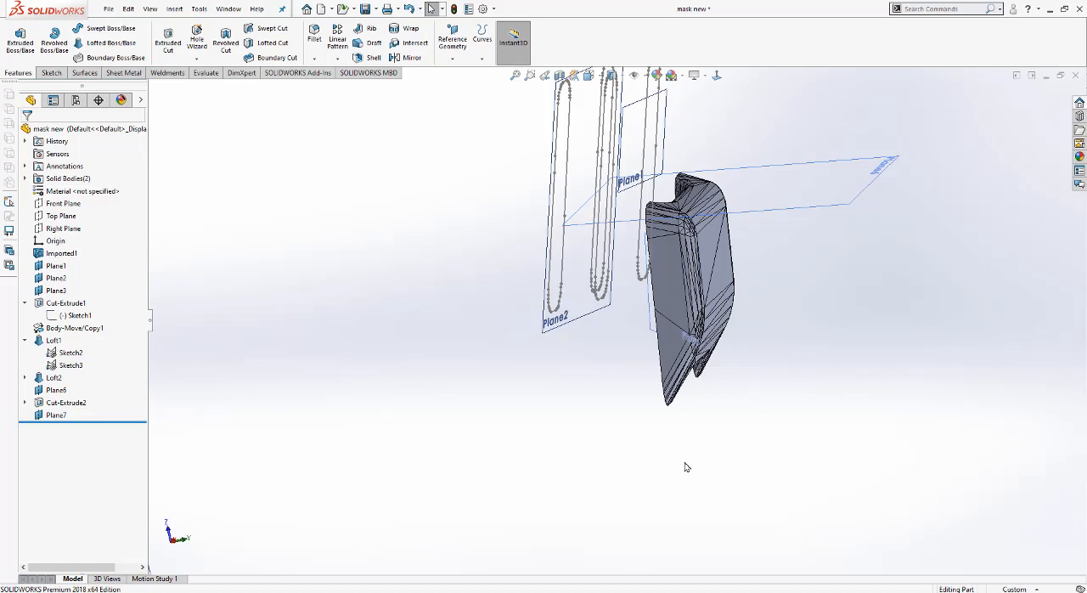
{"action": "key", "text": "super+x"}
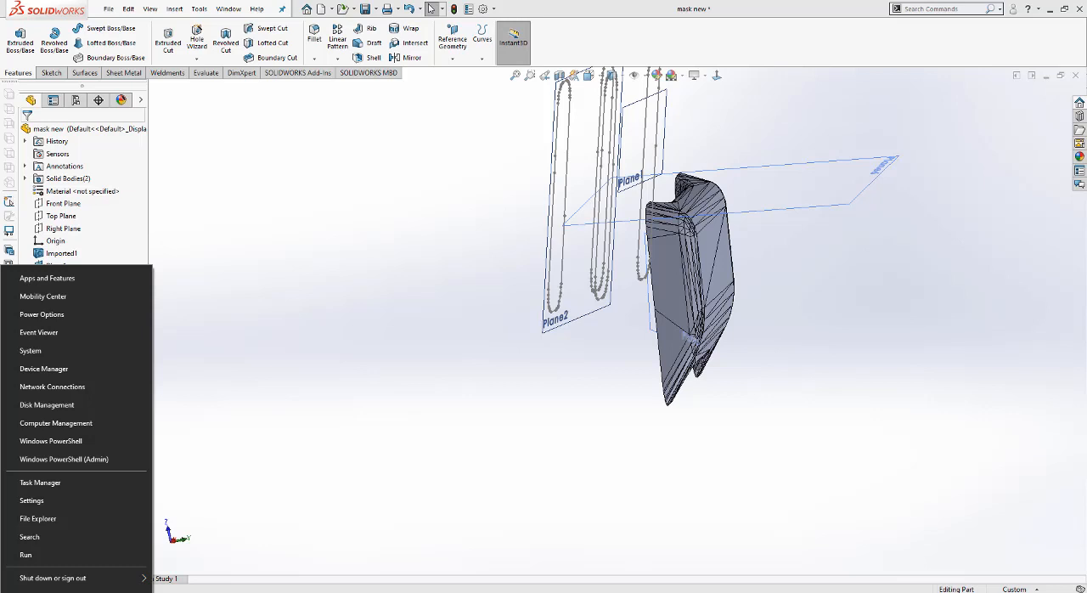
{"action": "key", "text": "Escape"}
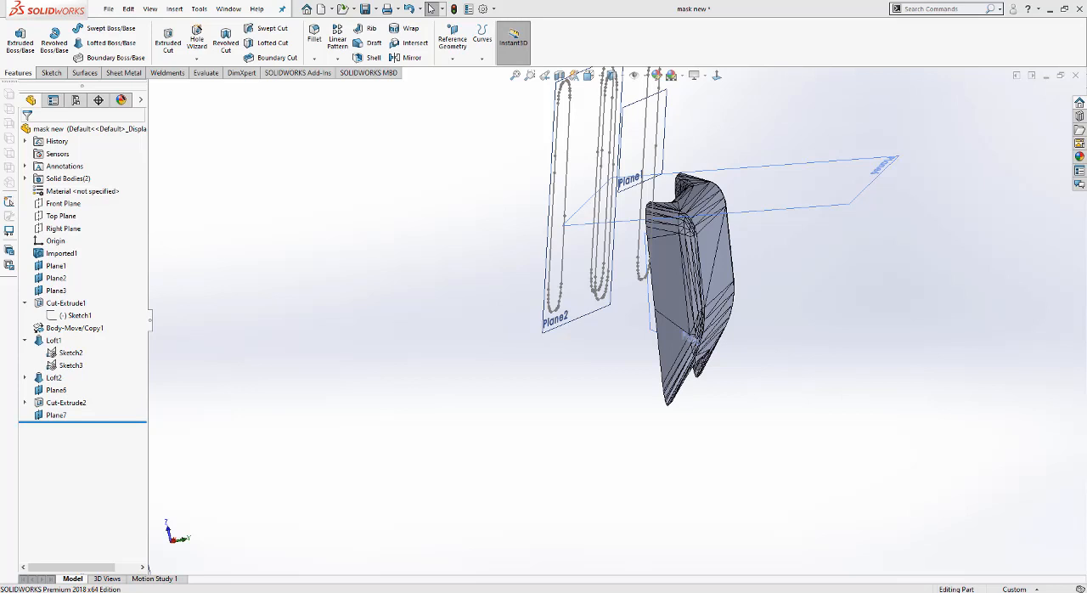
Step: Expand the solid bodies list and show the hidden main mask body beside the cut-off clip piece
{"action": "left_click", "coordinate": [24, 178]}
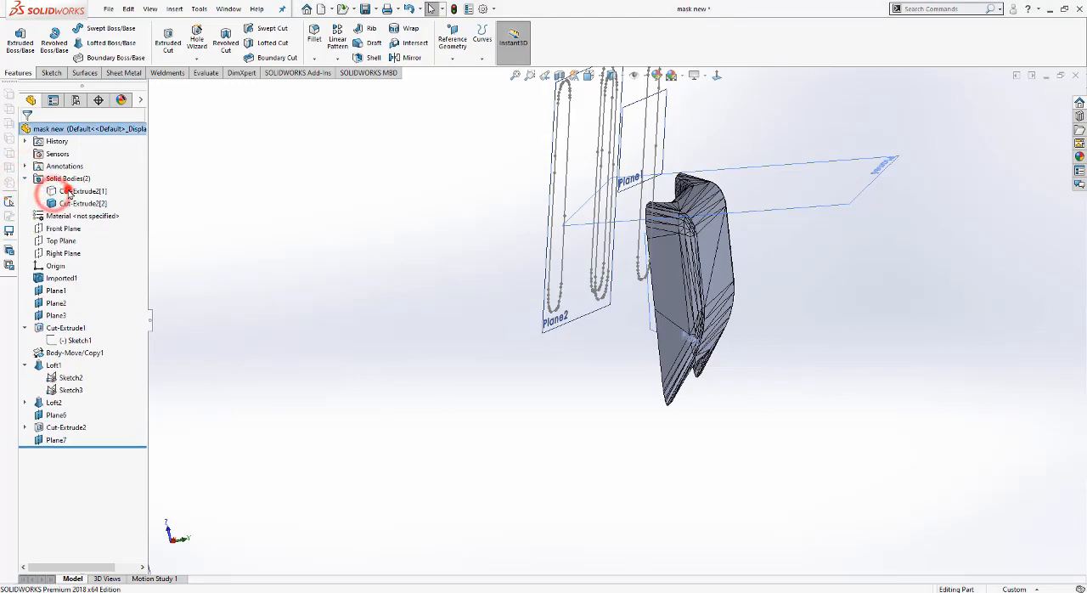
{"action": "left_click", "coordinate": [70, 192]}
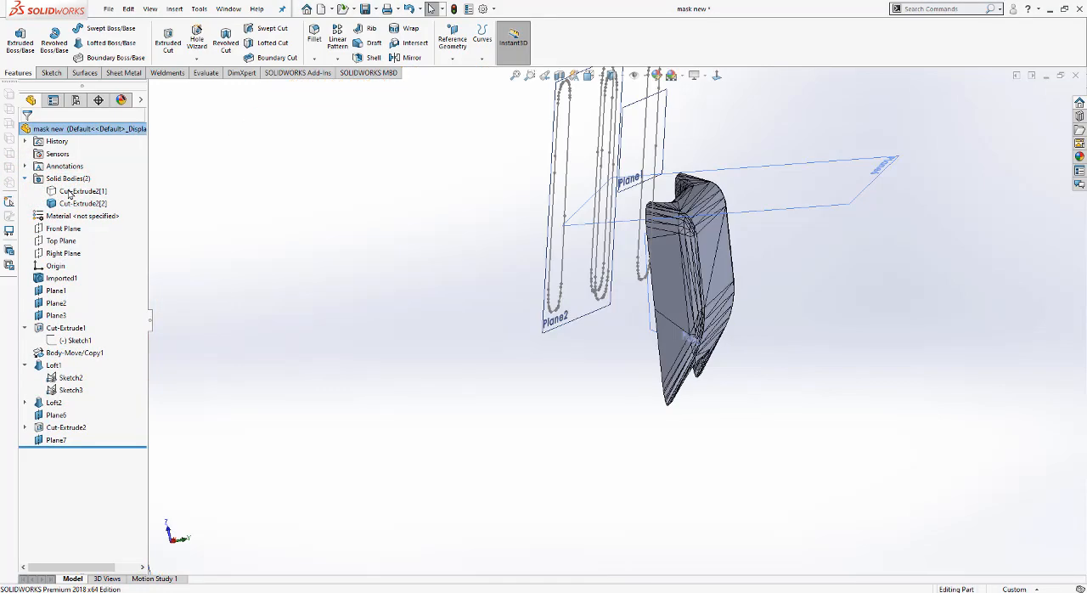
{"action": "right_click", "coordinate": [69, 192]}
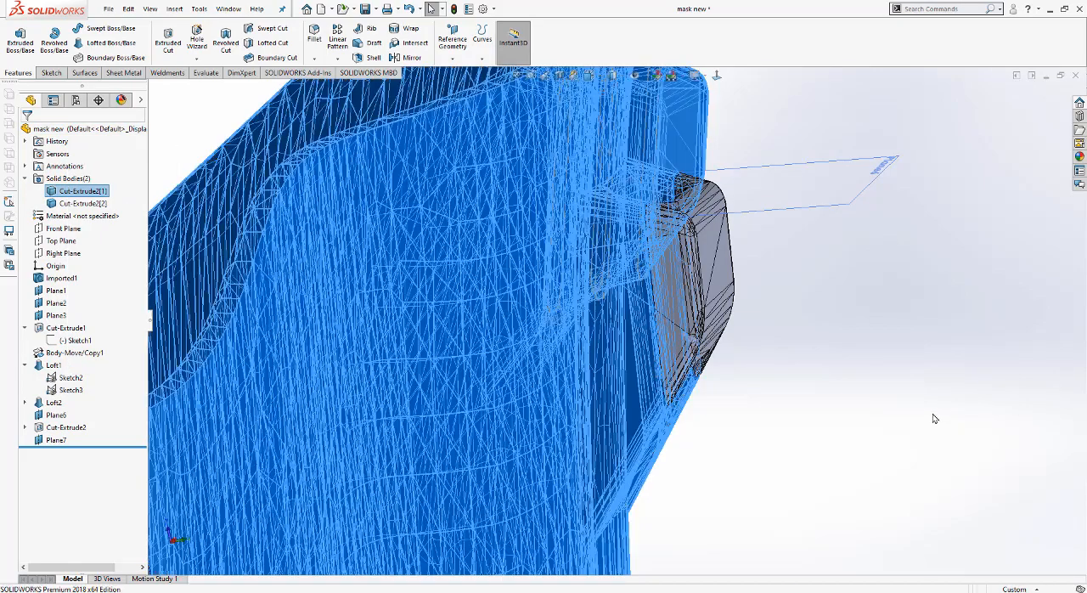
{"action": "middle_click_drag", "start_coordinate": [934, 417], "coordinate": [924, 409]}
{"action": "left_click", "coordinate": [924, 408]}
{"action": "middle_click_drag", "start_coordinate": [735, 254], "coordinate": [737, 222]}
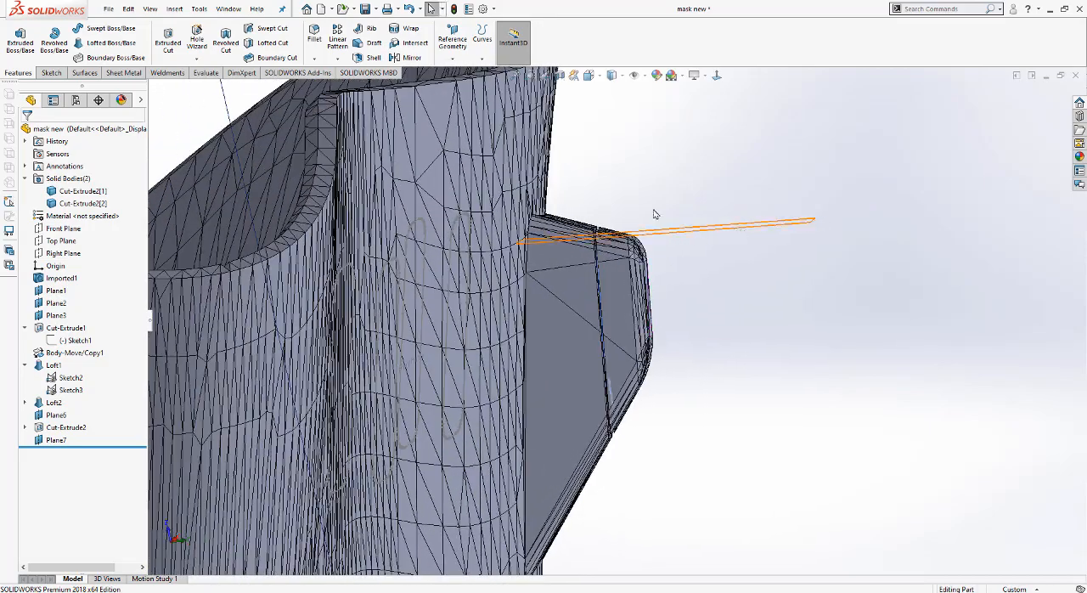
Step: Move the clip's cut-off outer piece away from its base by about 0.76 mm in X and 1.96 mm in Y
{"action": "left_click", "coordinate": [175, 9]}
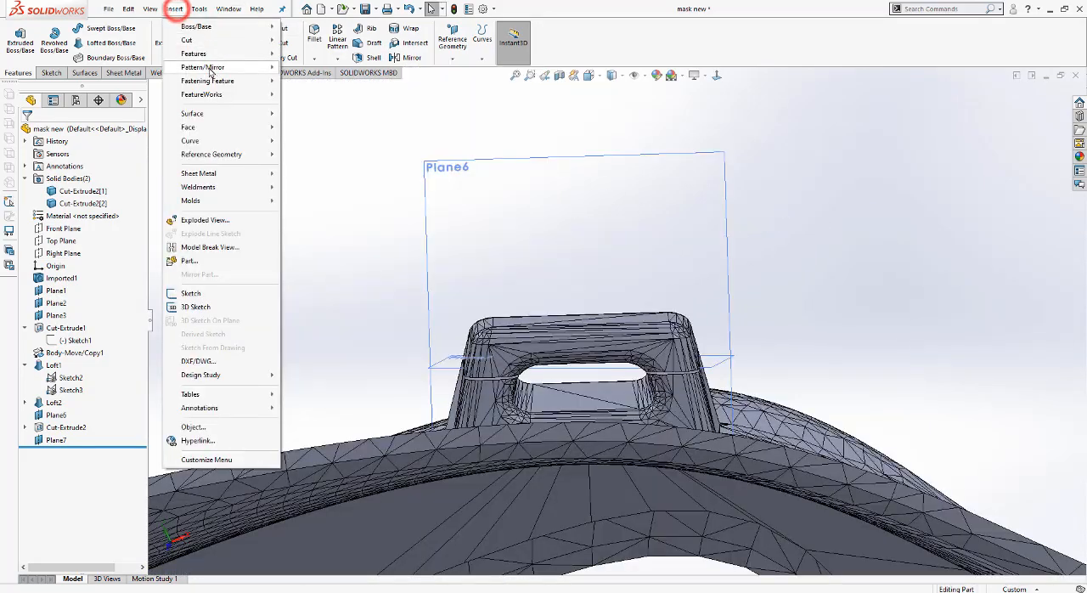
{"action": "left_click", "coordinate": [207, 54]}
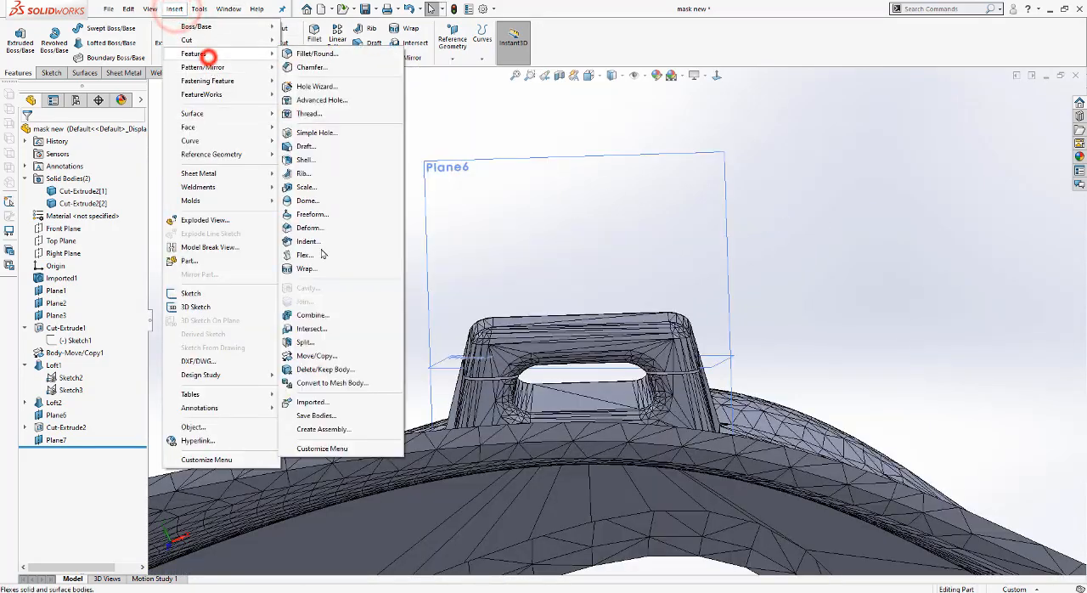
{"action": "left_click", "coordinate": [326, 359]}
{"action": "left_click", "coordinate": [581, 335]}
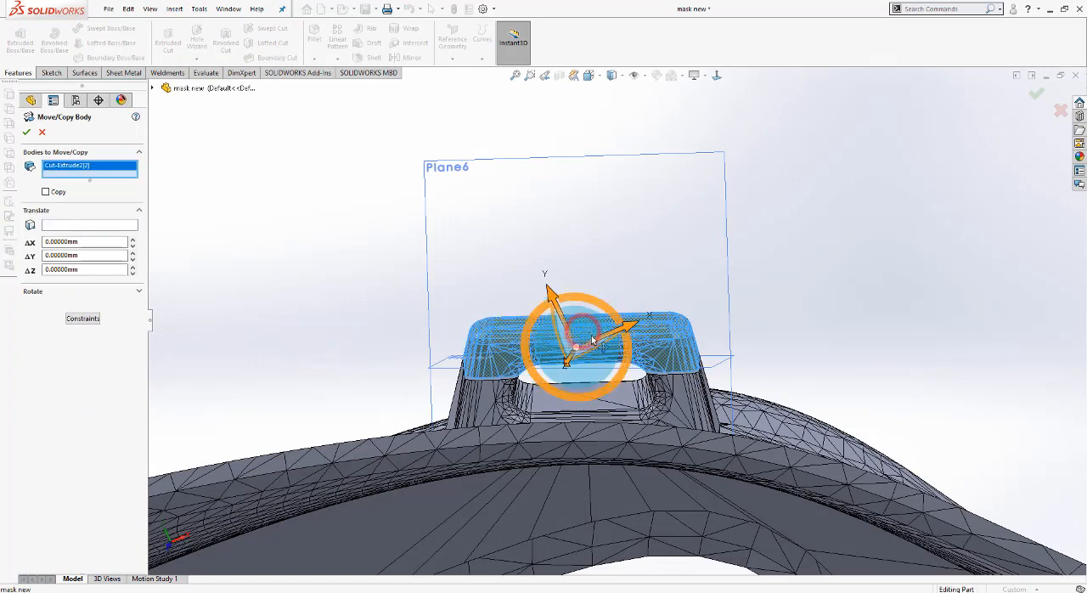
{"action": "left_click_drag", "start_coordinate": [575, 297], "coordinate": [545, 270]}
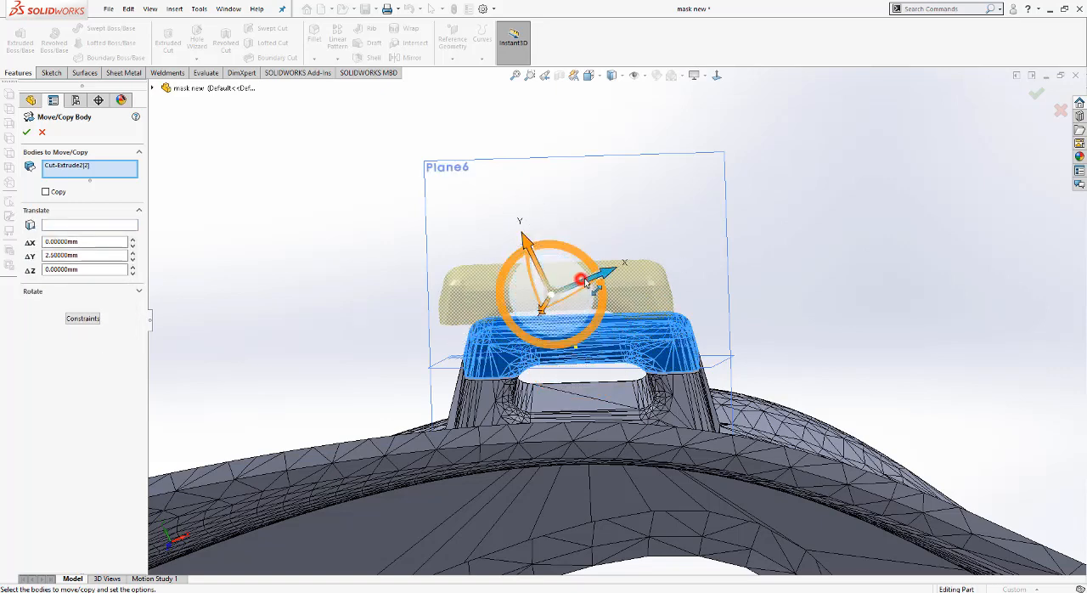
{"action": "mouse_move", "coordinate": [586, 283]}
{"action": "left_mouse_down"}
{"action": "mouse_move", "coordinate": [621, 271]}
{"action": "mouse_move", "coordinate": [576, 275]}
{"action": "mouse_move", "coordinate": [592, 291]}
{"action": "left_mouse_up"}
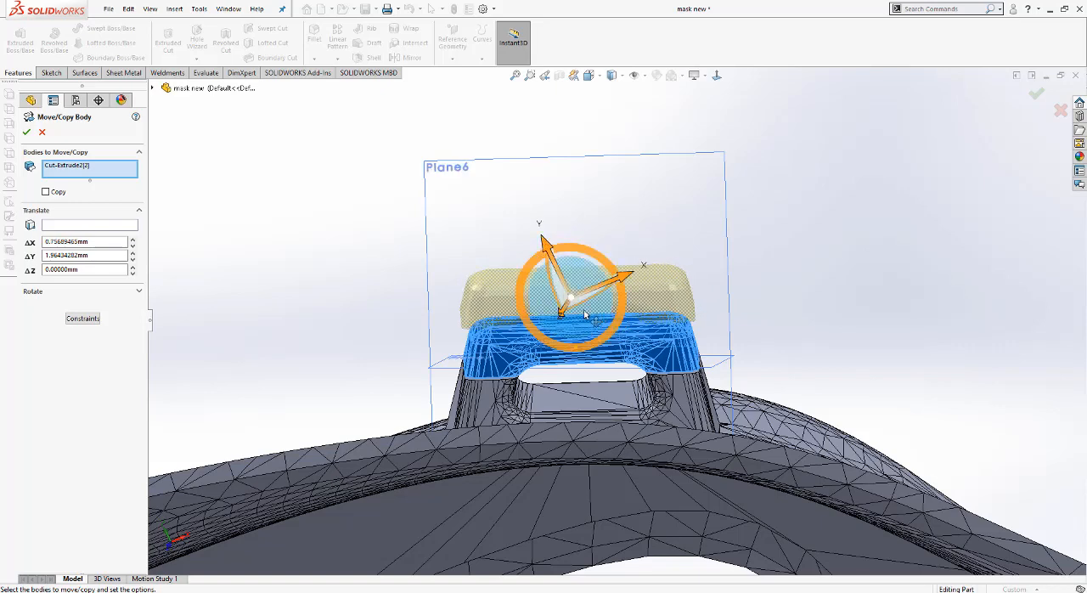
{"action": "left_click", "coordinate": [25, 132]}
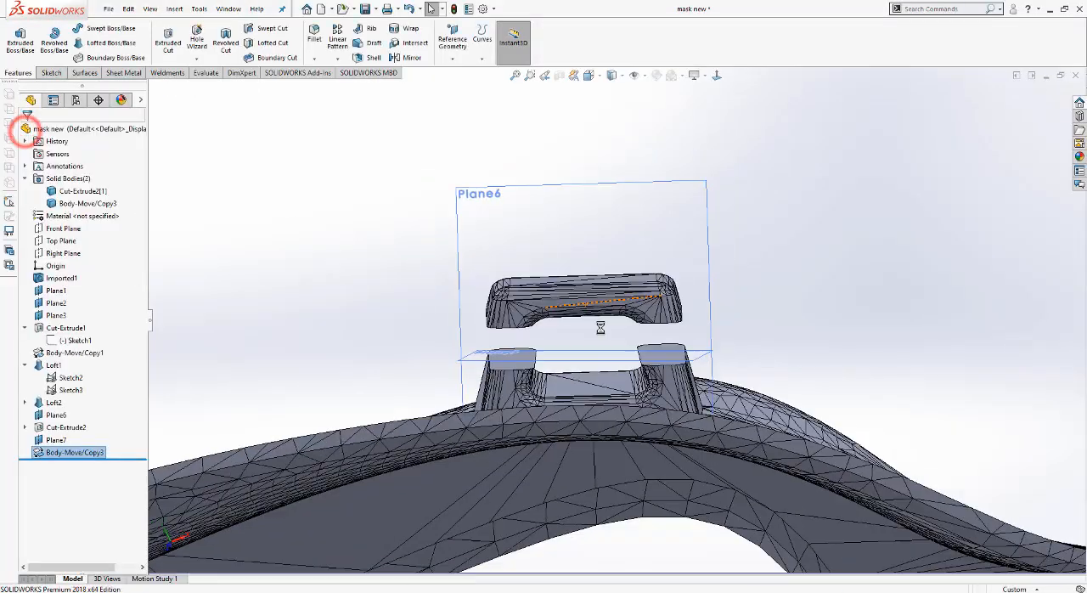
Step: Sketch on the clip base's cut face, converting the outlines of both cut faces into sketch entities, and finish the sketch
{"action": "mouse_move", "coordinate": [535, 323]}
{"action": "middle_mouse_down"}
{"action": "mouse_move", "coordinate": [558, 320]}
{"action": "mouse_move", "coordinate": [493, 326]}
{"action": "mouse_move", "coordinate": [477, 342]}
{"action": "mouse_move", "coordinate": [543, 408]}
{"action": "mouse_move", "coordinate": [607, 339]}
{"action": "mouse_move", "coordinate": [571, 331]}
{"action": "middle_mouse_up"}
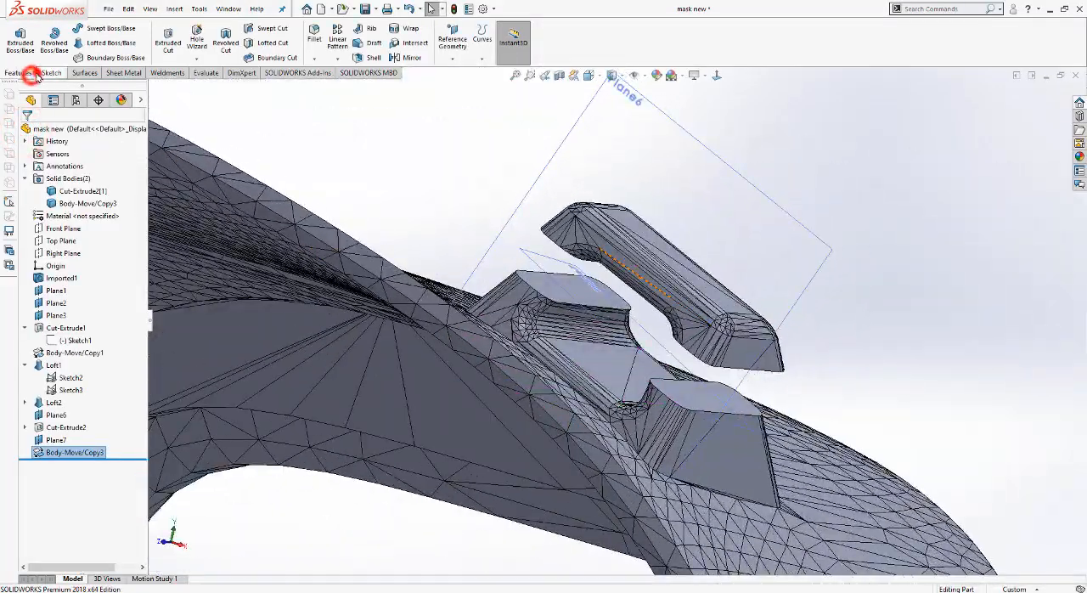
{"action": "left_click", "coordinate": [39, 73]}
{"action": "left_click", "coordinate": [16, 38]}
{"action": "left_click", "coordinate": [561, 288]}
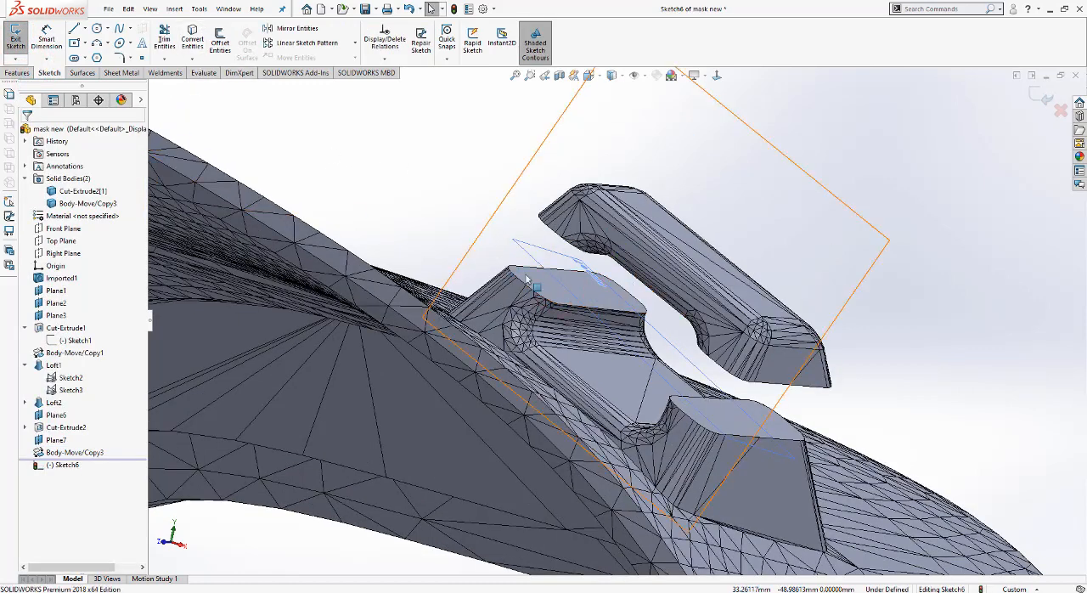
{"action": "left_click", "coordinate": [543, 274]}
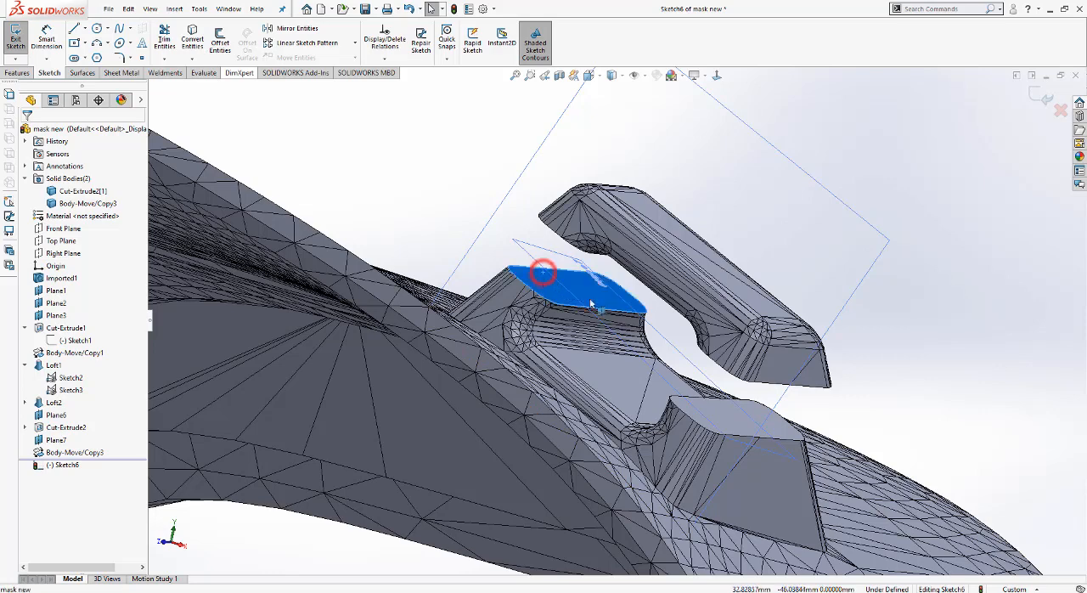
{"action": "left_click", "coordinate": [707, 414], "text": "ctrl"}
{"action": "left_click", "coordinate": [191, 41]}
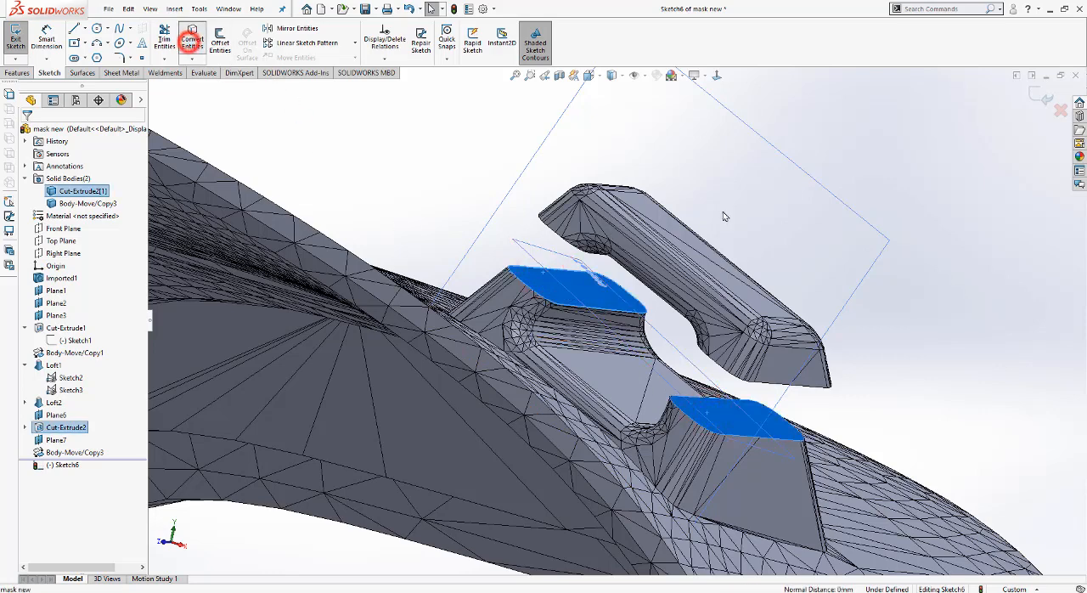
{"action": "left_click", "coordinate": [1041, 100]}
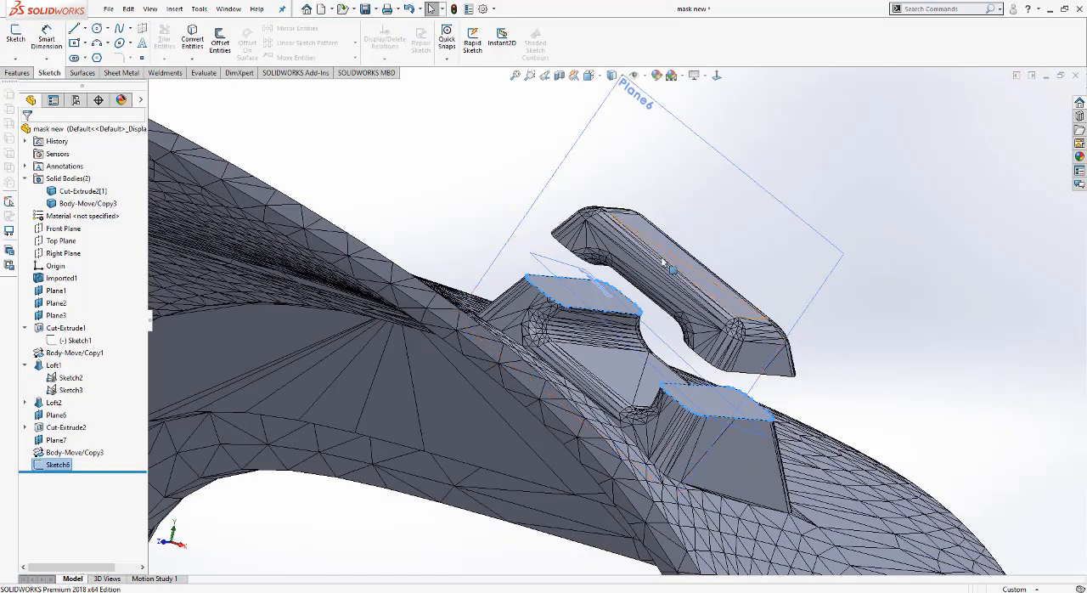
Step: Sketch on the moved piece's flat end face, converting the outlines of both end faces into sketch entities, and finish the sketch
{"action": "middle_click_drag", "start_coordinate": [662, 262], "coordinate": [681, 228]}
{"action": "left_click", "coordinate": [553, 270]}
{"action": "left_click", "coordinate": [8, 24]}
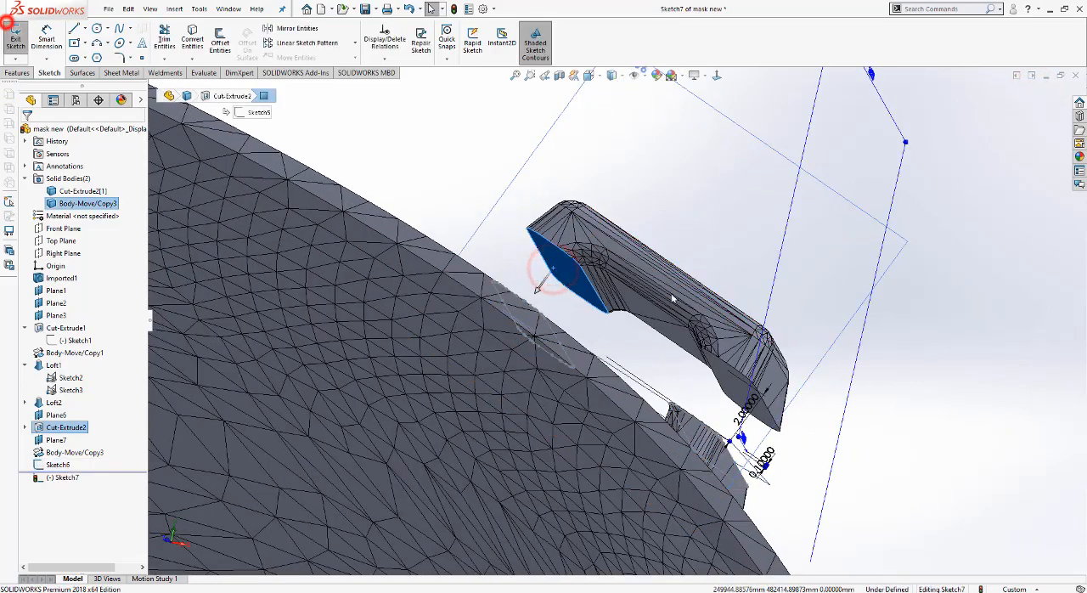
{"action": "left_click", "coordinate": [722, 376], "text": "ctrl"}
{"action": "left_click", "coordinate": [197, 42]}
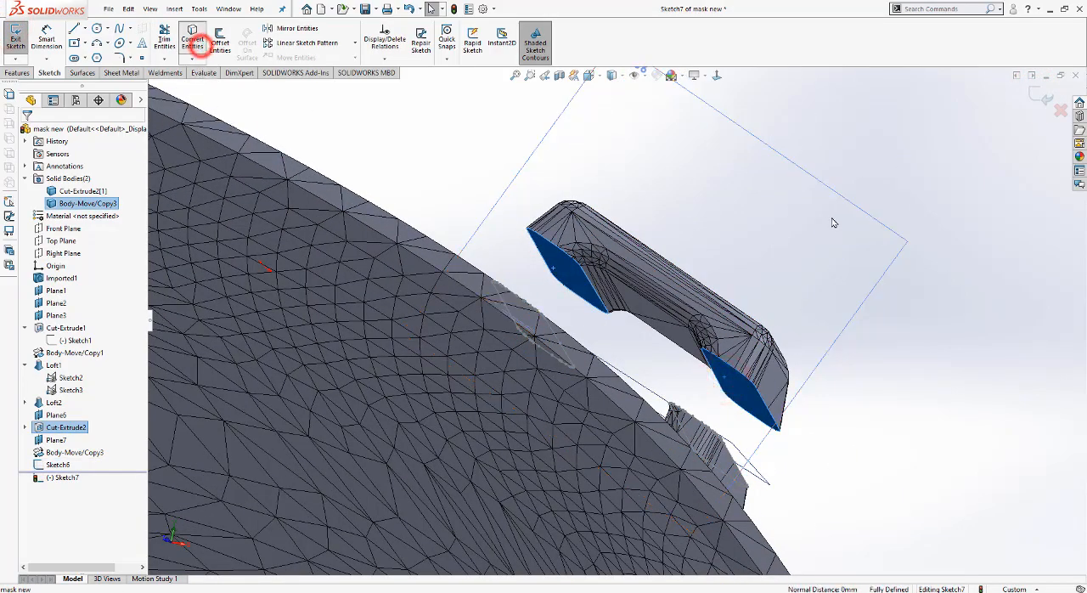
{"action": "left_click", "coordinate": [1038, 95]}
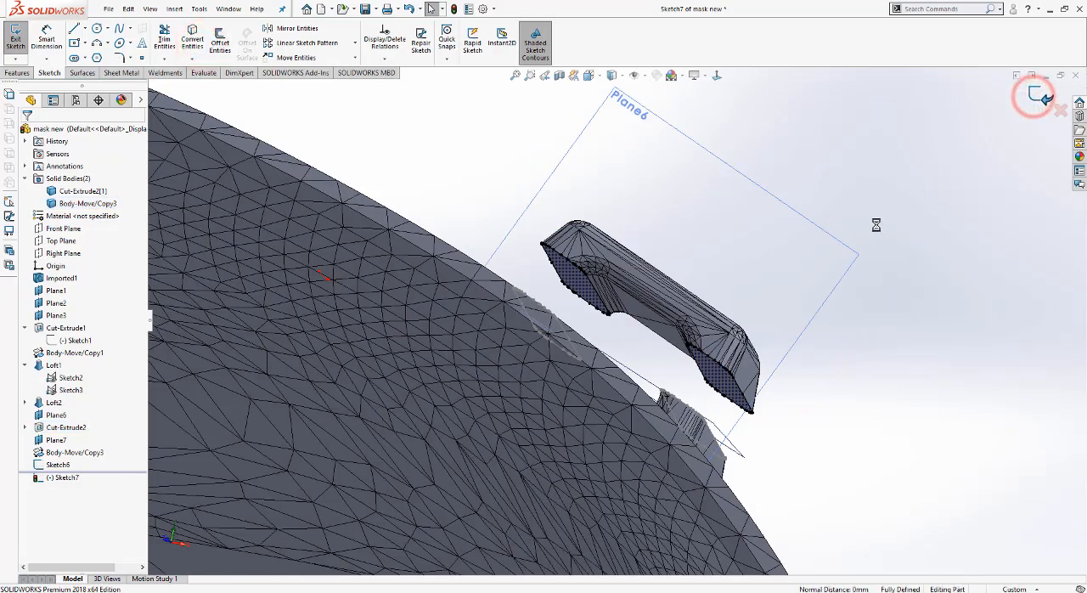
Step: Loft a solid joining the moved piece to the base at one end of the clip, using their two facing closed loops as profiles
{"action": "left_click", "coordinate": [175, 8]}
{"action": "left_click", "coordinate": [493, 121]}
{"action": "left_click", "coordinate": [18, 73]}
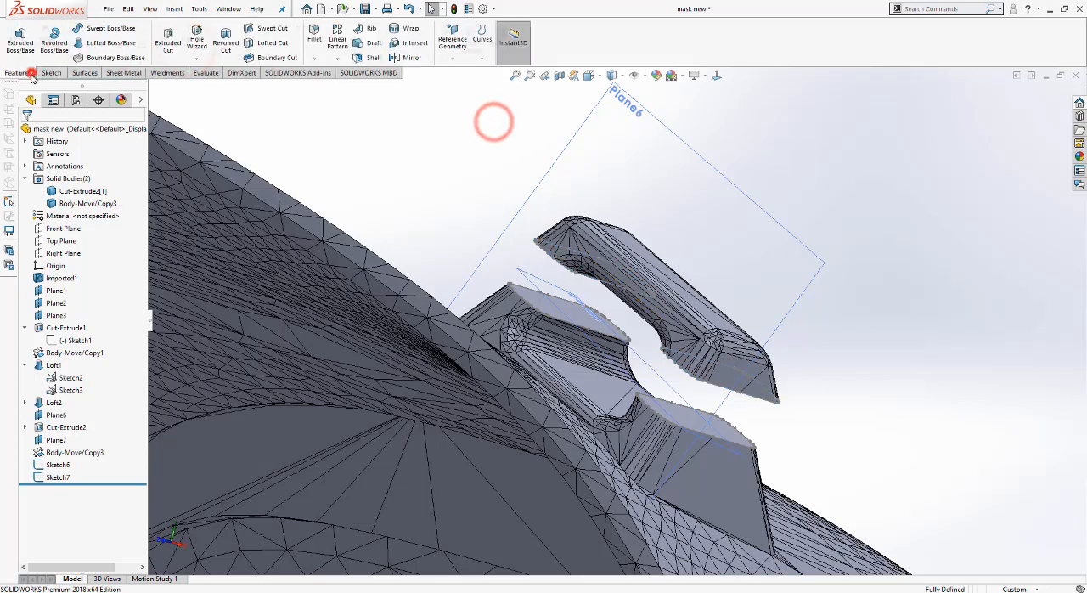
{"action": "left_click", "coordinate": [107, 45]}
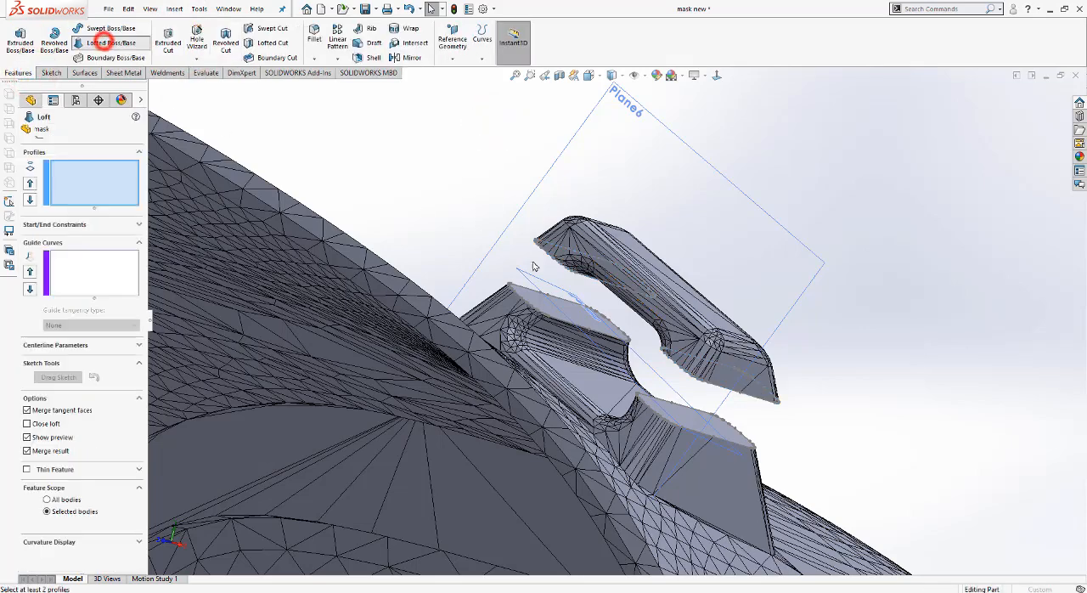
{"action": "scroll", "coordinate": [587, 291], "scroll_direction": "down", "scroll_amount": 3}
{"action": "left_click", "coordinate": [603, 277]}
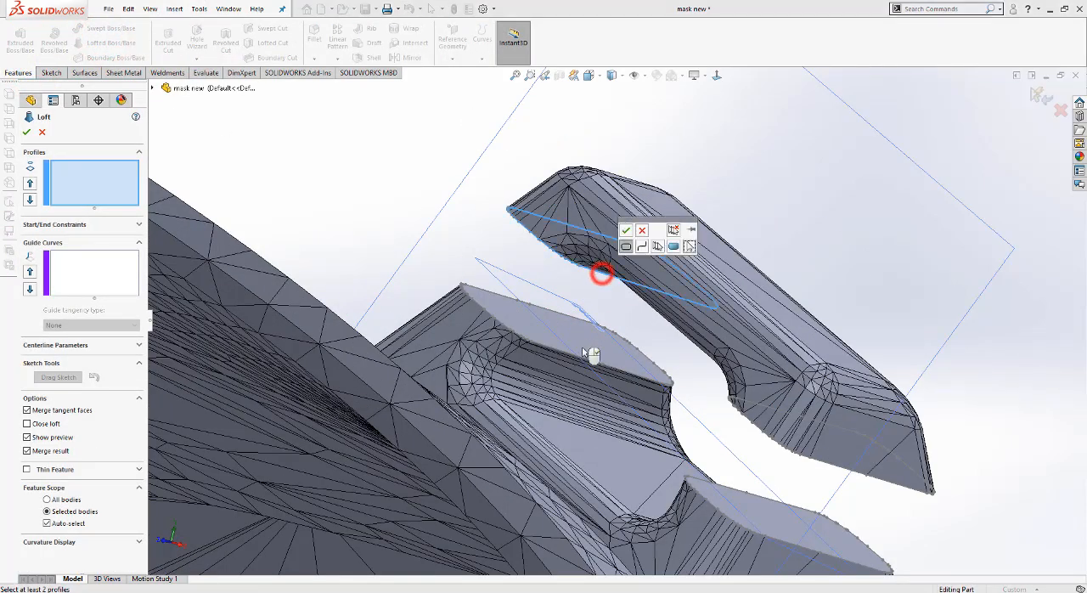
{"action": "left_click", "coordinate": [626, 245]}
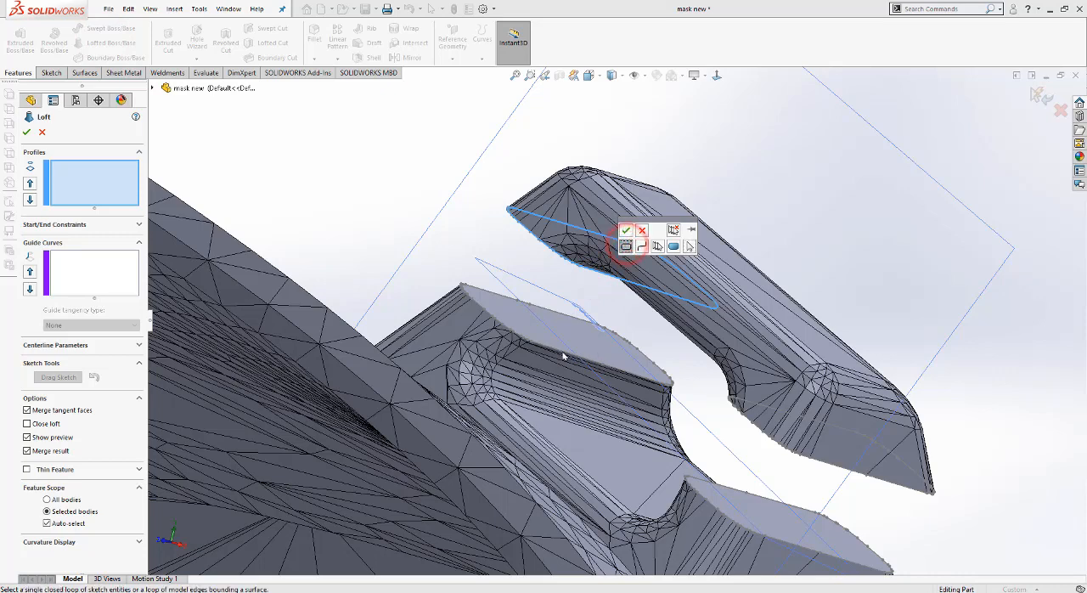
{"action": "left_click", "coordinate": [626, 231]}
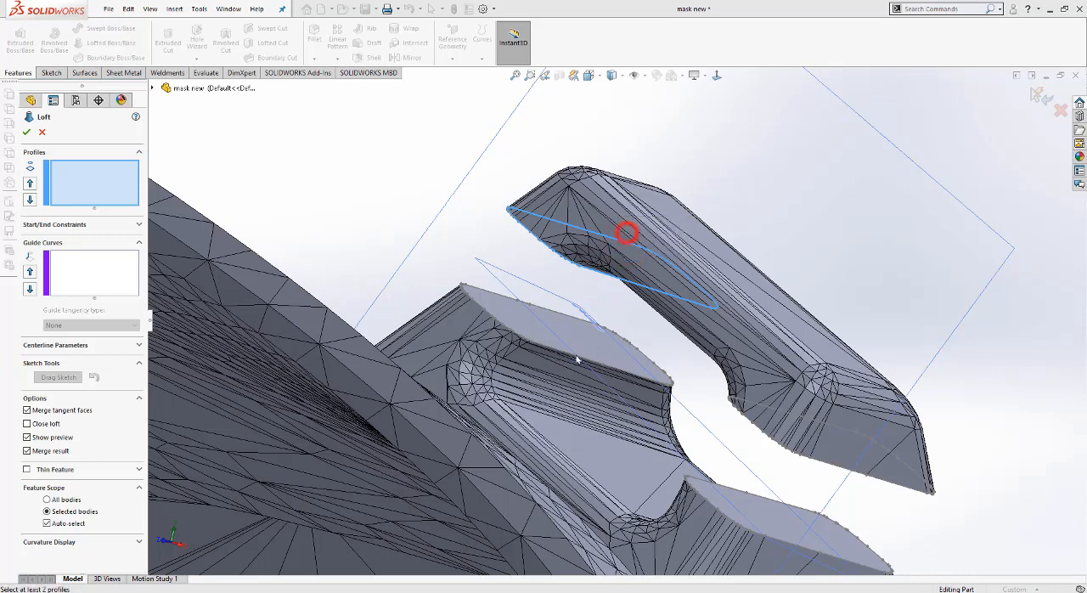
{"action": "left_click", "coordinate": [562, 351]}
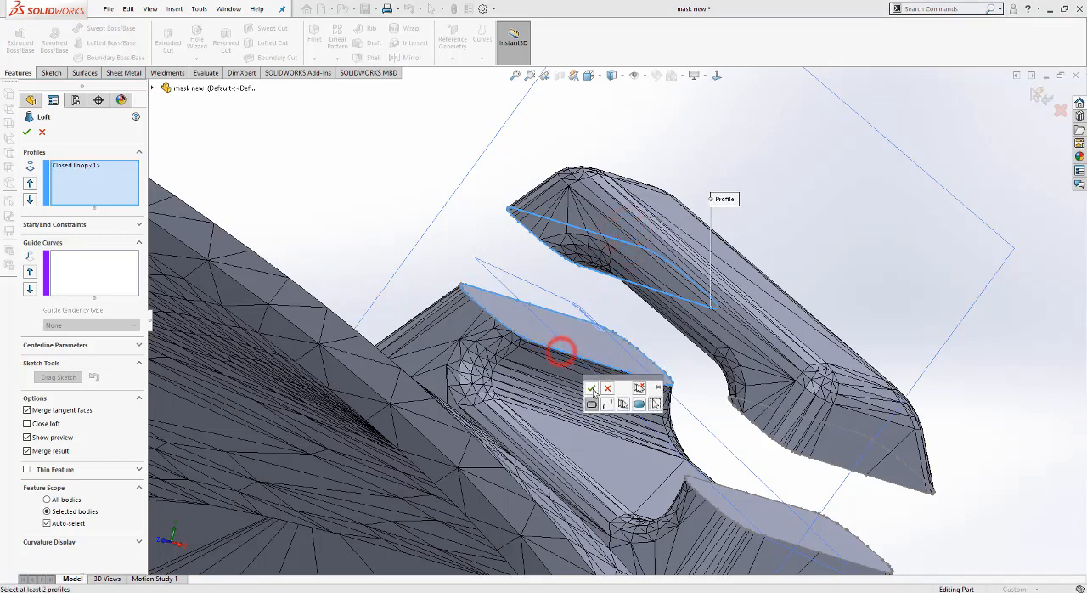
{"action": "left_click", "coordinate": [592, 389]}
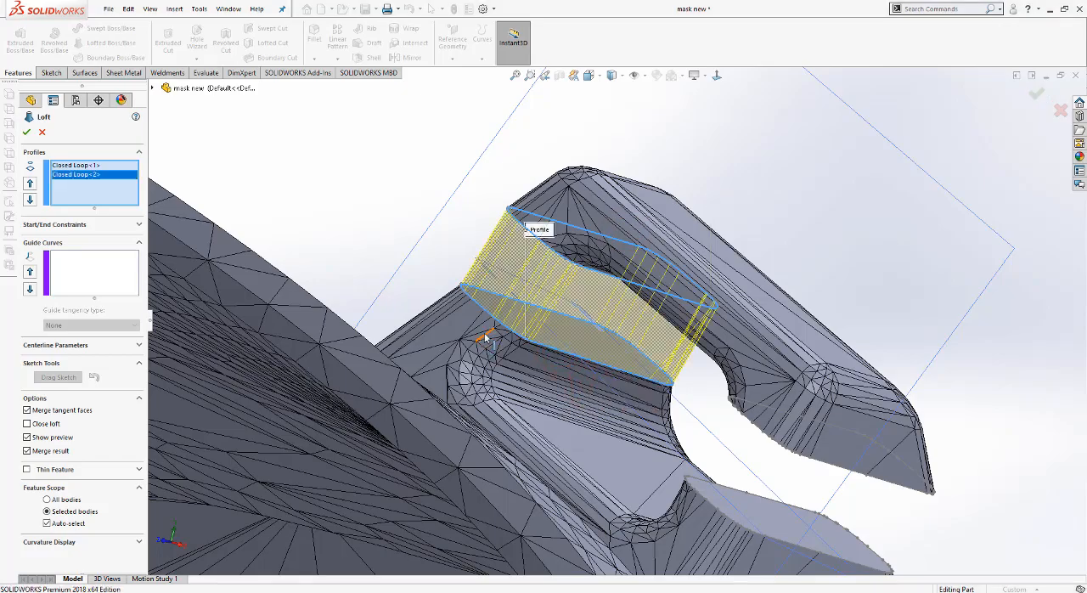
{"action": "scroll", "coordinate": [493, 340], "scroll_direction": "down", "scroll_amount": 3}
{"action": "middle_click_drag", "start_coordinate": [494, 338], "coordinate": [526, 341]}
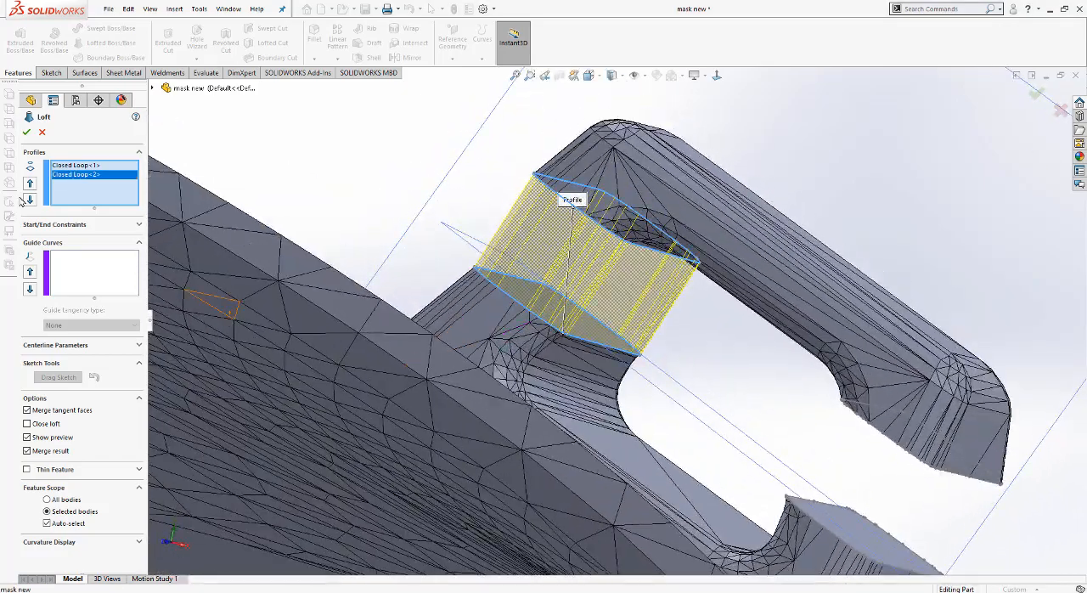
{"action": "left_click", "coordinate": [27, 132]}
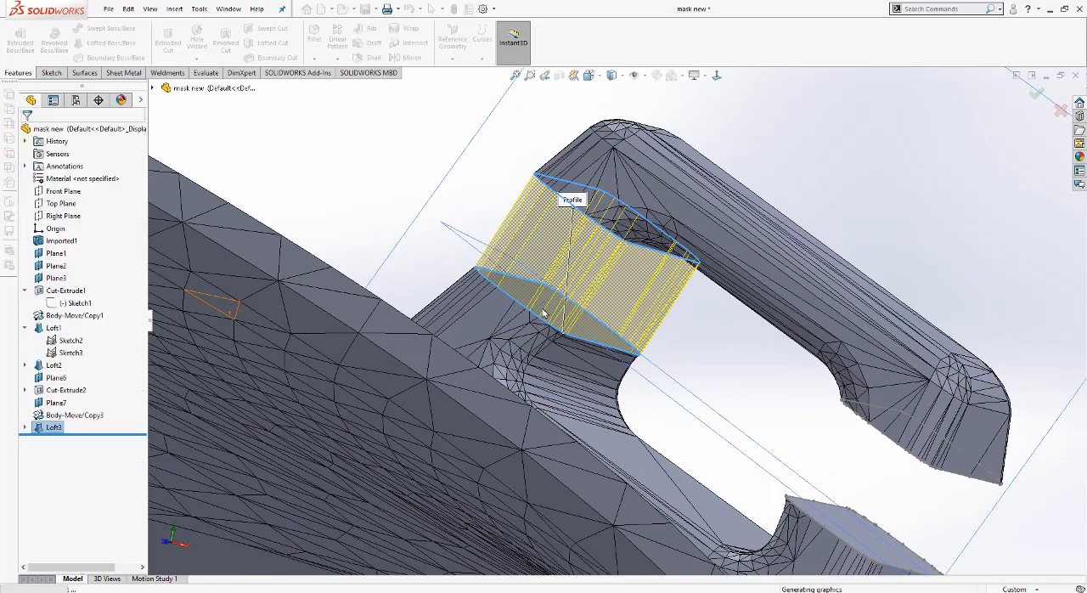
Step: Expand the new loft and make both of its profile sketches visible for reuse
{"action": "scroll", "coordinate": [552, 319], "scroll_direction": "up", "scroll_amount": 2}
{"action": "scroll", "coordinate": [564, 328], "scroll_direction": "up", "scroll_amount": 2}
{"action": "middle_click_drag", "start_coordinate": [642, 364], "coordinate": [602, 368]}
{"action": "left_click", "coordinate": [351, 170]}
{"action": "left_click", "coordinate": [632, 75]}
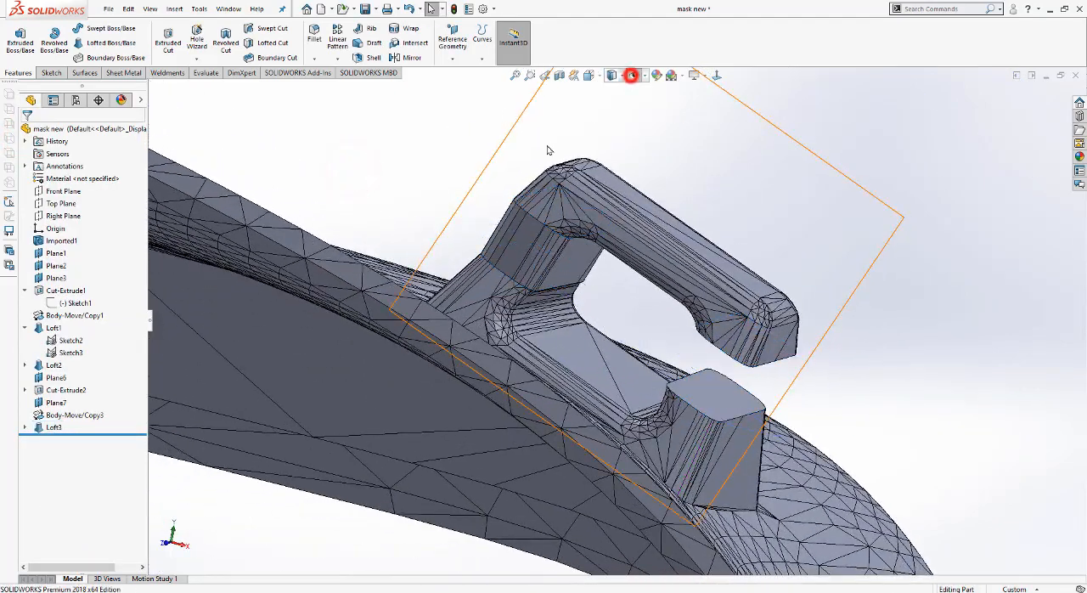
{"action": "left_click", "coordinate": [351, 170]}
{"action": "left_click", "coordinate": [25, 427]}
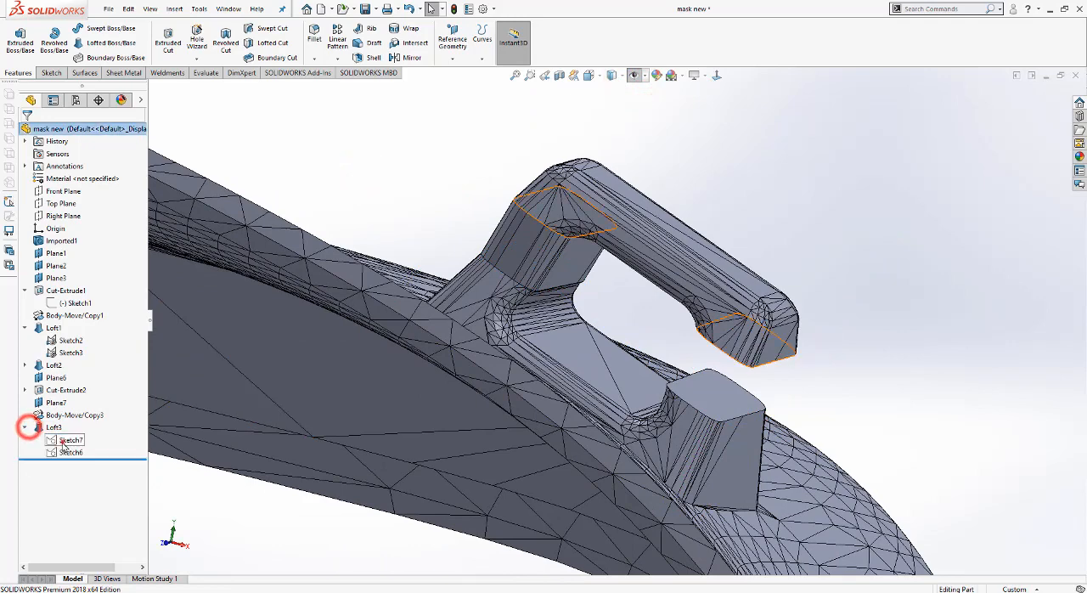
{"action": "left_click", "coordinate": [68, 440]}
{"action": "left_click", "coordinate": [60, 455], "text": "ctrl"}
{"action": "left_click", "coordinate": [67, 436]}
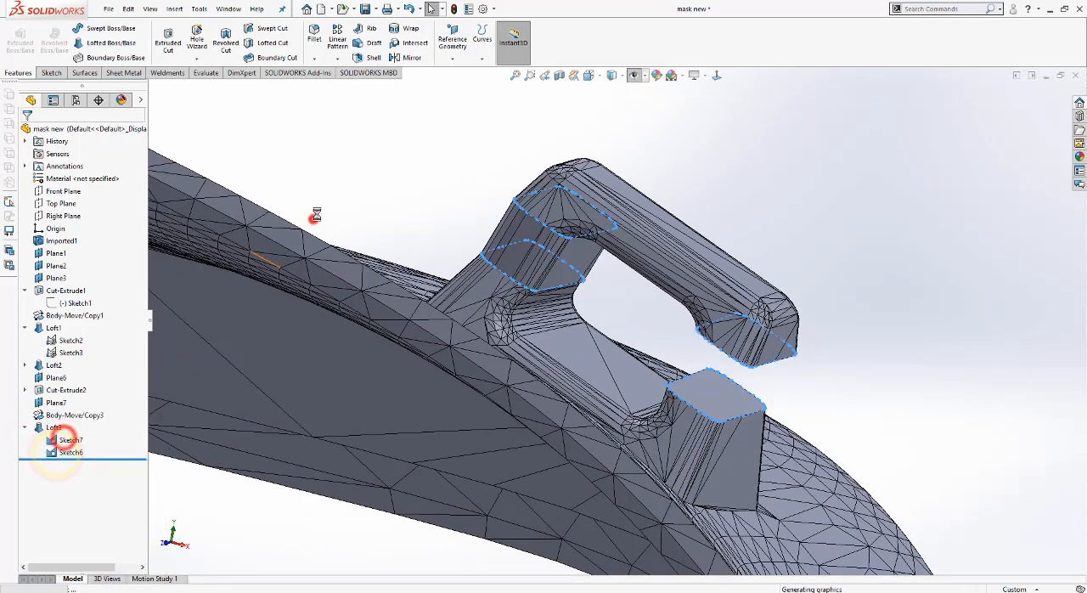
{"action": "left_click", "coordinate": [311, 218]}
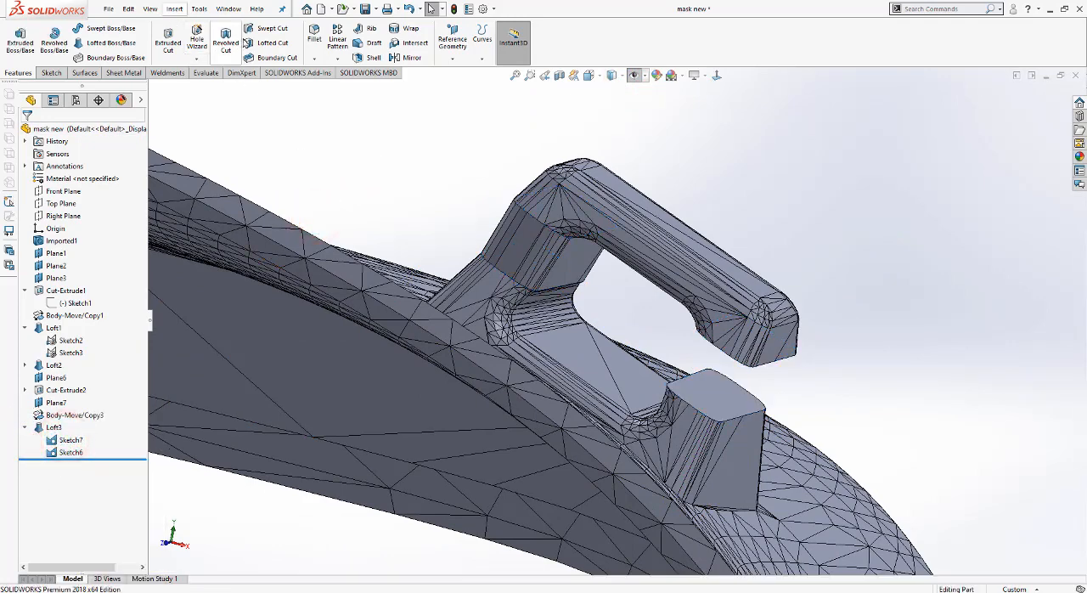
Step: Turn the display of reference planes and sketches back on in the model view
{"action": "left_click", "coordinate": [110, 43]}
{"action": "left_click", "coordinate": [28, 128]}
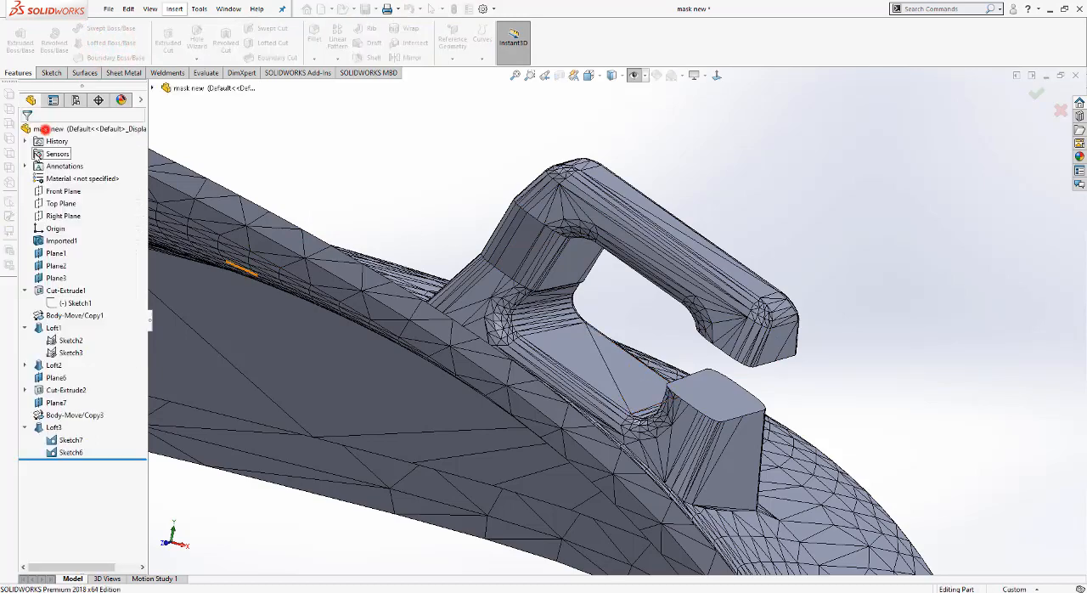
{"action": "left_click", "coordinate": [68, 439]}
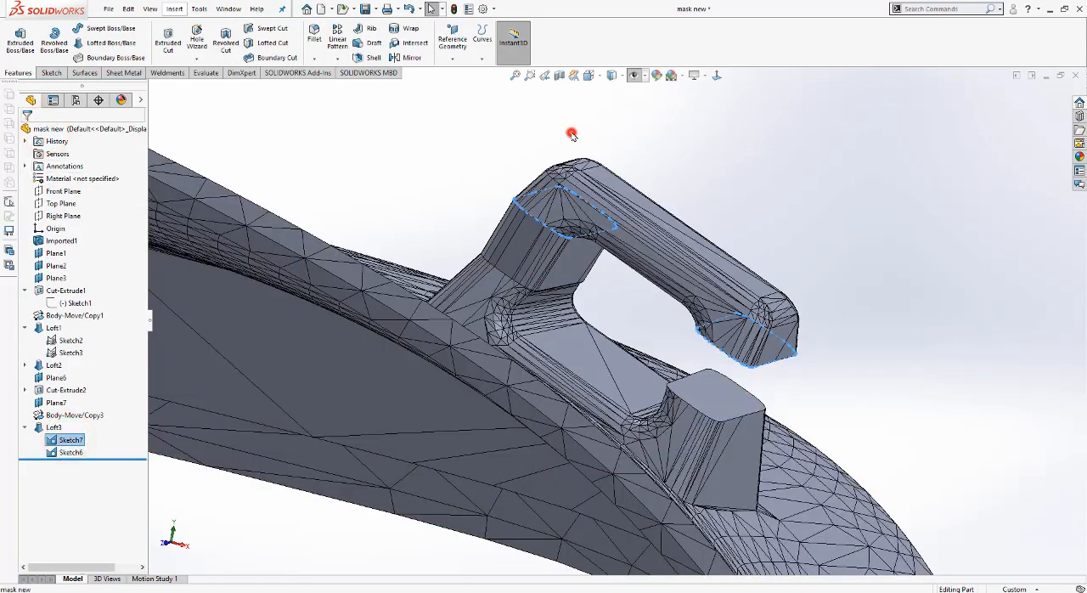
{"action": "left_click", "coordinate": [572, 134]}
{"action": "left_click", "coordinate": [635, 76]}
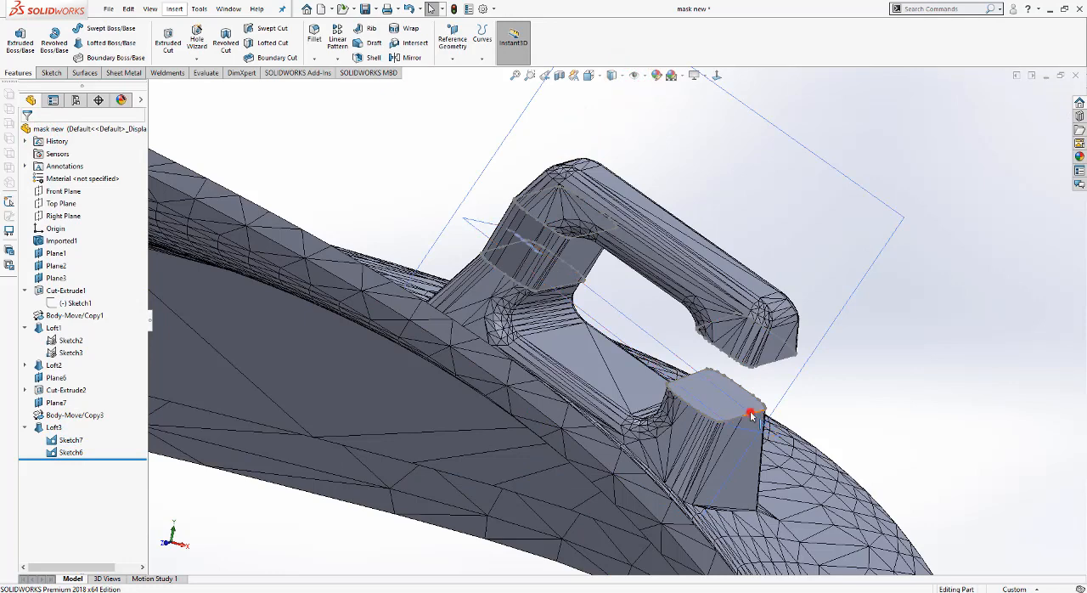
Step: Loft a solid across the second gap of the clip, using the facing closed loops of the moved piece and the base as profiles
{"action": "left_click", "coordinate": [787, 361], "text": "ctrl"}
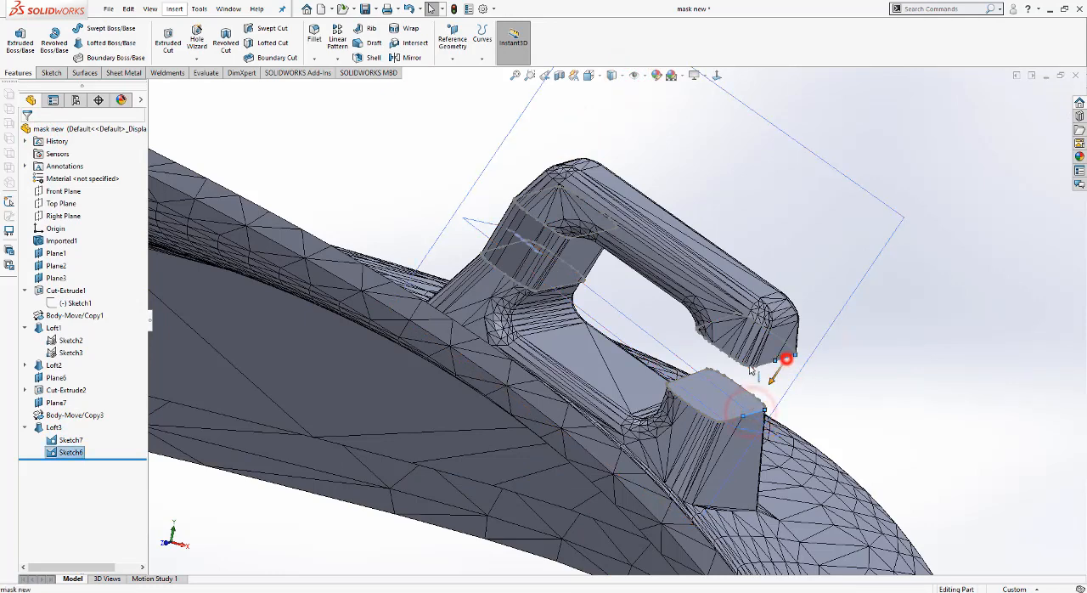
{"action": "left_click", "coordinate": [111, 42]}
{"action": "left_click", "coordinate": [604, 314]}
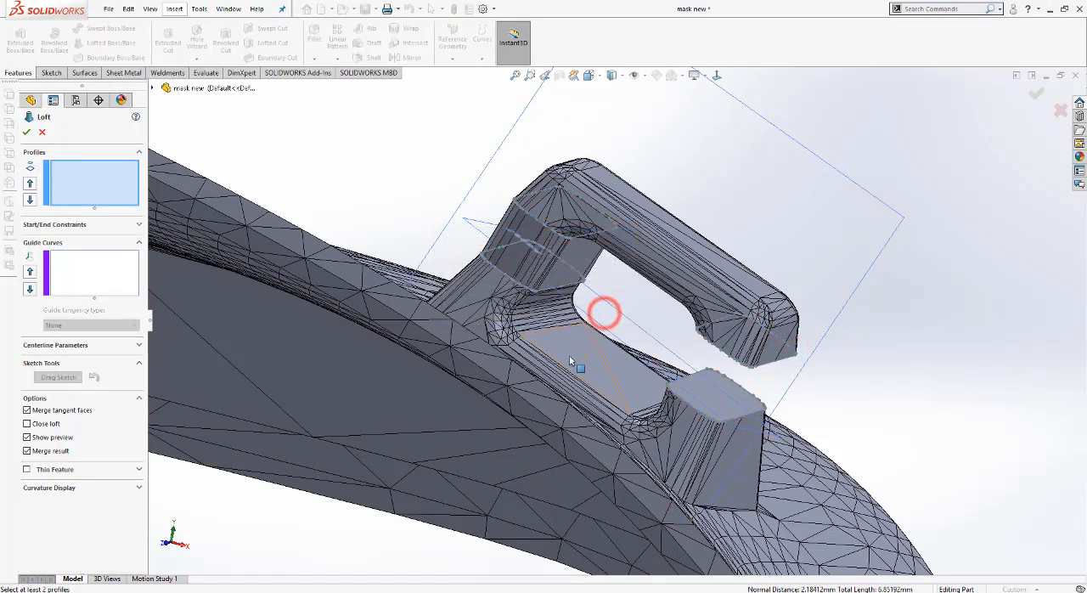
{"action": "left_click", "coordinate": [762, 414]}
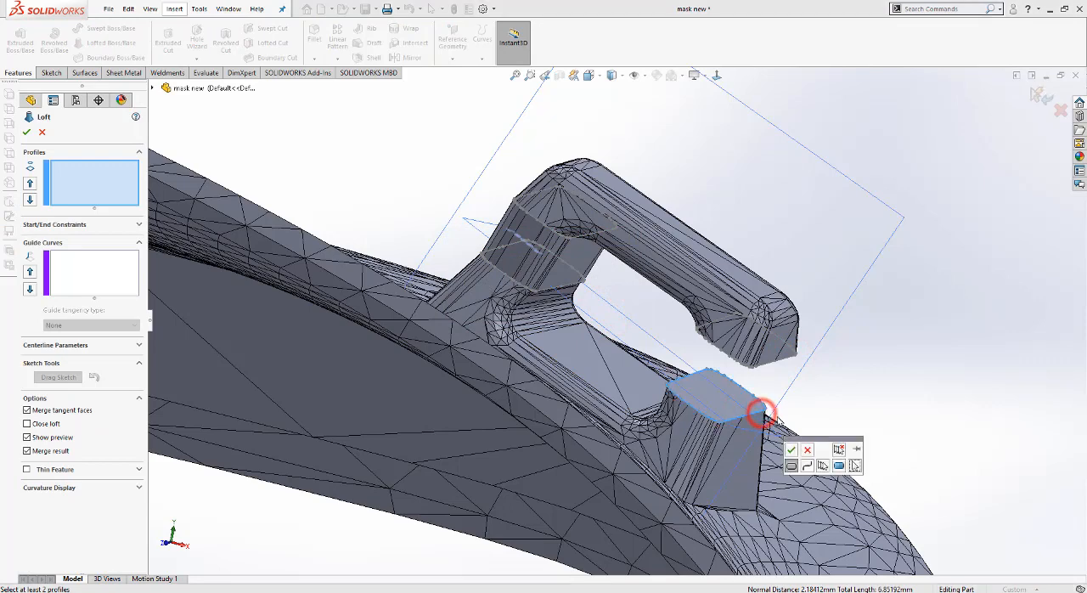
{"action": "left_click", "coordinate": [791, 450]}
{"action": "left_click", "coordinate": [788, 358]}
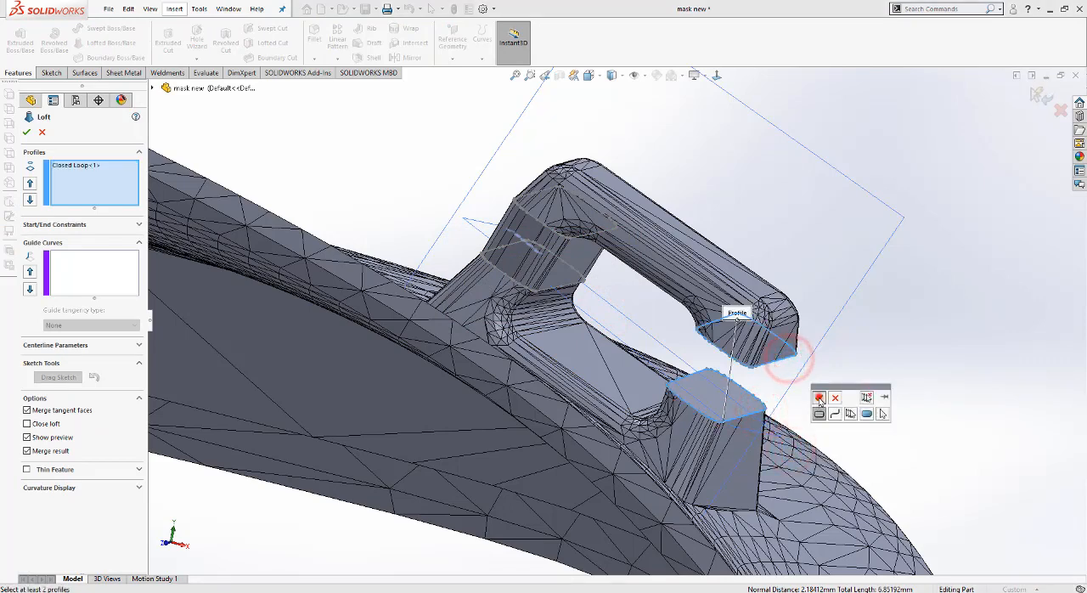
{"action": "left_click", "coordinate": [820, 399]}
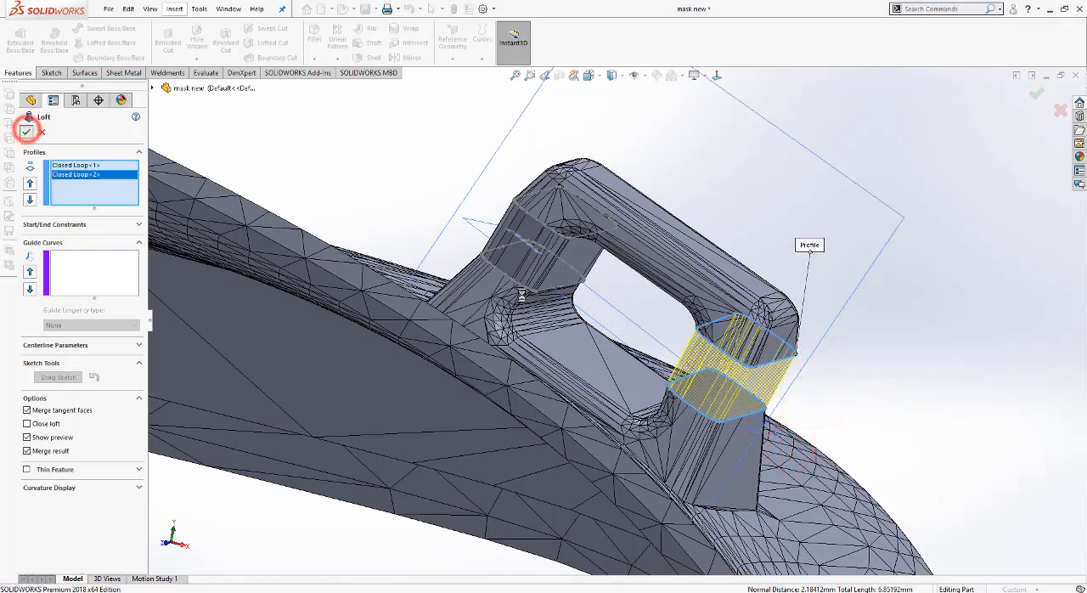
{"action": "left_click", "coordinate": [27, 131]}
Step: Measure the length of an edge on the first lofted section of the clip
{"action": "scroll", "coordinate": [420, 182], "scroll_direction": "down", "scroll_amount": 3}
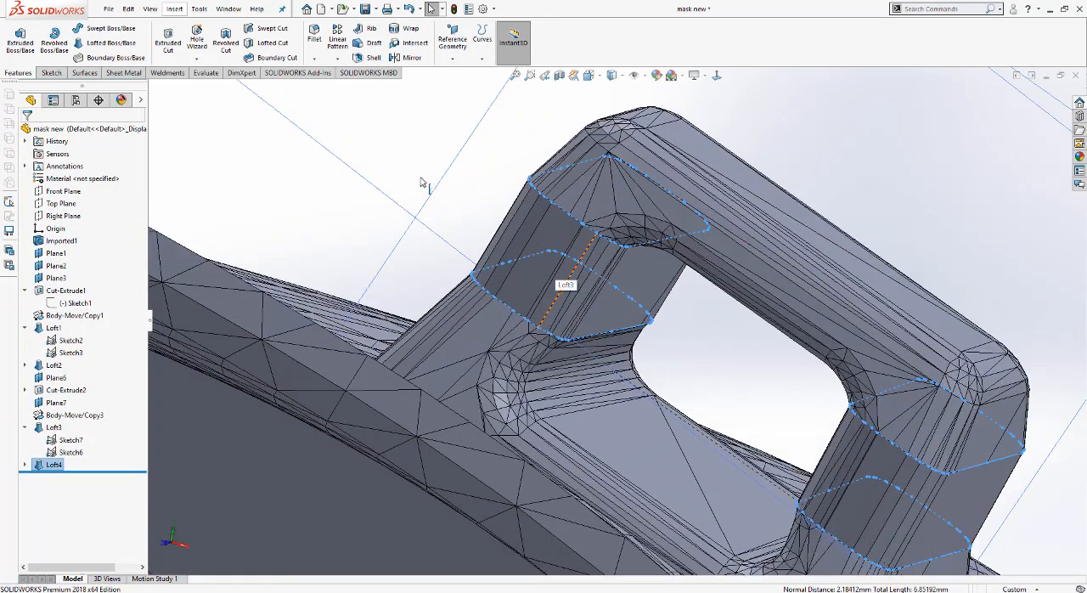
{"action": "left_click", "coordinate": [410, 161]}
{"action": "left_click", "coordinate": [204, 73]}
{"action": "left_click", "coordinate": [46, 42]}
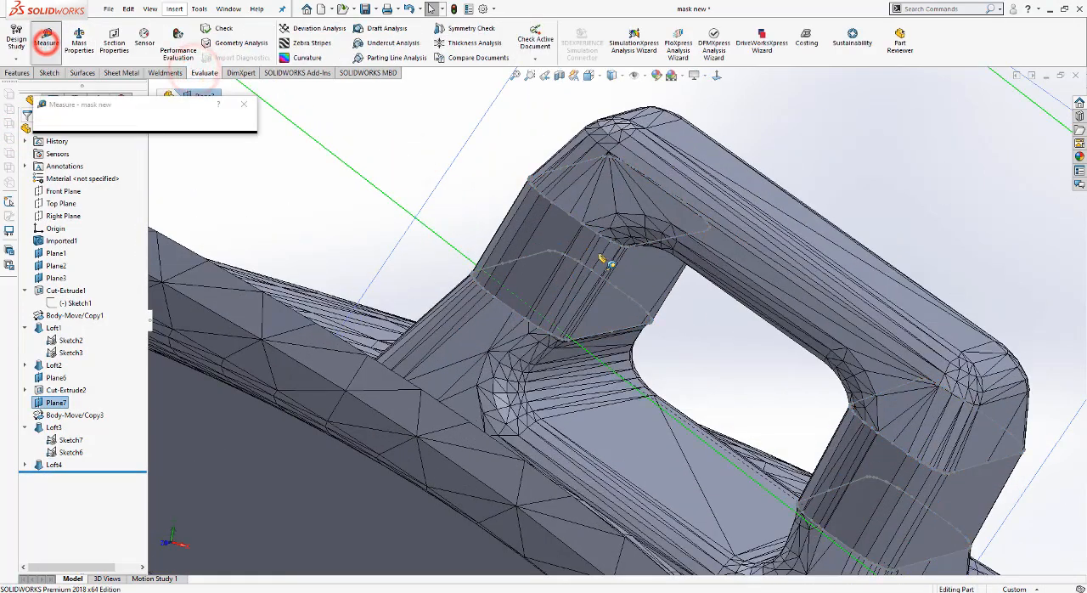
{"action": "left_click", "coordinate": [604, 258]}
{"action": "key", "text": "Escape"}
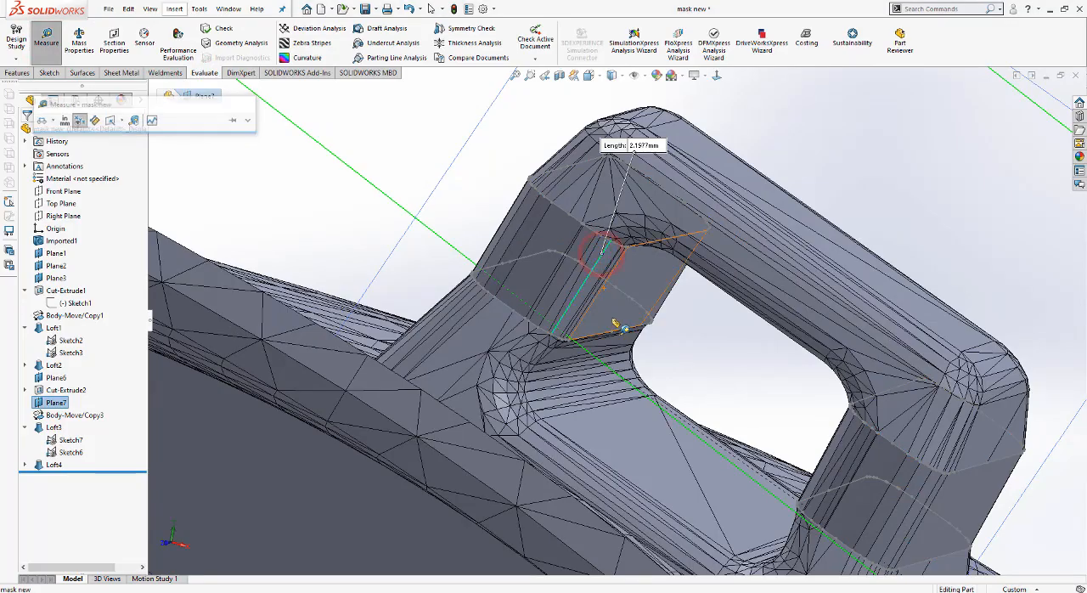
Step: Start a sketch on Plane3, the plane running lengthwise through the middle of the mask
{"action": "scroll", "coordinate": [616, 324], "scroll_direction": "up", "scroll_amount": 8}
{"action": "middle_click_drag", "start_coordinate": [660, 383], "coordinate": [660, 405]}
{"action": "scroll", "coordinate": [604, 448], "scroll_direction": "up", "scroll_amount": 4}
{"action": "middle_click_drag", "start_coordinate": [607, 435], "coordinate": [626, 235]}
{"action": "scroll", "coordinate": [626, 233], "scroll_direction": "up", "scroll_amount": 1}
{"action": "left_click", "coordinate": [589, 75]}
{"action": "left_click", "coordinate": [473, 334]}
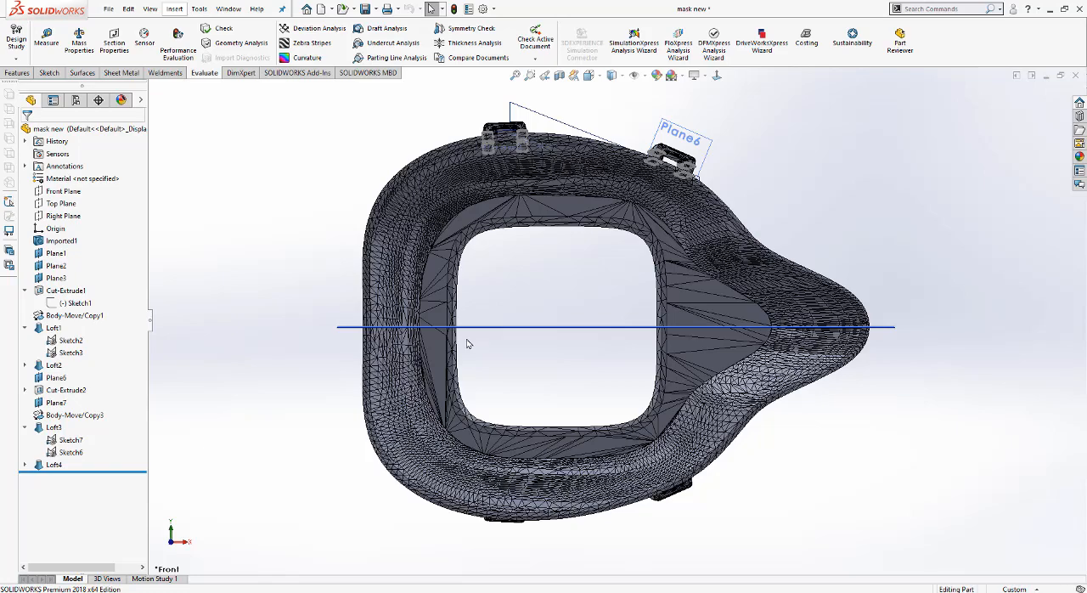
{"action": "left_click", "coordinate": [486, 327]}
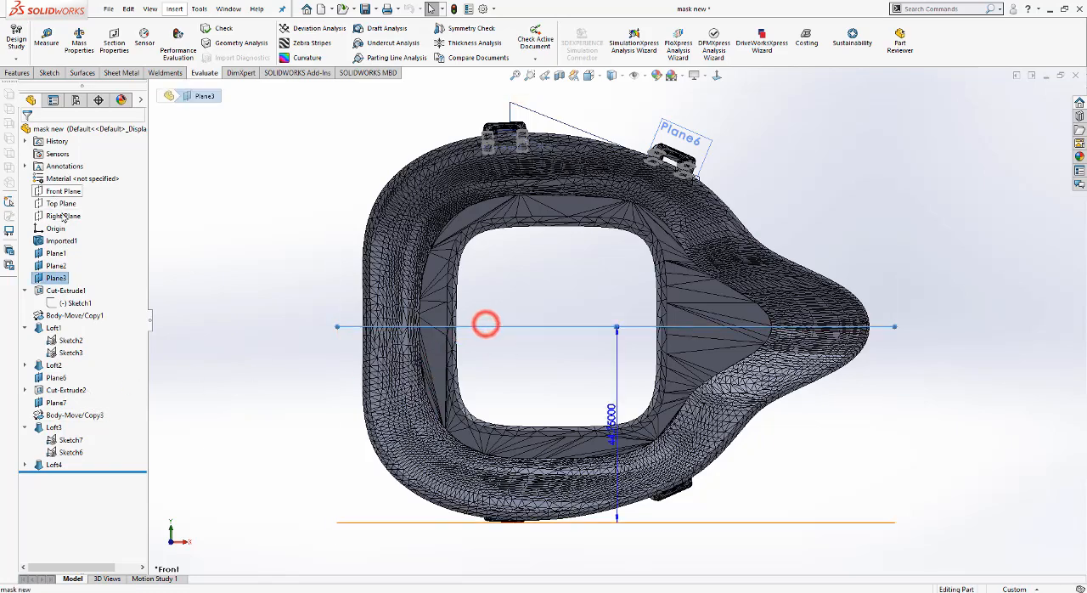
{"action": "left_click", "coordinate": [53, 73]}
{"action": "left_click", "coordinate": [15, 37]}
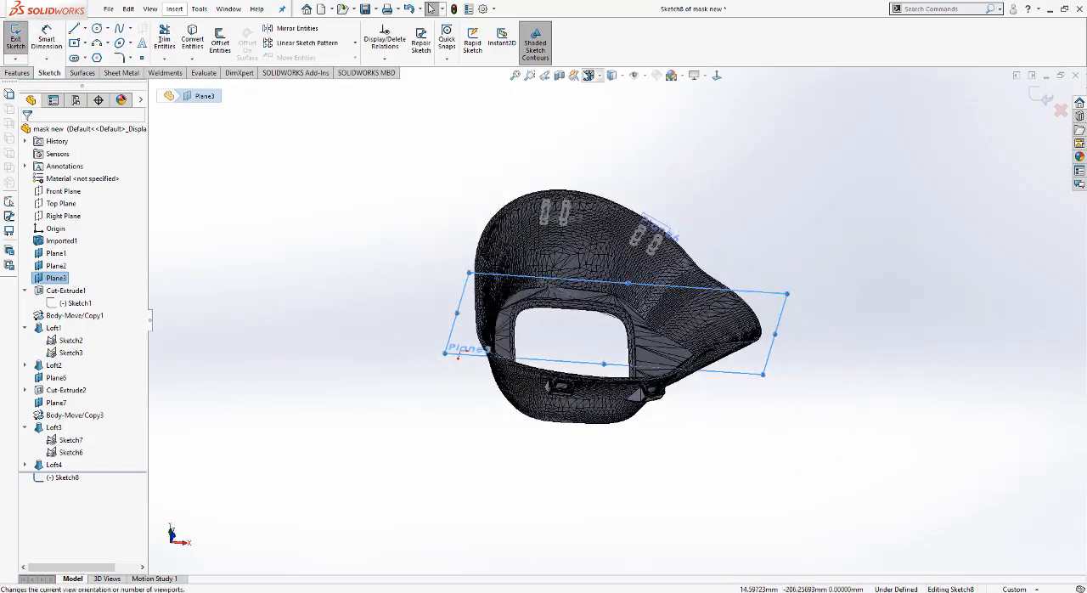
Step: Sketch a center rectangle about 217 by 135 mm on Plane3, extending beyond the mask on all sides
{"action": "left_click", "coordinate": [592, 75]}
{"action": "left_click", "coordinate": [473, 420]}
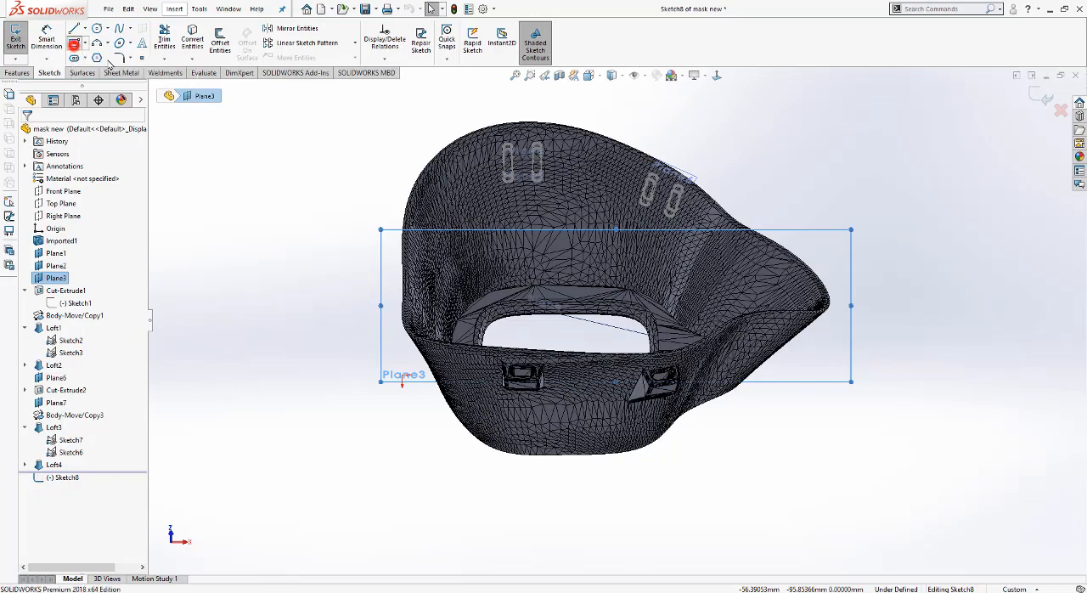
{"action": "left_click", "coordinate": [74, 42]}
{"action": "left_click", "coordinate": [565, 325]}
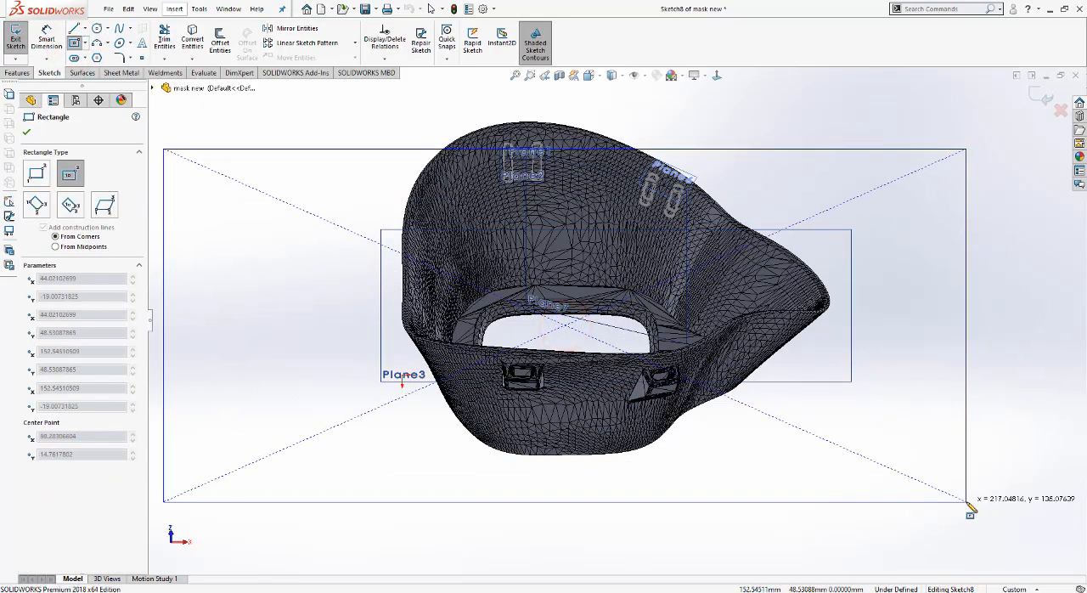
{"action": "left_click", "coordinate": [966, 502]}
{"action": "middle_click_drag", "start_coordinate": [966, 502], "coordinate": [957, 455]}
Step: Split the mask with a blind extruded cut of the rectangle 0.1 mm deep, keeping all resulting bodies
{"action": "left_click", "coordinate": [17, 72]}
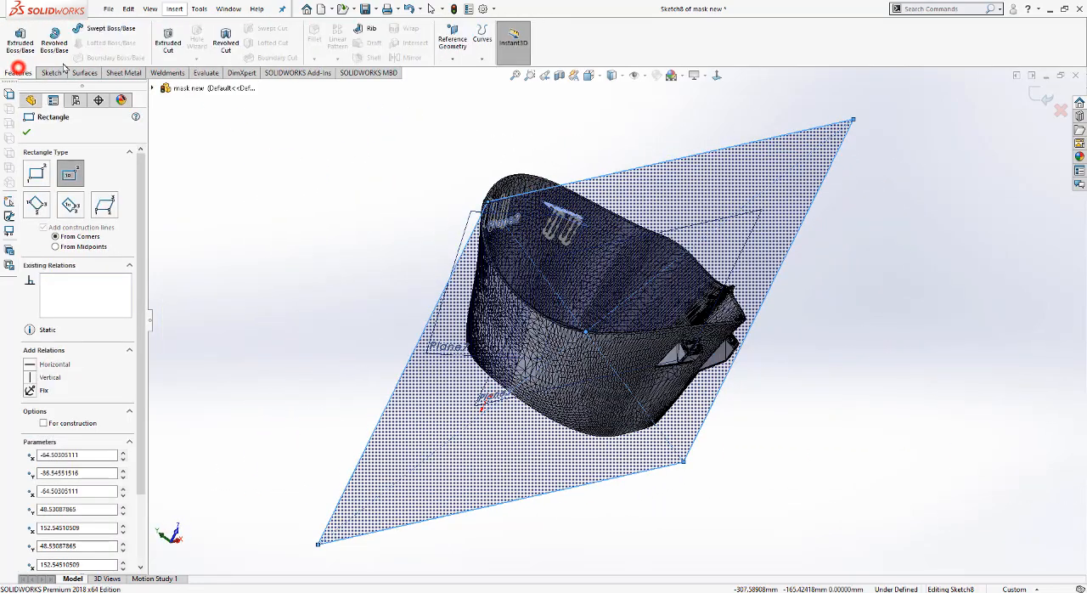
{"action": "left_click", "coordinate": [168, 43]}
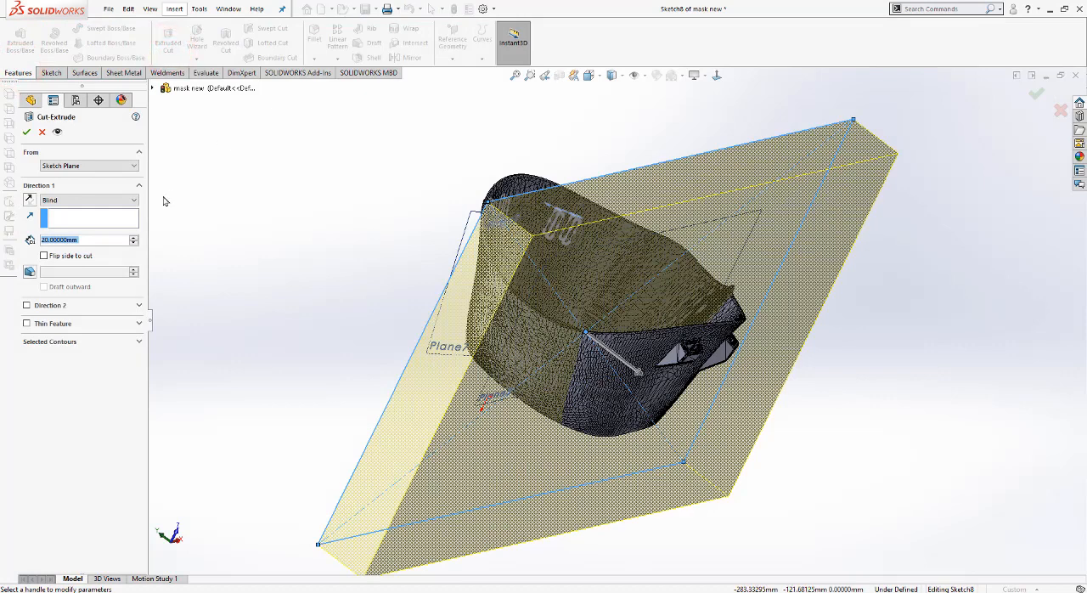
{"action": "type", "text": "0.1"}
{"action": "key", "text": "Return"}
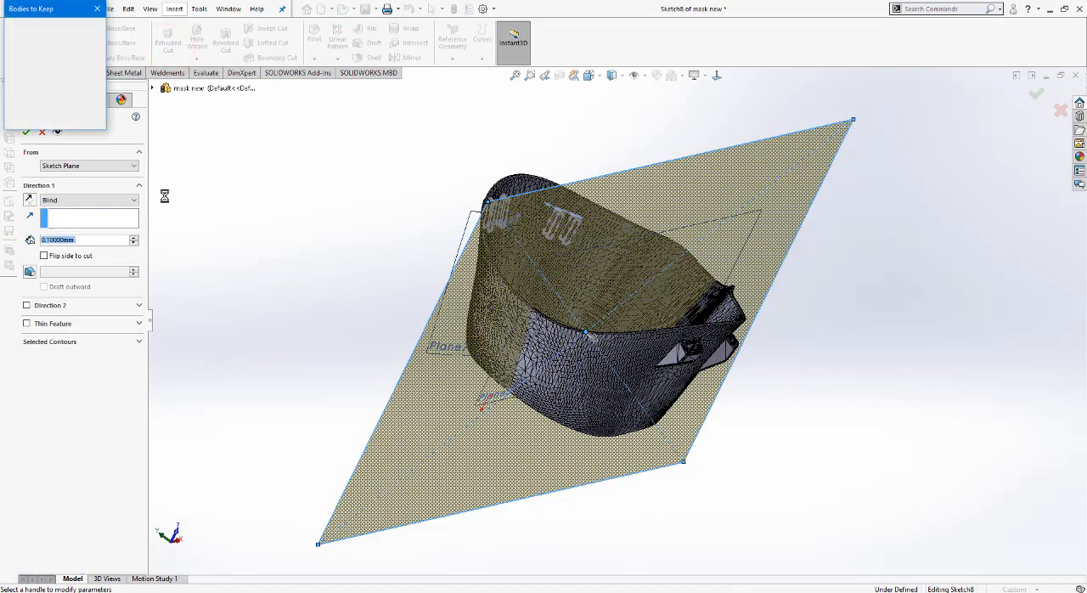
{"action": "left_click", "coordinate": [24, 26]}
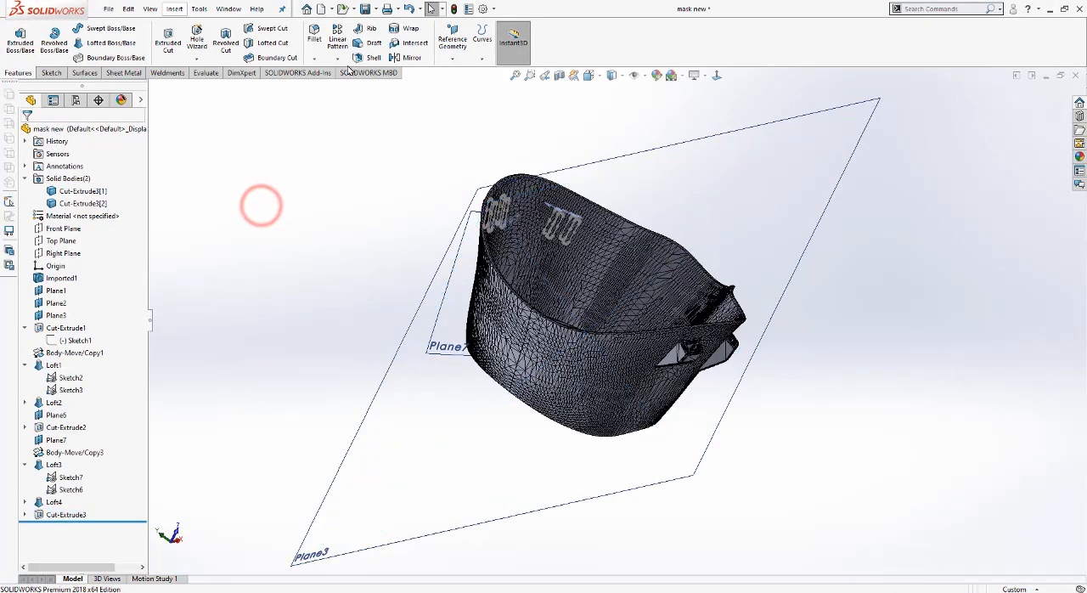
Step: Mirror the mask half that has the enlarged clips about Plane3 as a body
{"action": "left_click", "coordinate": [411, 56]}
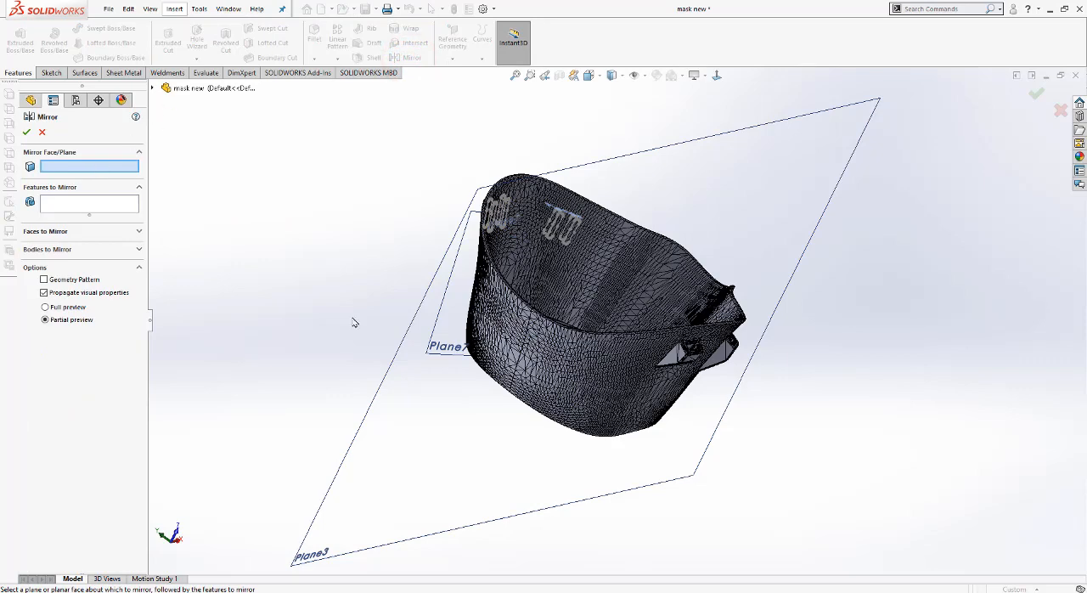
{"action": "left_click", "coordinate": [383, 430]}
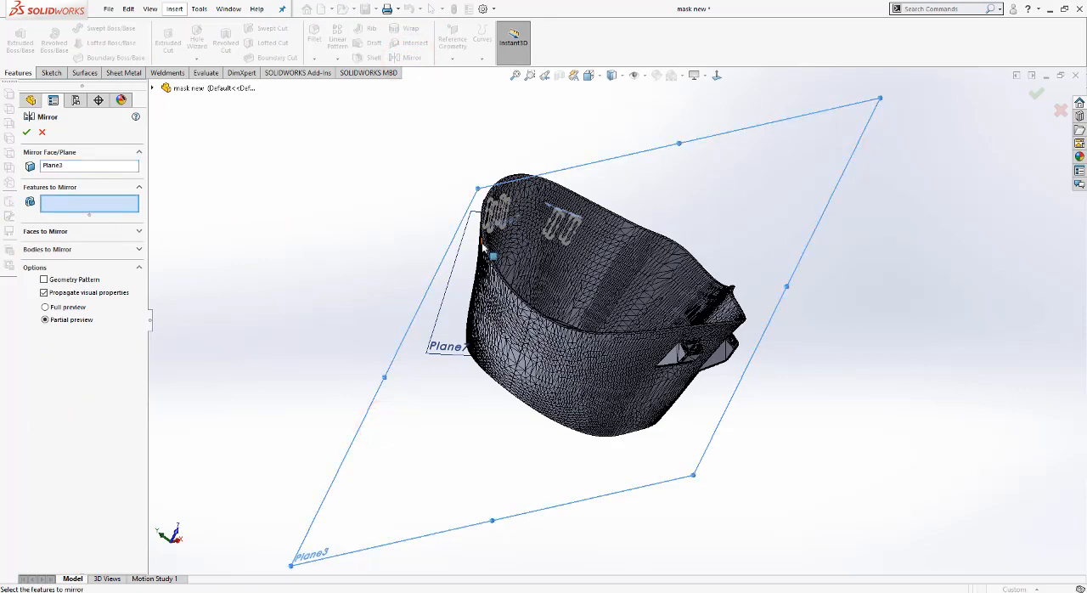
{"action": "left_click", "coordinate": [133, 248]}
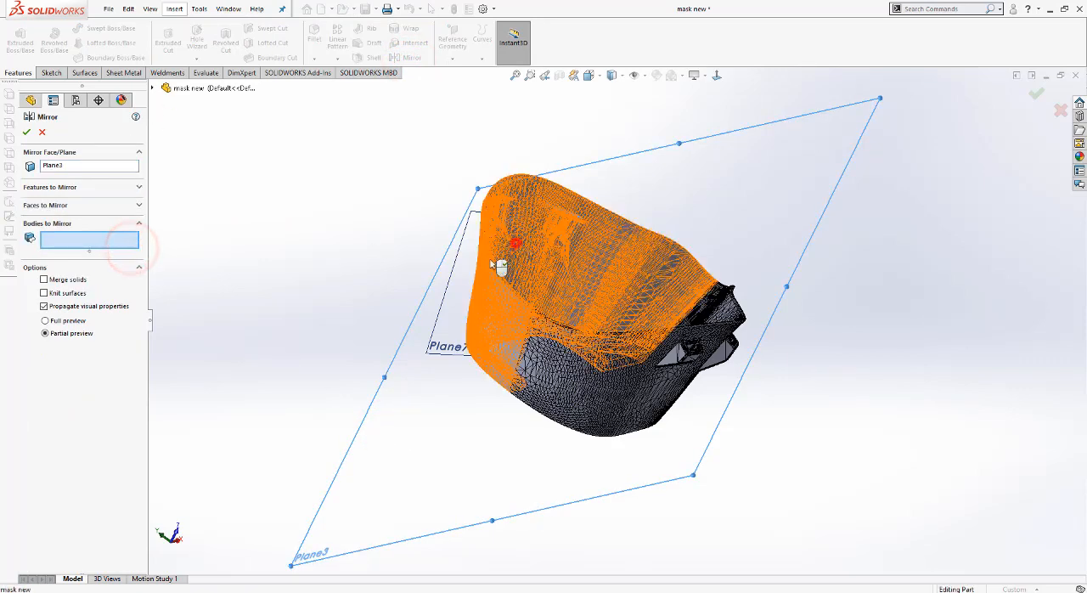
{"action": "left_click", "coordinate": [515, 237]}
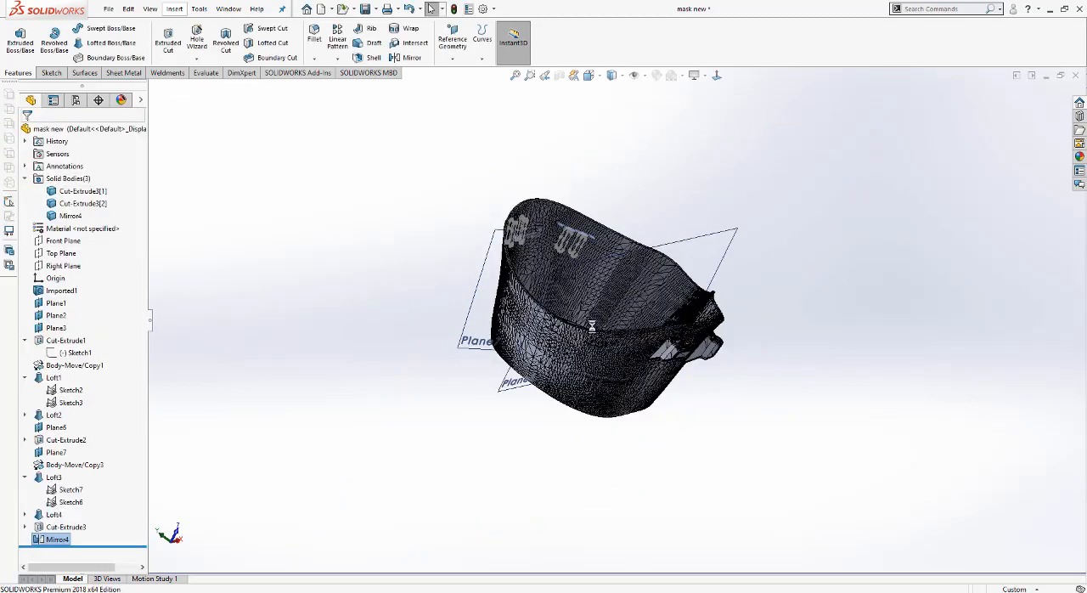
Step: Delete the original mask half with the small clips, solid body Cut-Extrude3[2]
{"action": "middle_click_drag", "start_coordinate": [562, 339], "coordinate": [583, 326]}
{"action": "left_click", "coordinate": [83, 204]}
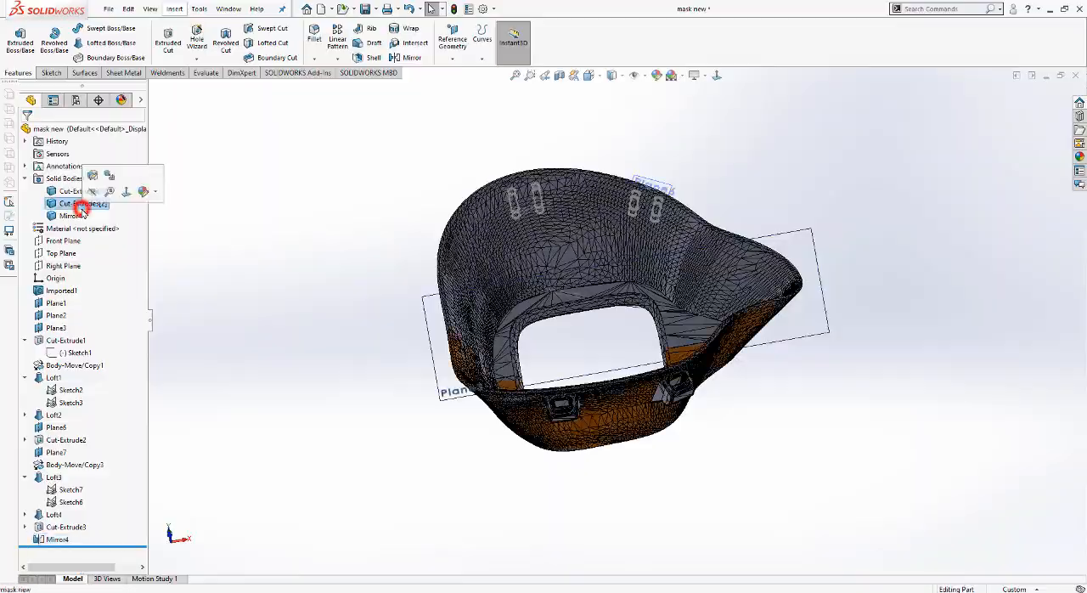
{"action": "scroll", "coordinate": [476, 367], "scroll_direction": "down", "scroll_amount": 4}
{"action": "middle_click_drag", "start_coordinate": [476, 367], "coordinate": [735, 493]}
{"action": "left_click", "coordinate": [736, 492]}
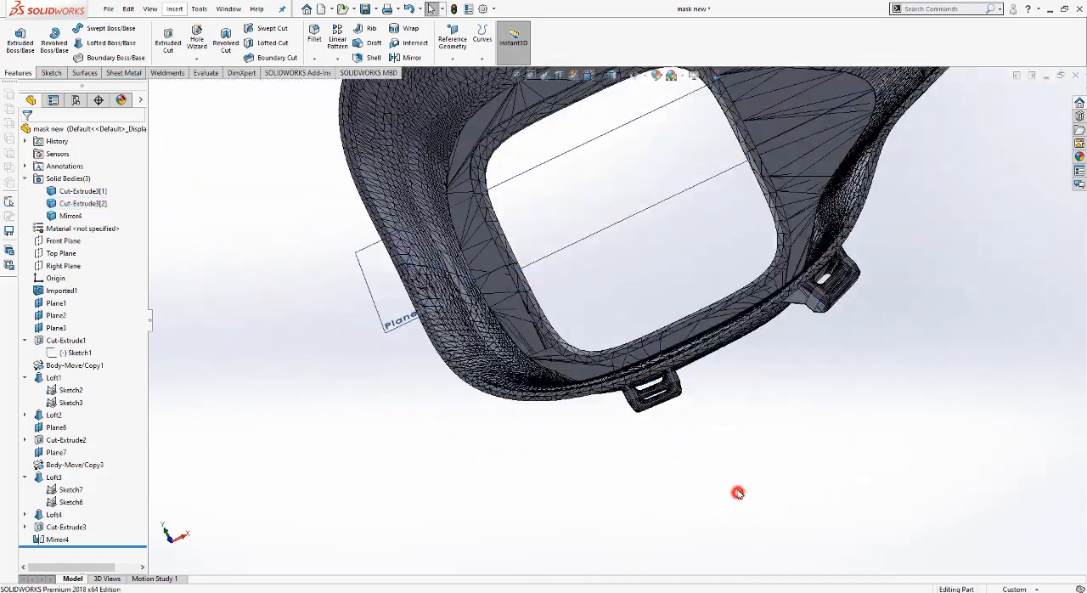
{"action": "left_click", "coordinate": [68, 208]}
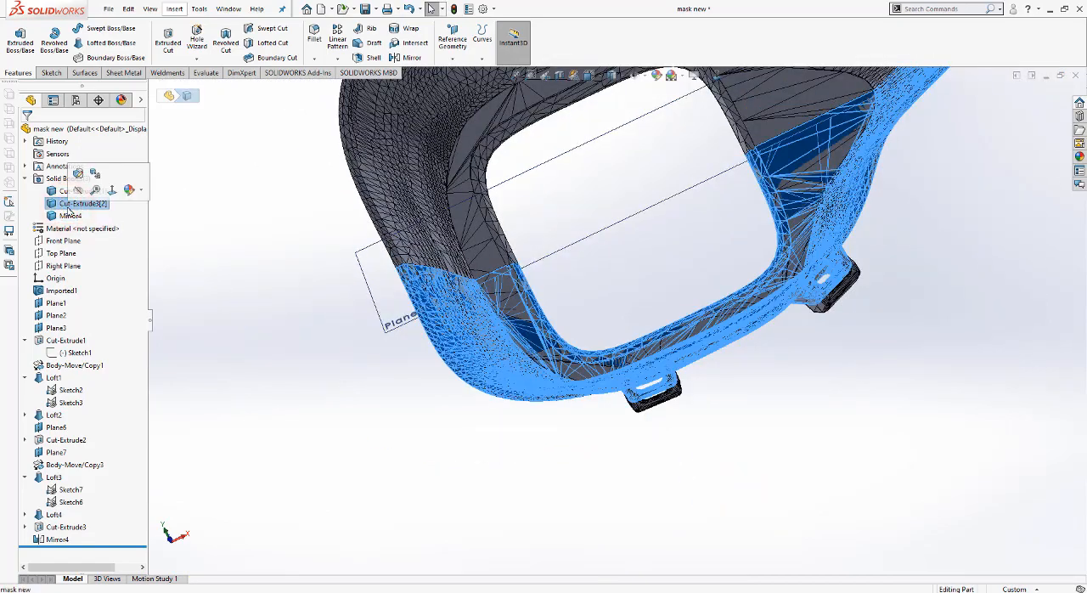
{"action": "key", "text": "Delete"}
{"action": "key", "text": "Return"}
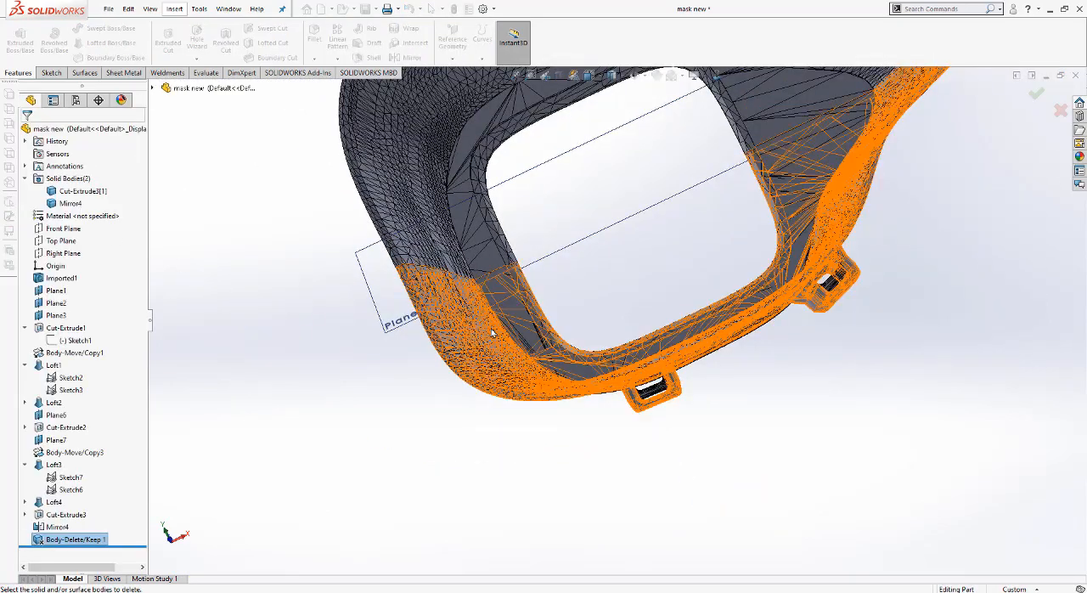
Step: Save the part on the Desktop as mask new
{"action": "left_click", "coordinate": [415, 402]}
{"action": "scroll", "coordinate": [655, 254], "scroll_direction": "up", "scroll_amount": 2}
{"action": "scroll", "coordinate": [510, 292], "scroll_direction": "down", "scroll_amount": 5}
{"action": "scroll", "coordinate": [564, 371], "scroll_direction": "up", "scroll_amount": 8}
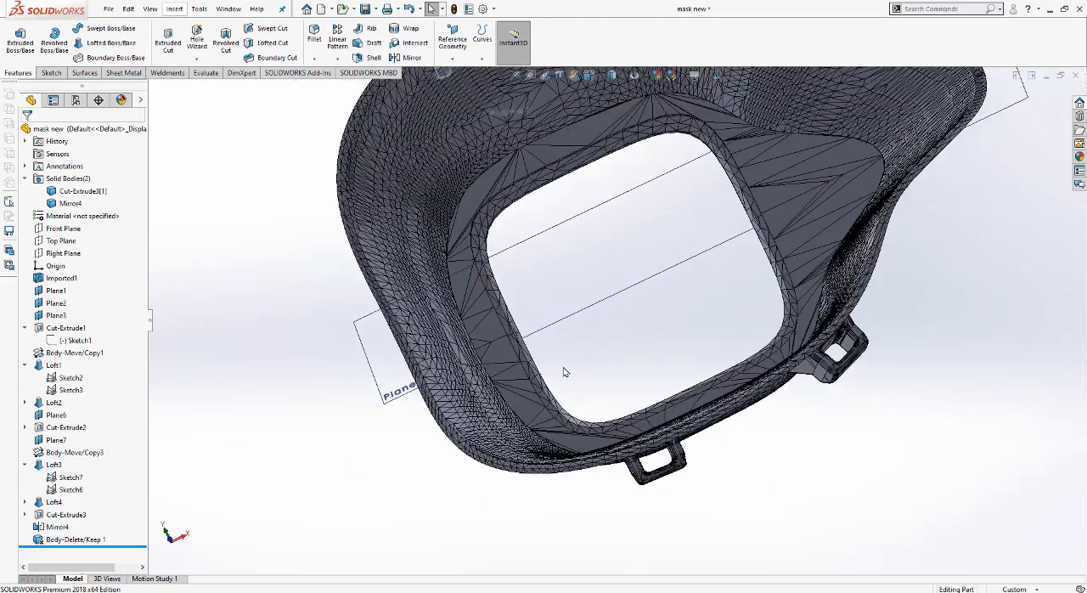
{"action": "left_click", "coordinate": [587, 78]}
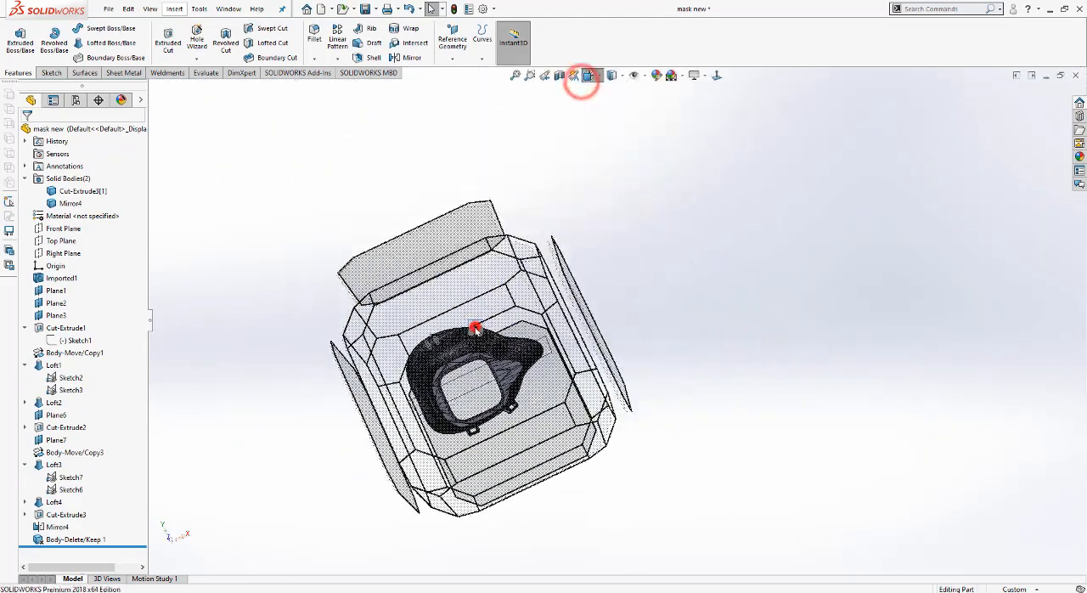
{"action": "left_click", "coordinate": [475, 321]}
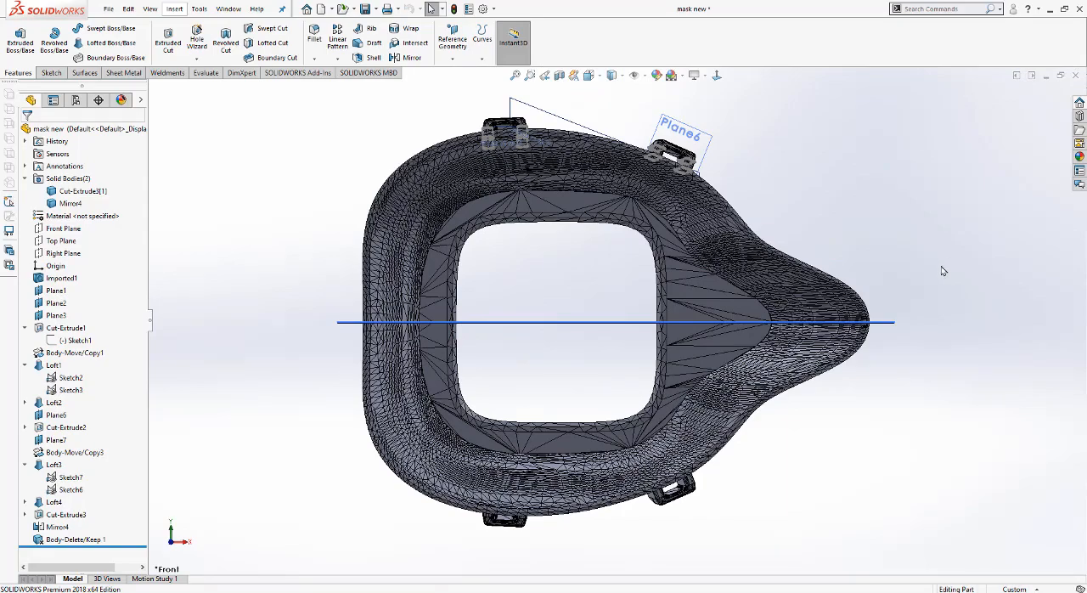
{"action": "key", "text": "ctrl+s"}
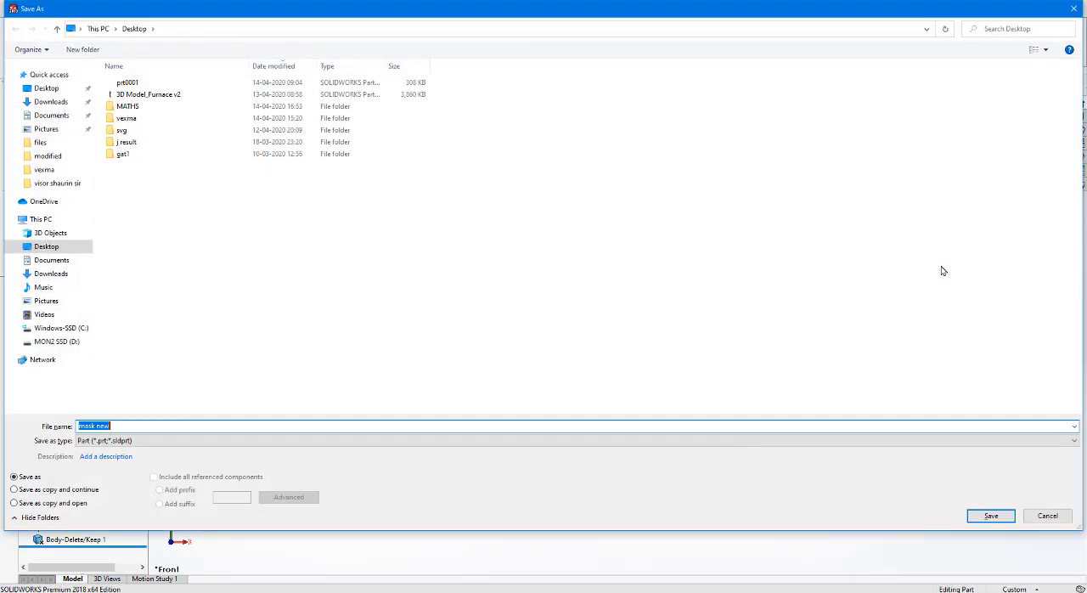
{"action": "key", "text": "Return"}
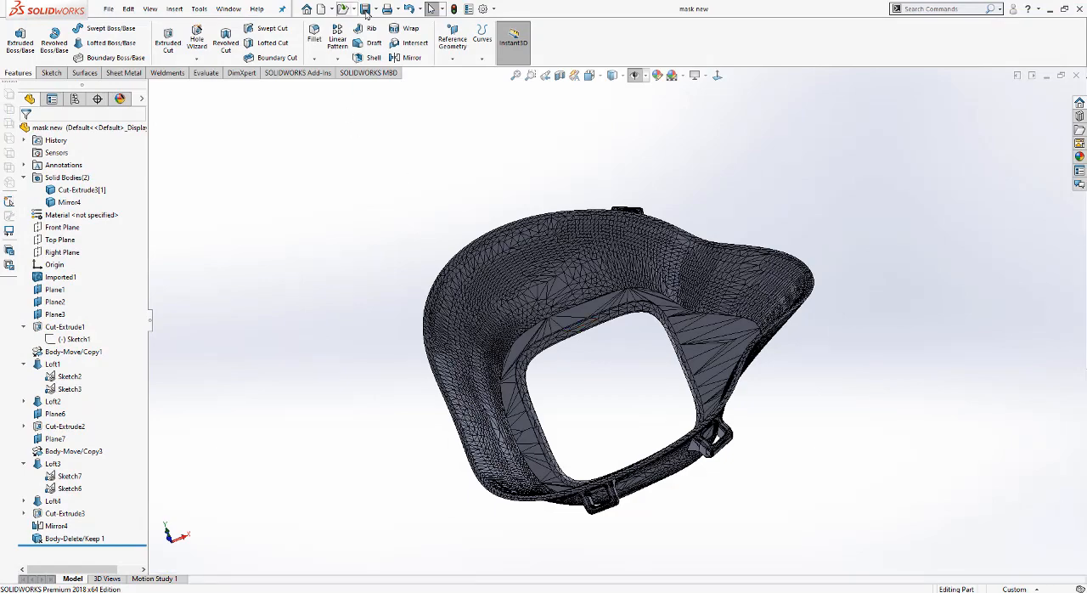
Step: Export the model in STL format to the Desktop as mask new edit, replacing the existing file
{"action": "left_click", "coordinate": [374, 9]}
{"action": "left_click", "coordinate": [378, 39]}
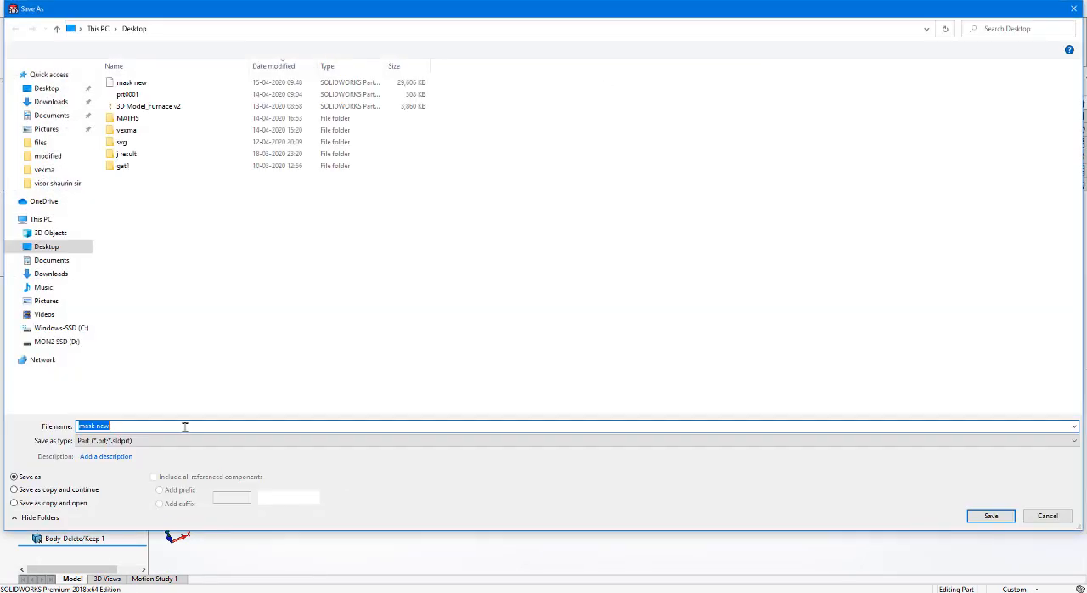
{"action": "left_click", "coordinate": [174, 439]}
{"action": "left_click", "coordinate": [120, 299]}
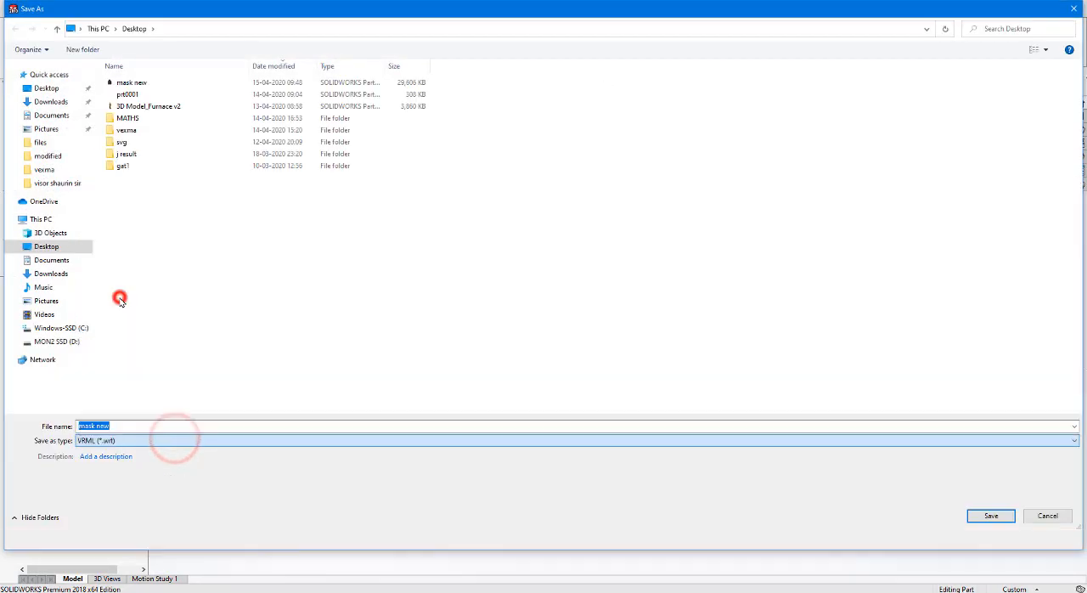
{"action": "left_click", "coordinate": [117, 470]}
{"action": "left_click", "coordinate": [107, 309]}
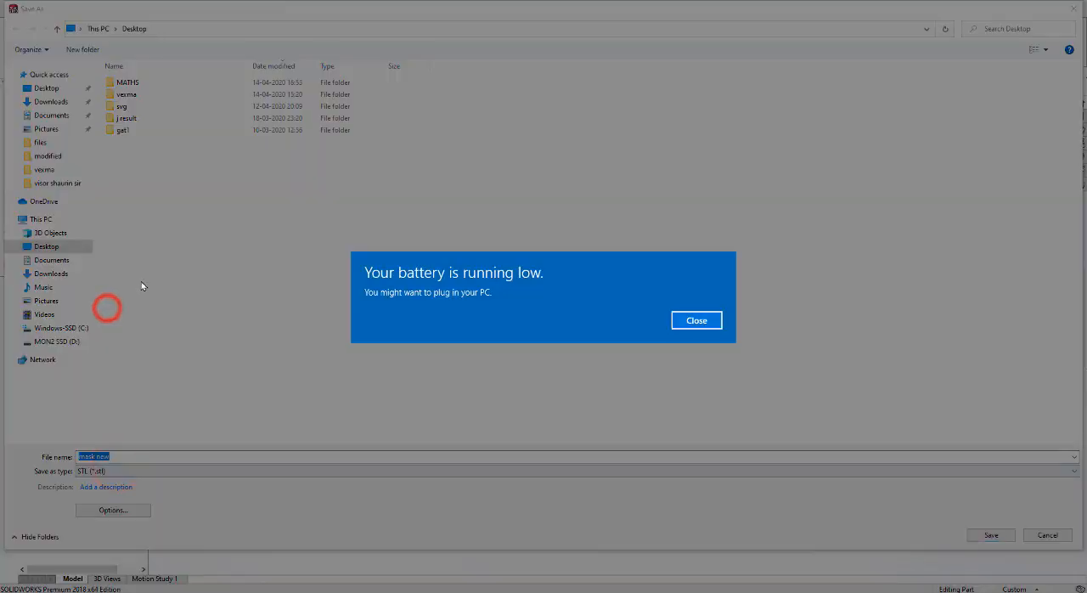
{"action": "left_click", "coordinate": [677, 319]}
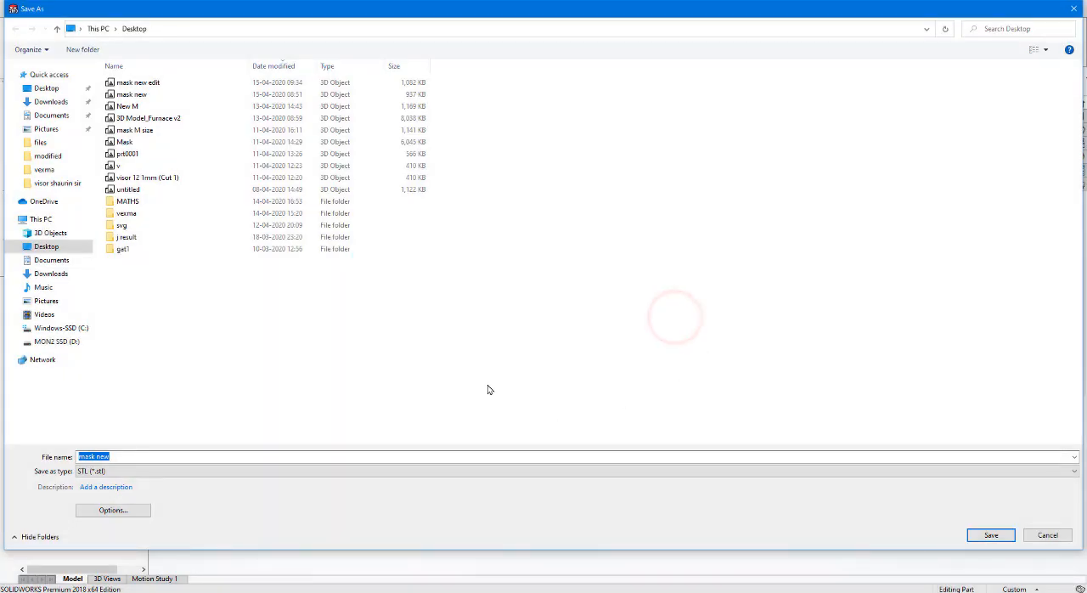
{"action": "left_click", "coordinate": [134, 82]}
{"action": "left_click", "coordinate": [994, 534]}
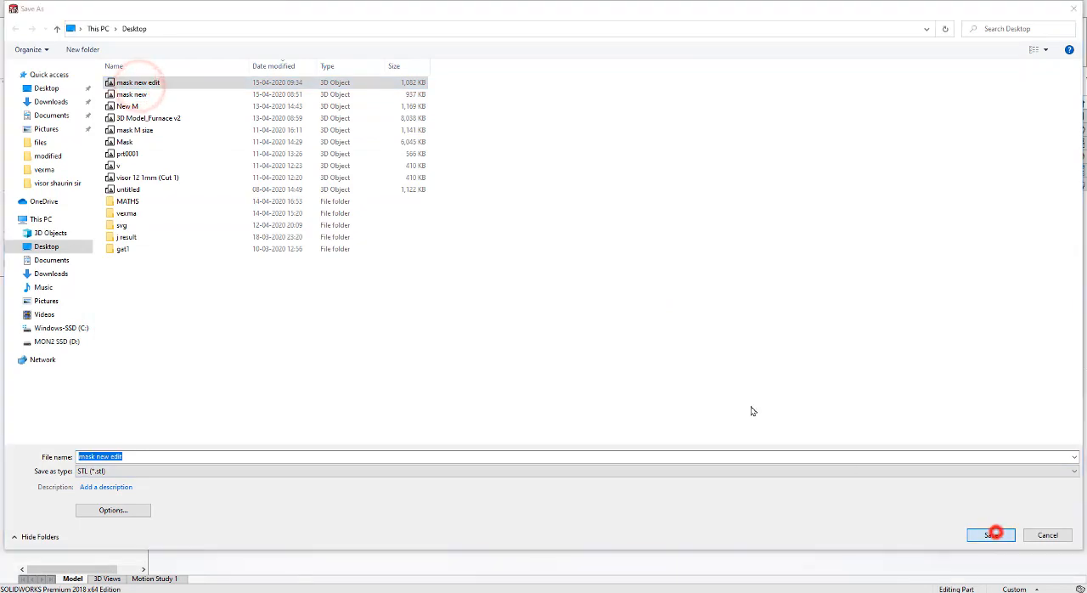
{"action": "left_click", "coordinate": [567, 300]}
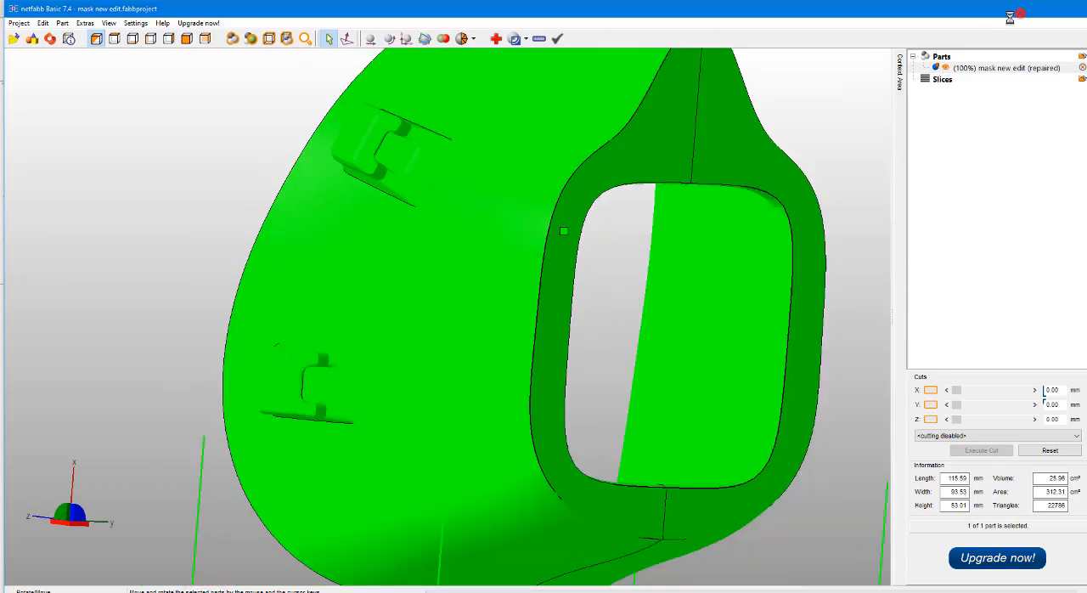
Step: Switch to SOLIDWORKS, confirm saving the STL file mask new edit, and close the mask new part
{"action": "left_click", "coordinate": [1026, 10]}
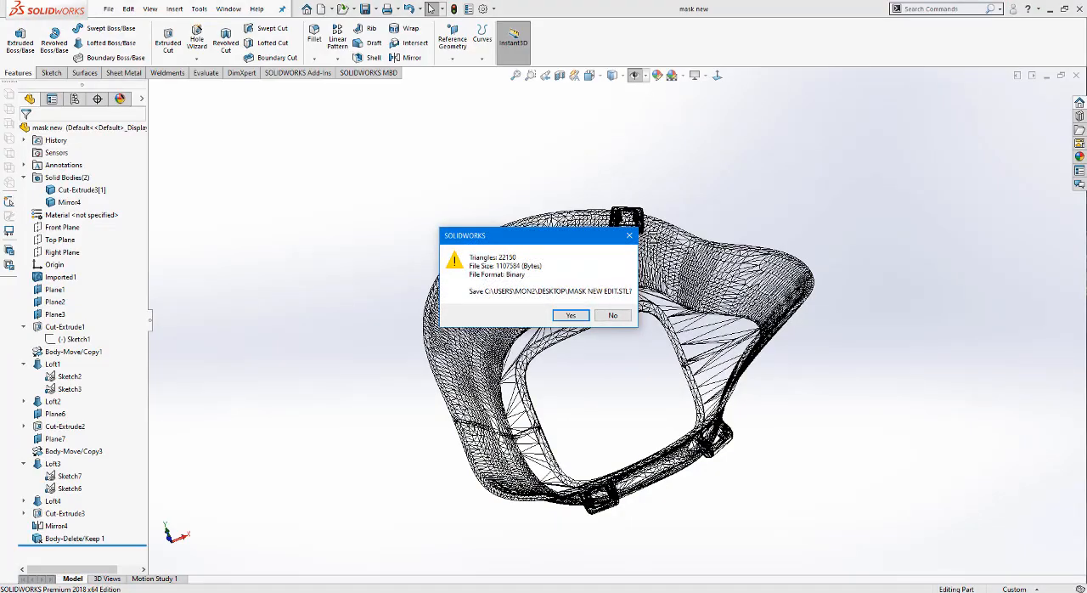
{"action": "key", "text": "Return"}
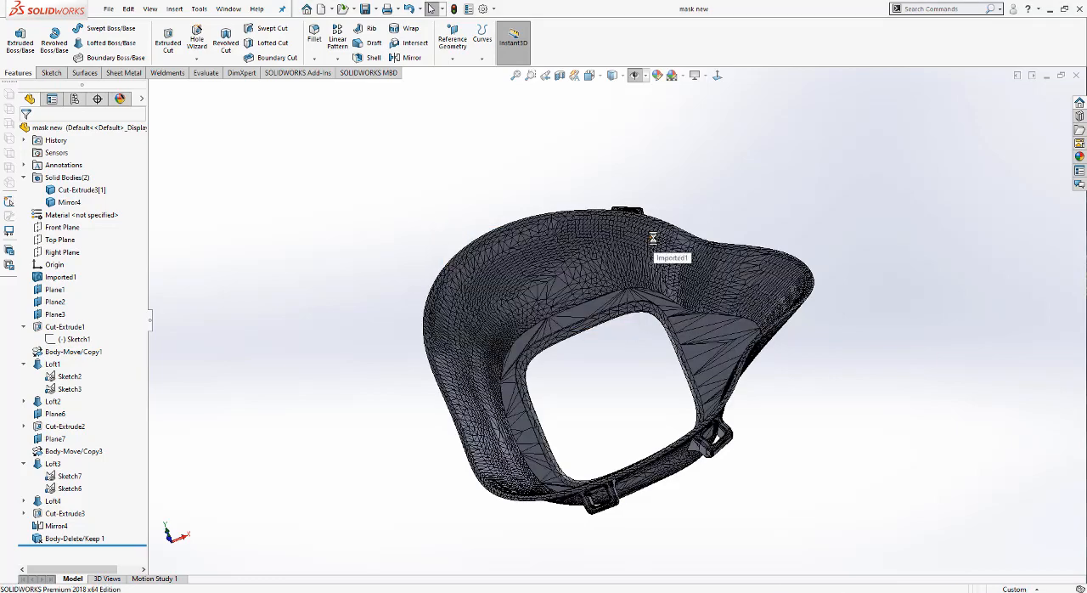
{"action": "mouse_move", "coordinate": [654, 254]}
{"action": "middle_mouse_down"}
{"action": "mouse_move", "coordinate": [645, 356]}
{"action": "mouse_move", "coordinate": [636, 263]}
{"action": "mouse_move", "coordinate": [658, 259]}
{"action": "middle_mouse_up"}
{"action": "left_click", "coordinate": [1076, 75]}
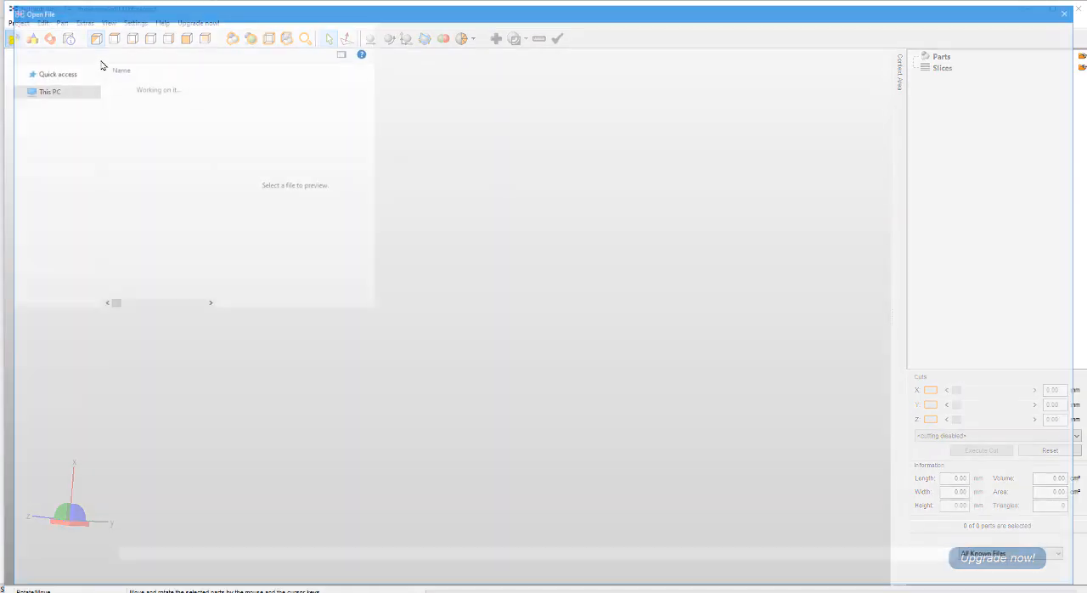
Step: Open the exported file mask new edit from the Desktop in netfabb
{"action": "left_click", "coordinate": [156, 82]}
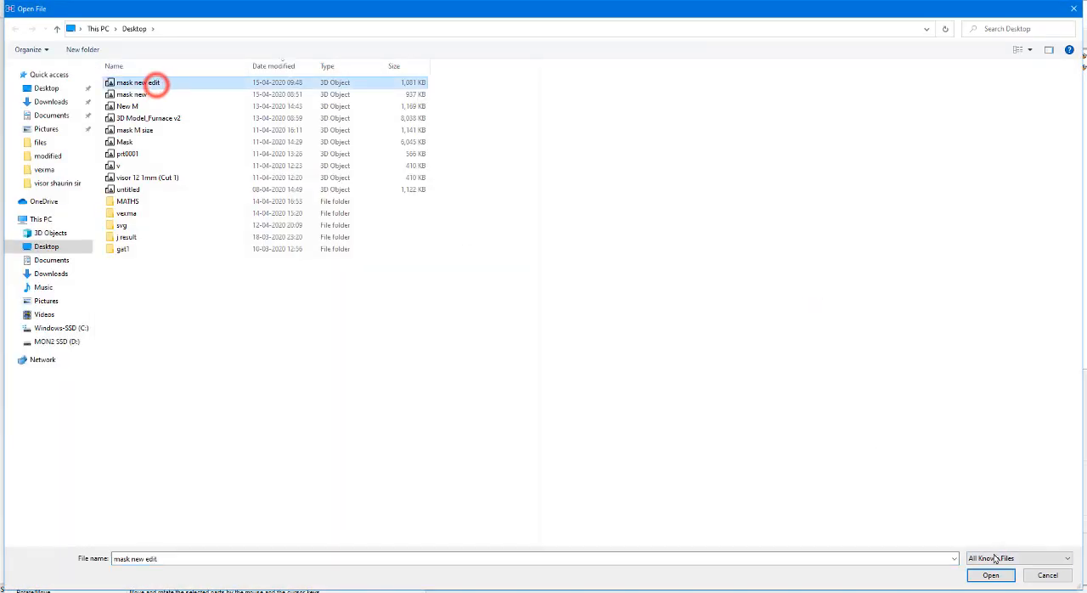
{"action": "left_click", "coordinate": [991, 575]}
{"action": "right_click_drag", "start_coordinate": [461, 249], "coordinate": [429, 144]}
Step: Start a part repair on mask new edit, update its mesh statistics and run the automatic Simple Repair
{"action": "left_click", "coordinate": [497, 38]}
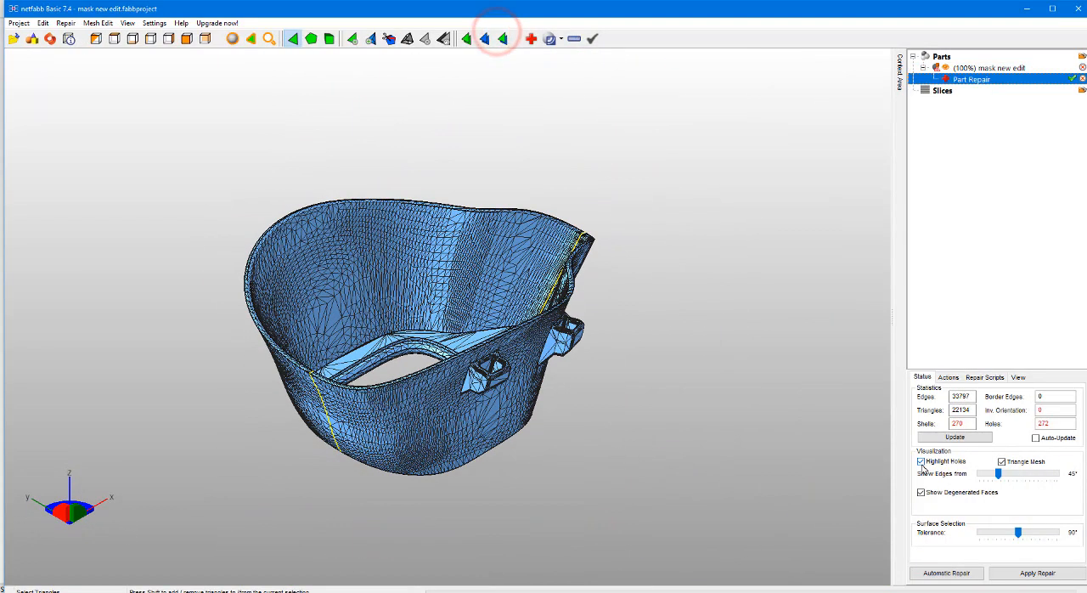
{"action": "left_click", "coordinate": [955, 437]}
{"action": "left_click", "coordinate": [951, 574]}
{"action": "left_click", "coordinate": [510, 281]}
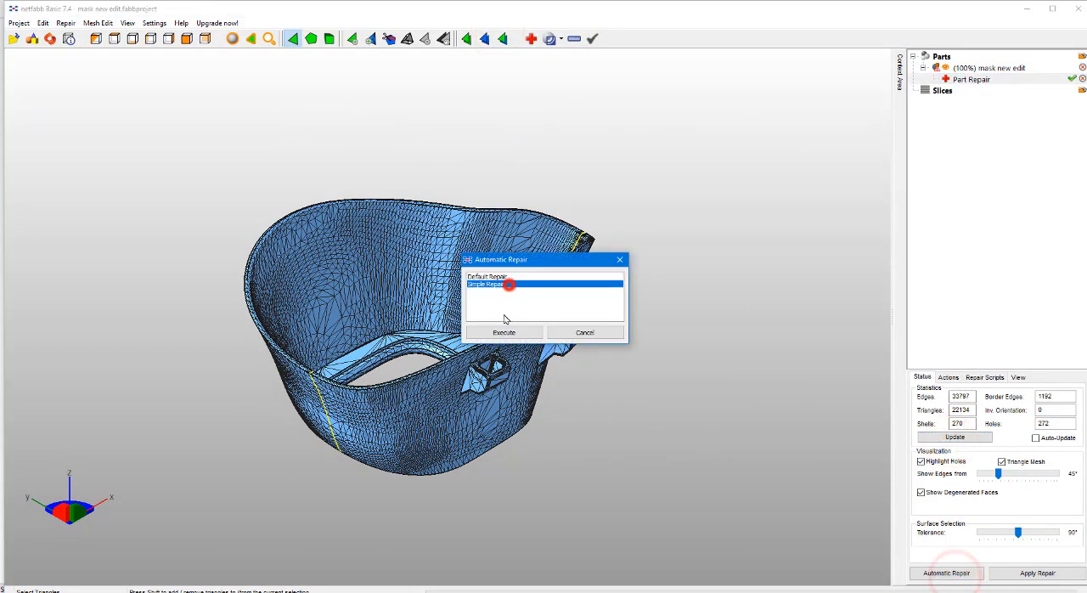
{"action": "left_click", "coordinate": [506, 326]}
Step: Apply the repair to the mask mesh and remove the old part
{"action": "right_click_drag", "start_coordinate": [433, 313], "coordinate": [480, 412]}
{"action": "left_click", "coordinate": [1037, 573]}
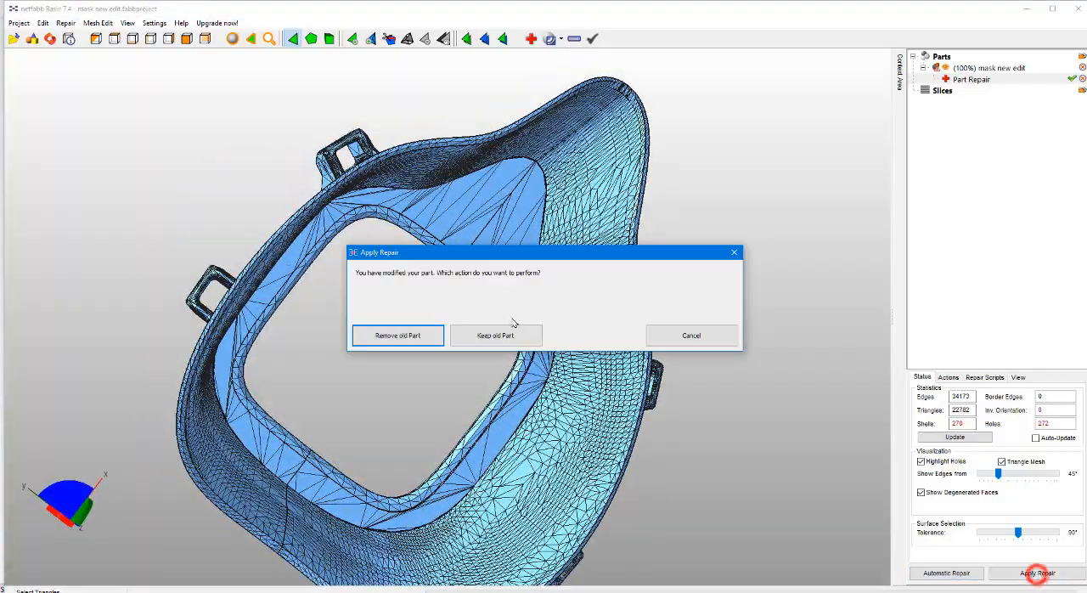
{"action": "left_click", "coordinate": [418, 331]}
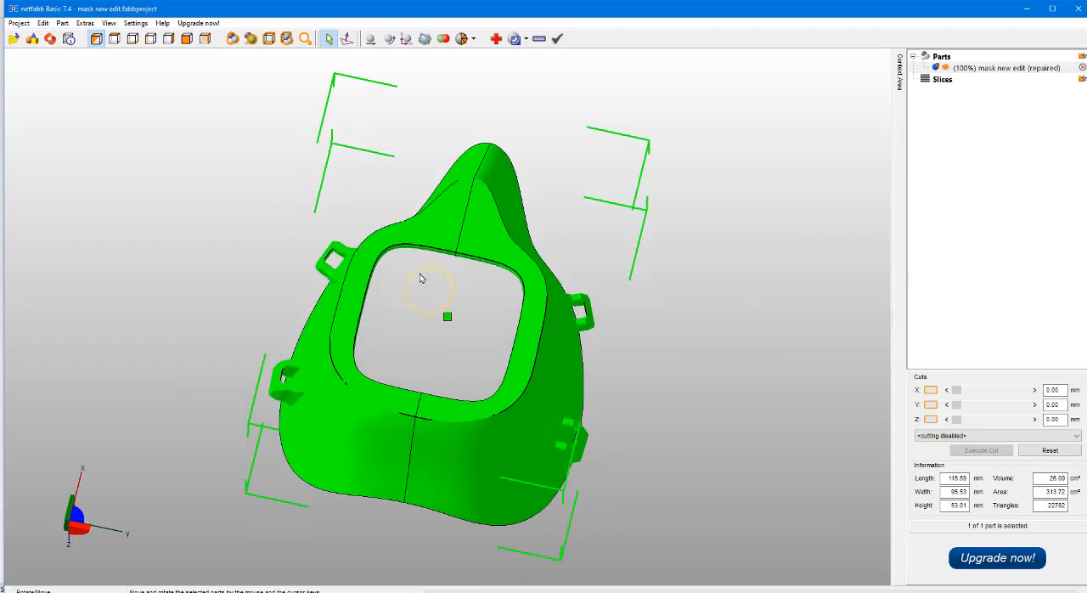